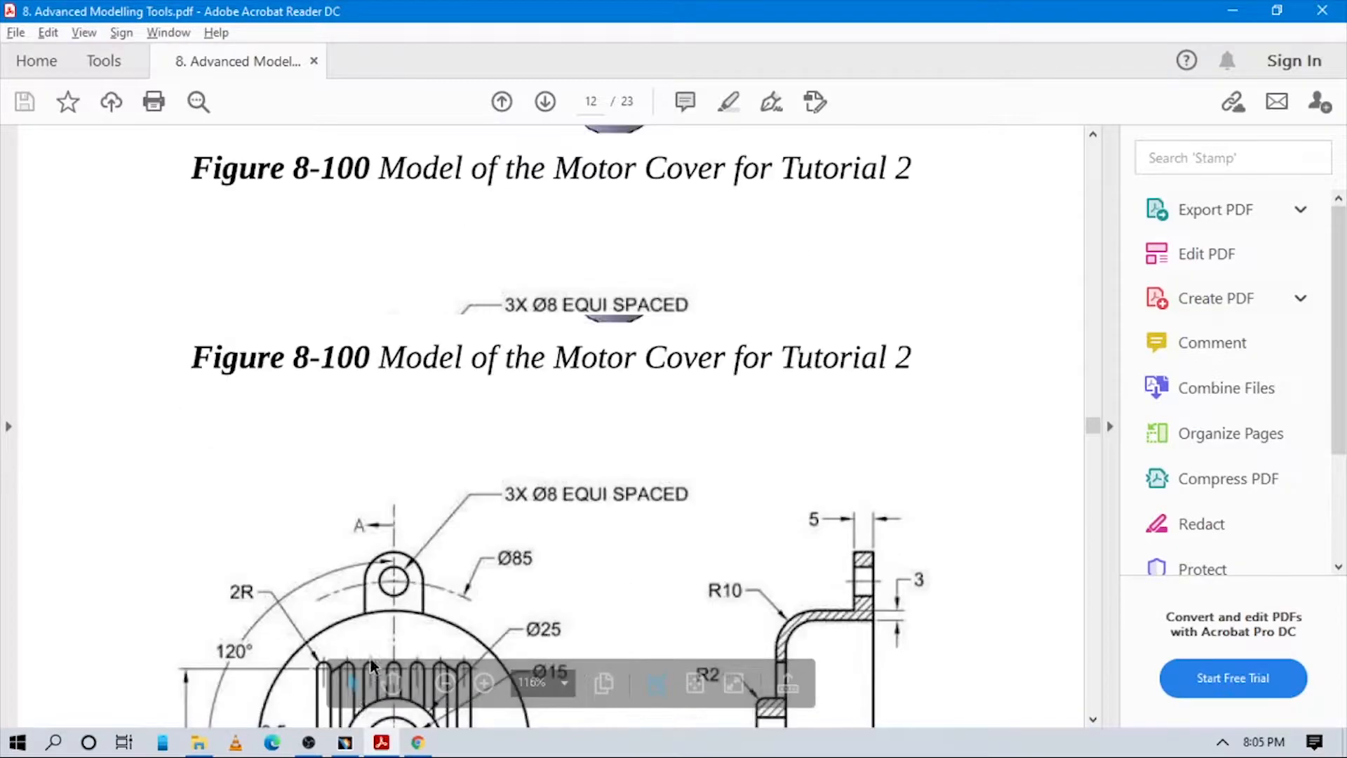
# Switch to CATIA V5 and create a new Part Design part named Part1 with a geometrical set
pyautogui.click(345, 742)
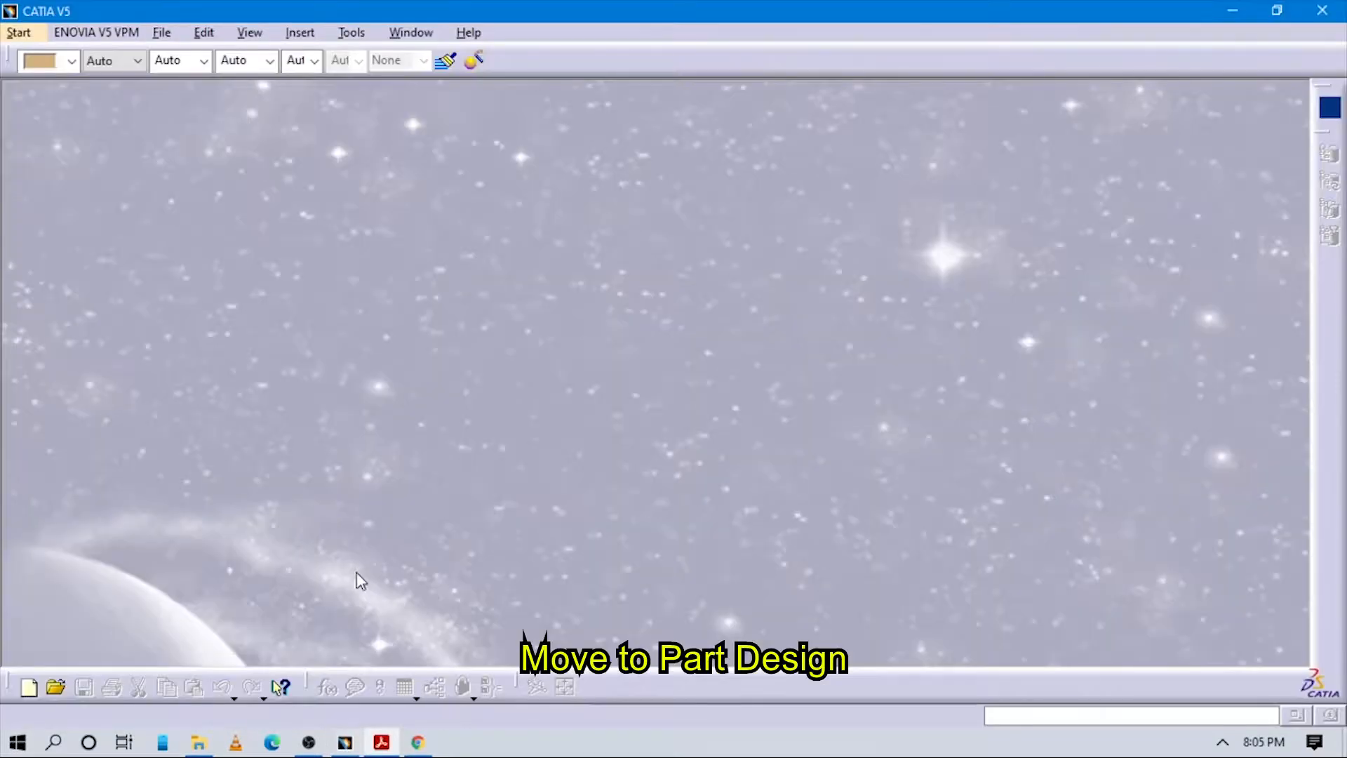
pyautogui.click(19, 33)
pyautogui.click(387, 270)
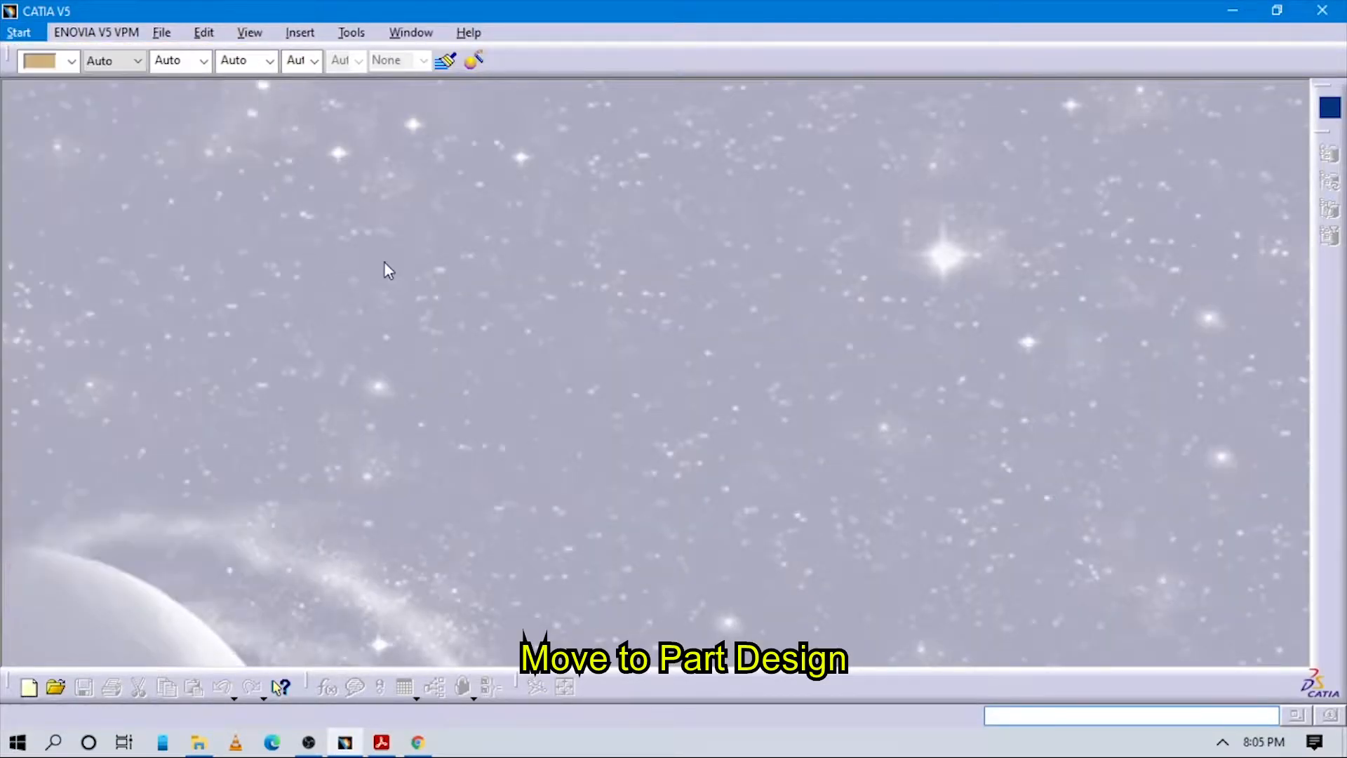
pyautogui.click(18, 33)
pyautogui.moveTo(202, 163)
pyautogui.click(358, 160)
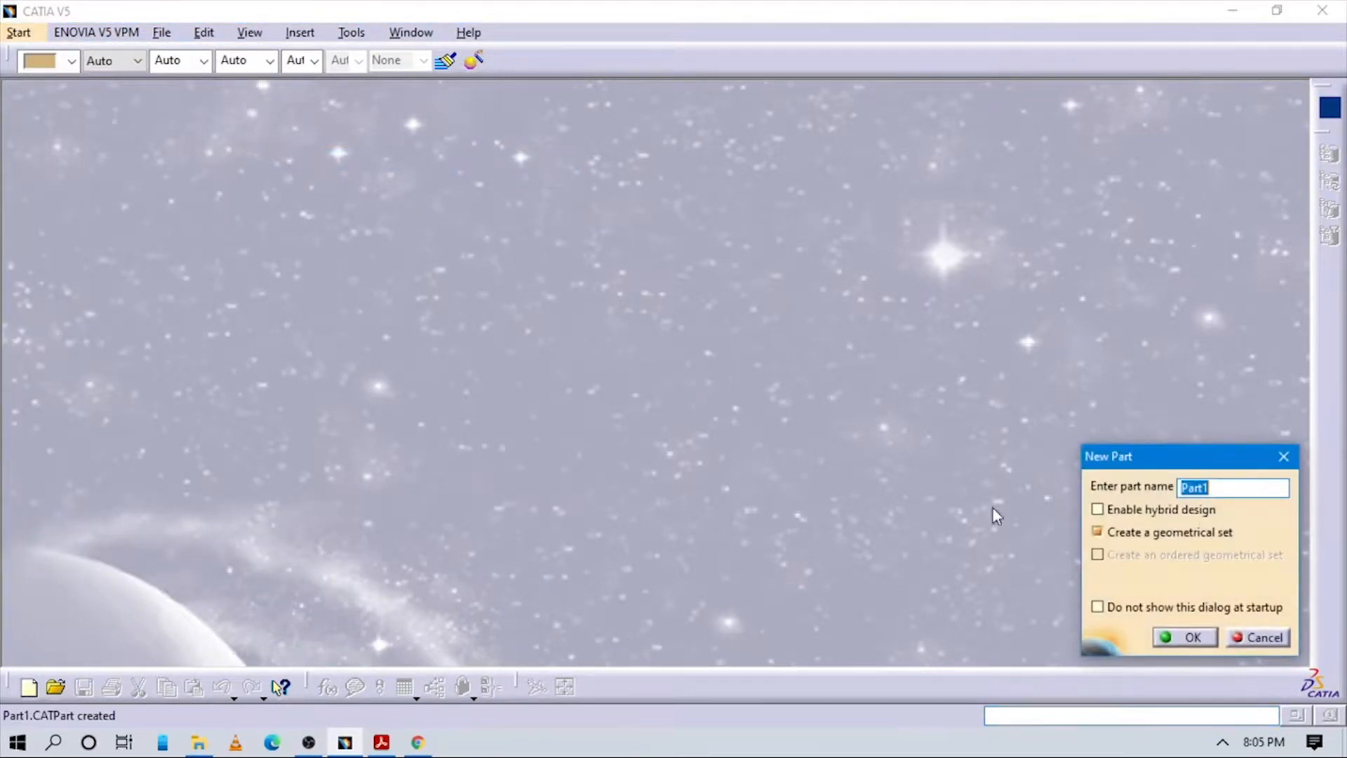
pyautogui.click(1184, 637)
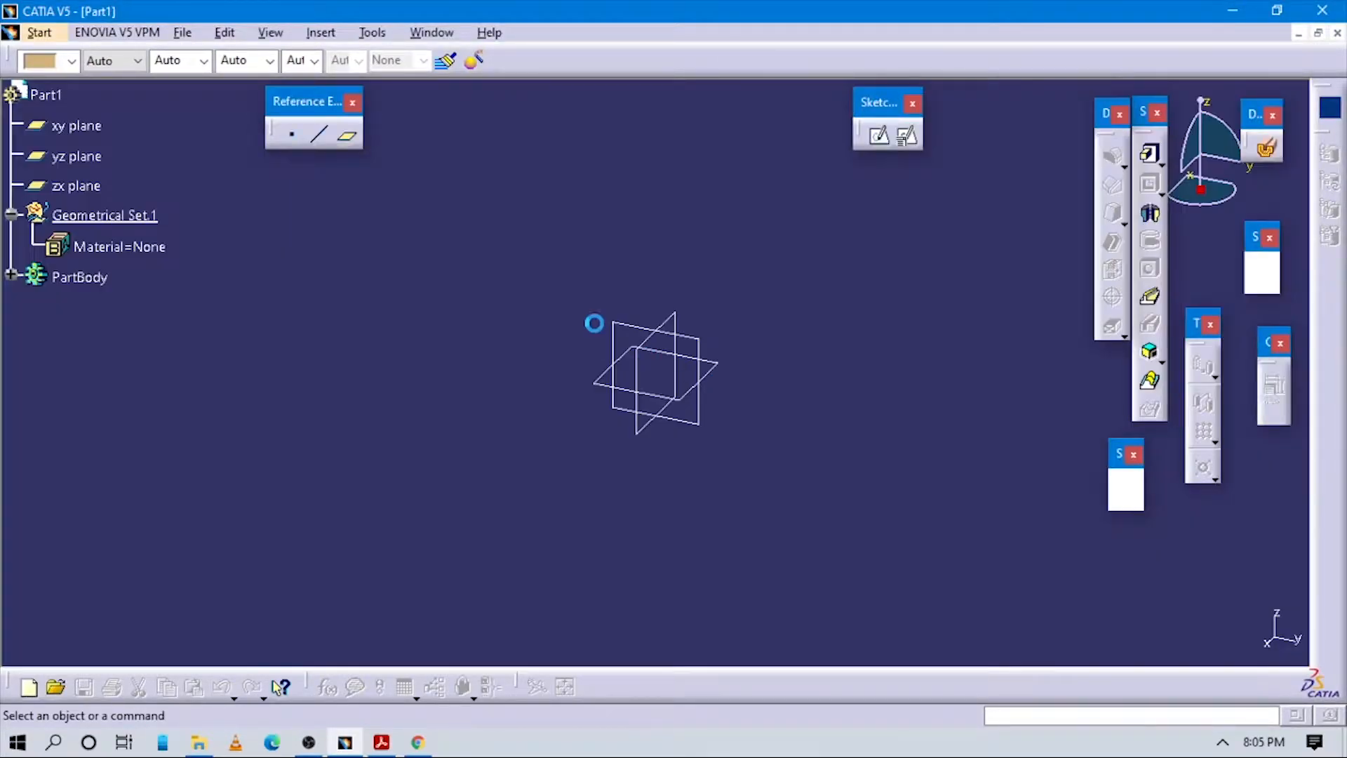
# Select the three default reference planes in the model and hide them
pyautogui.moveTo(535, 244); pyautogui.dragTo(766, 472)
pyautogui.rightClick(705, 353)
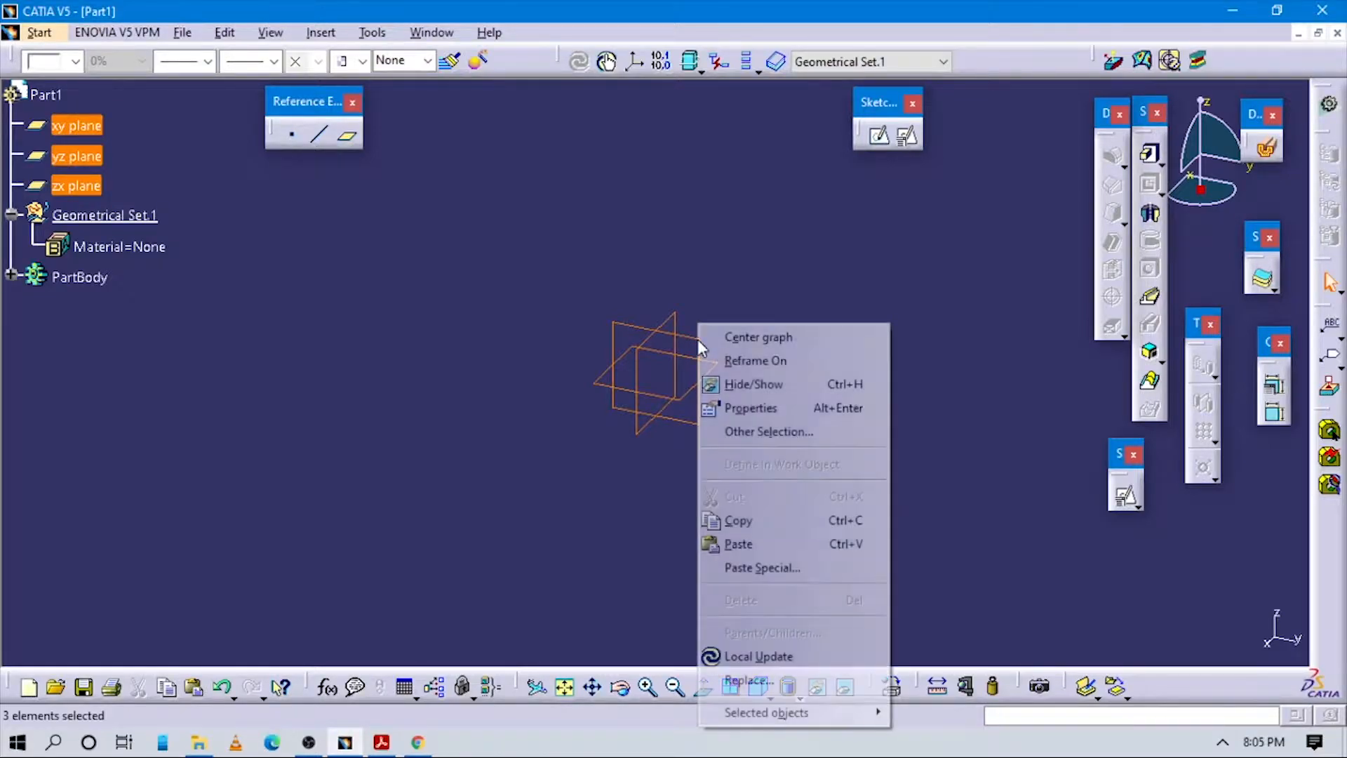
pyautogui.click(737, 382)
# Create a coordinate-type reference point at the origin and insert an axis system with the default settings
pyautogui.click(291, 134)
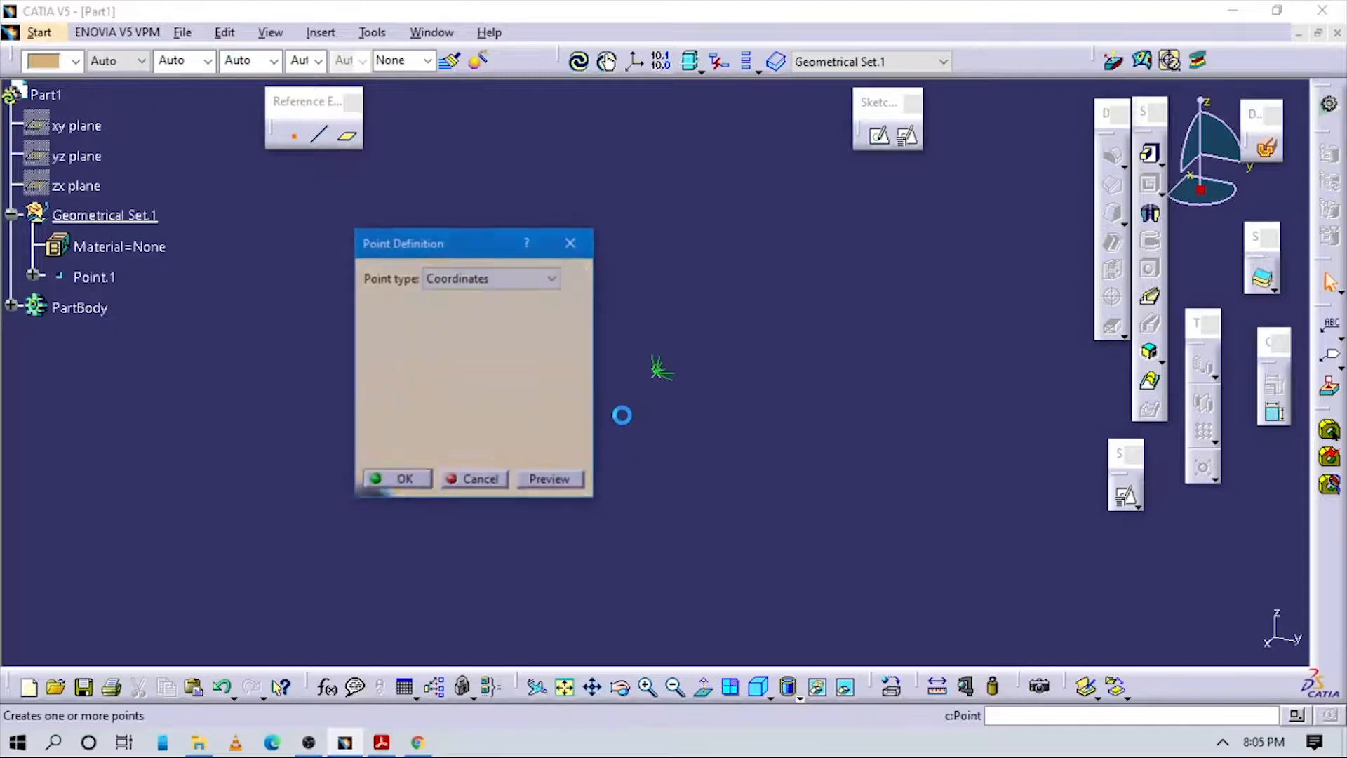
pyautogui.click(389, 477)
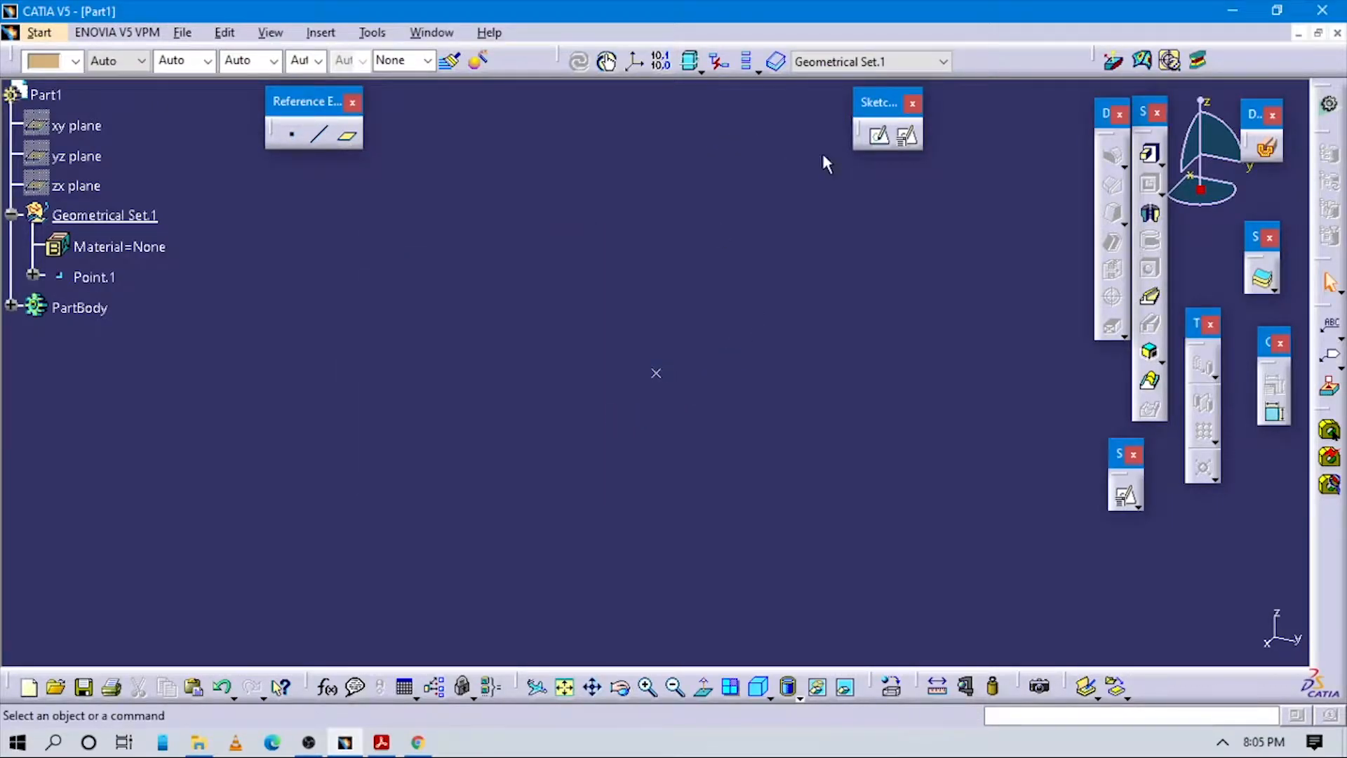
pyautogui.click(321, 32)
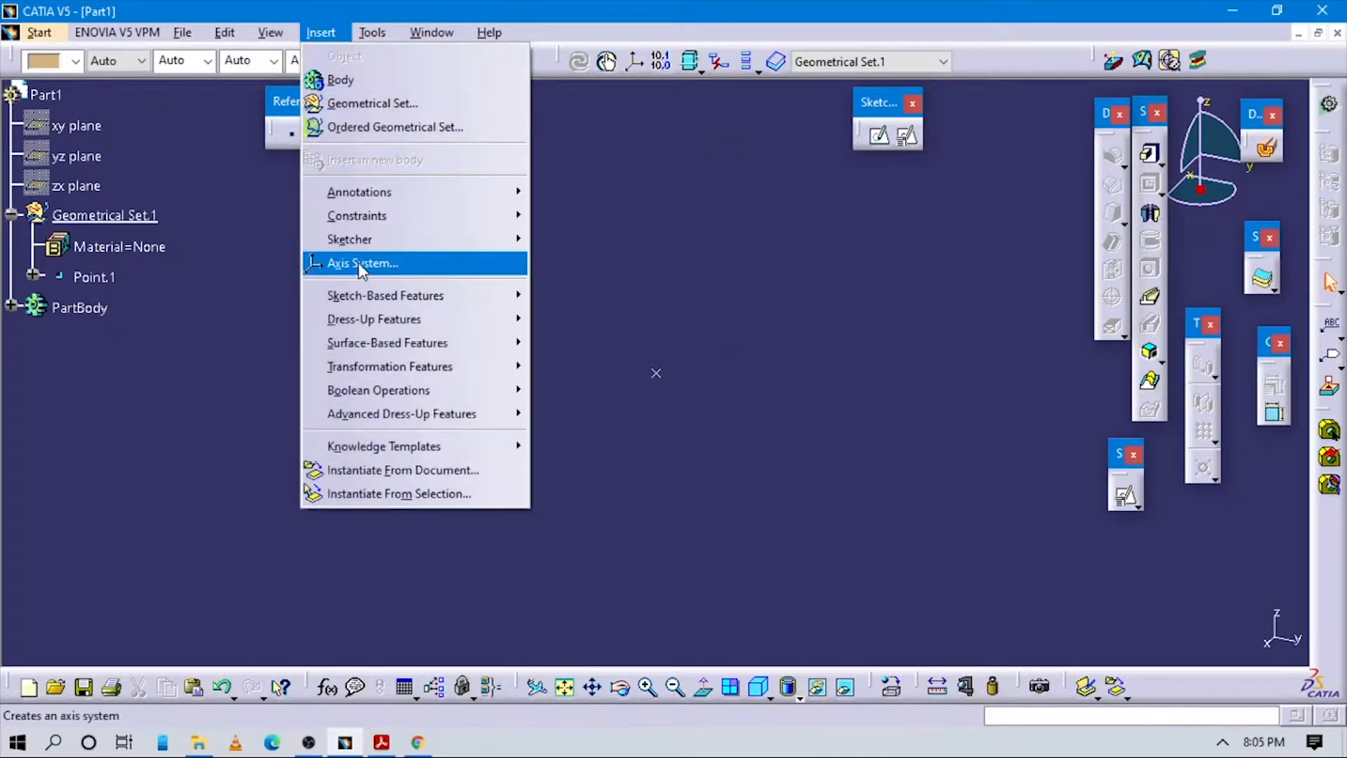
pyautogui.click(361, 265)
pyautogui.click(454, 471)
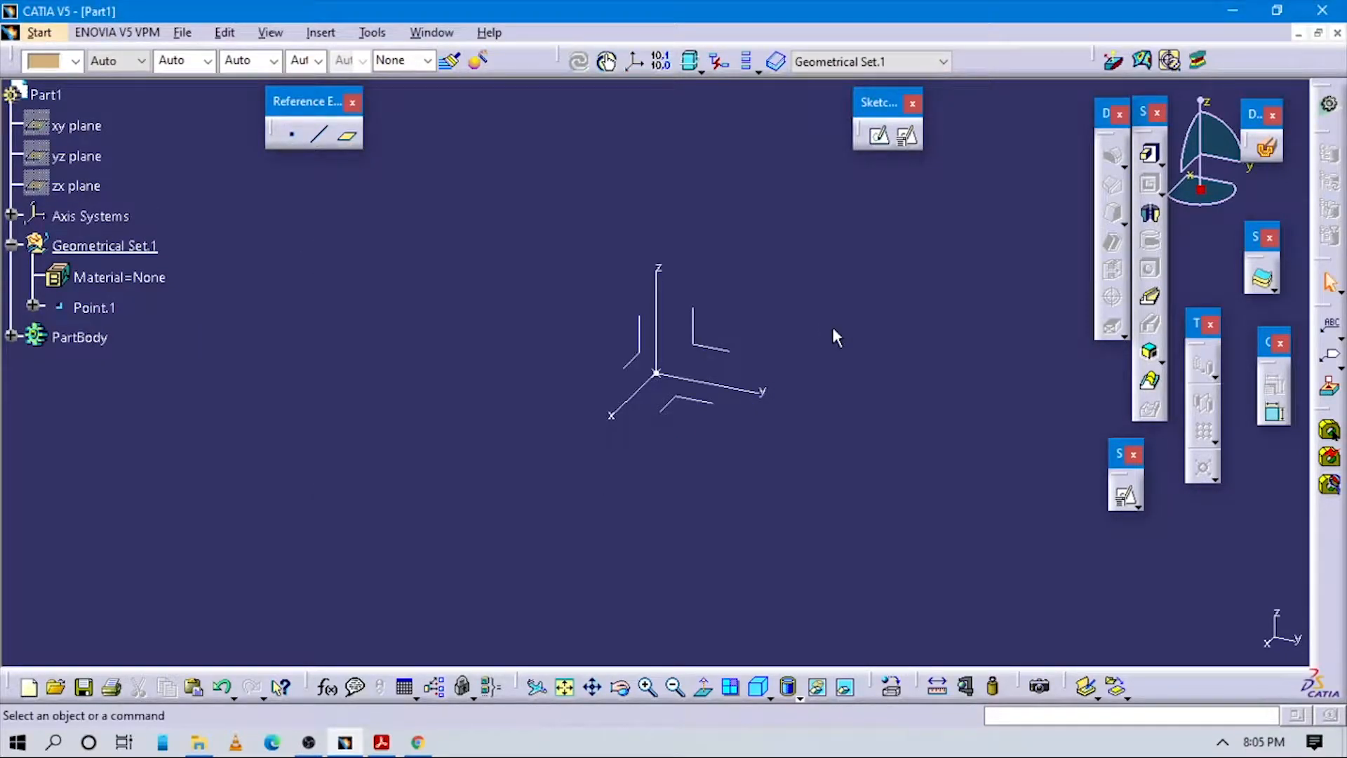
# Consult the motor cover drawing and start a positioned sketch on the axis system's YZ plane, with Point.1 as projection-point origin
pyautogui.moveTo(843, 363); pyautogui.dragTo(770, 308, button='middle')
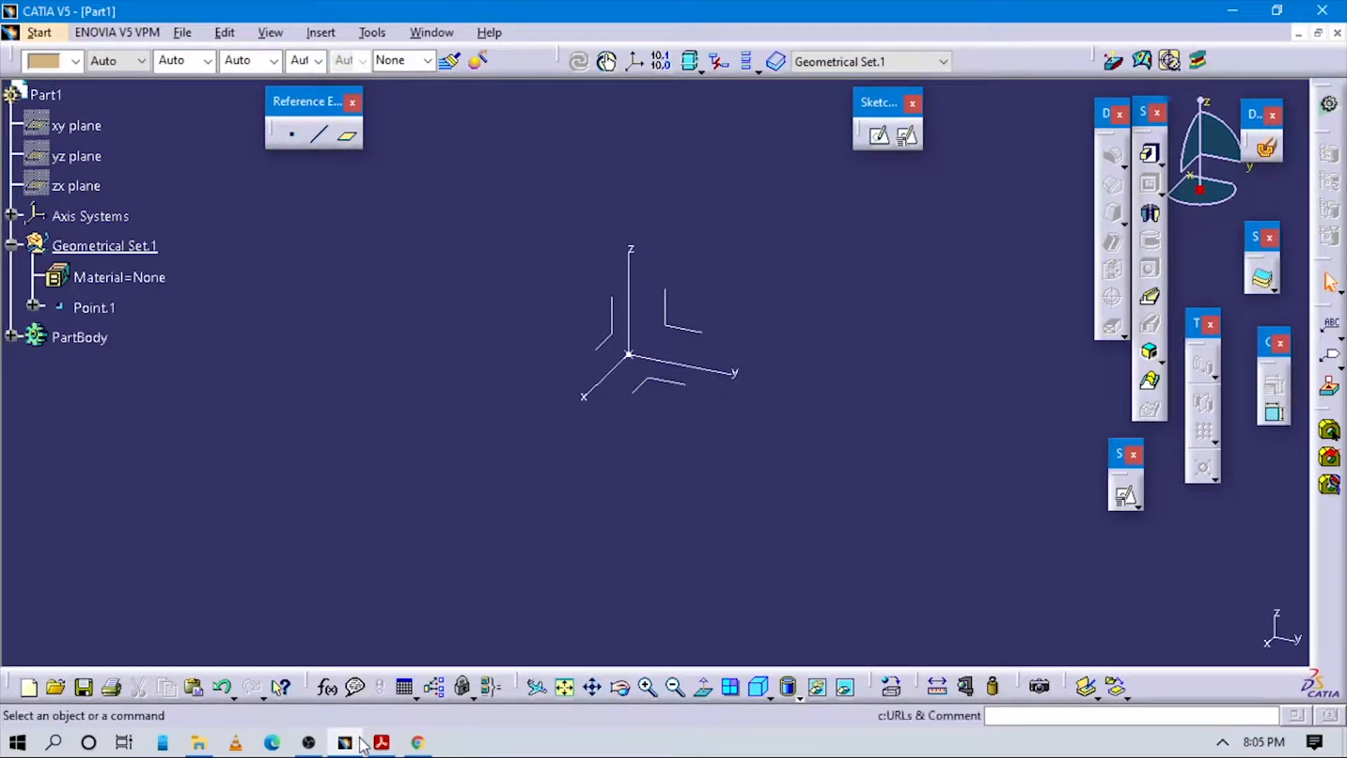
pyautogui.click(381, 742)
pyautogui.scroll(2, 713, 475)
pyautogui.scroll(1, 772, 470)
pyautogui.scroll(-1, 772, 470)
pyautogui.click(348, 752)
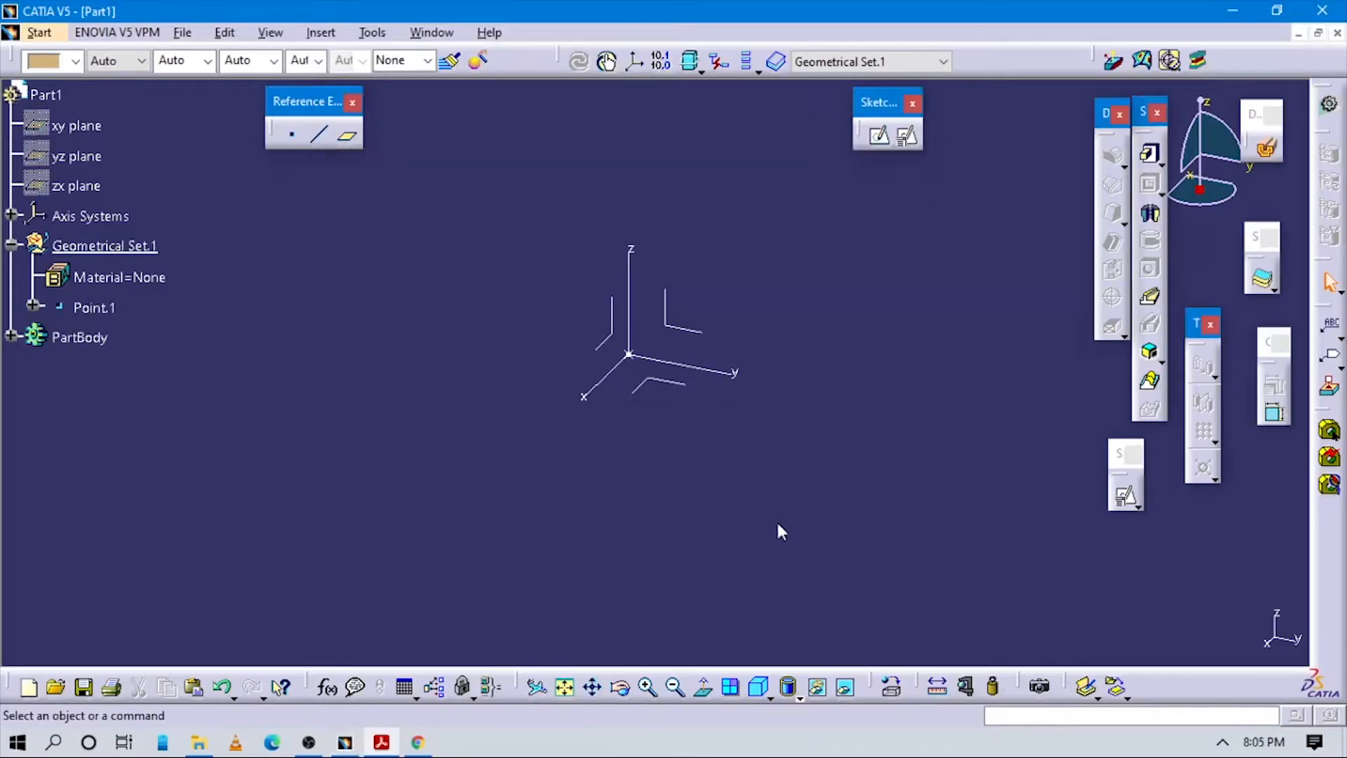
pyautogui.click(908, 136)
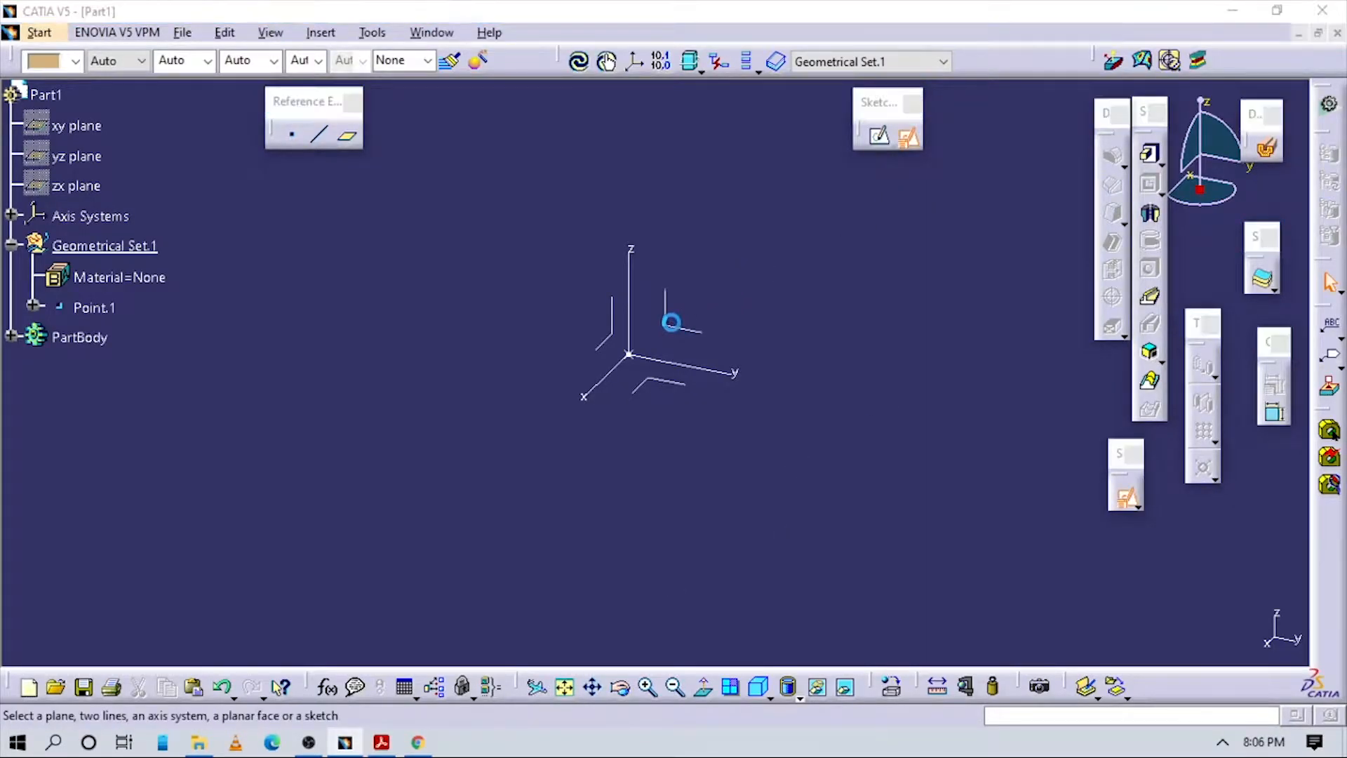
pyautogui.click(660, 296)
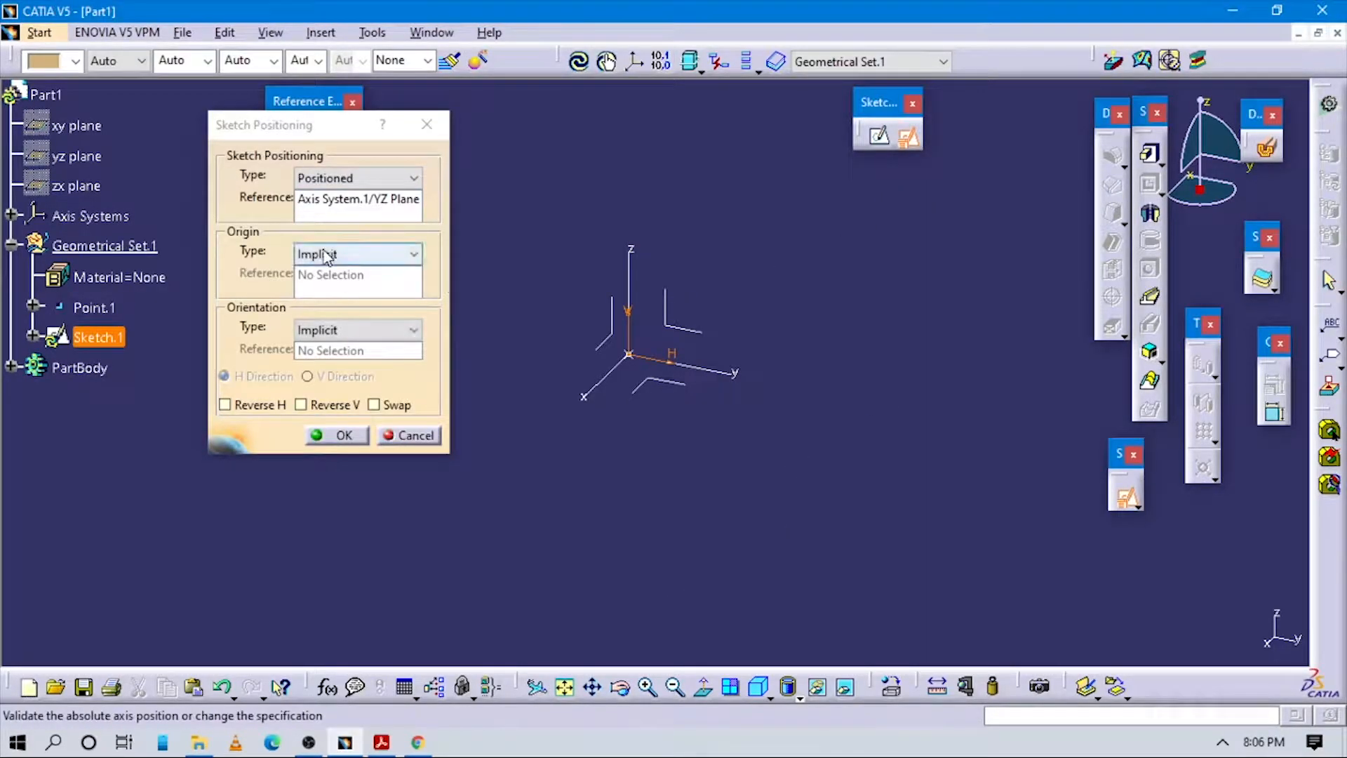
pyautogui.click(356, 254)
pyautogui.click(319, 304)
pyautogui.click(94, 308)
# Orient the sketch's H direction parallel to the axis system's Y axis and enter the sketch
pyautogui.click(356, 329)
pyautogui.click(333, 437)
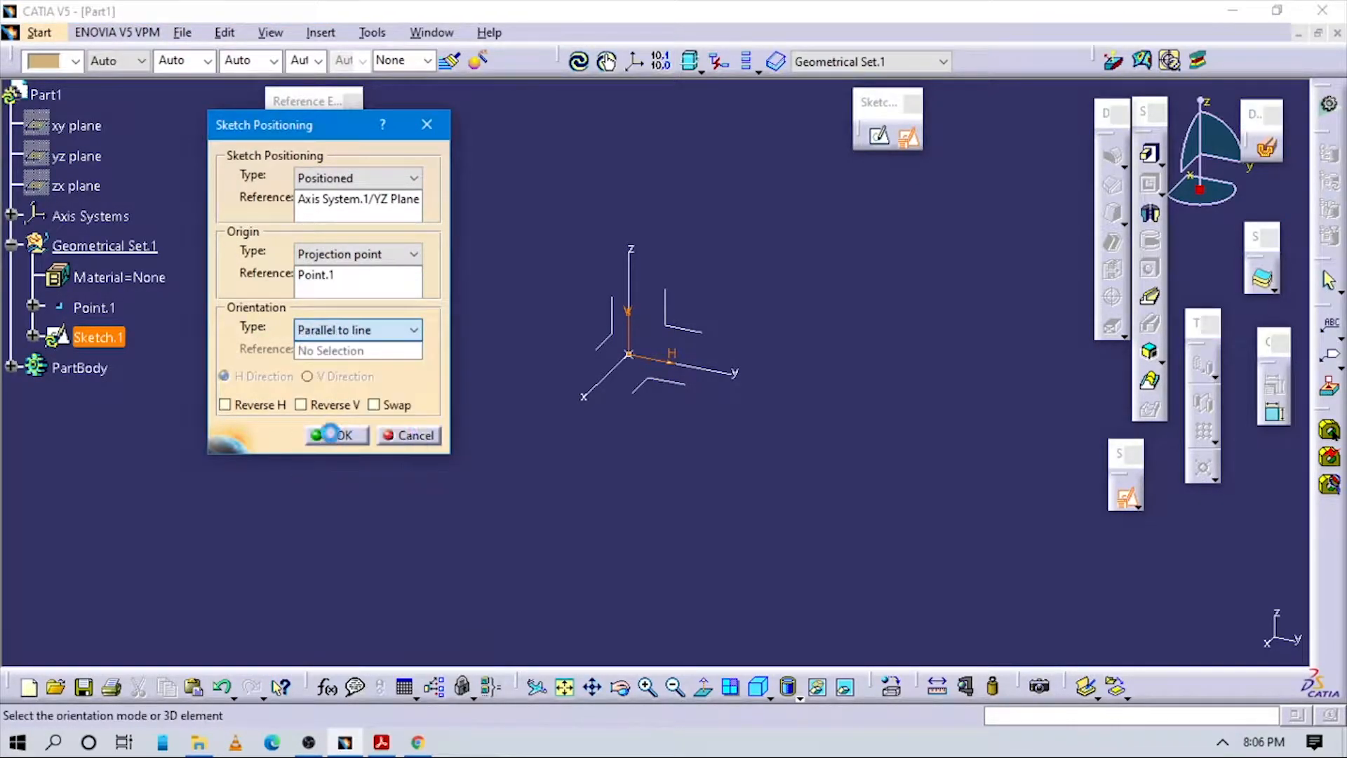
pyautogui.click(678, 362)
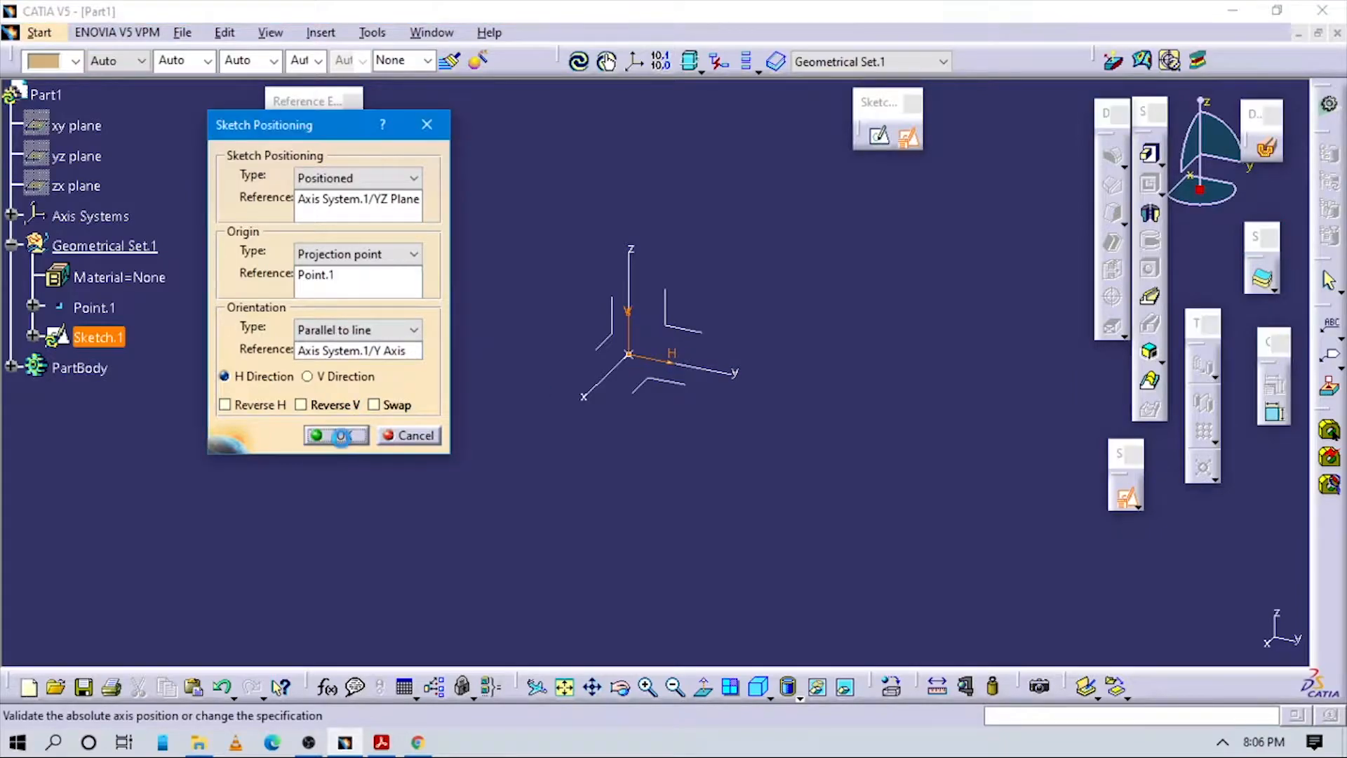
pyautogui.click(339, 437)
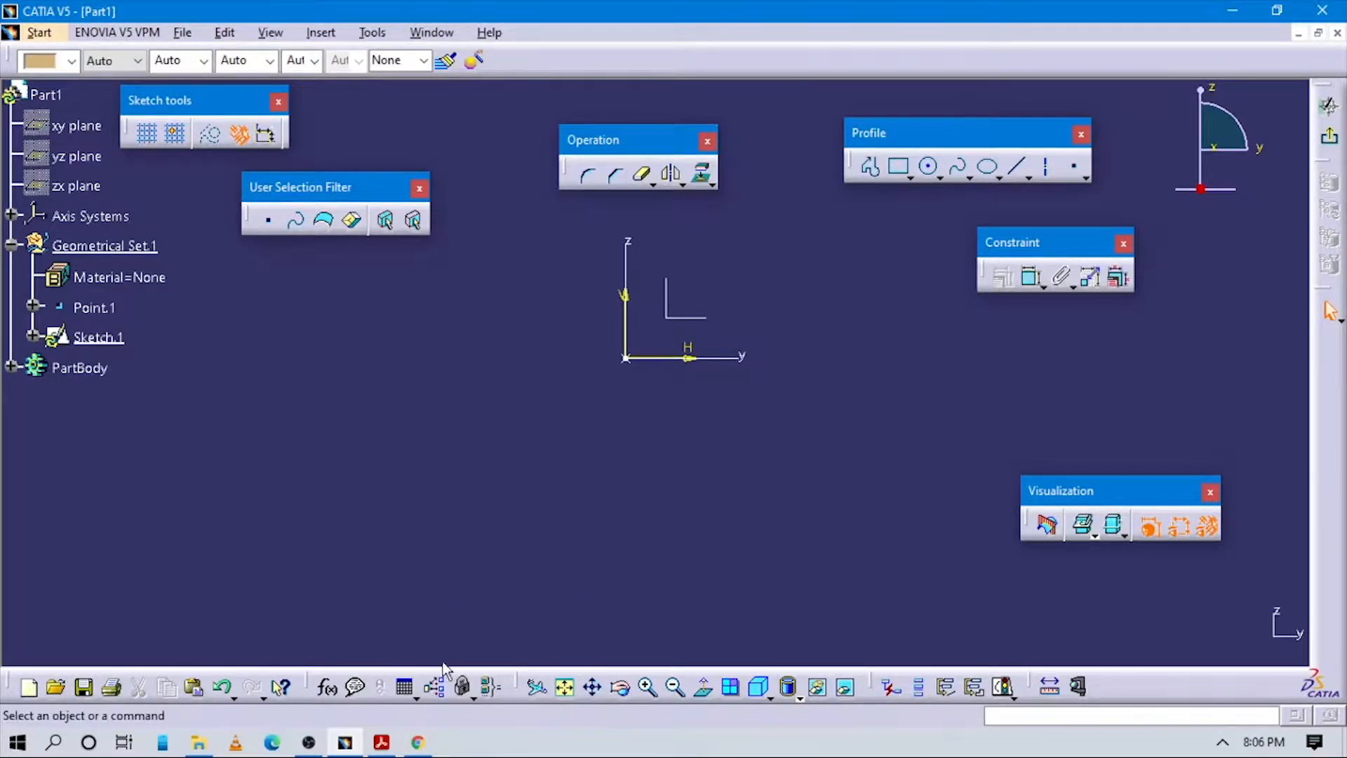
# Examine the motor cover's front view and section A-A in the Acrobat Reader PDF for the cross-section's shape and dimensions
pyautogui.click(415, 743)
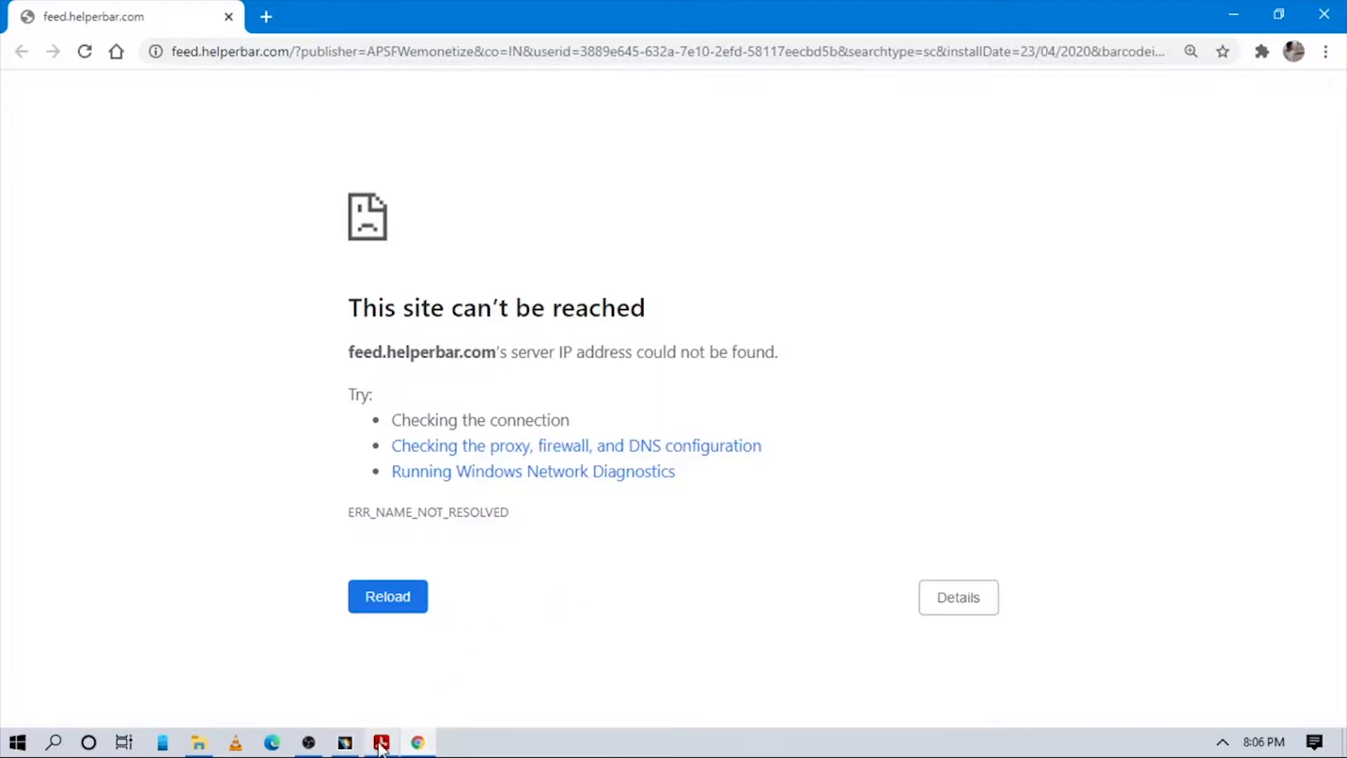
pyautogui.click(1323, 14)
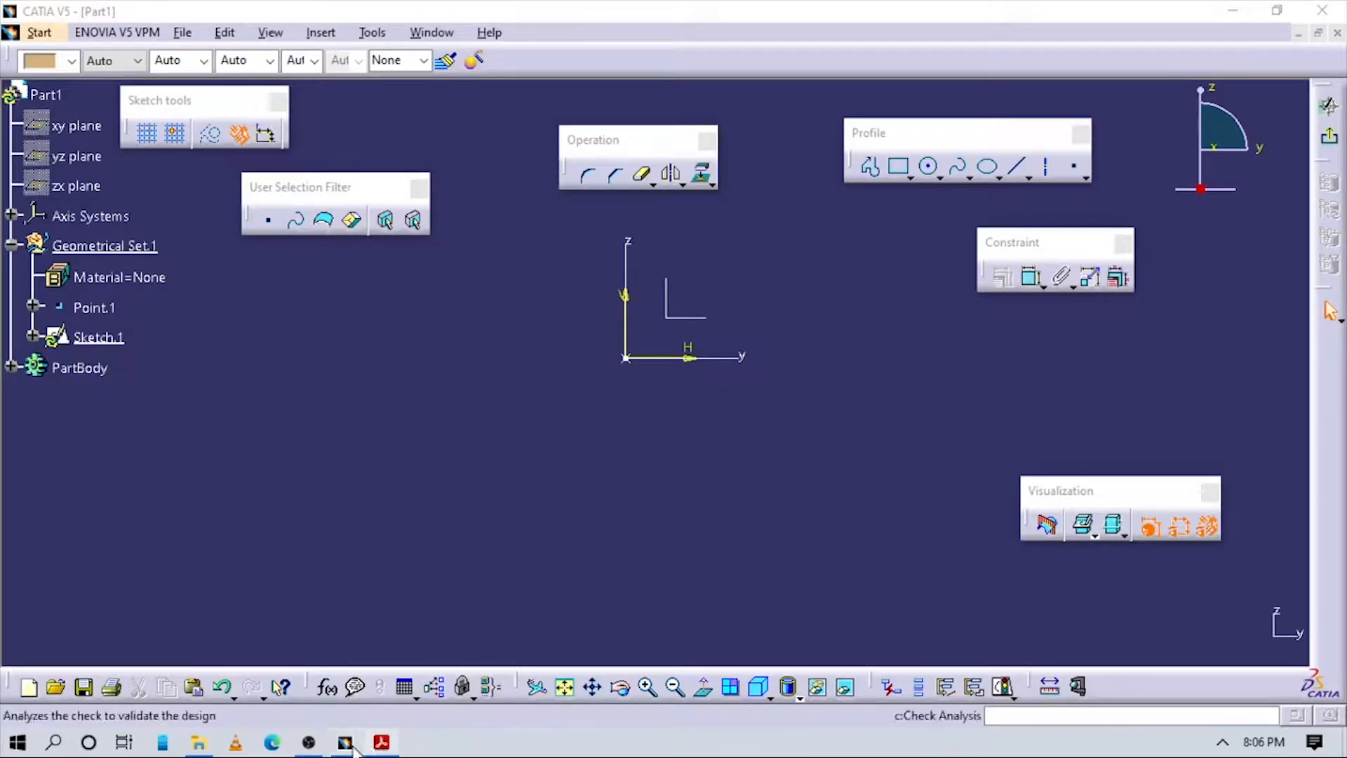
pyautogui.moveTo(347, 747)
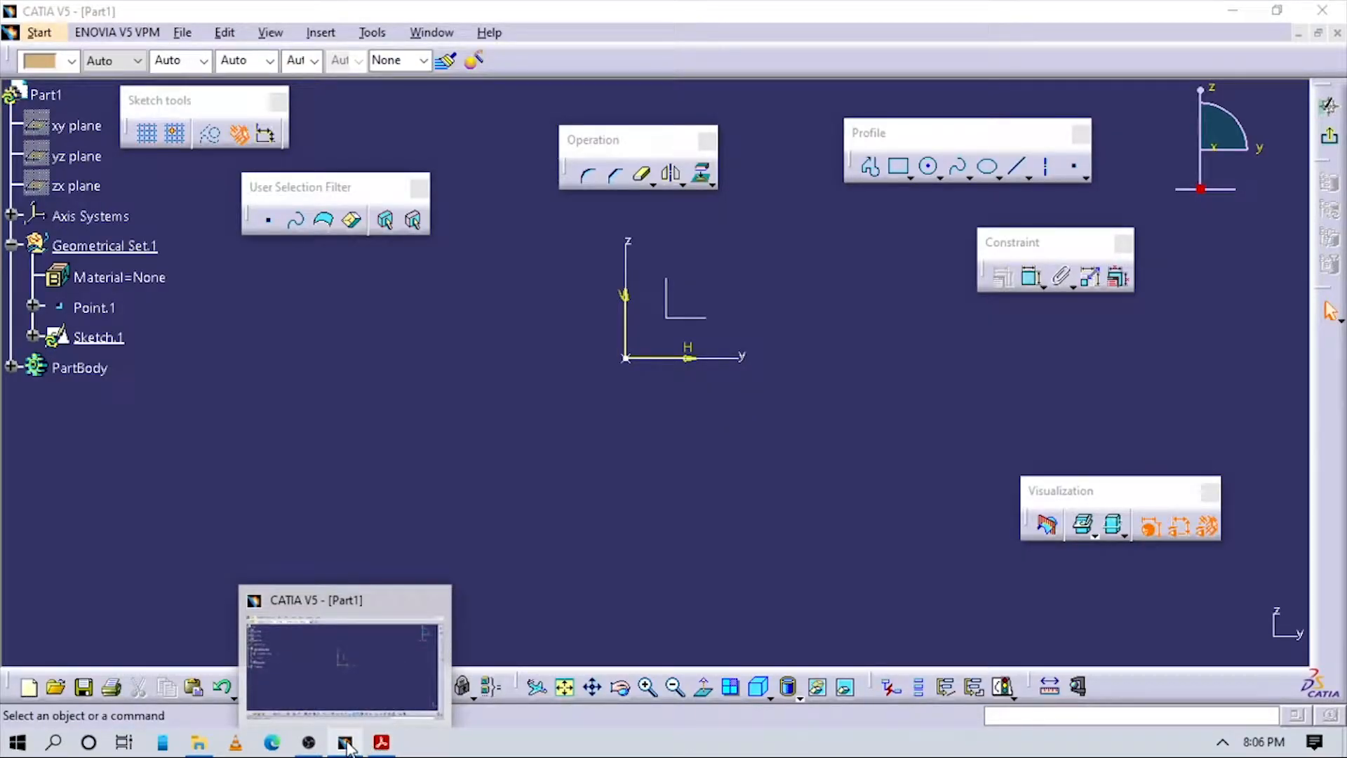
pyautogui.click(382, 743)
pyautogui.scroll(-5, 677, 533)
pyautogui.scroll(-6, 695, 484)
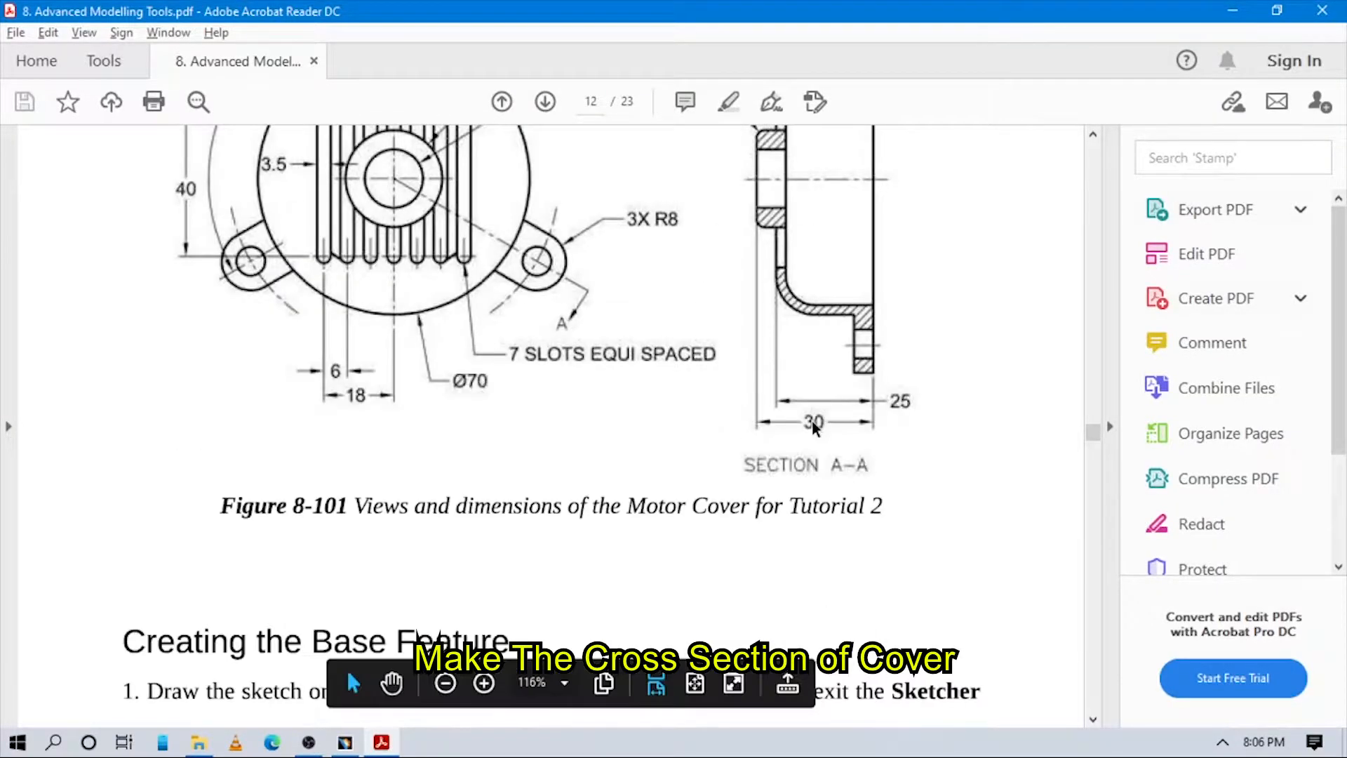
pyautogui.scroll(3, 877, 396)
pyautogui.scroll(-3, 940, 364)
pyautogui.scroll(3, 944, 362)
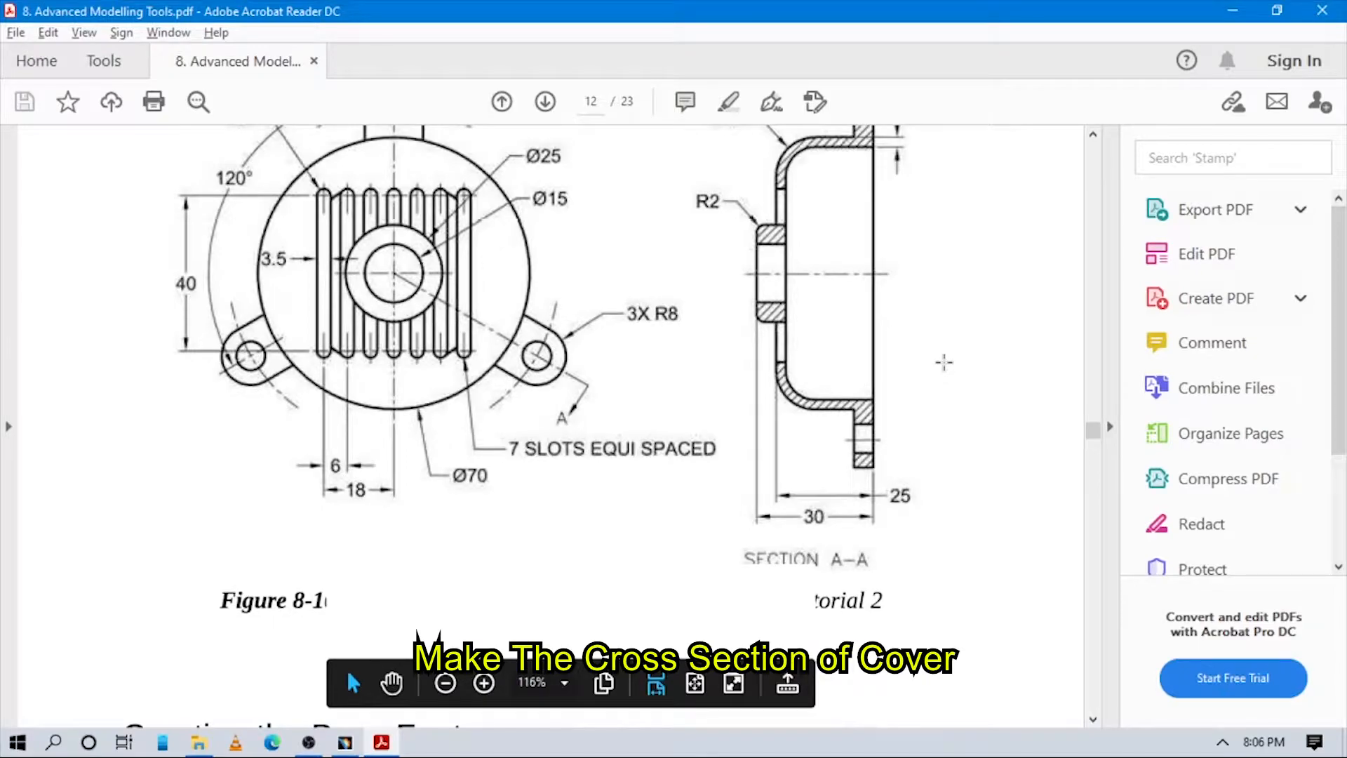
# In CATIA, sketch a profile with a horizontal line from the vertical axis, a tangent arc of about 39 mm radius, and a vertical line to the horizontal axis
pyautogui.hotkey('alt', 'Tab')
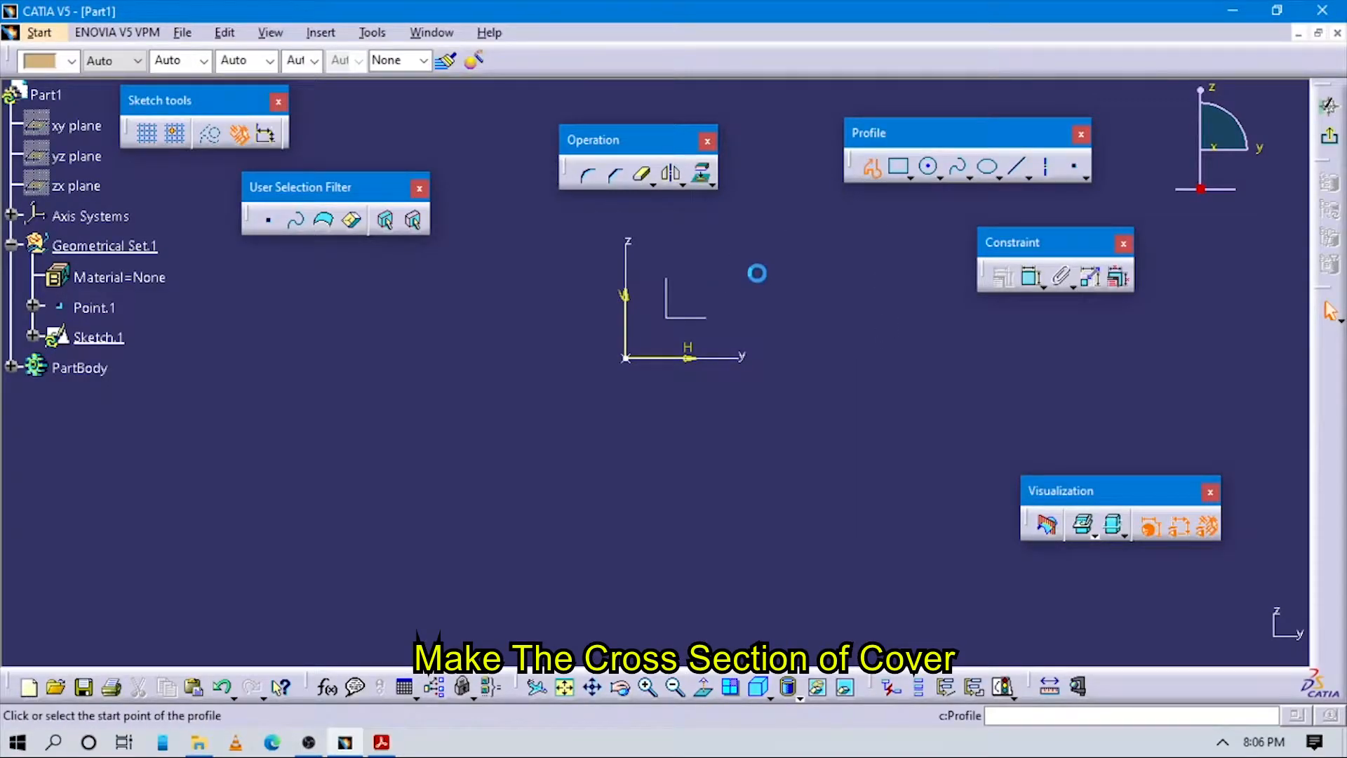
pyautogui.moveTo(767, 260)
pyautogui.mouseDown(button='middle')
pyautogui.moveTo(640, 400)
pyautogui.moveTo(648, 409)
pyautogui.mouseUp(button='middle')
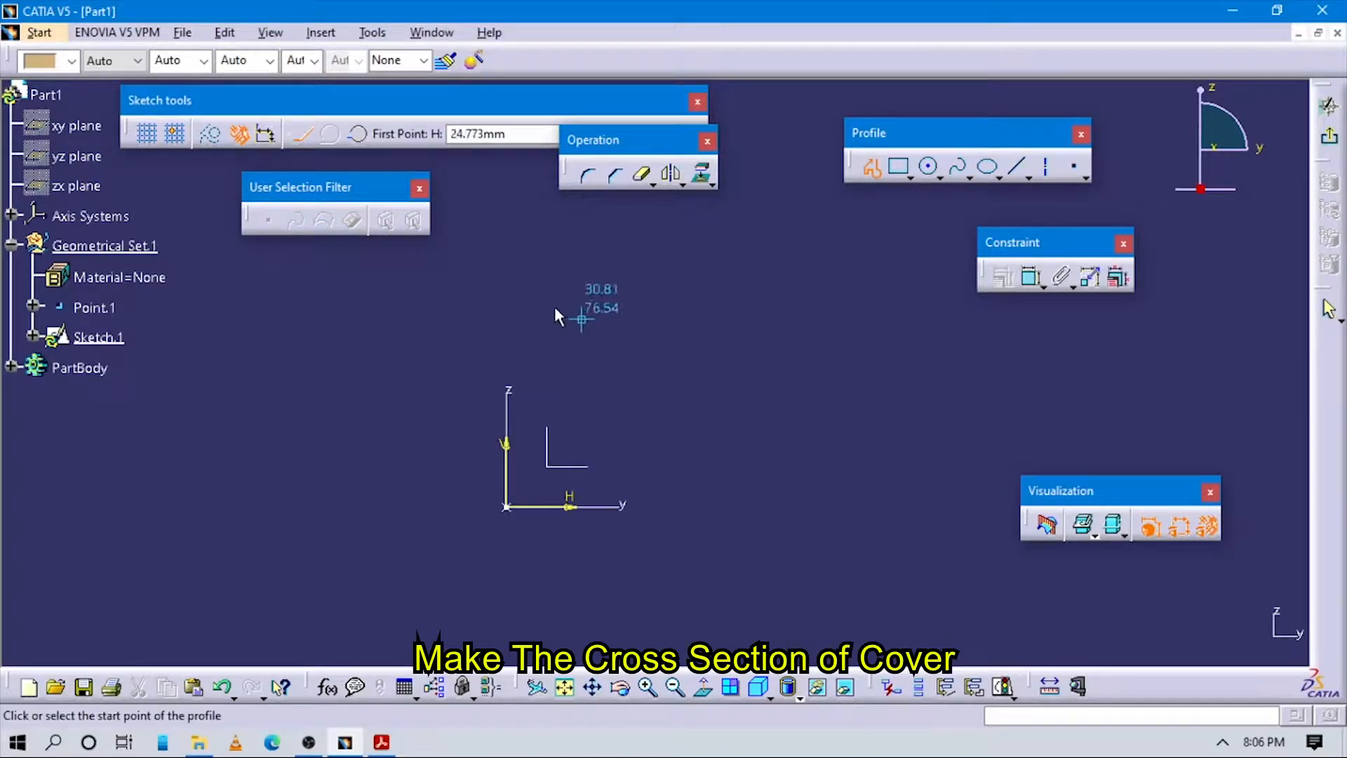
pyautogui.click(507, 304)
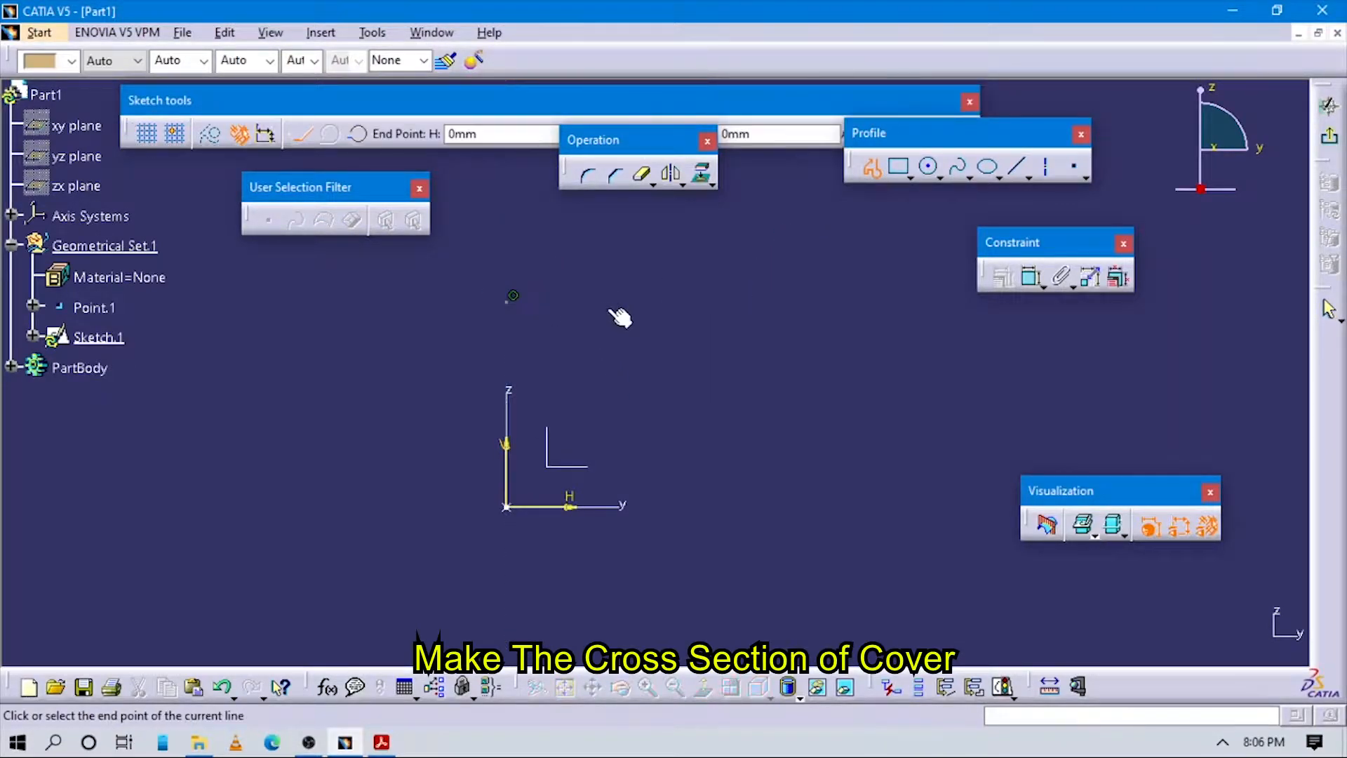
pyautogui.click(650, 302)
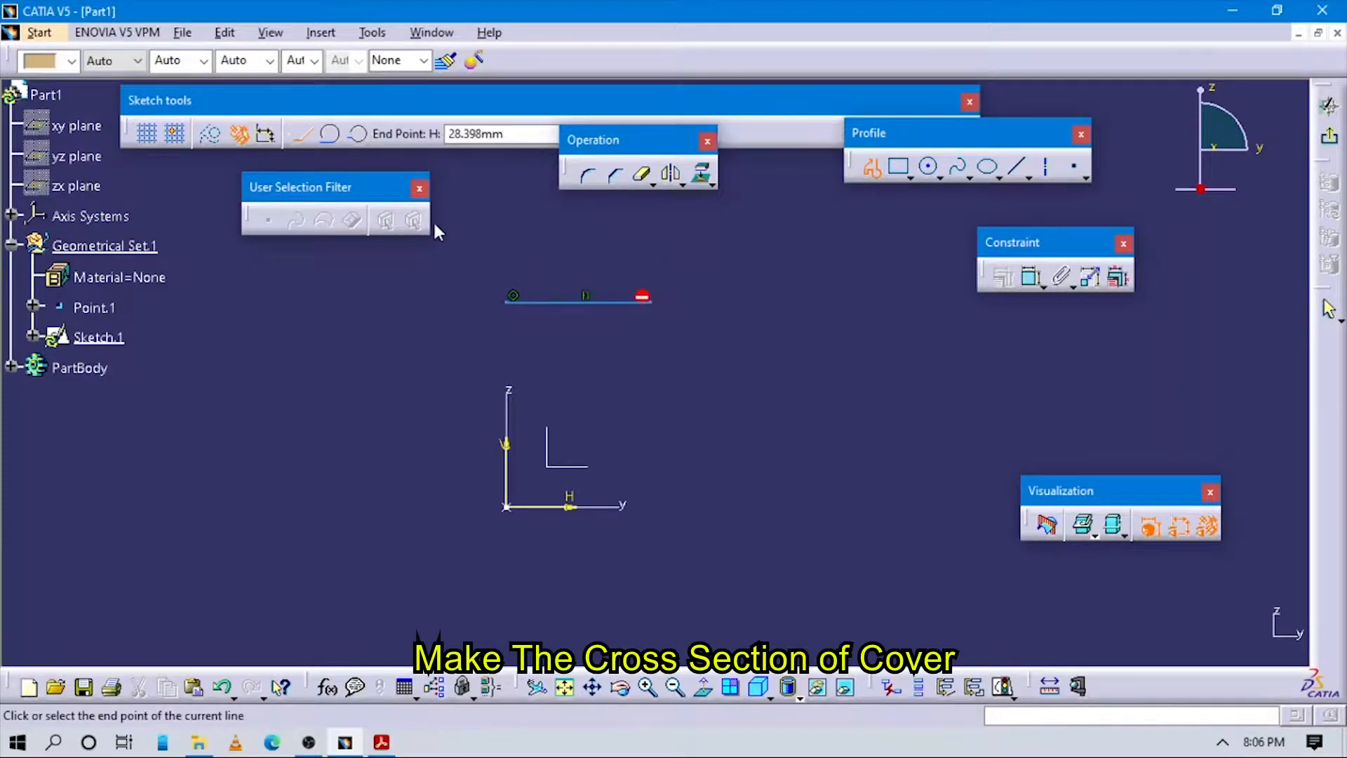
pyautogui.click(332, 136)
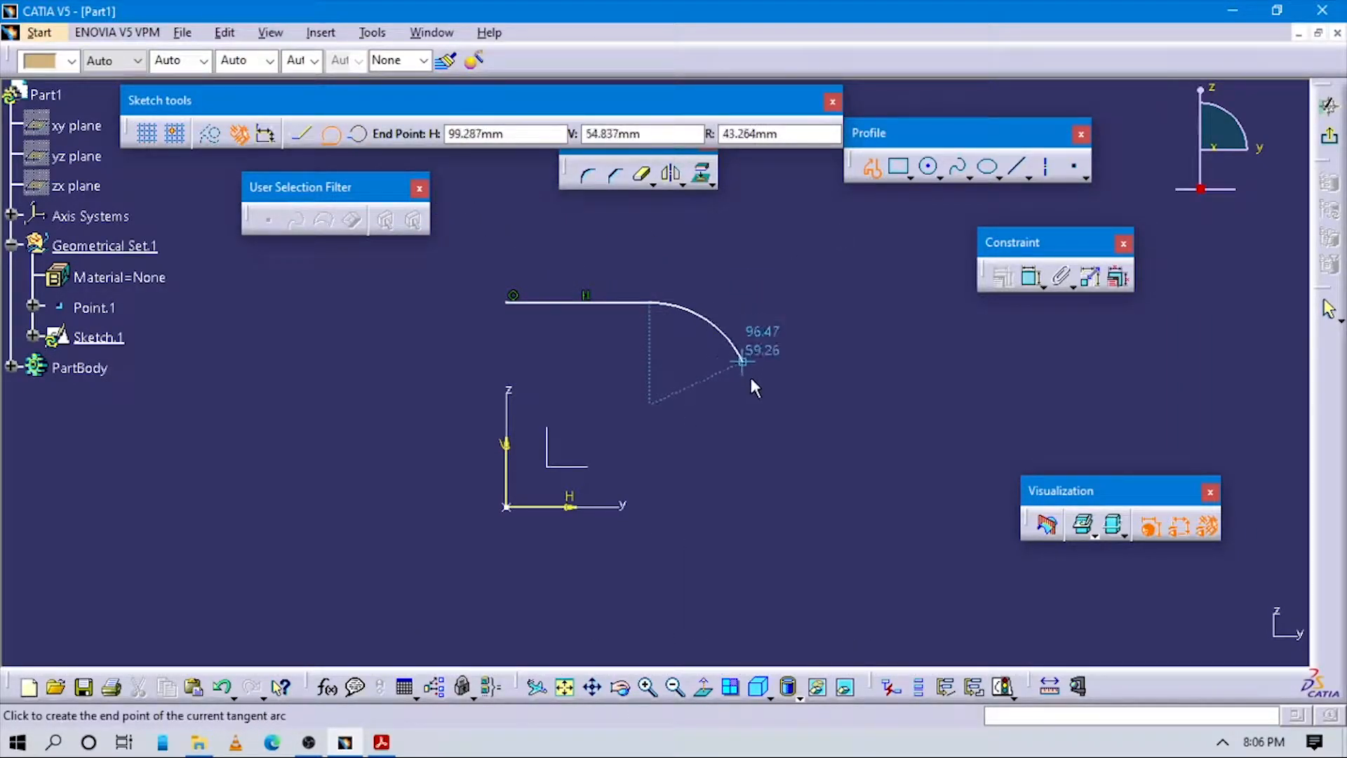
pyautogui.click(743, 397)
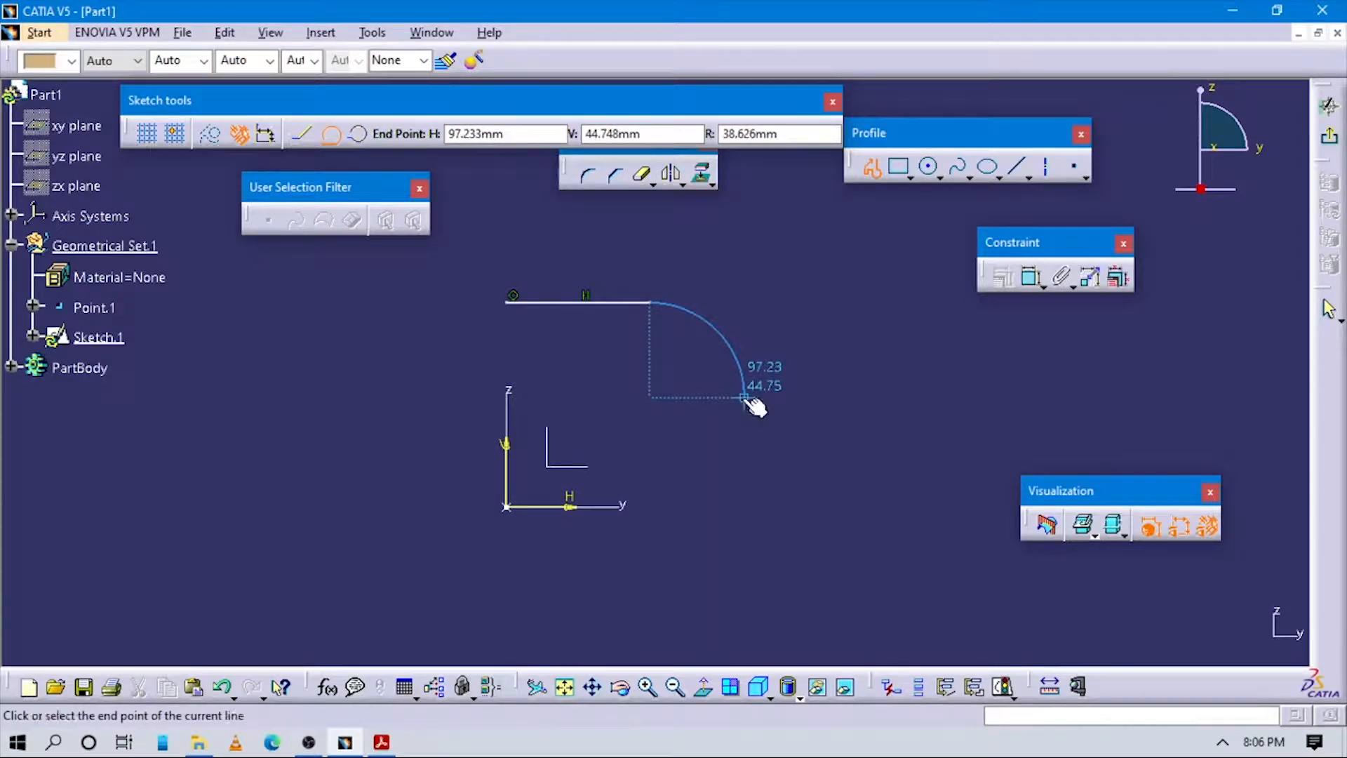
pyautogui.doubleClick(745, 500)
pyautogui.press('Escape')
# Check the section dimensions in the drawing and dimension the profile's horizontal line from the sketch's horizontal axis
pyautogui.hotkey('alt', 'Tab')
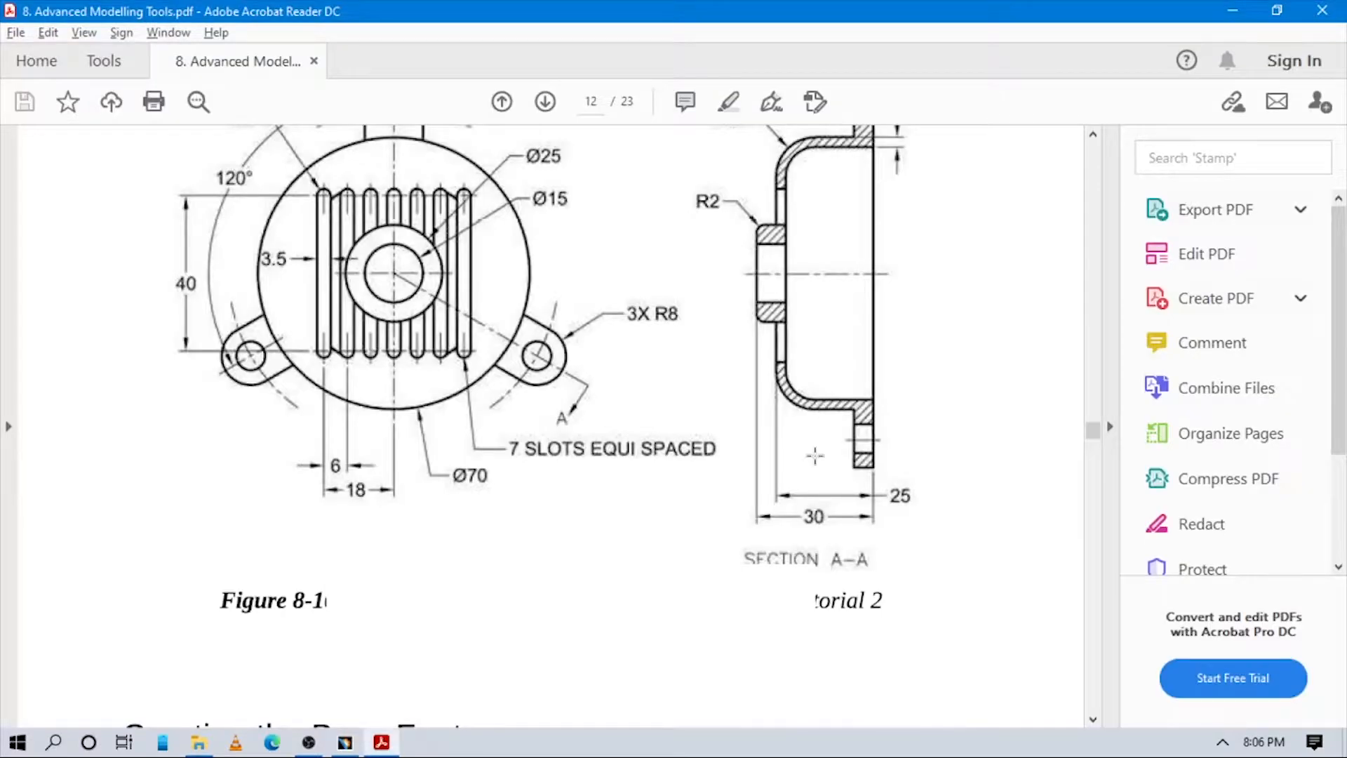
pyautogui.scroll(3, 916, 360)
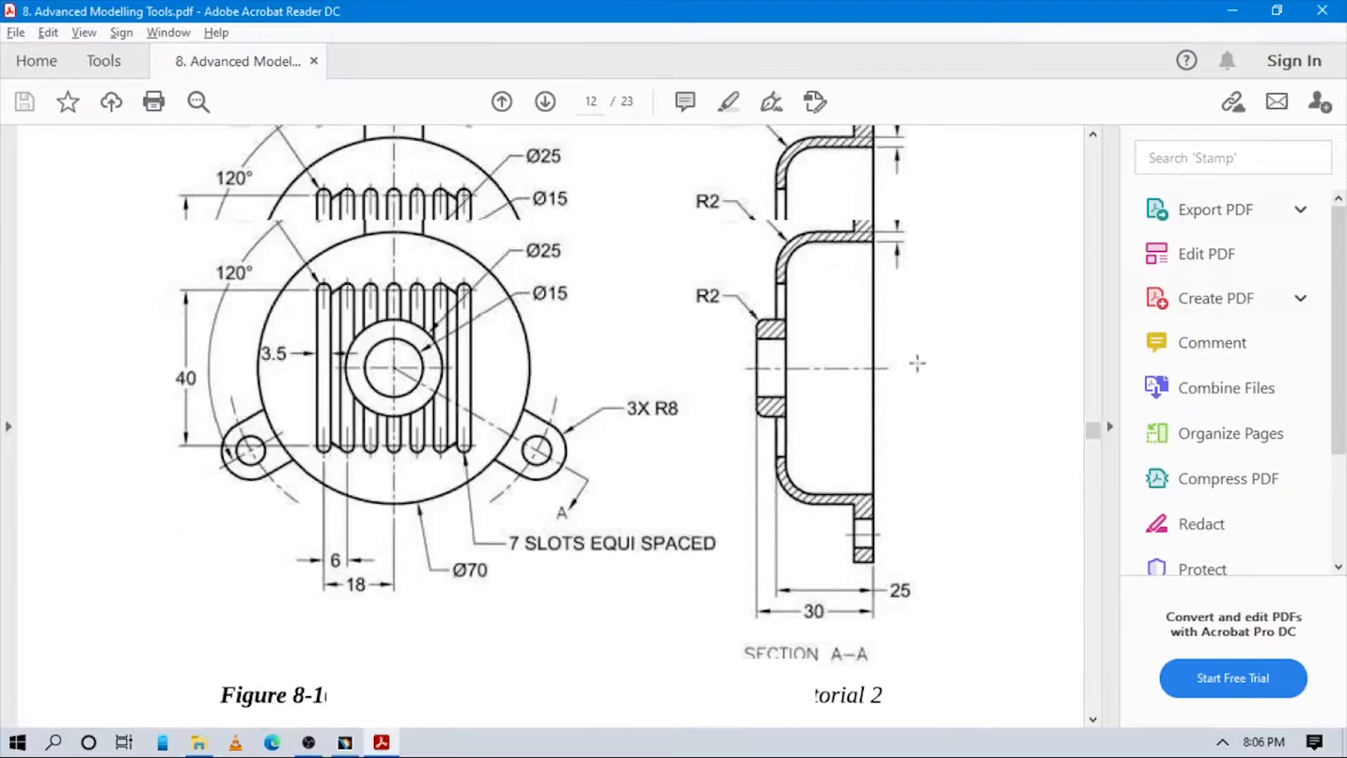
pyautogui.scroll(-2, 901, 512)
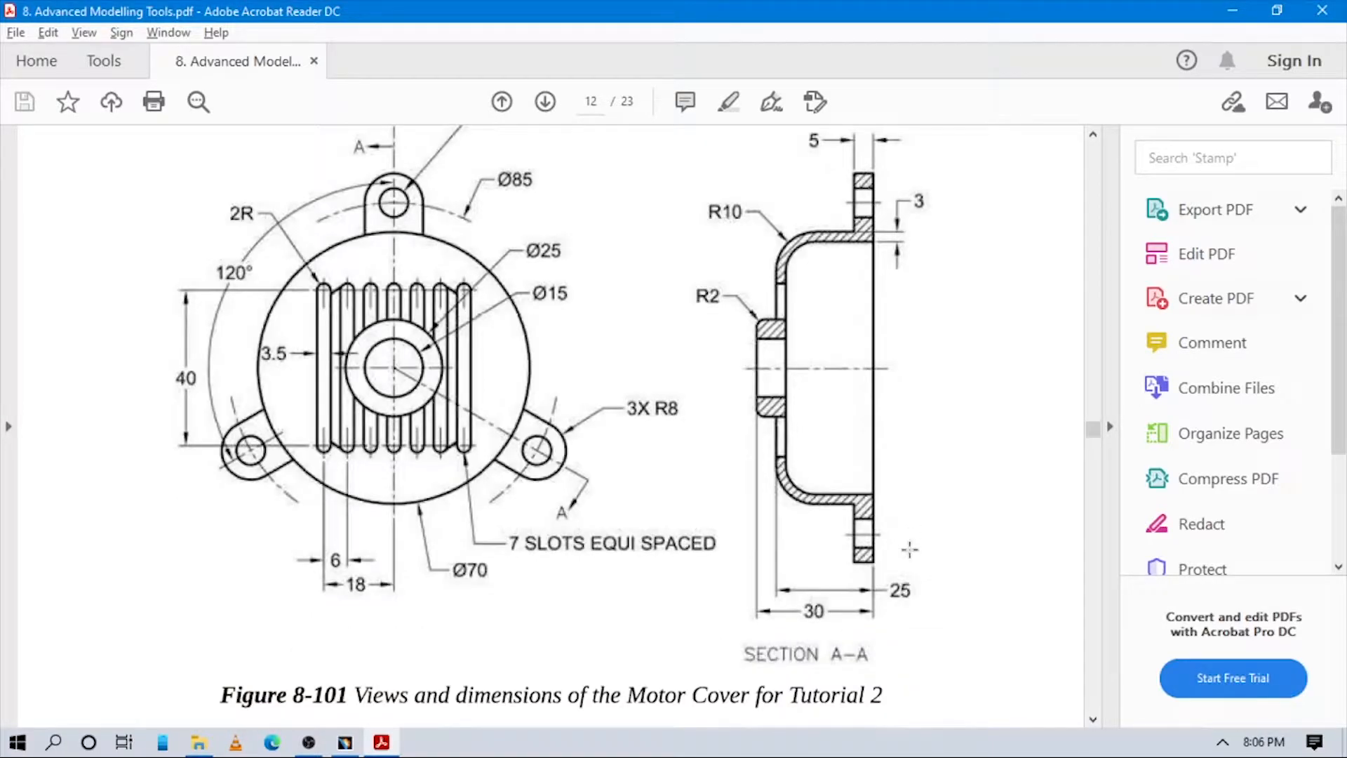
pyautogui.hotkey('alt', 'Tab')
pyautogui.click(1021, 281)
pyautogui.click(618, 302)
pyautogui.click(570, 506)
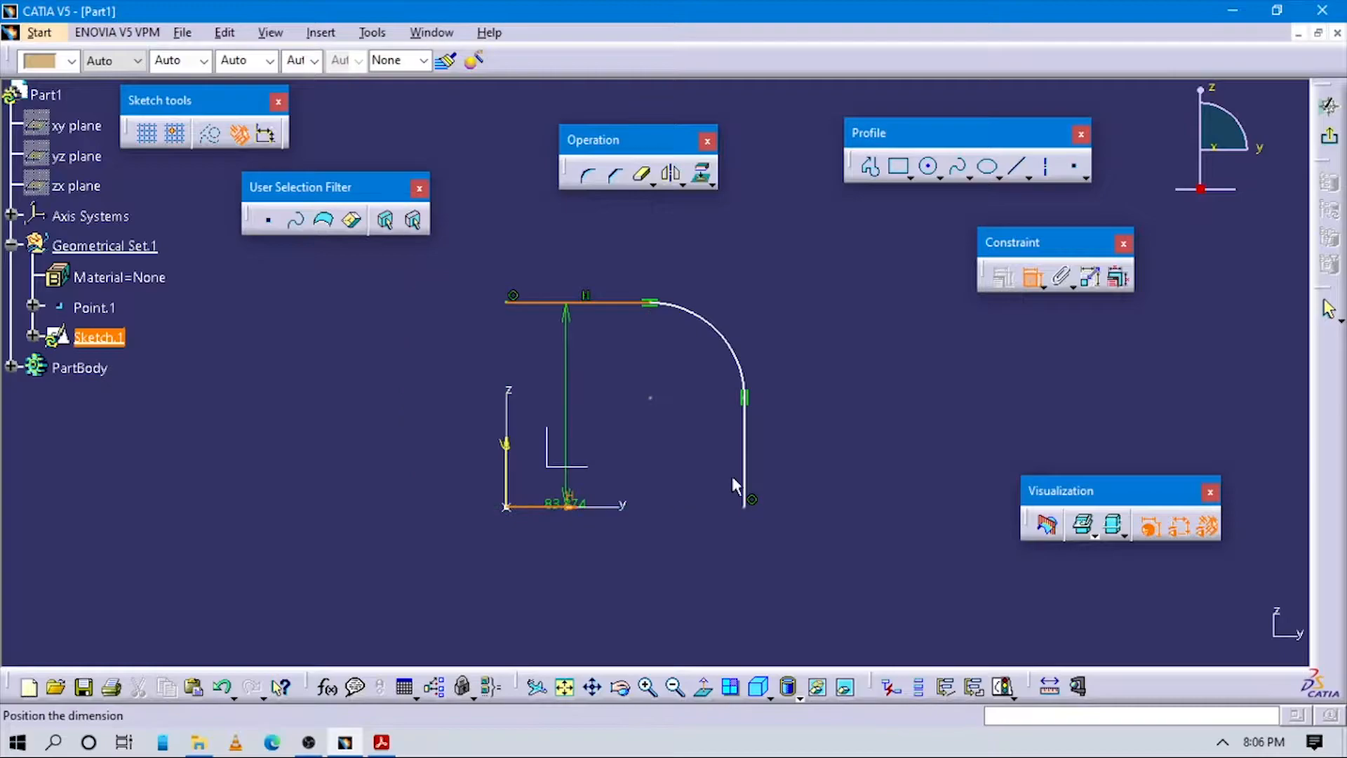
pyautogui.click(871, 439)
# Consult the drawing and set the distance between the horizontal line and the horizontal axis to 25 mm
pyautogui.doubleClick(879, 438)
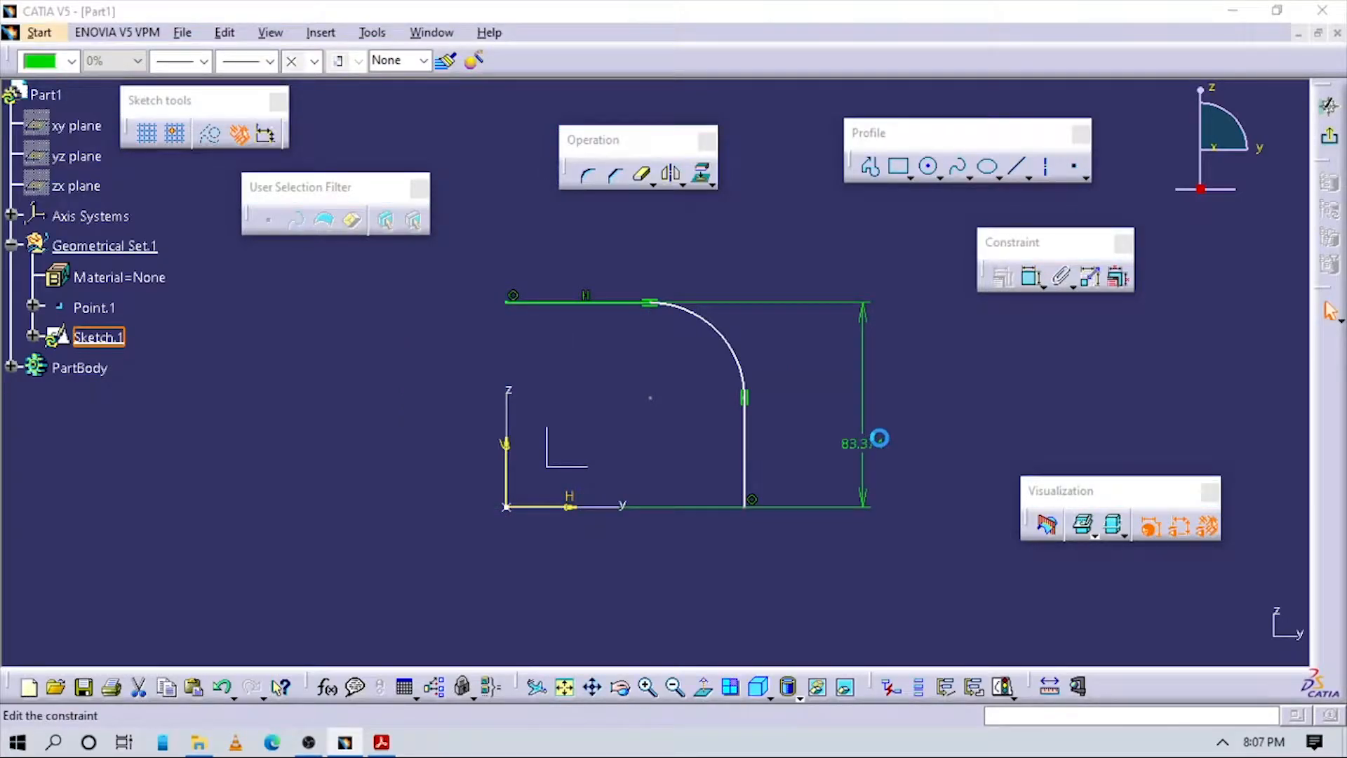
pyautogui.hotkey('alt', 'Tab')
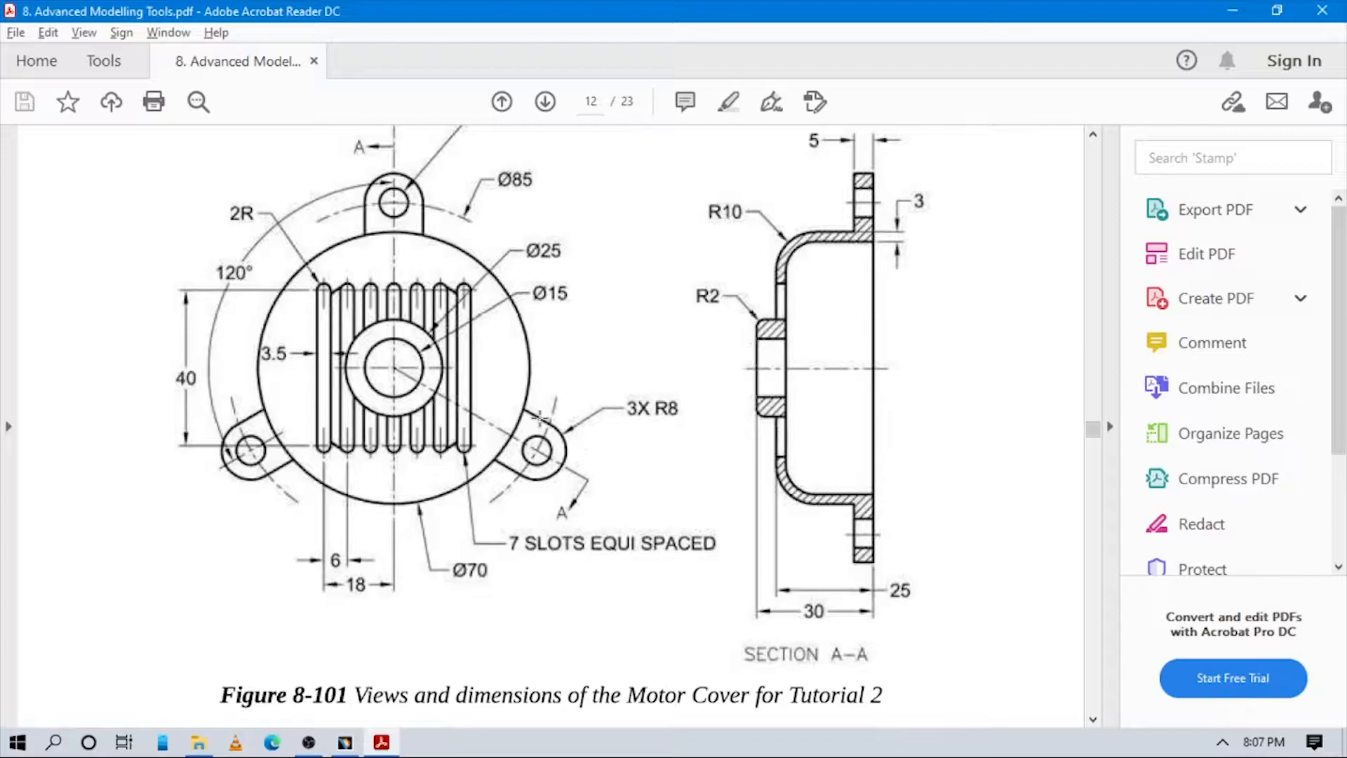
pyautogui.scroll(2, 496, 348)
pyautogui.scroll(-2, 570, 386)
pyautogui.hotkey('alt', 'Tab')
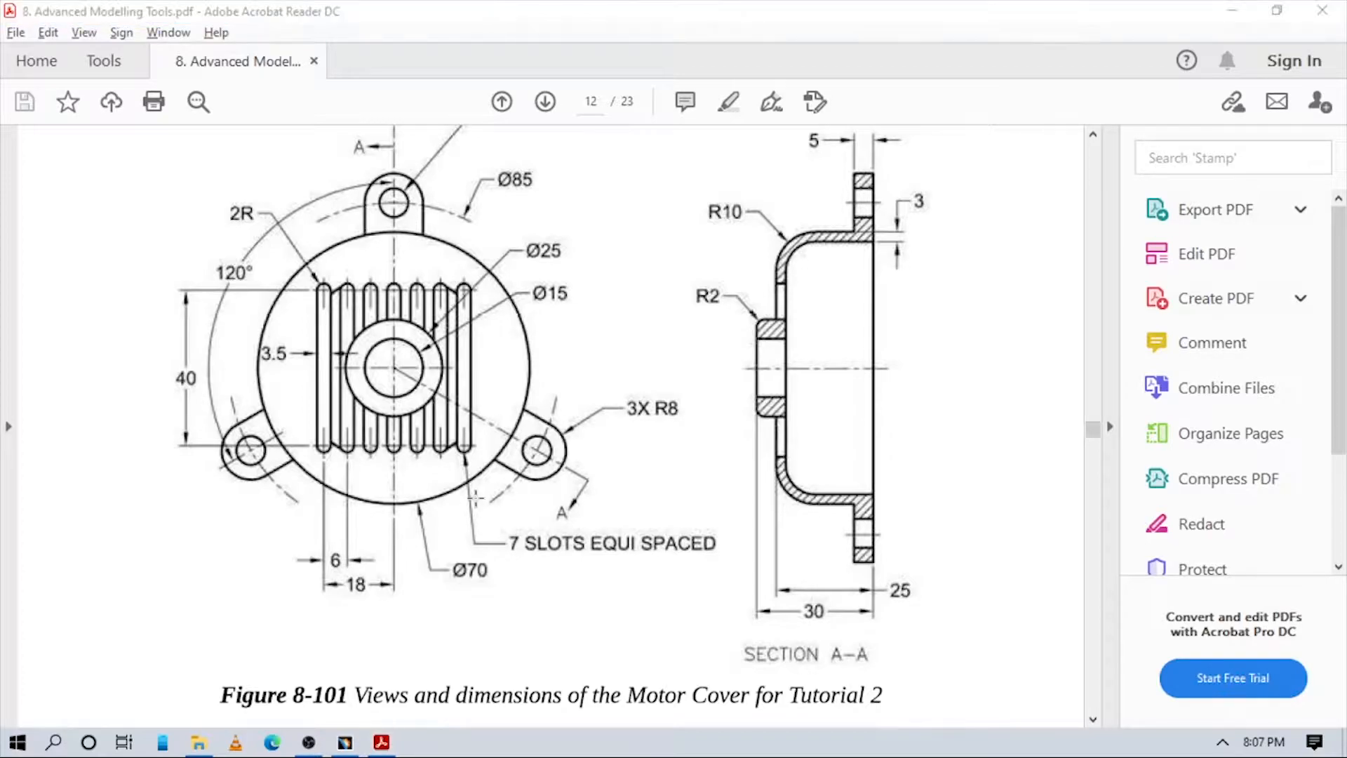
pyautogui.click(638, 419)
pyautogui.click(1030, 277)
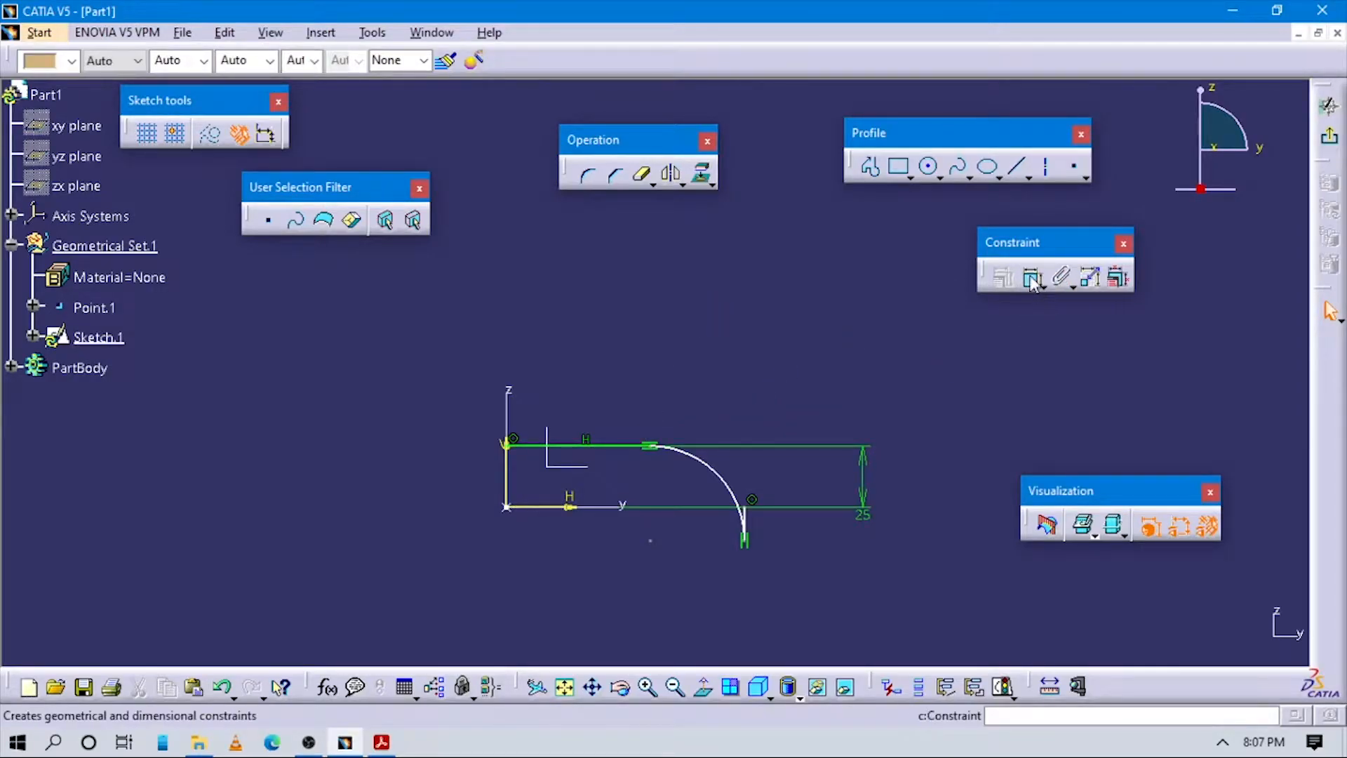
pyautogui.click(506, 484)
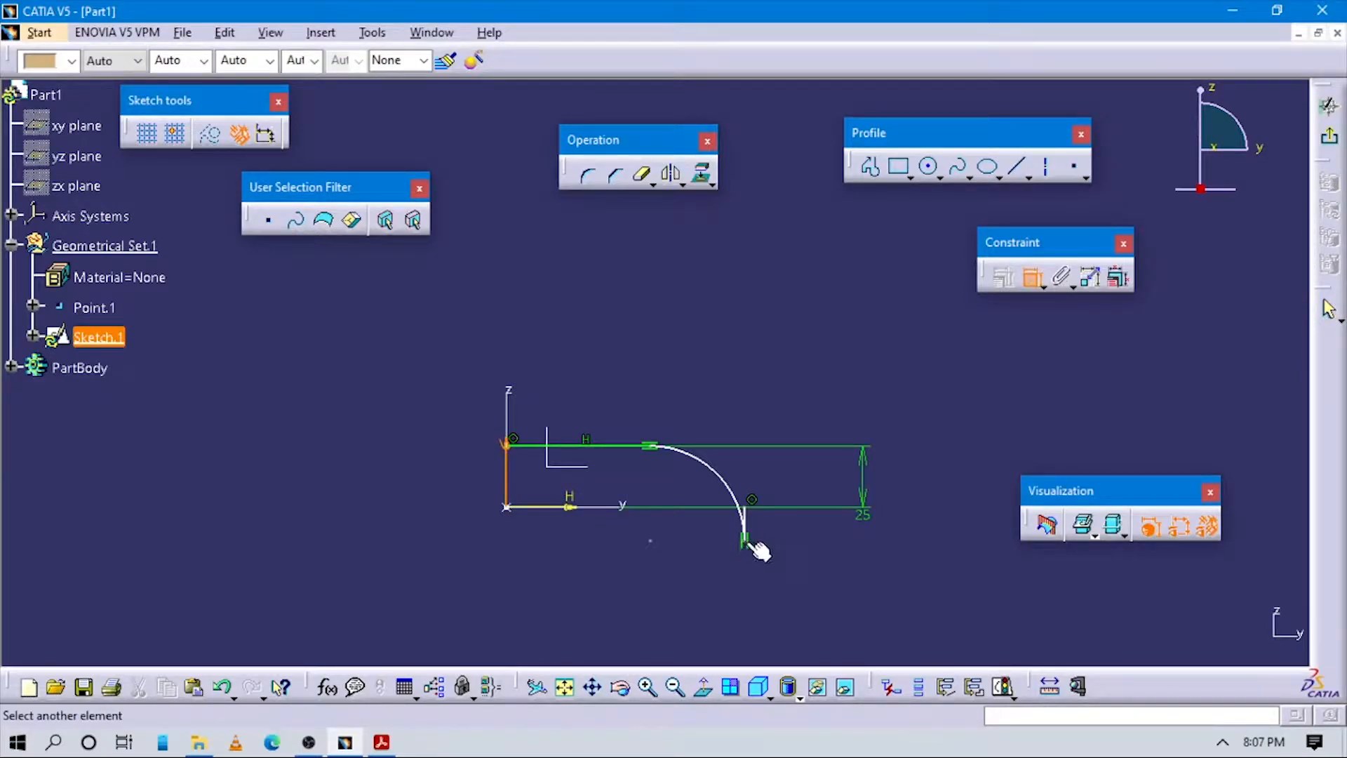
pyautogui.press('Escape')
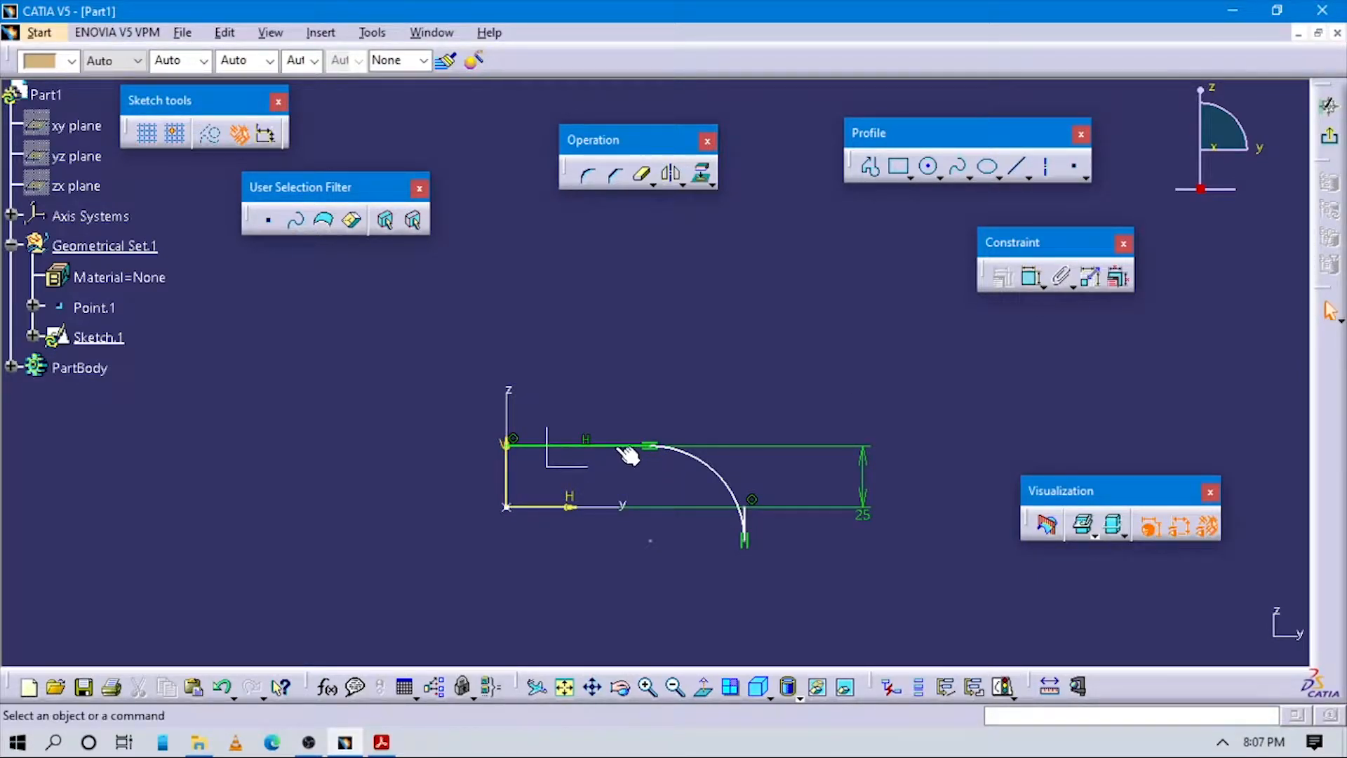
# Reshape the profile by moving the junction of the horizontal line and arc, so the arc shrinks and lies above the horizontal axis
pyautogui.click(634, 445)
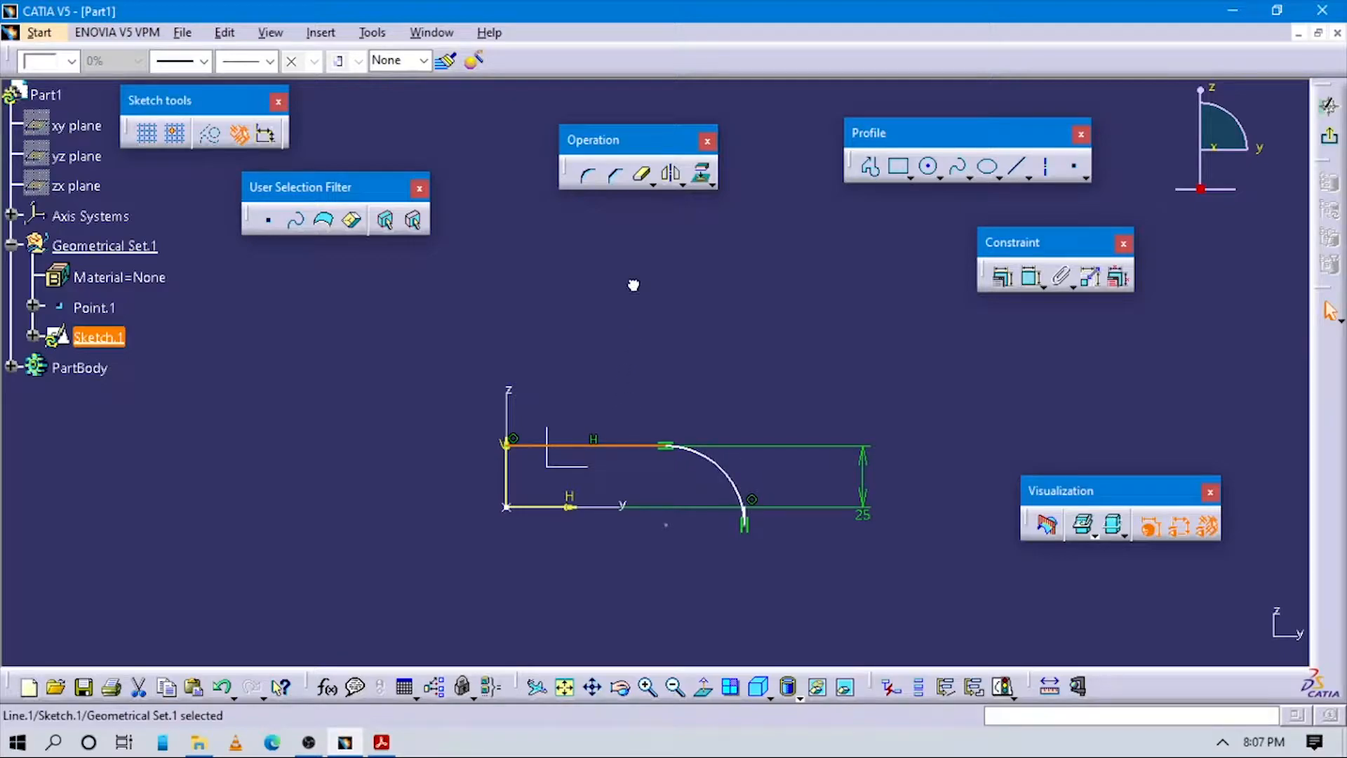
pyautogui.moveTo(652, 448); pyautogui.dragTo(680, 265)
pyautogui.moveTo(688, 546); pyautogui.dragTo(666, 463, button='middle')
pyautogui.moveTo(637, 541); pyautogui.dragTo(617, 386, button='middle')
pyautogui.click(872, 327)
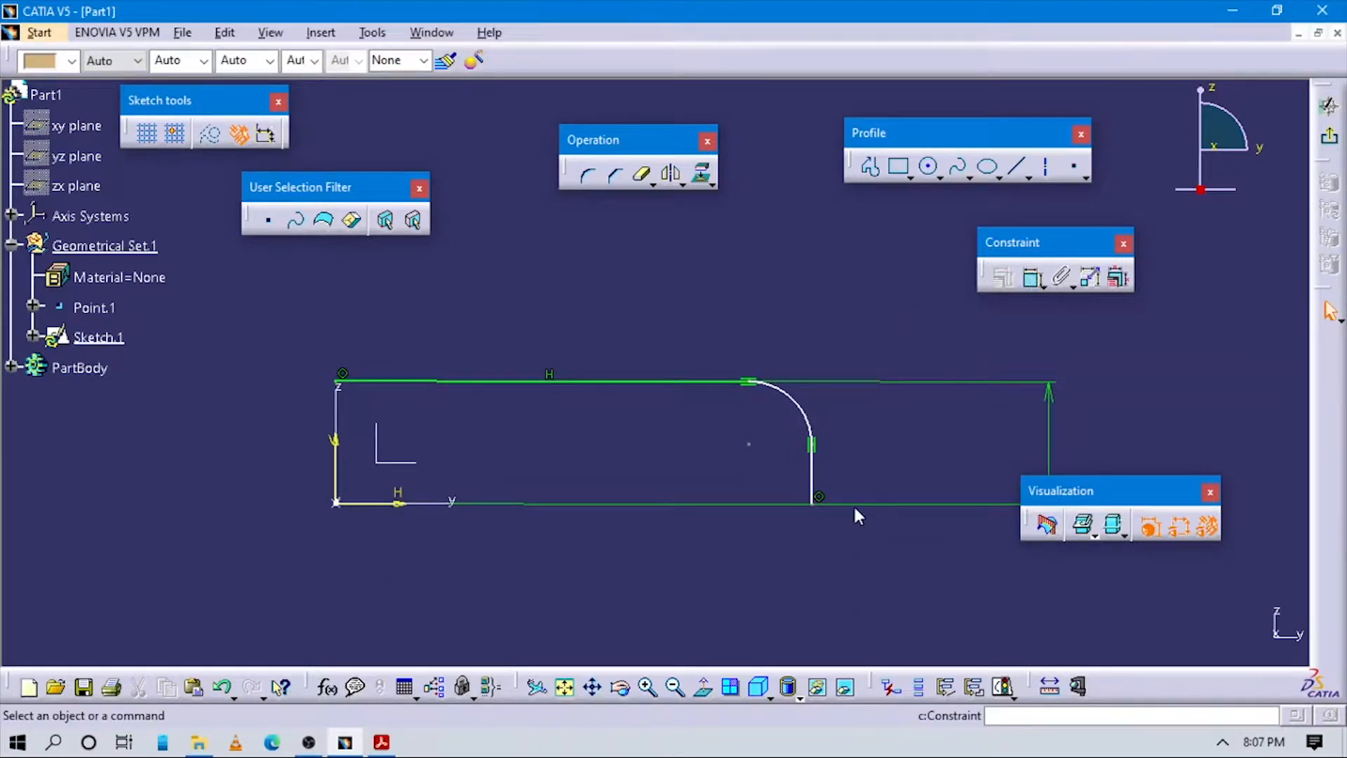
# Dimension the profile's vertical line from the sketch's vertical axis and set the distance to 70/2 (35 mm)
pyautogui.click(335, 501)
pyautogui.click(335, 466)
pyautogui.click(520, 296)
pyautogui.doubleClick(526, 289)
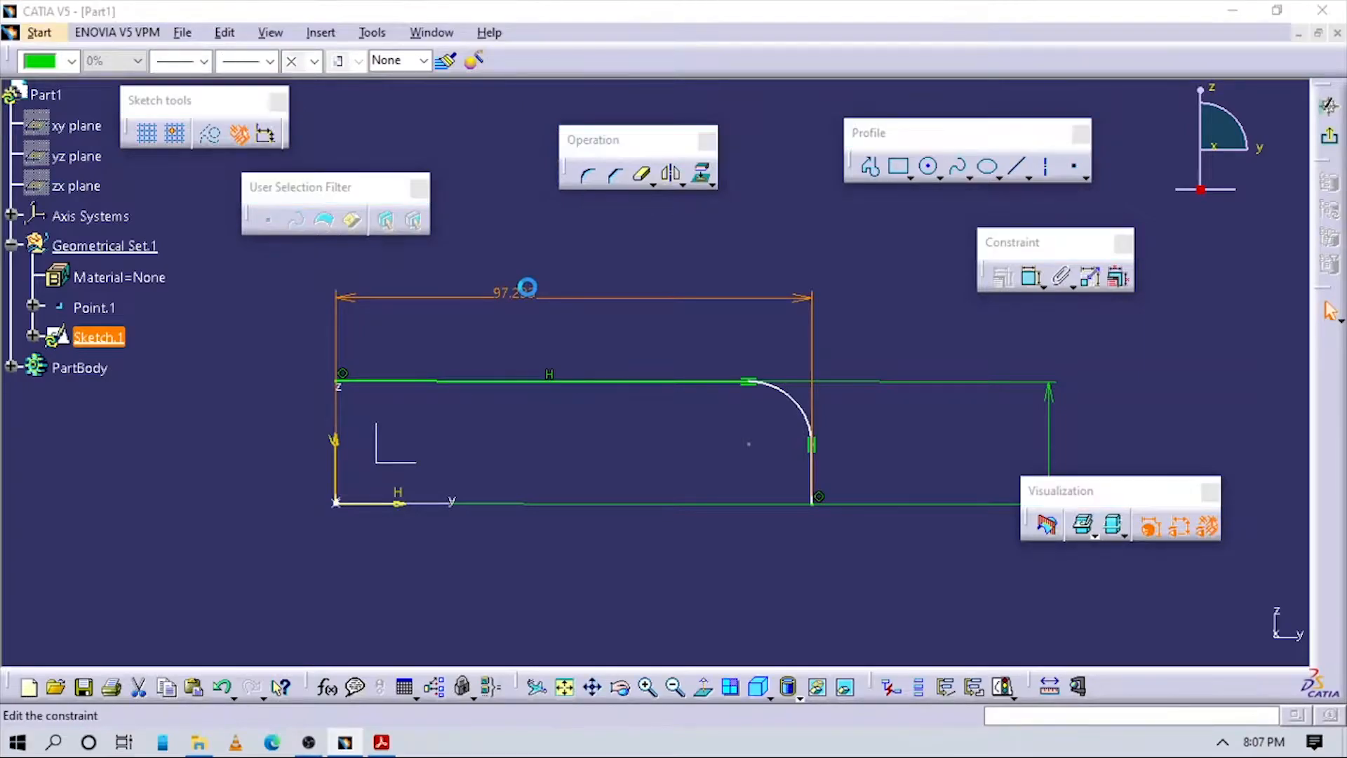
pyautogui.write('70/2')
pyautogui.press('Return')
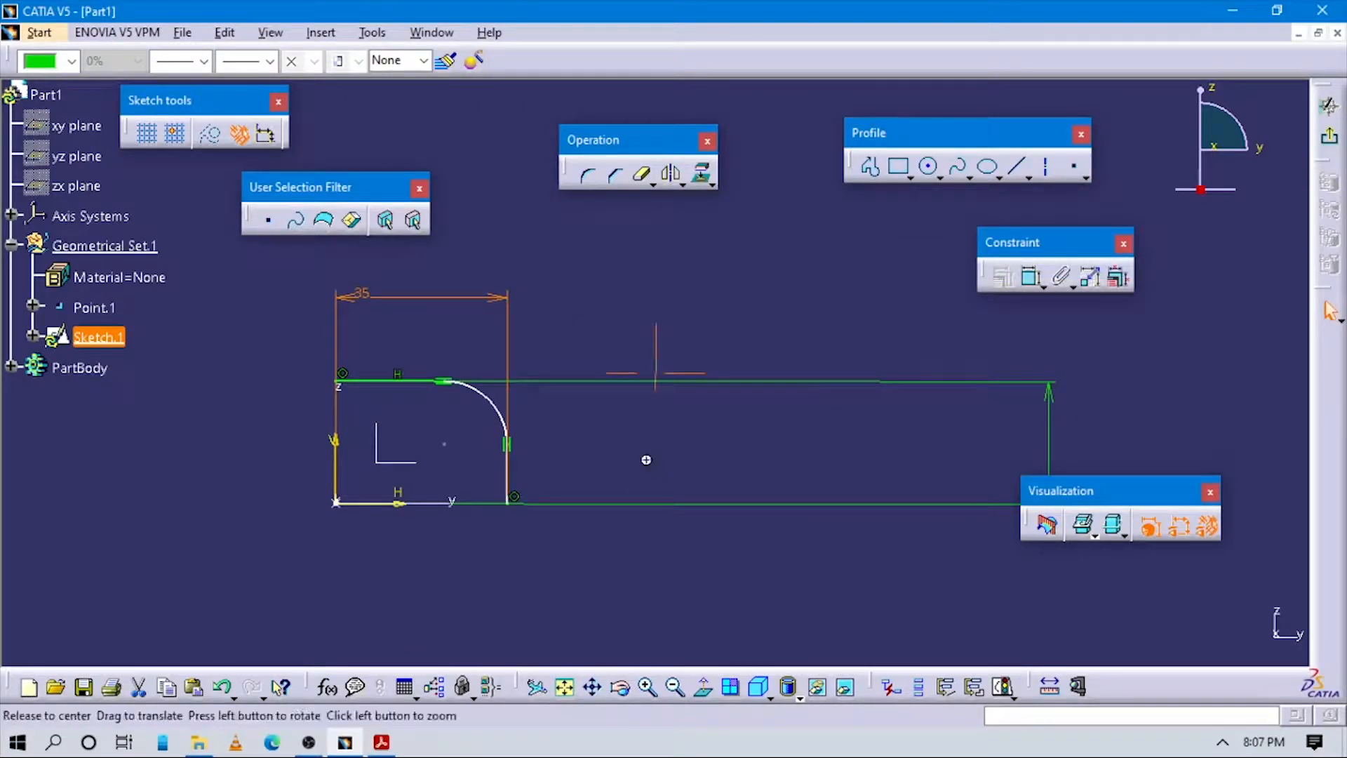
# Check the corner radius in the PDF drawing and dimension the profile's arc in CATIA with a 10 mm radius
pyautogui.hotkey('alt', 'Tab')
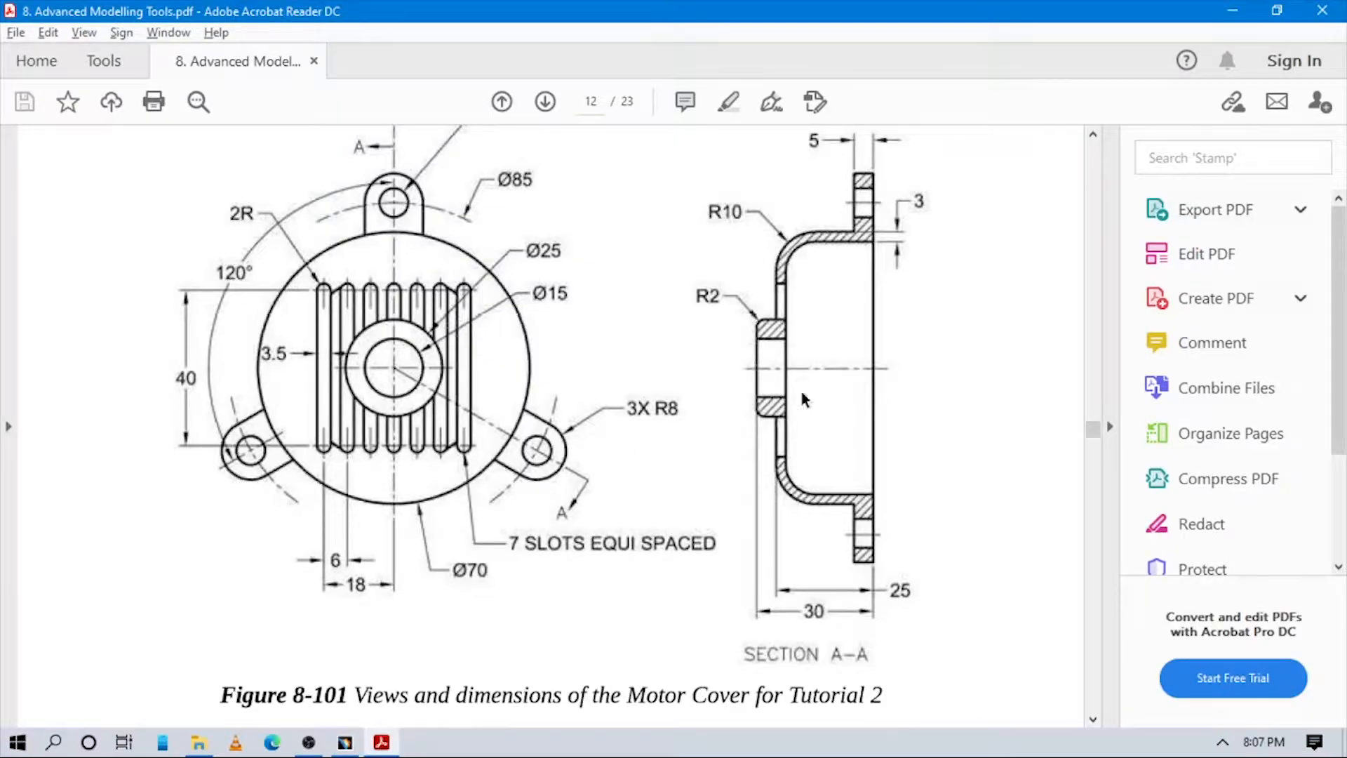
pyautogui.hotkey('alt', 'Tab')
pyautogui.click(1031, 277)
pyautogui.click(468, 400)
pyautogui.click(587, 305)
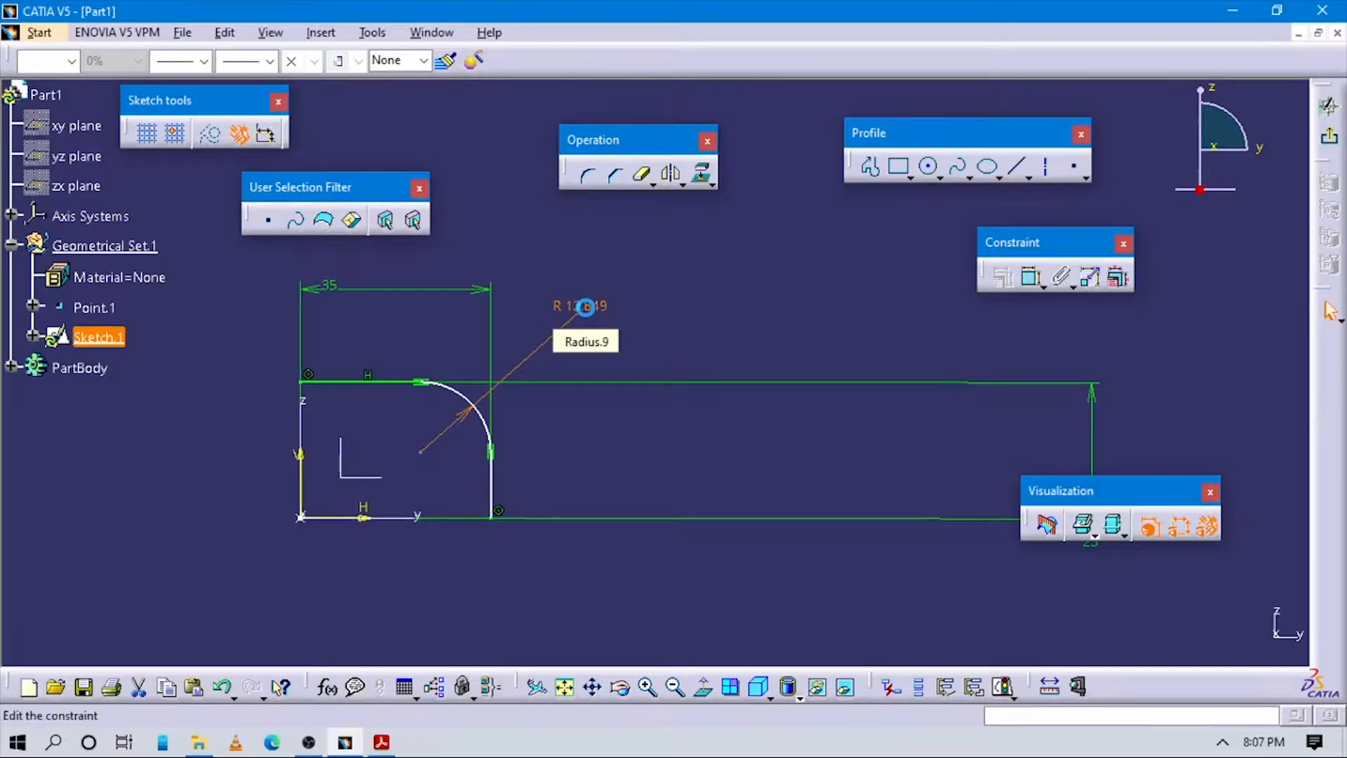
pyautogui.doubleClick(587, 305)
pyautogui.write('10mm')
pyautogui.press('Return')
pyautogui.moveTo(616, 484); pyautogui.dragTo(764, 410, button='middle')
pyautogui.click(804, 373)
# Close the profile with a vertical line down to the origin and a horizontal line to the lower end of the outer vertical line
pyautogui.click(870, 168)
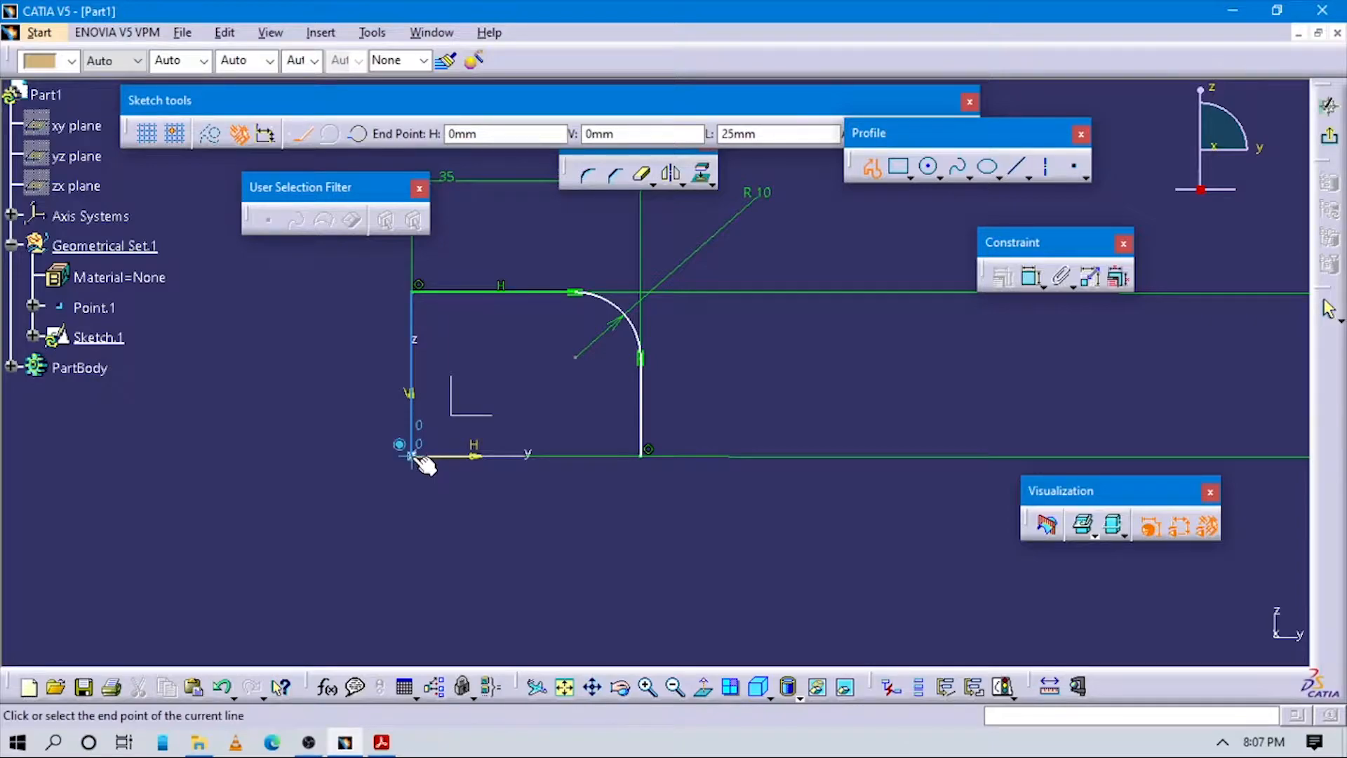
pyautogui.click(650, 450)
pyautogui.press('Escape')
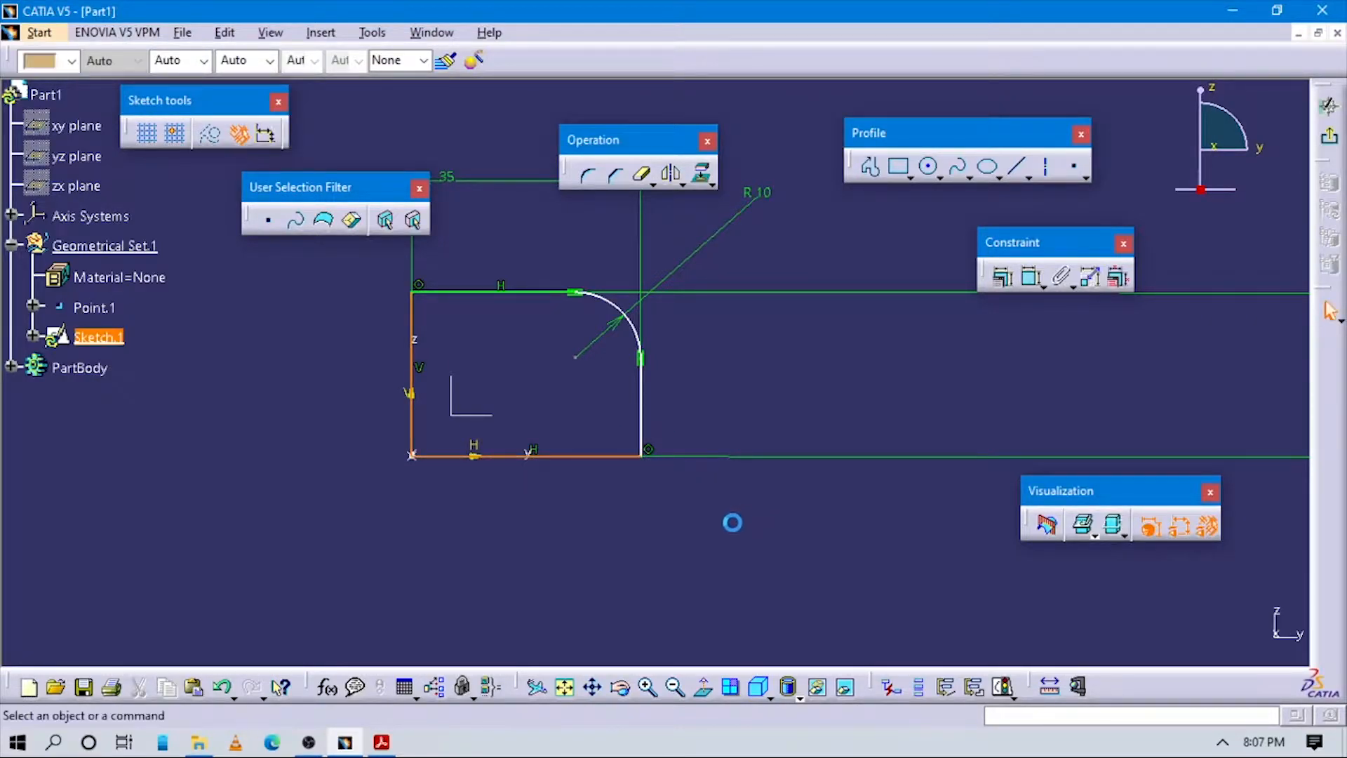
pyautogui.click(732, 523)
pyautogui.moveTo(746, 510); pyautogui.dragTo(740, 486, button='middle')
# Glance at the PDF drawing, and in the CATIA sketch apply a vertical constraint to the profile's outer line below the arc
pyautogui.hotkey('alt', 'Tab')
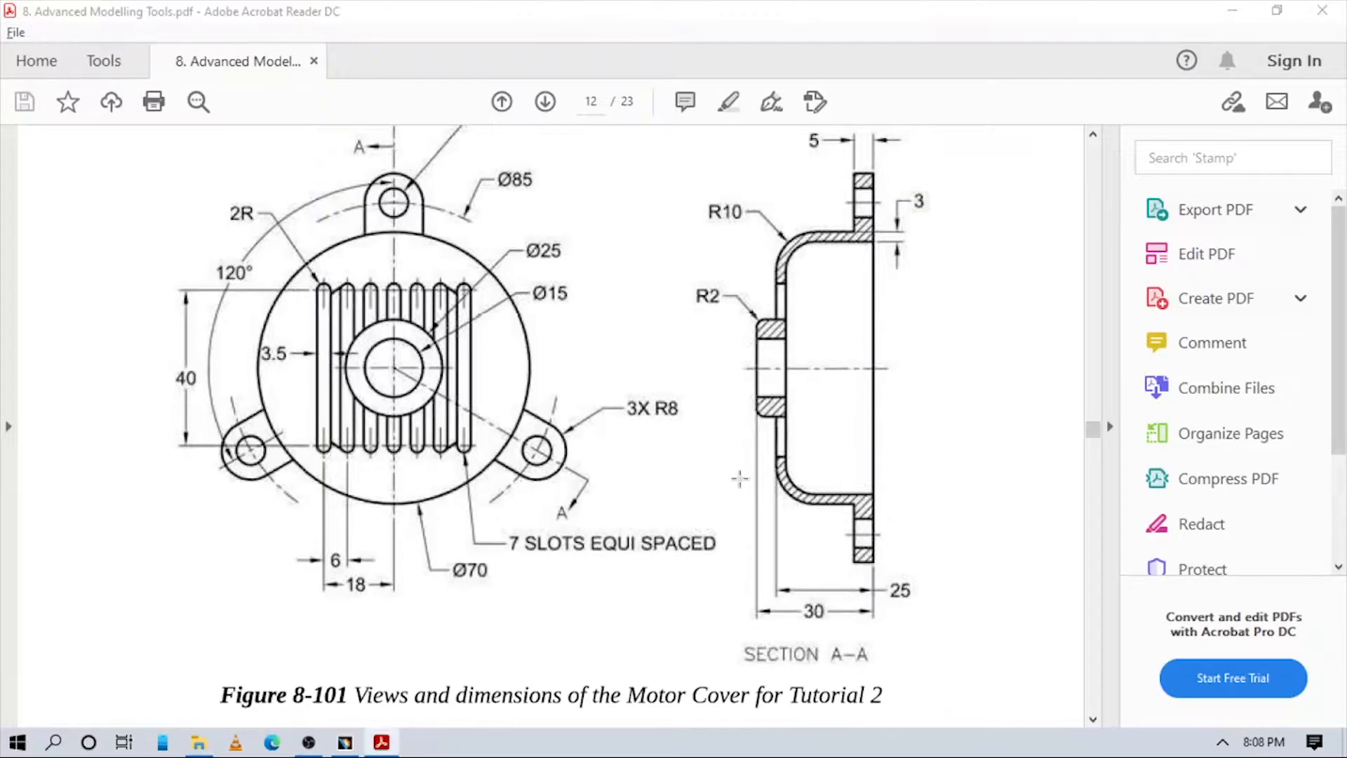
pyautogui.hotkey('alt', 'Tab')
pyautogui.moveTo(647, 413); pyautogui.dragTo(641, 410)
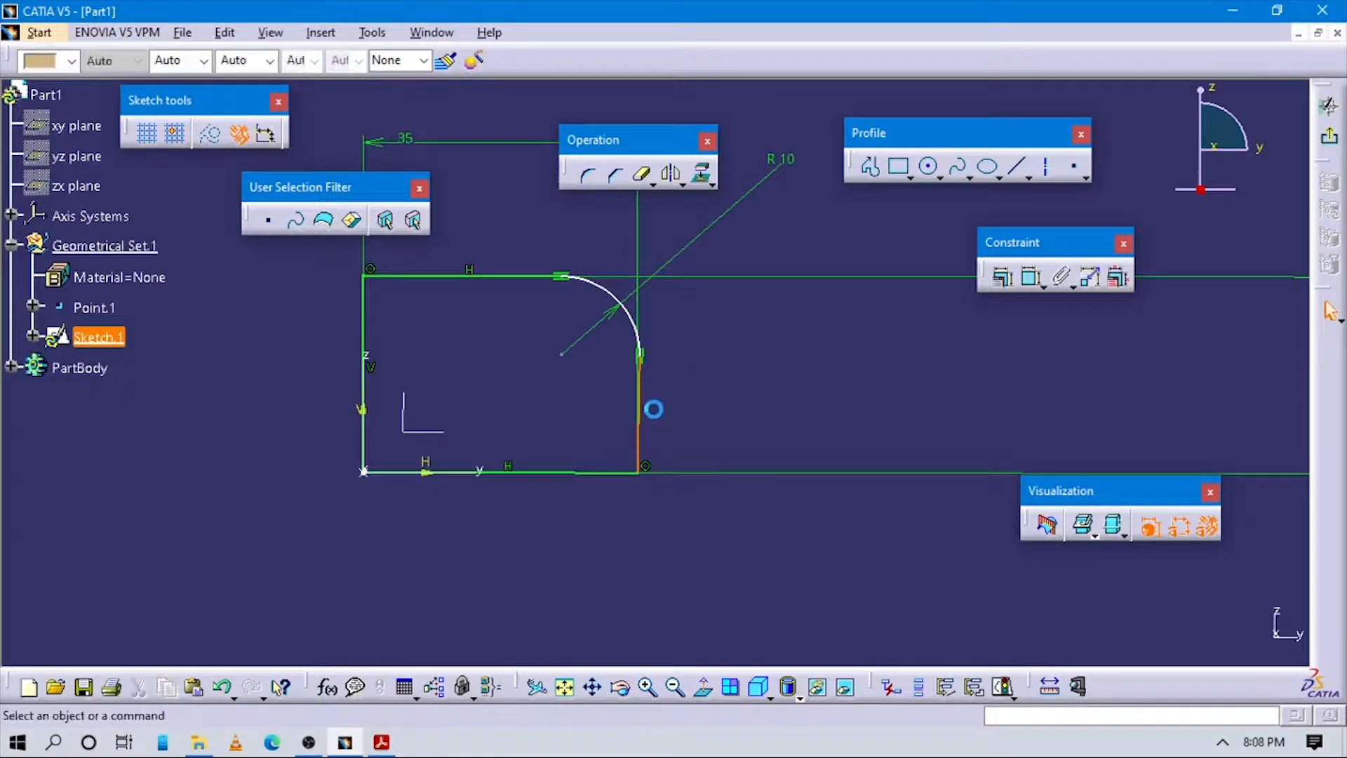
pyautogui.rightClick(640, 404)
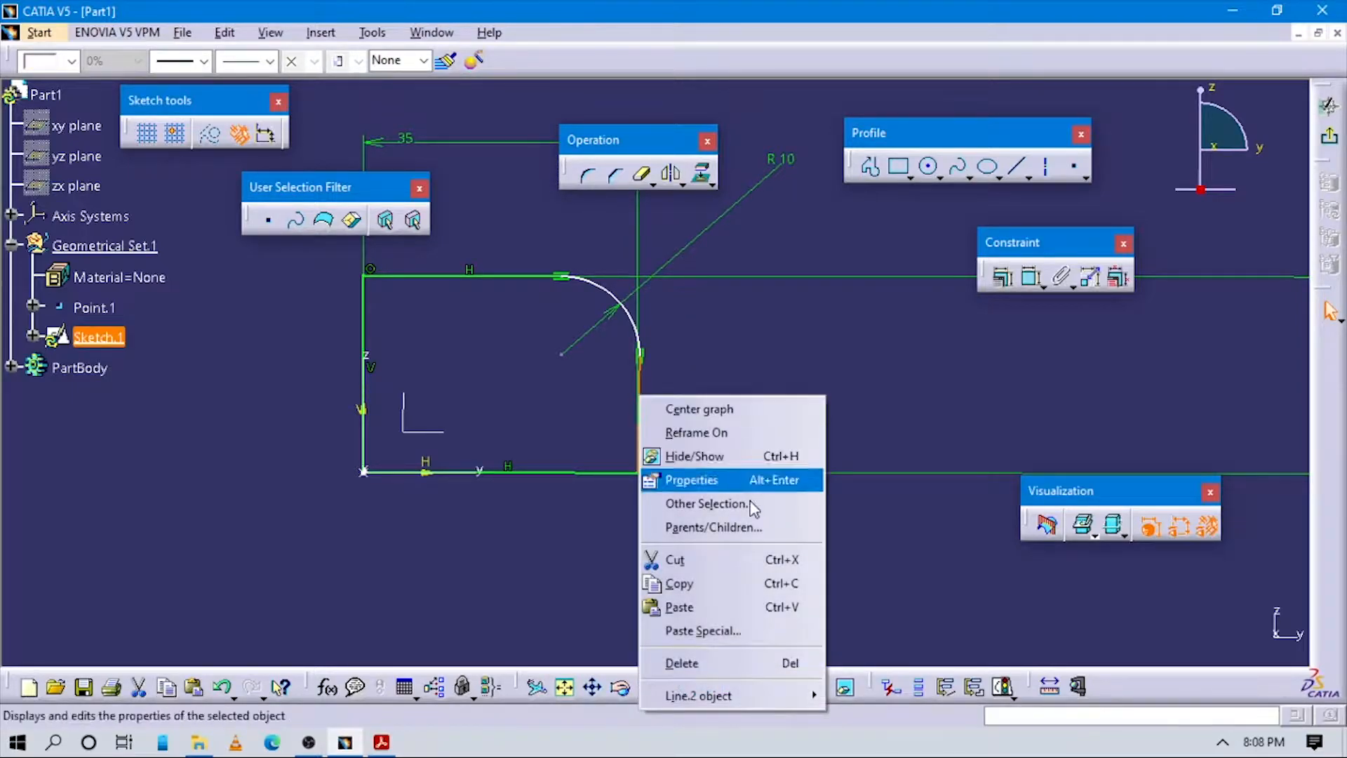
pyautogui.moveTo(728, 697)
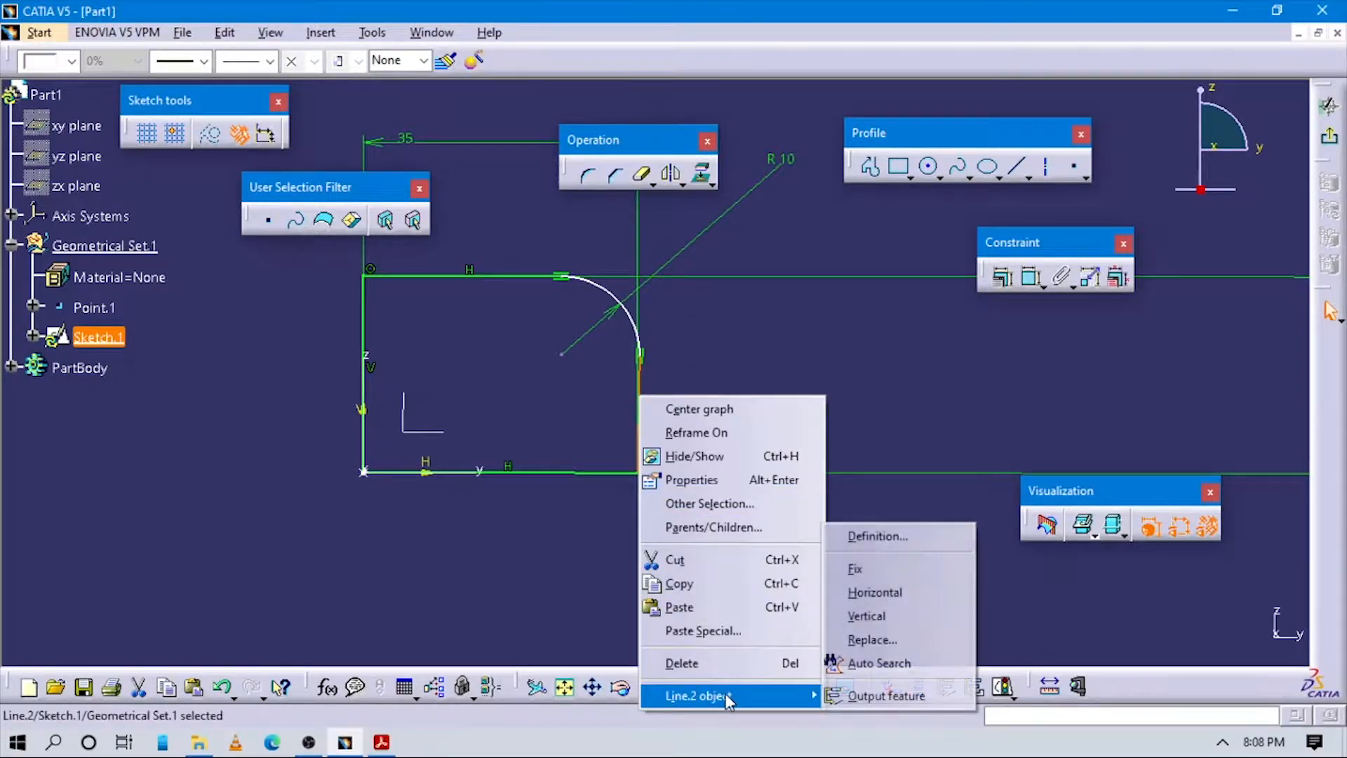
pyautogui.click(850, 617)
pyautogui.click(774, 438)
pyautogui.moveTo(776, 436)
pyautogui.mouseDown(button='middle')
pyautogui.moveTo(793, 535)
pyautogui.moveTo(796, 477)
pyautogui.mouseUp(button='middle')
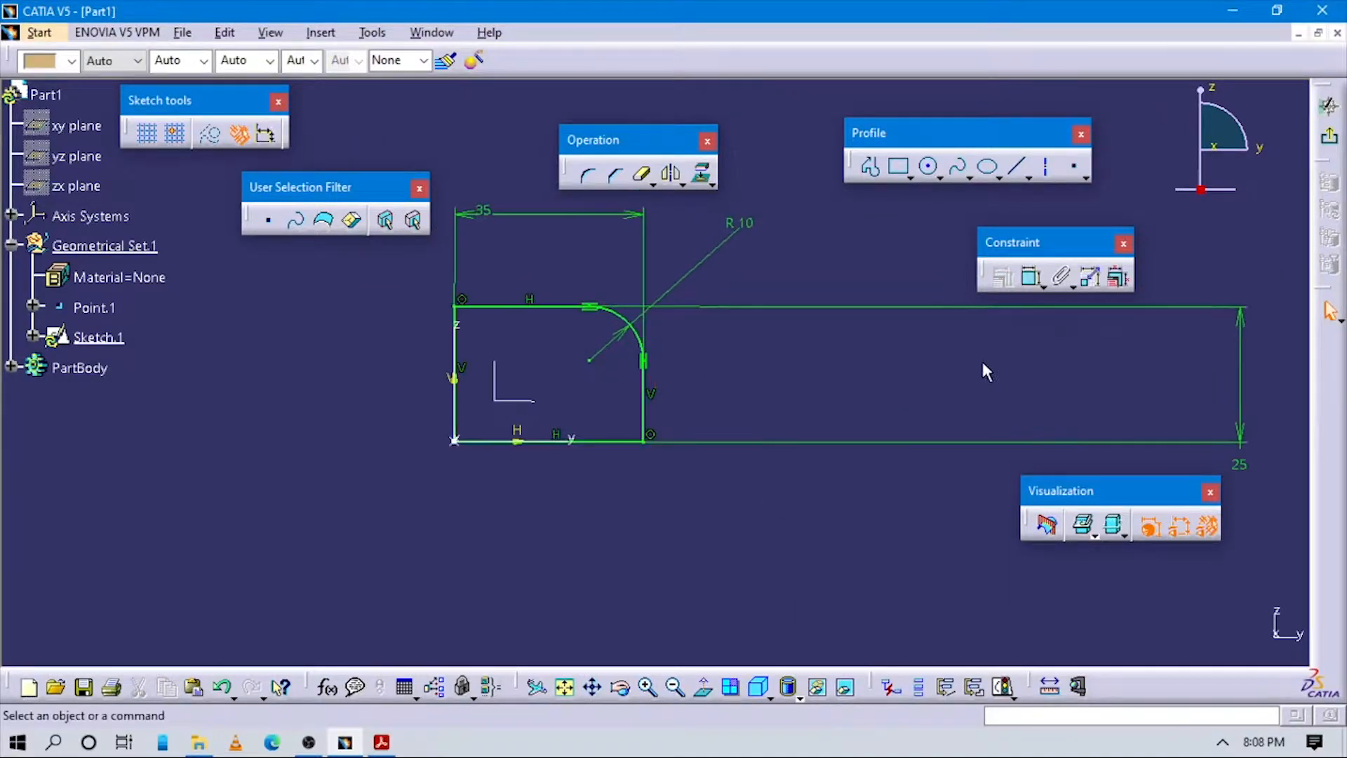
# Move the 25 mm height dimension inside the profile and exit the sketch
pyautogui.click(1250, 467)
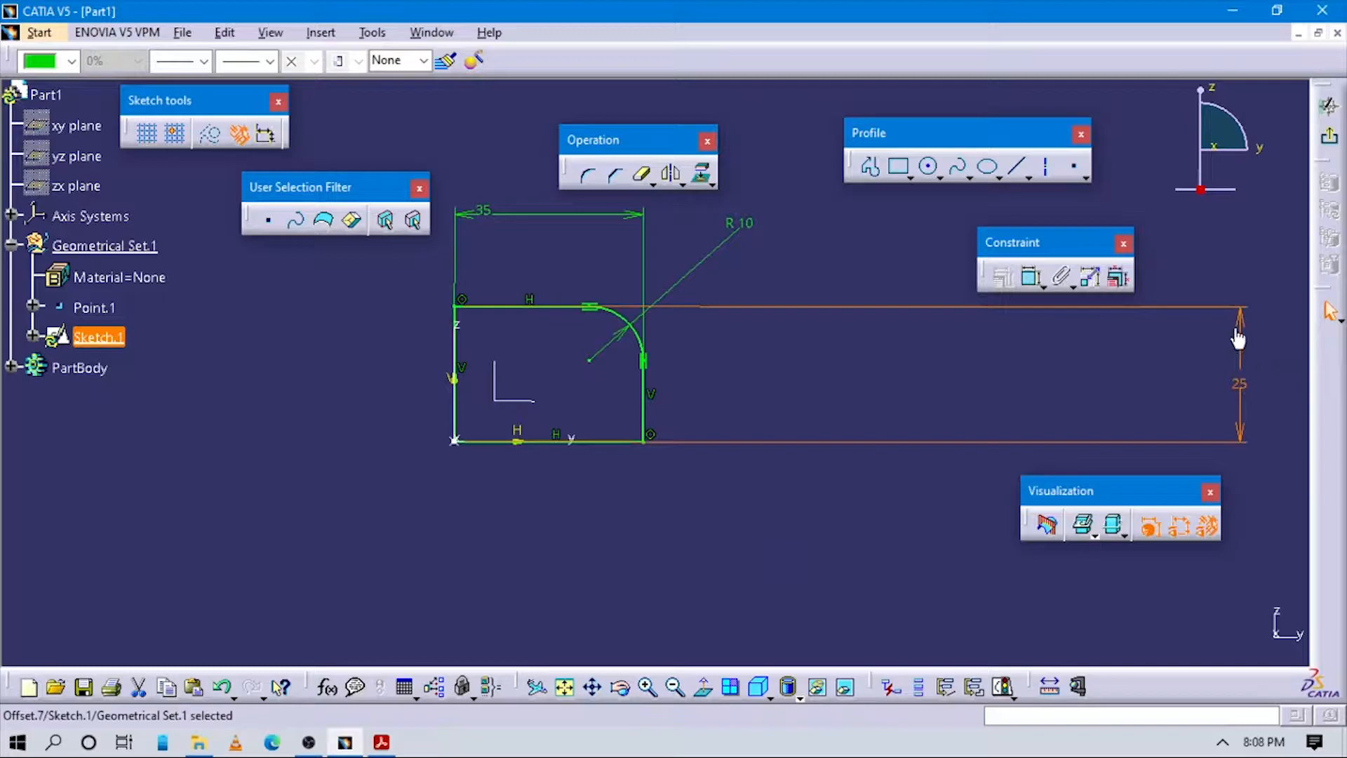
pyautogui.moveTo(813, 382); pyautogui.dragTo(551, 402)
pyautogui.click(926, 414)
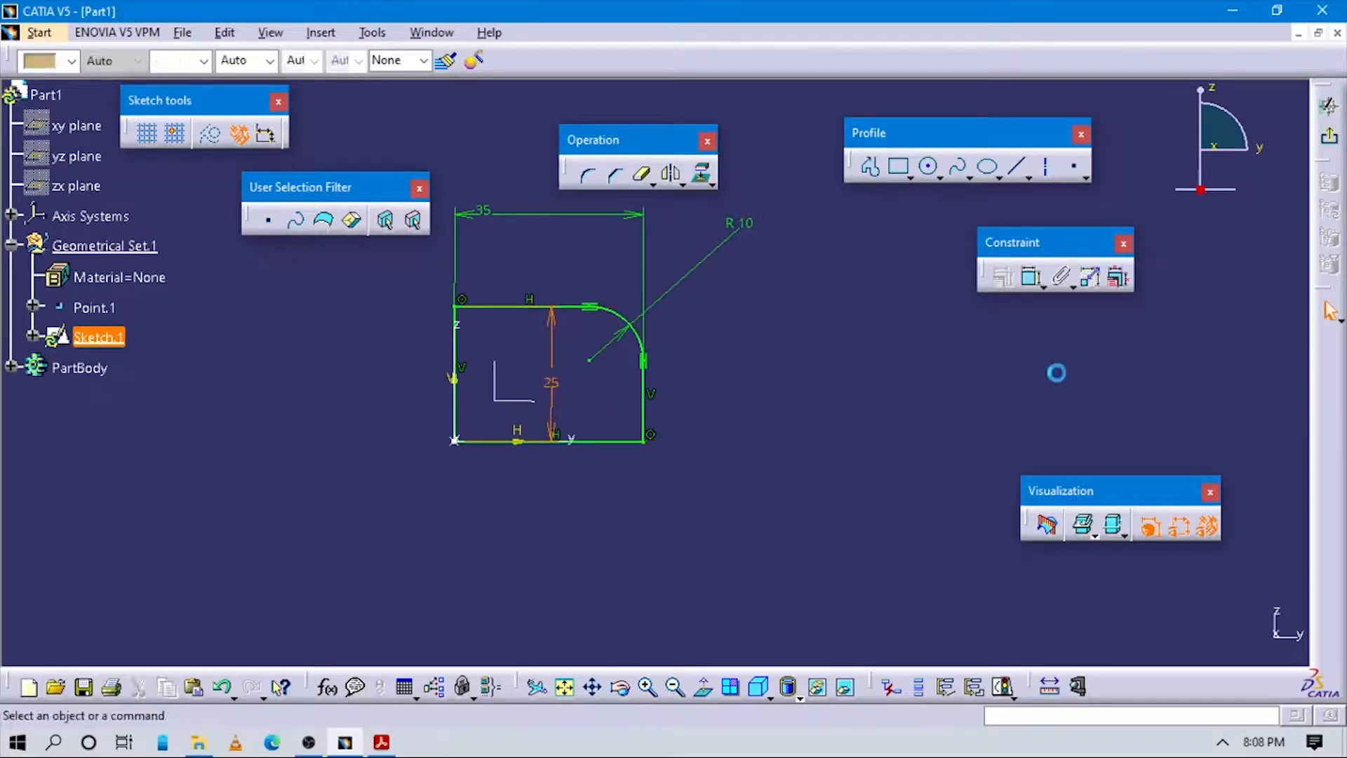
pyautogui.click(1326, 143)
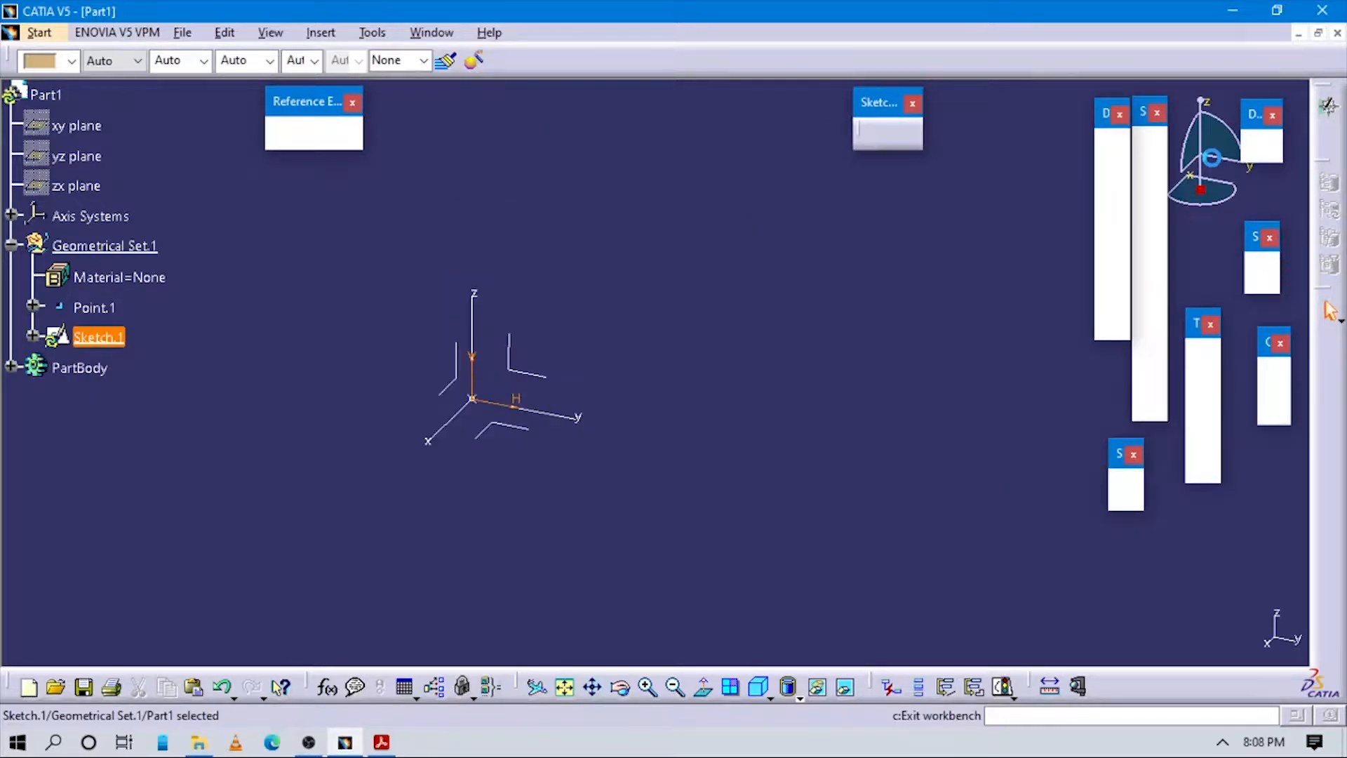
pyautogui.click(1149, 217)
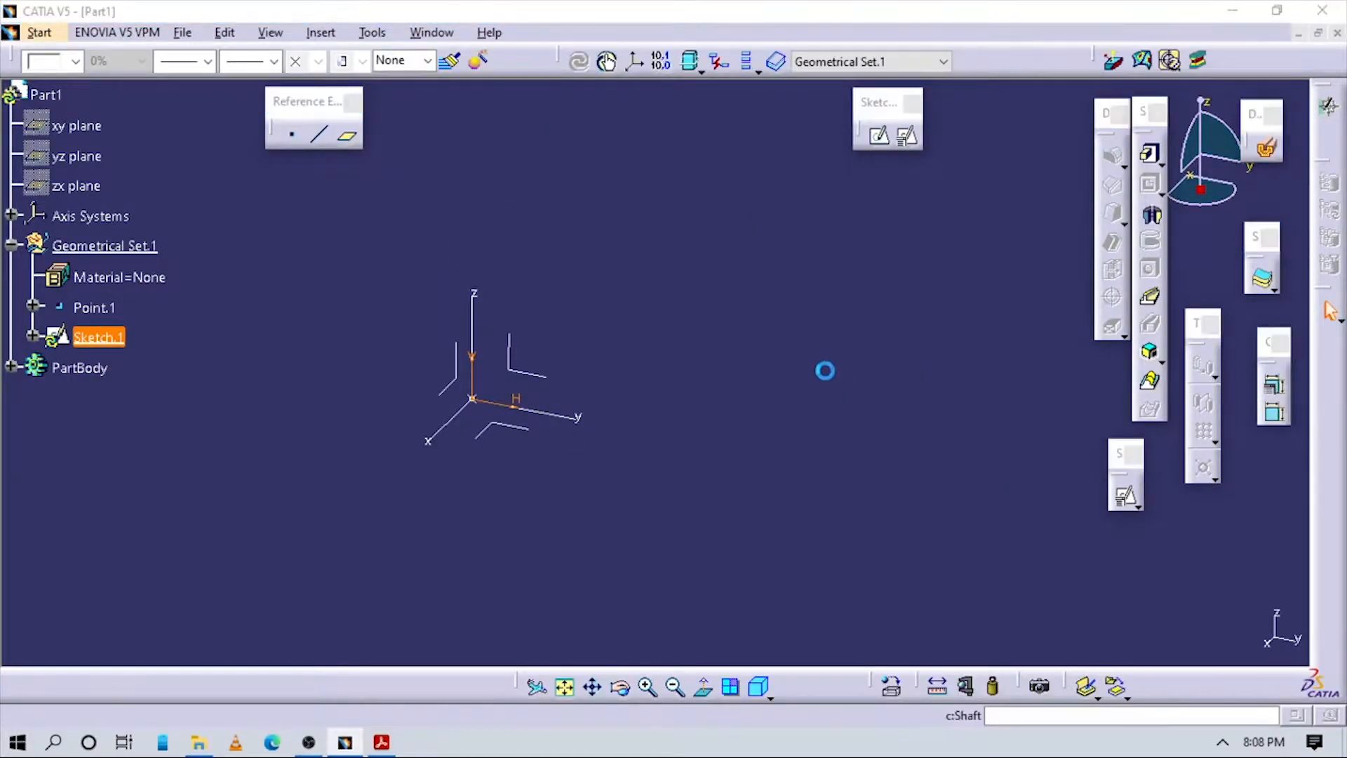
pyautogui.click(856, 301)
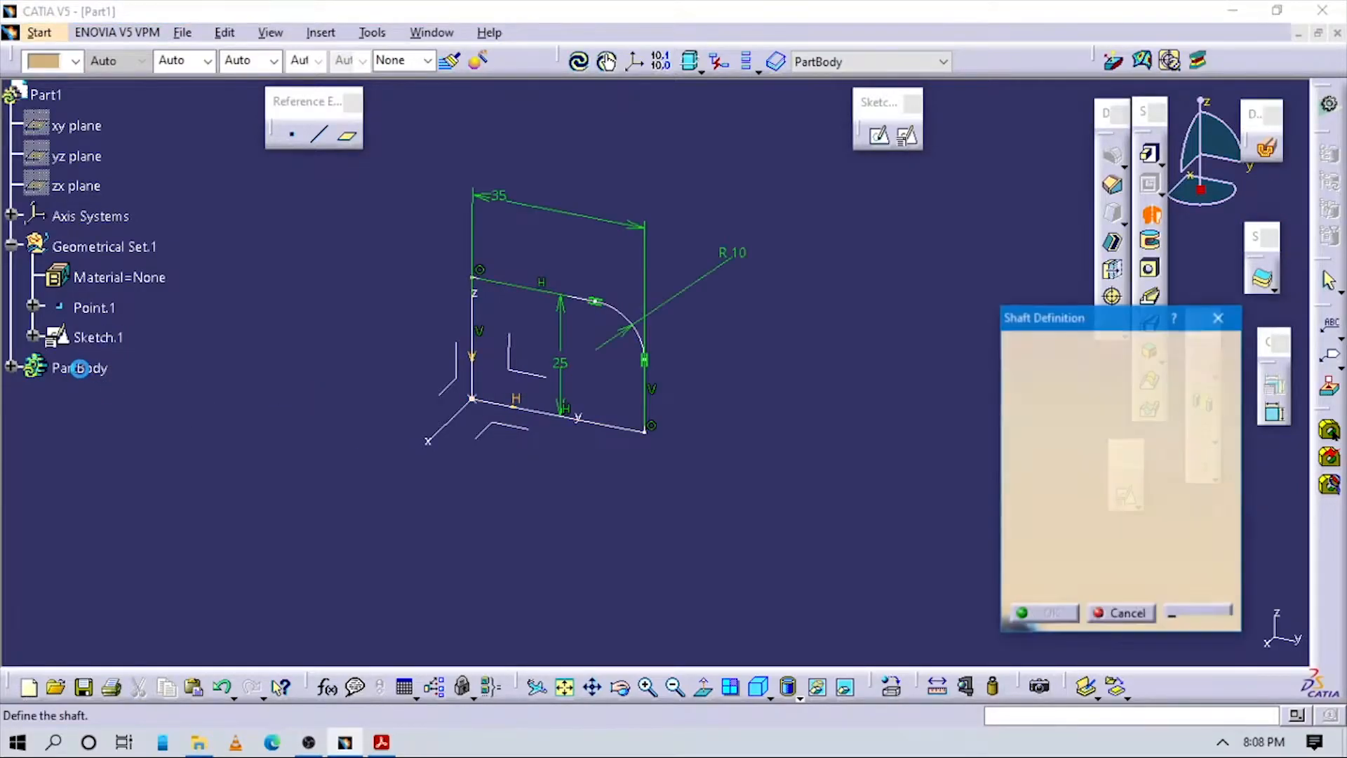
pyautogui.click(1214, 317)
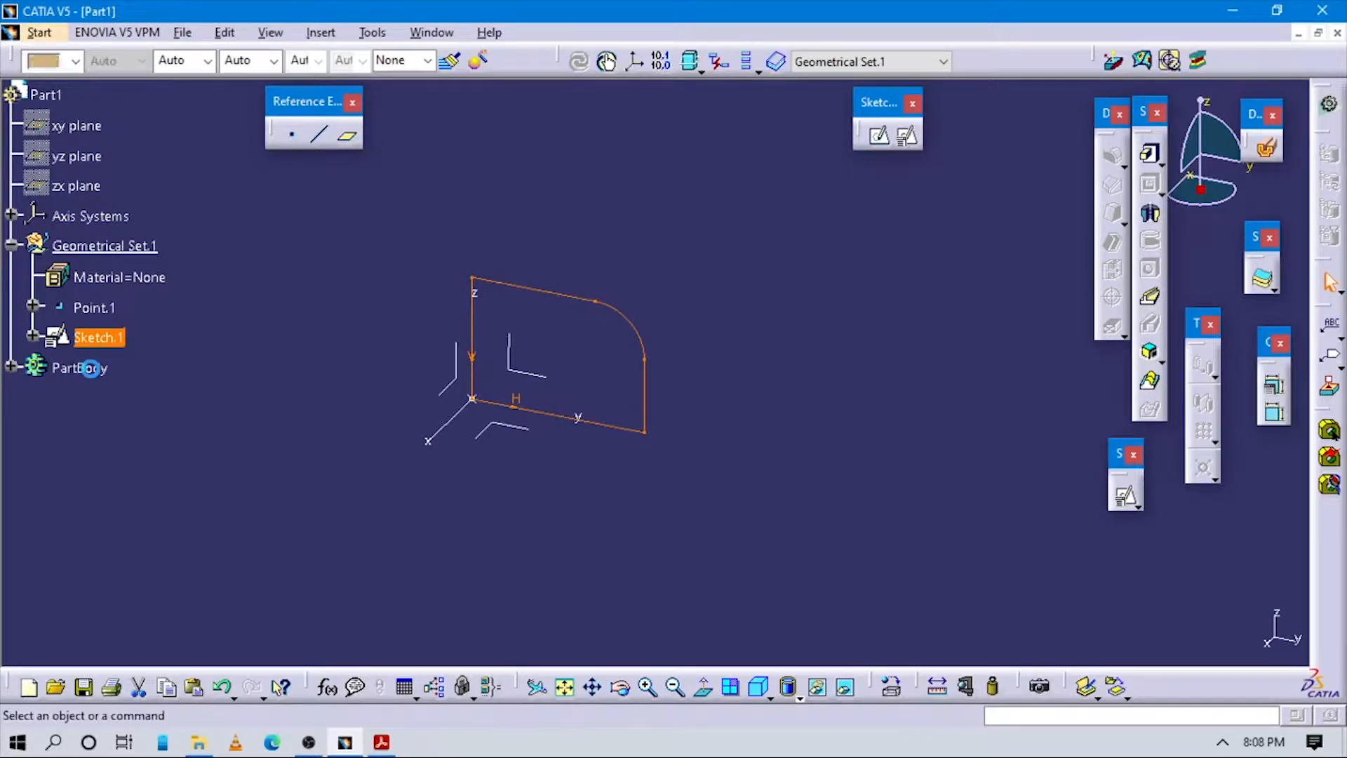
# Define PartBody as the in-work object and revolve the profile sketch 360° about the Z axis with the Shaft feature
pyautogui.rightClick(97, 369)
pyautogui.click(175, 465)
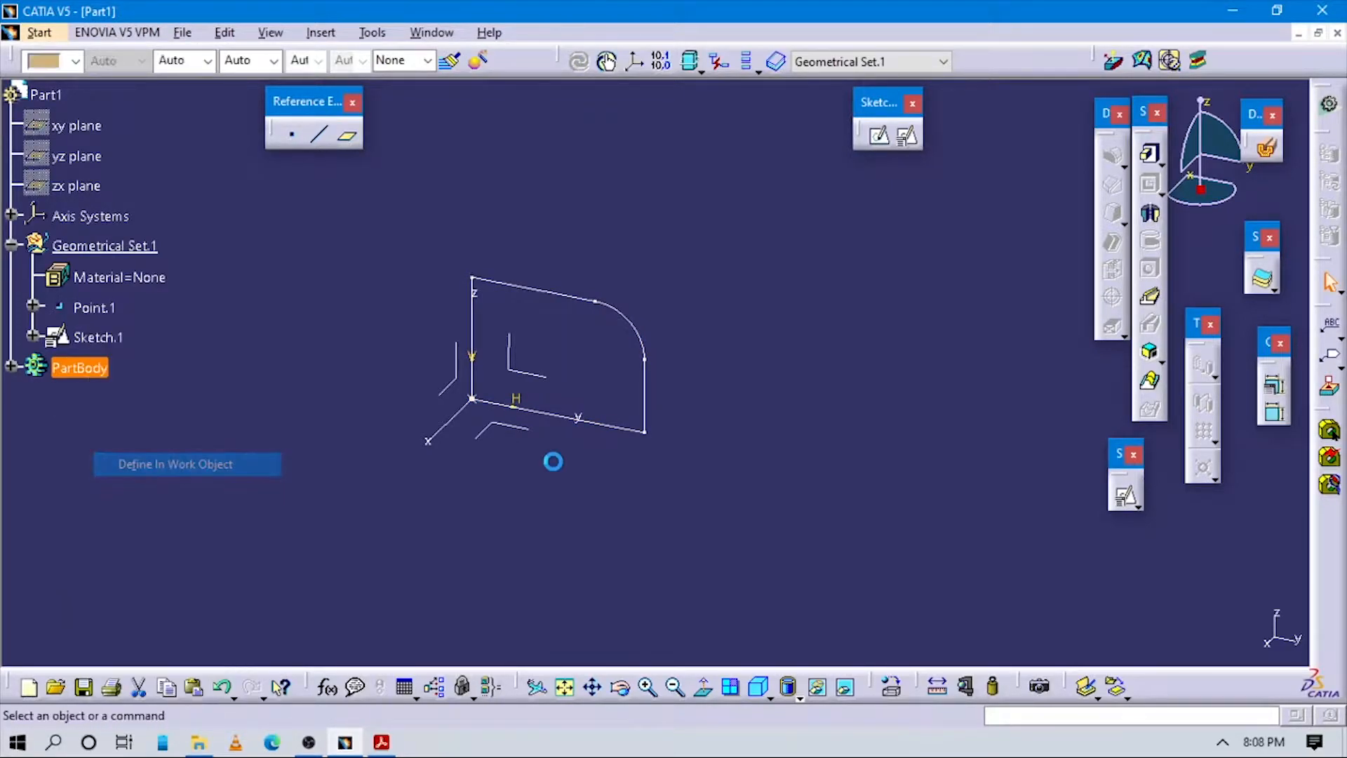
pyautogui.moveTo(593, 373)
pyautogui.mouseDown(button='middle')
pyautogui.moveTo(646, 280)
pyautogui.moveTo(598, 301)
pyautogui.mouseUp(button='middle')
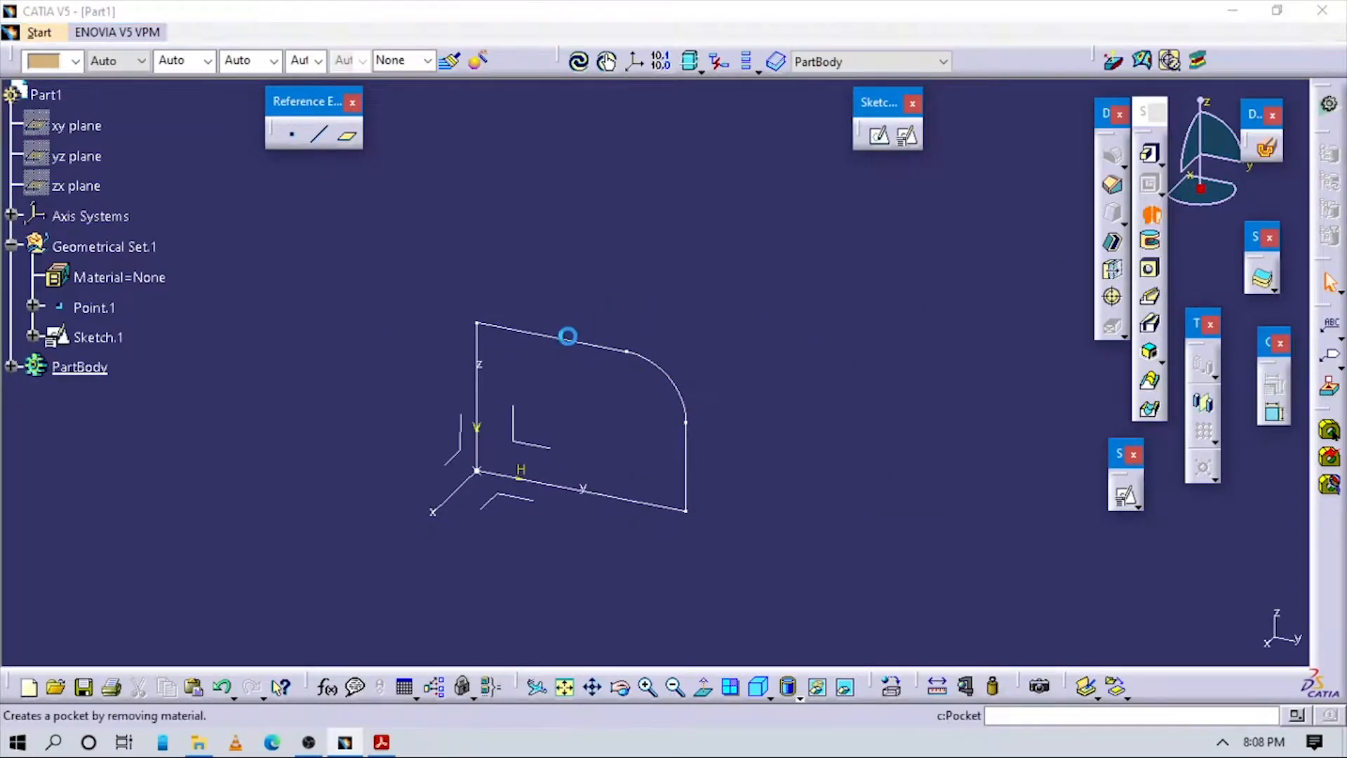
pyautogui.click(553, 337)
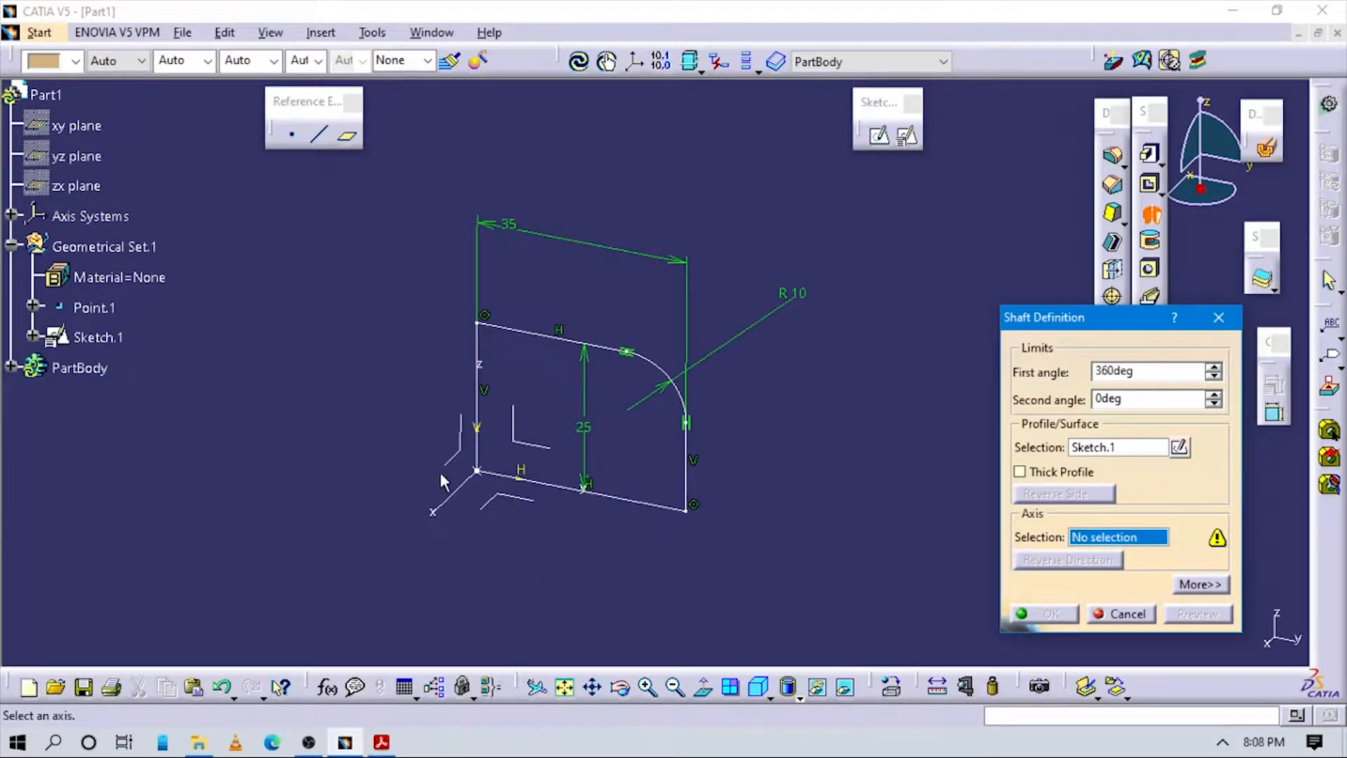
pyautogui.click(480, 432)
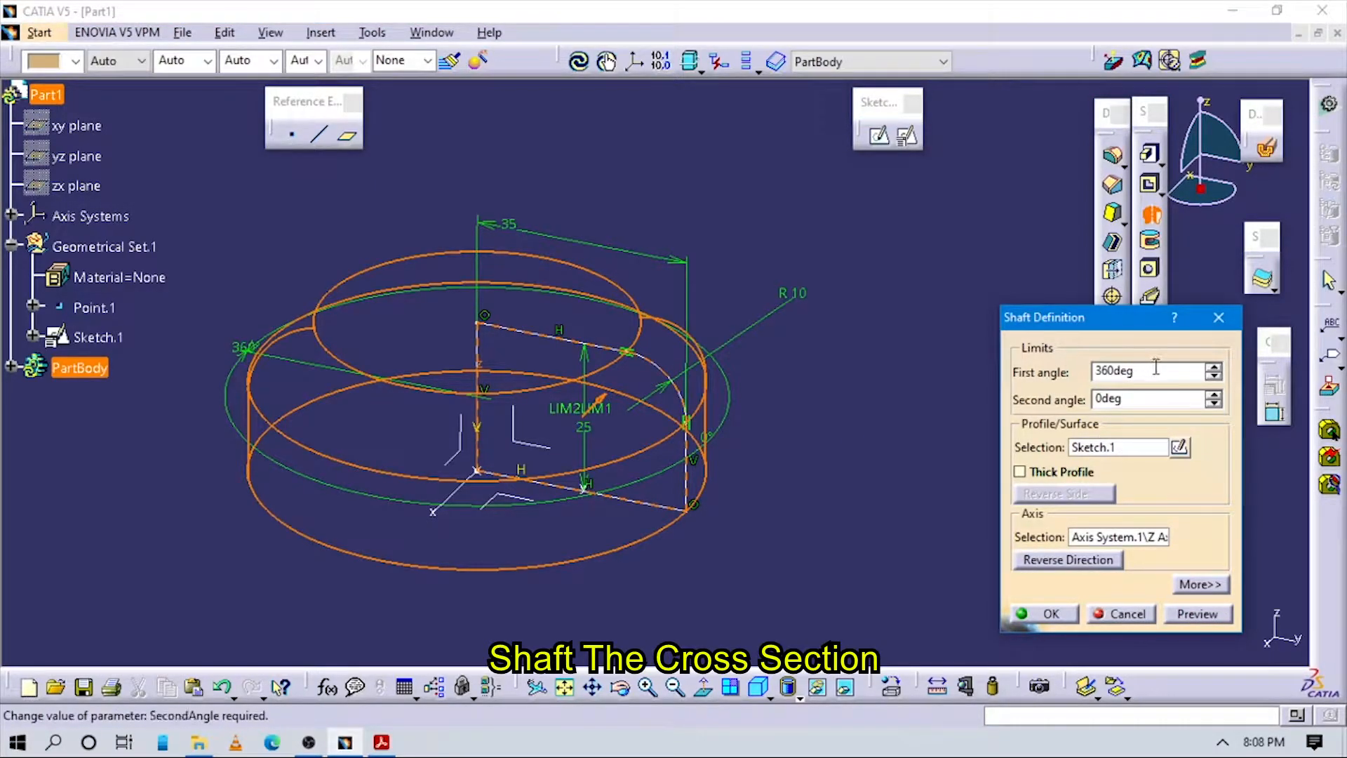
pyautogui.click(1048, 615)
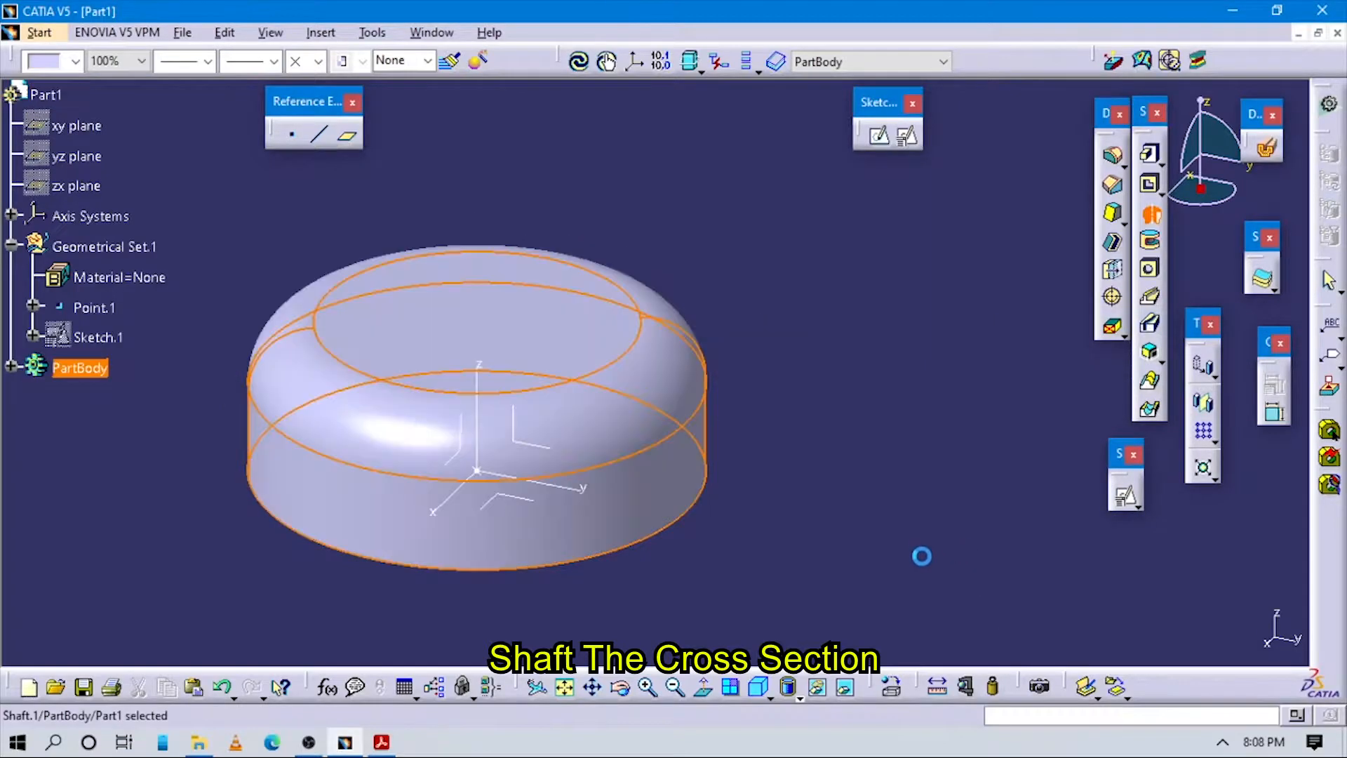
pyautogui.click(738, 576)
# Set the display style to shading with edges so the solid's smooth edges are drawn
pyautogui.moveTo(748, 588); pyautogui.dragTo(701, 302, button='middle')
pyautogui.click(788, 686)
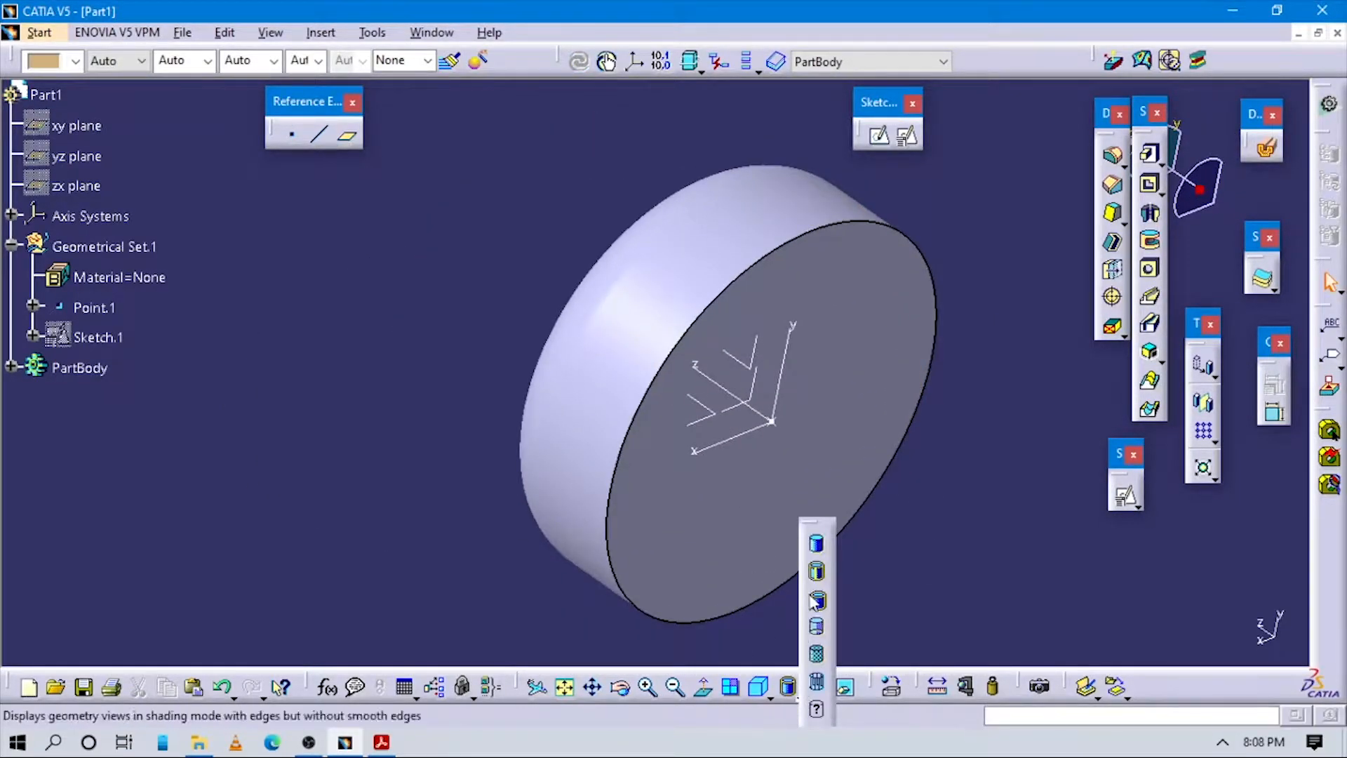
pyautogui.moveTo(950, 468)
pyautogui.mouseDown(button='middle')
pyautogui.moveTo(925, 484)
pyautogui.moveTo(926, 457)
pyautogui.mouseUp(button='middle')
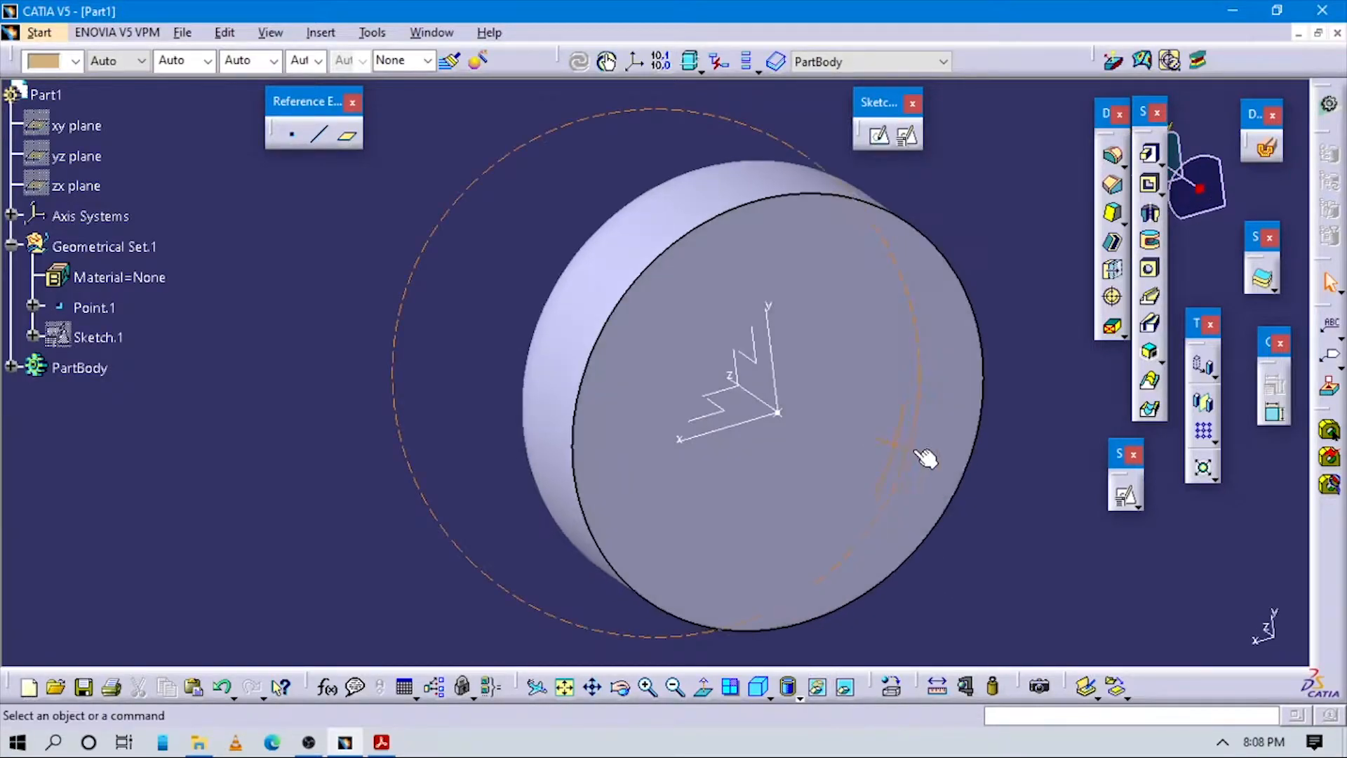
pyautogui.click(789, 686)
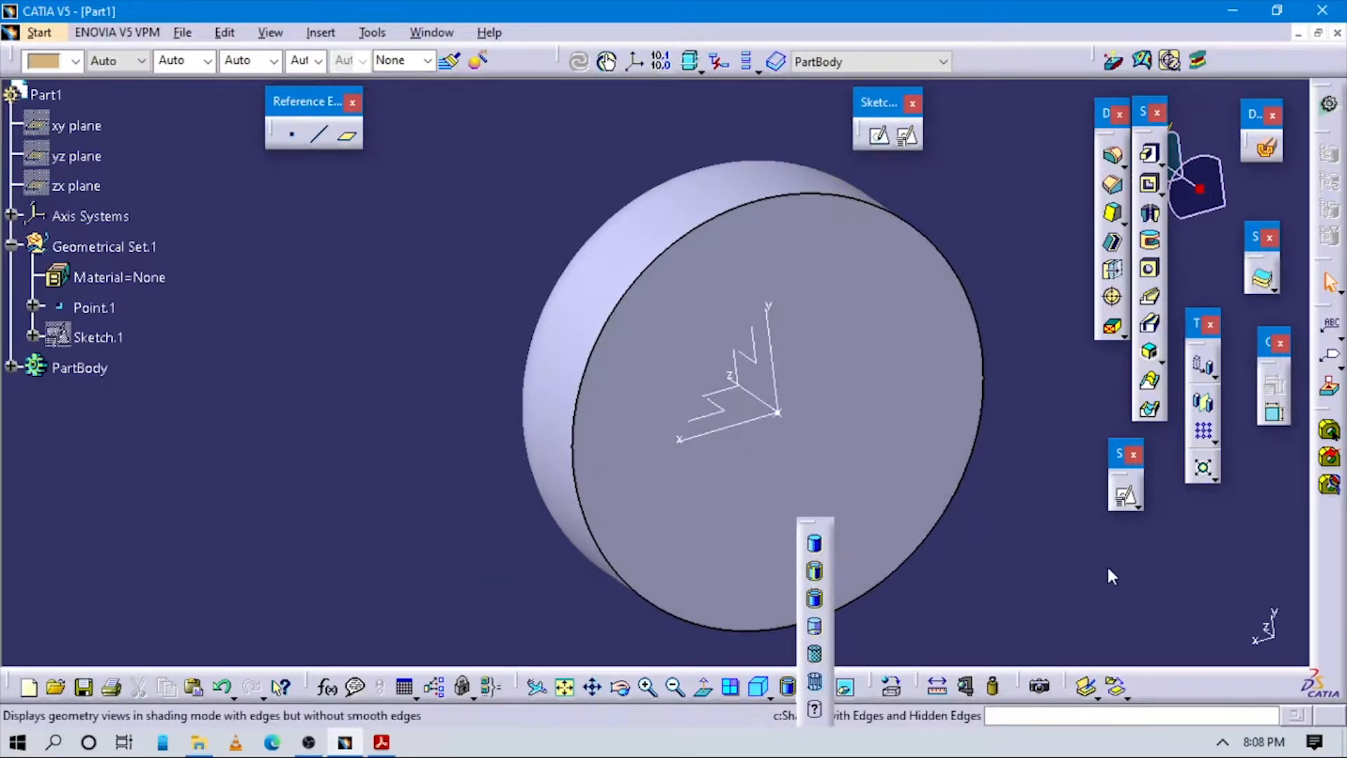
pyautogui.click(815, 579)
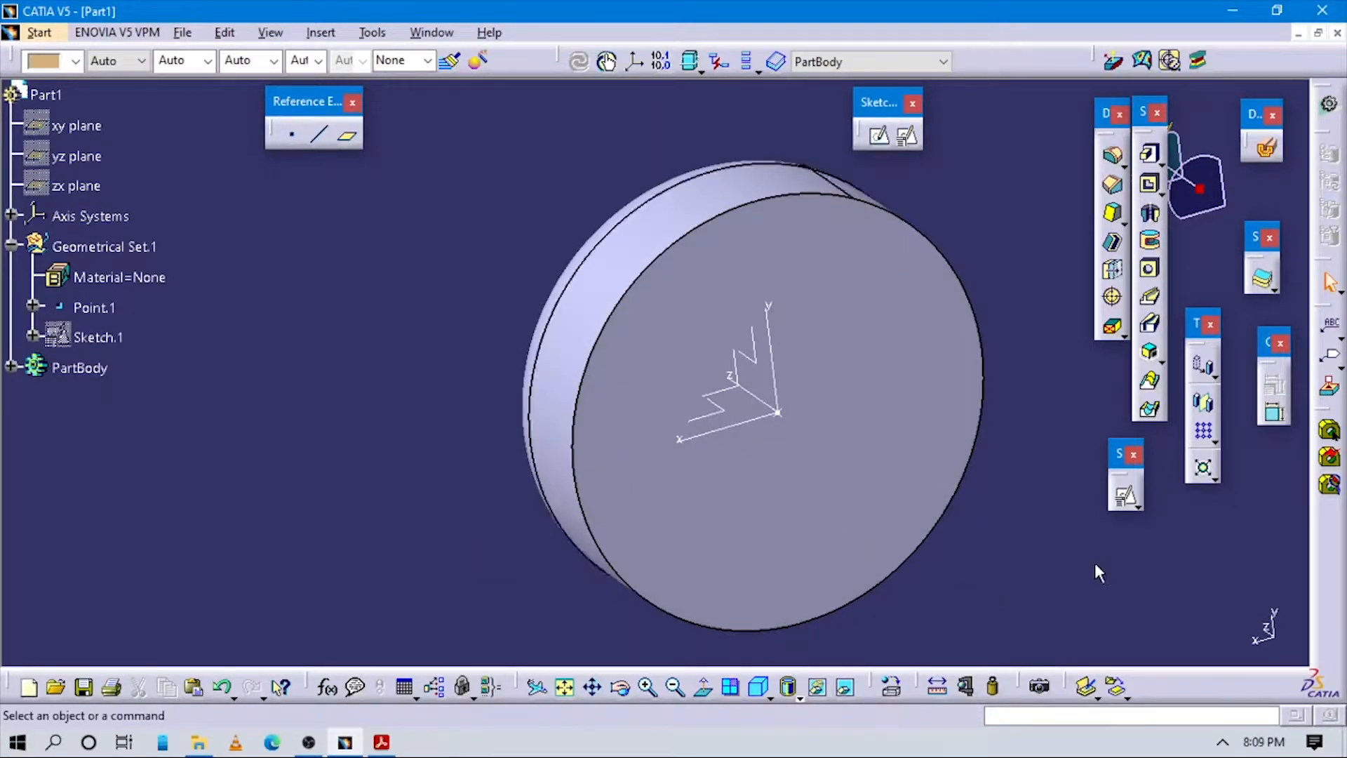
# Shell the revolved solid with a 3 mm inside thickness, removing its large flat face, after checking the wall thickness in the PDF drawing
pyautogui.click(1114, 246)
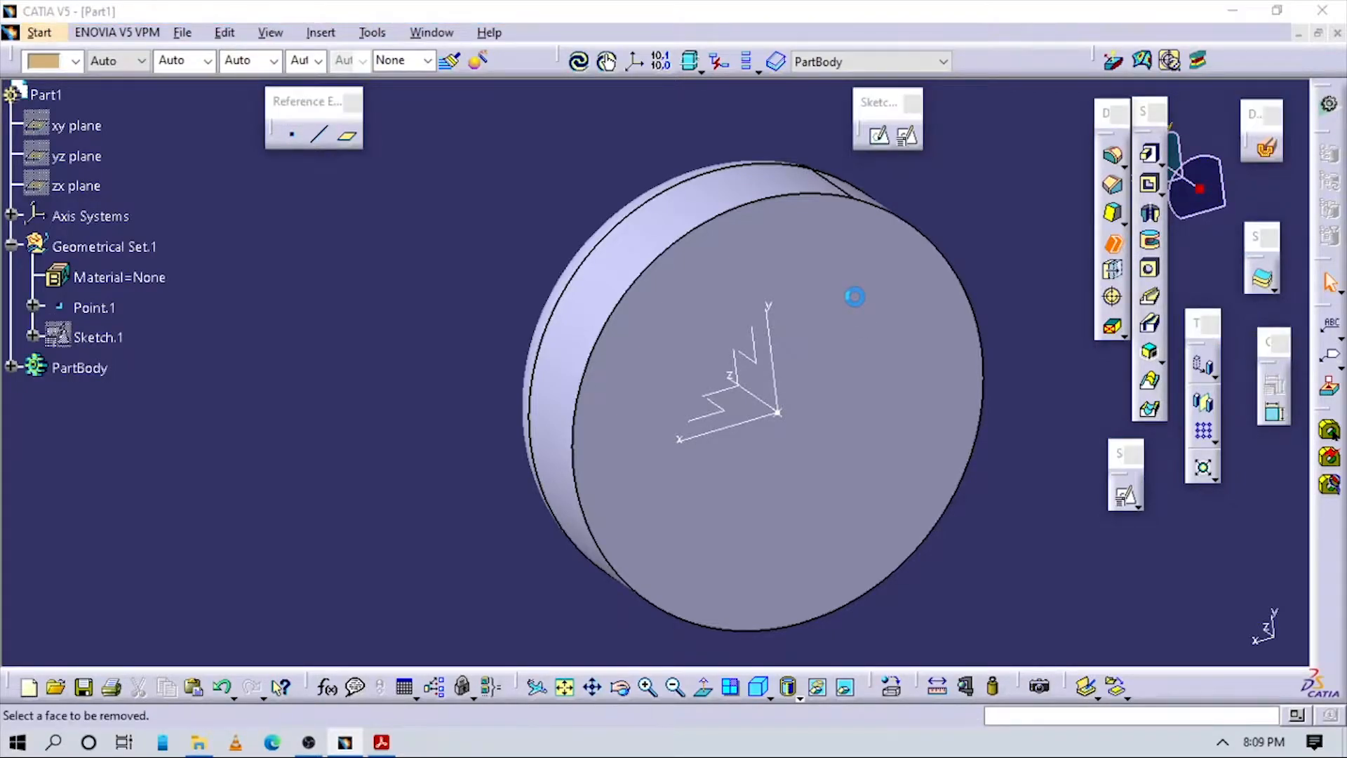
pyautogui.click(792, 281)
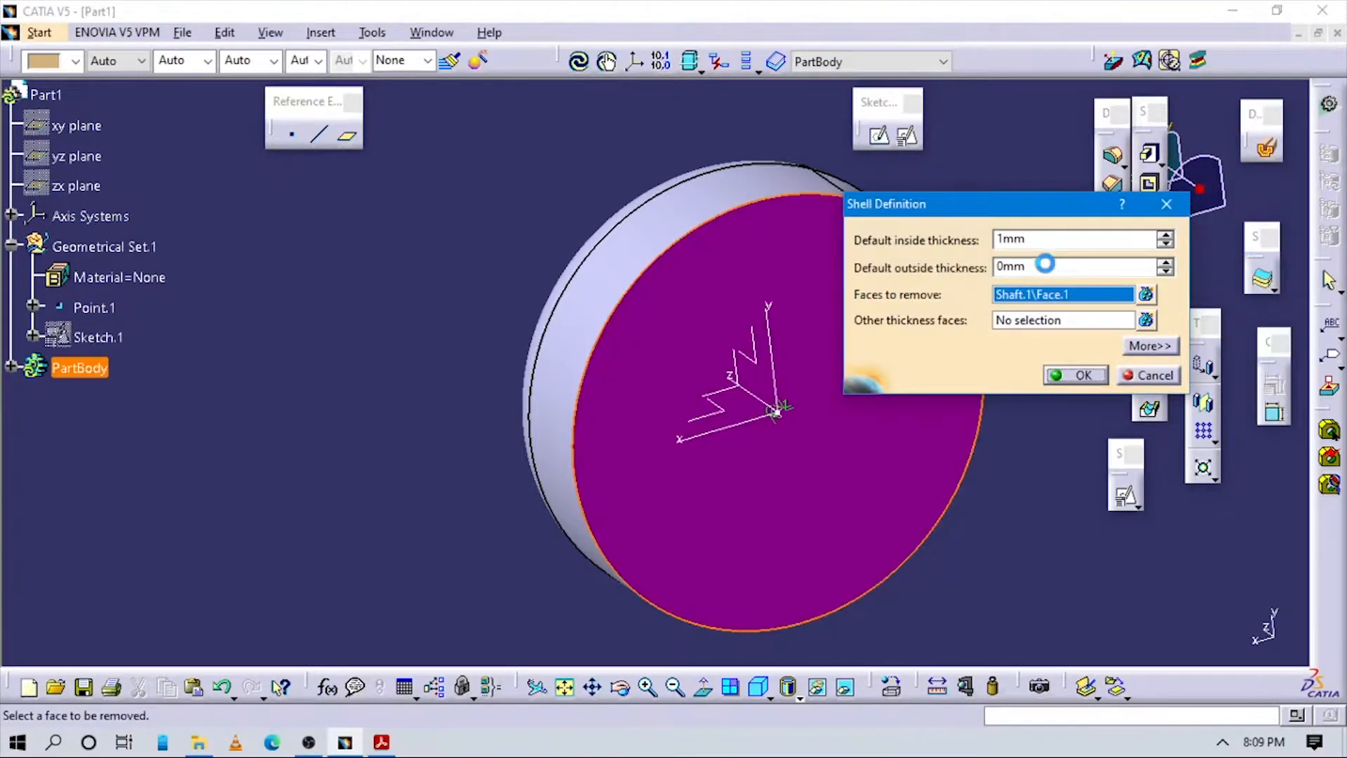
pyautogui.click(381, 741)
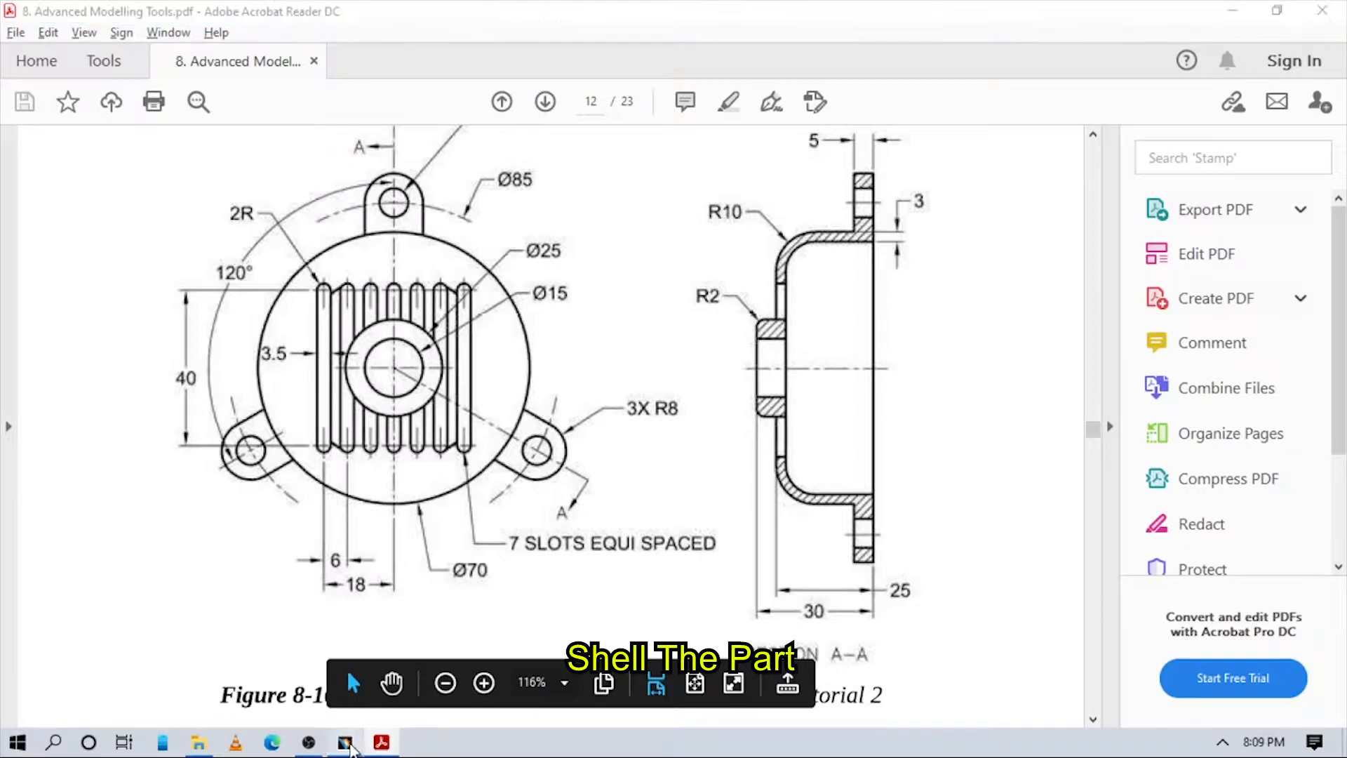
pyautogui.click(345, 741)
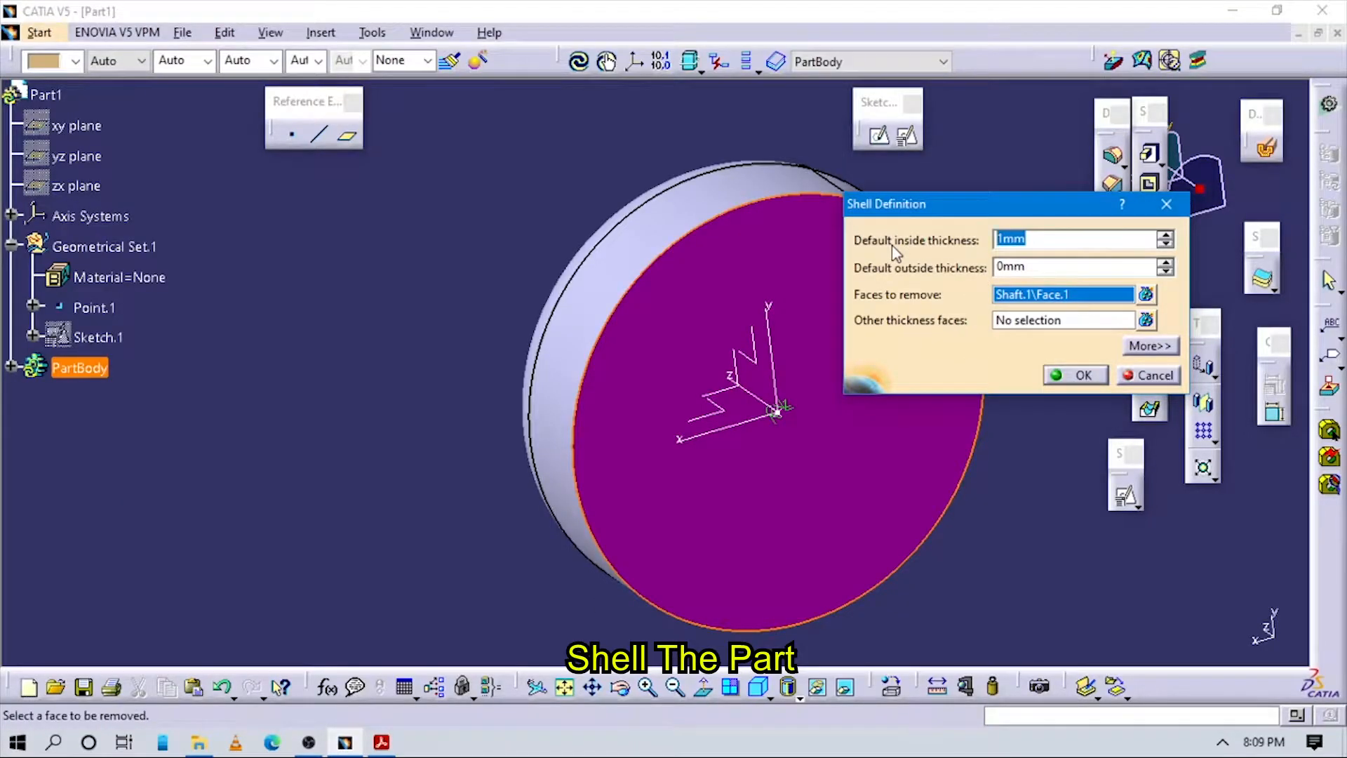
pyautogui.press('Return')
pyautogui.moveTo(478, 260); pyautogui.dragTo(863, 529, button='middle')
pyautogui.moveTo(745, 483); pyautogui.dragTo(749, 653, button='middle')
pyautogui.click(759, 686)
pyautogui.moveTo(760, 517); pyautogui.dragTo(782, 491, button='middle')
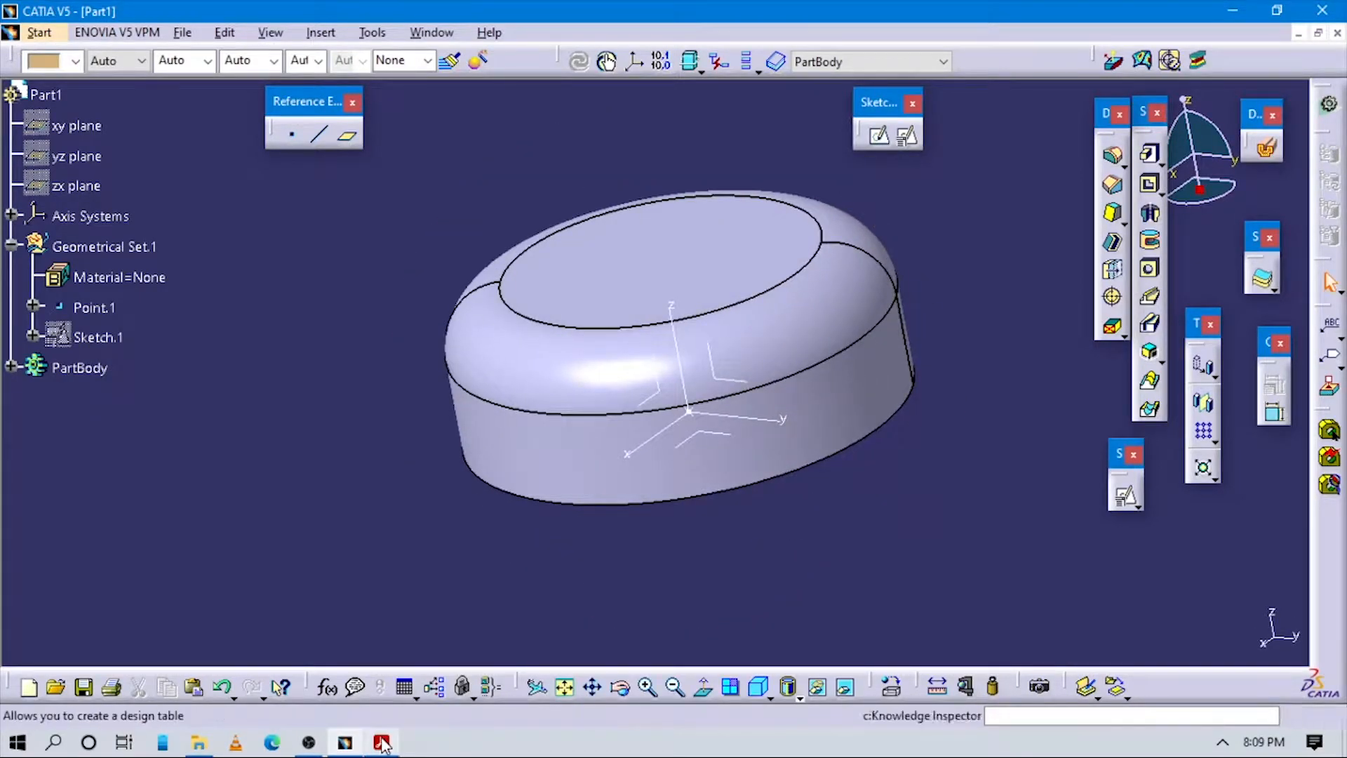
# Consult the PDF drawing, and in CATIA create a positioned sketch on the XY plane with projected origin Point.1 and H parallel to the Y axis
pyautogui.moveTo(382, 745)
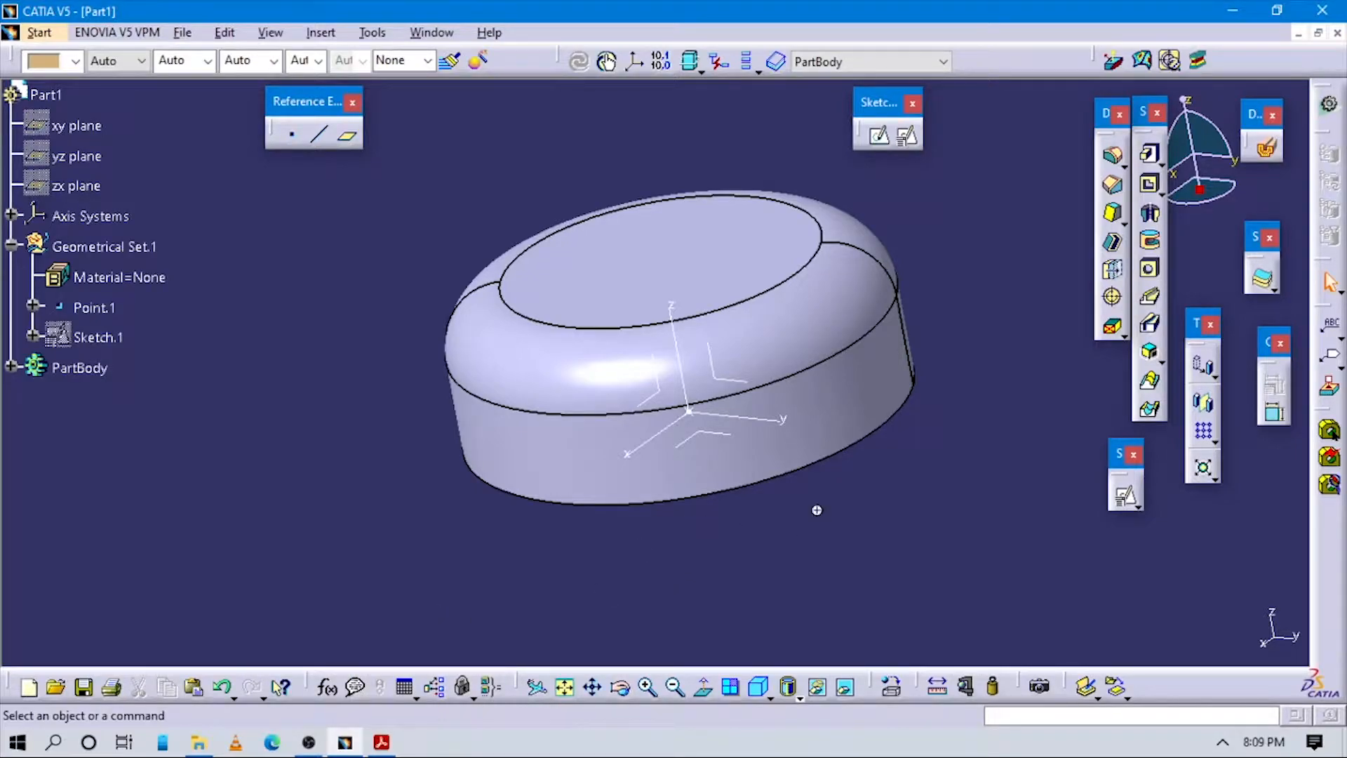
pyautogui.click(381, 742)
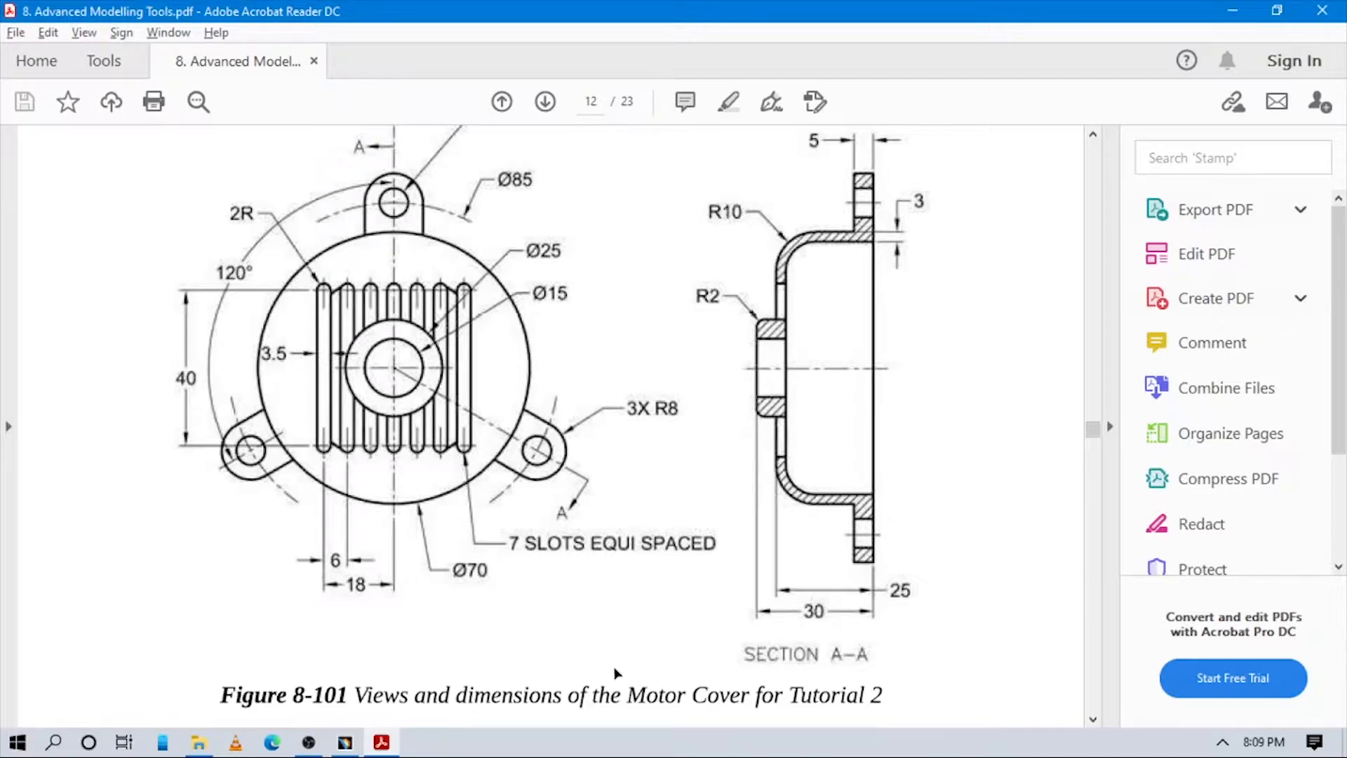
pyautogui.click(344, 745)
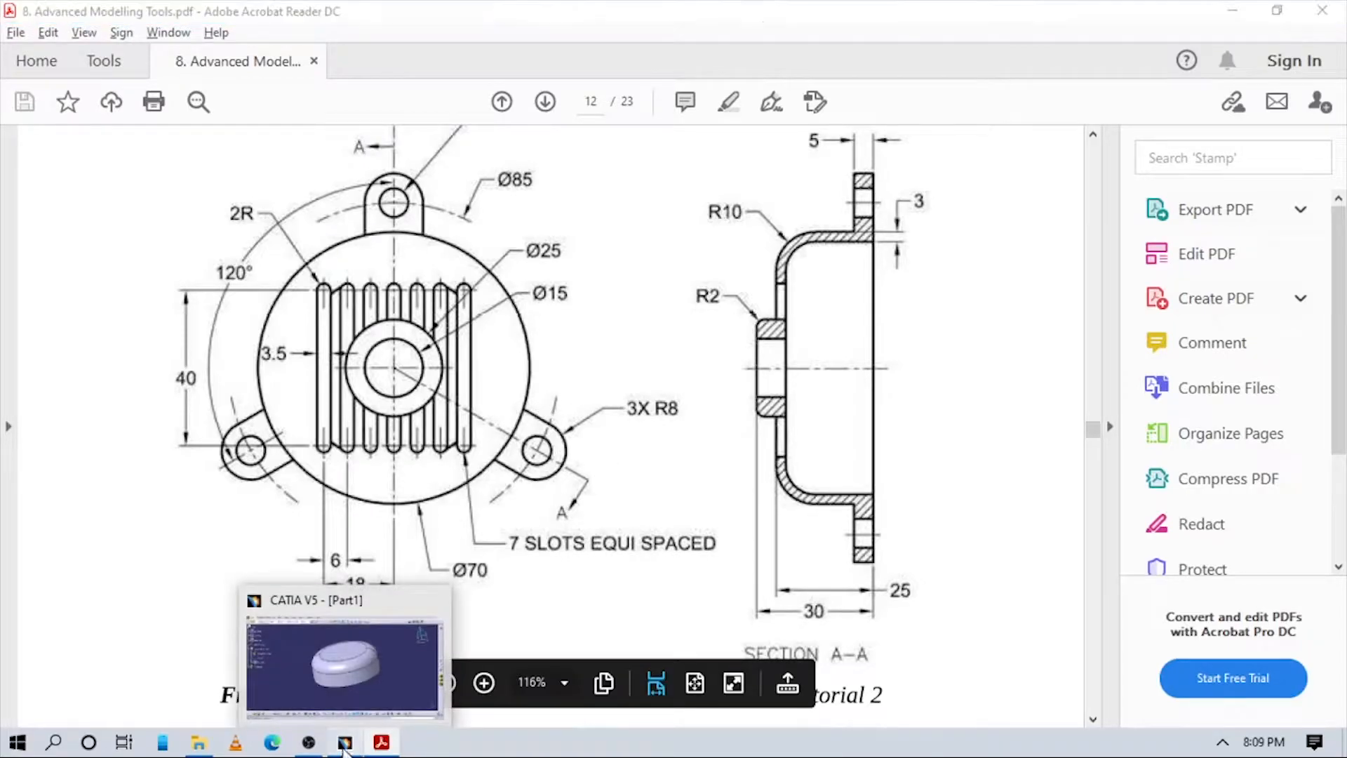
pyautogui.moveTo(627, 519)
pyautogui.mouseDown(button='middle')
pyautogui.moveTo(751, 369)
pyautogui.moveTo(766, 381)
pyautogui.moveTo(872, 235)
pyautogui.mouseUp(button='middle')
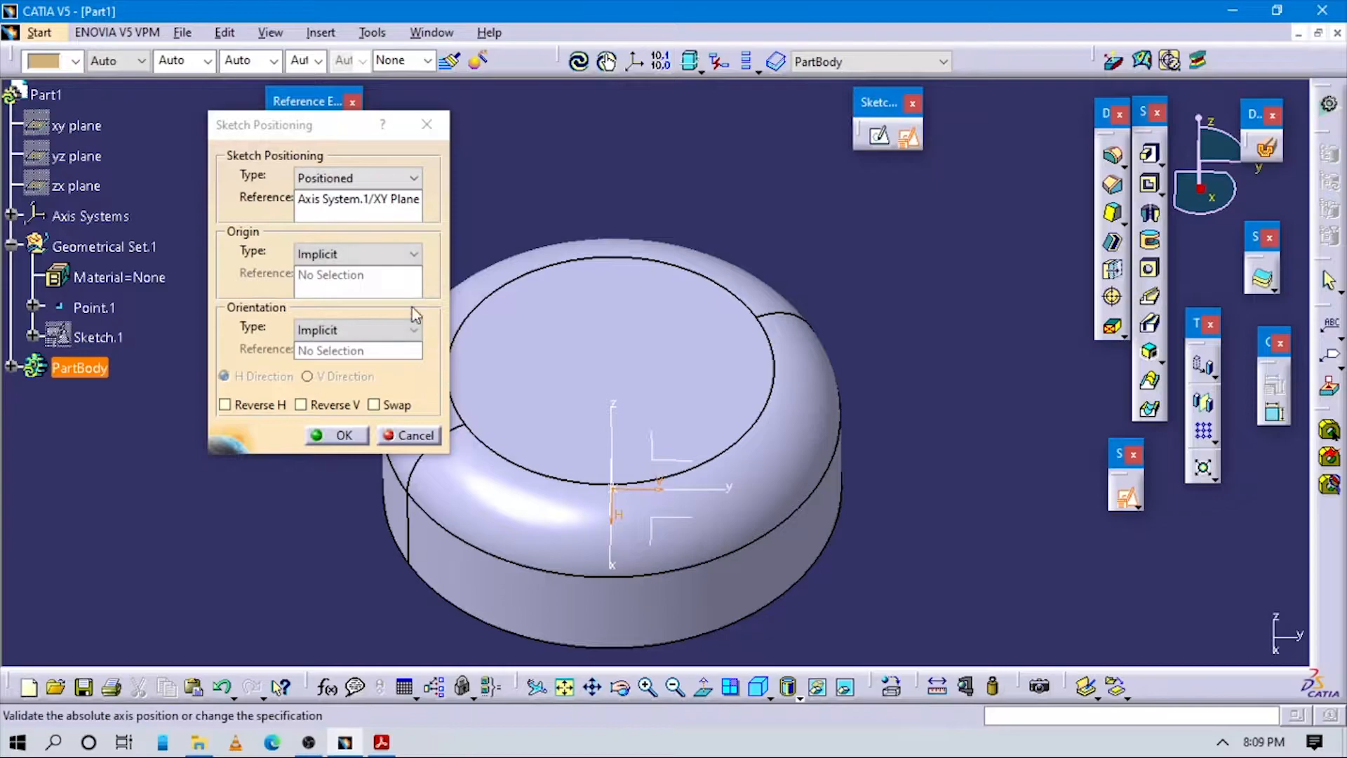
pyautogui.click(362, 254)
pyautogui.click(360, 302)
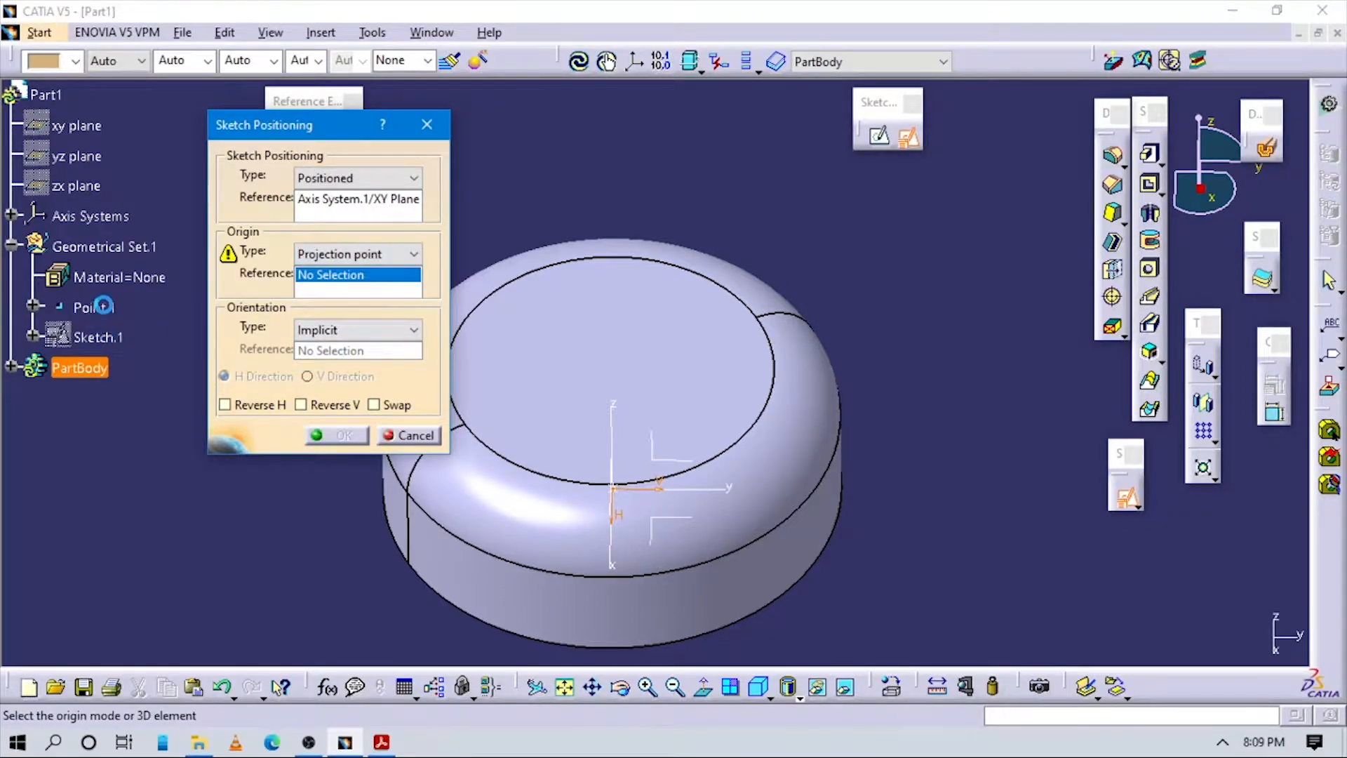
pyautogui.click(349, 327)
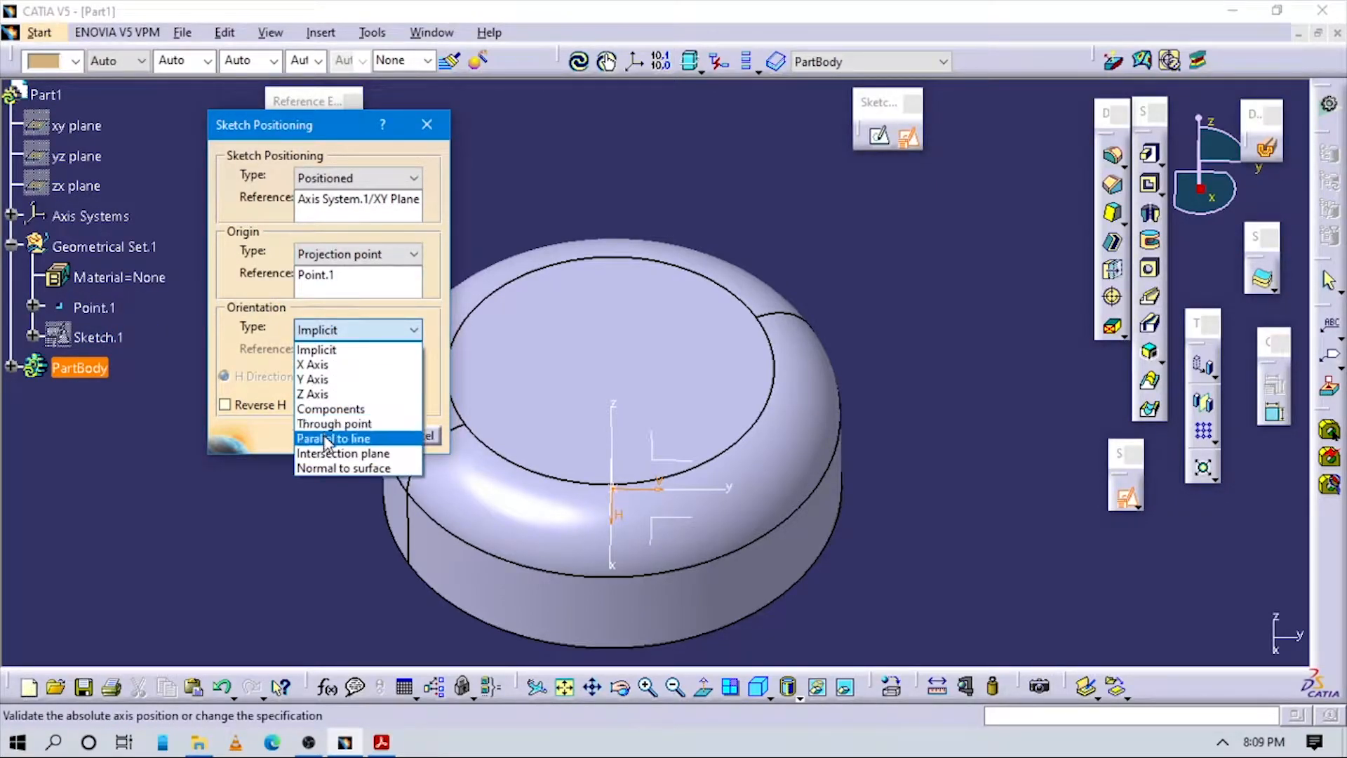
pyautogui.click(330, 433)
pyautogui.click(697, 487)
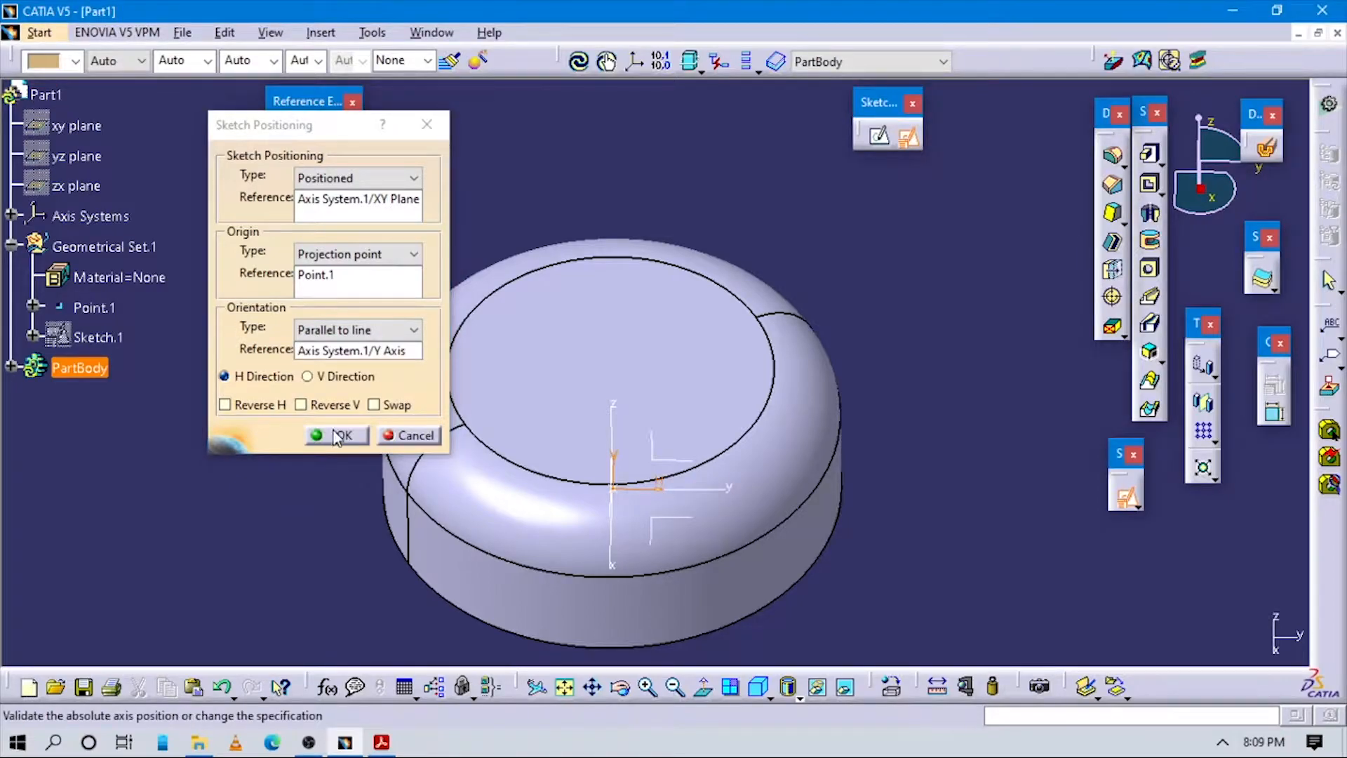
pyautogui.click(336, 434)
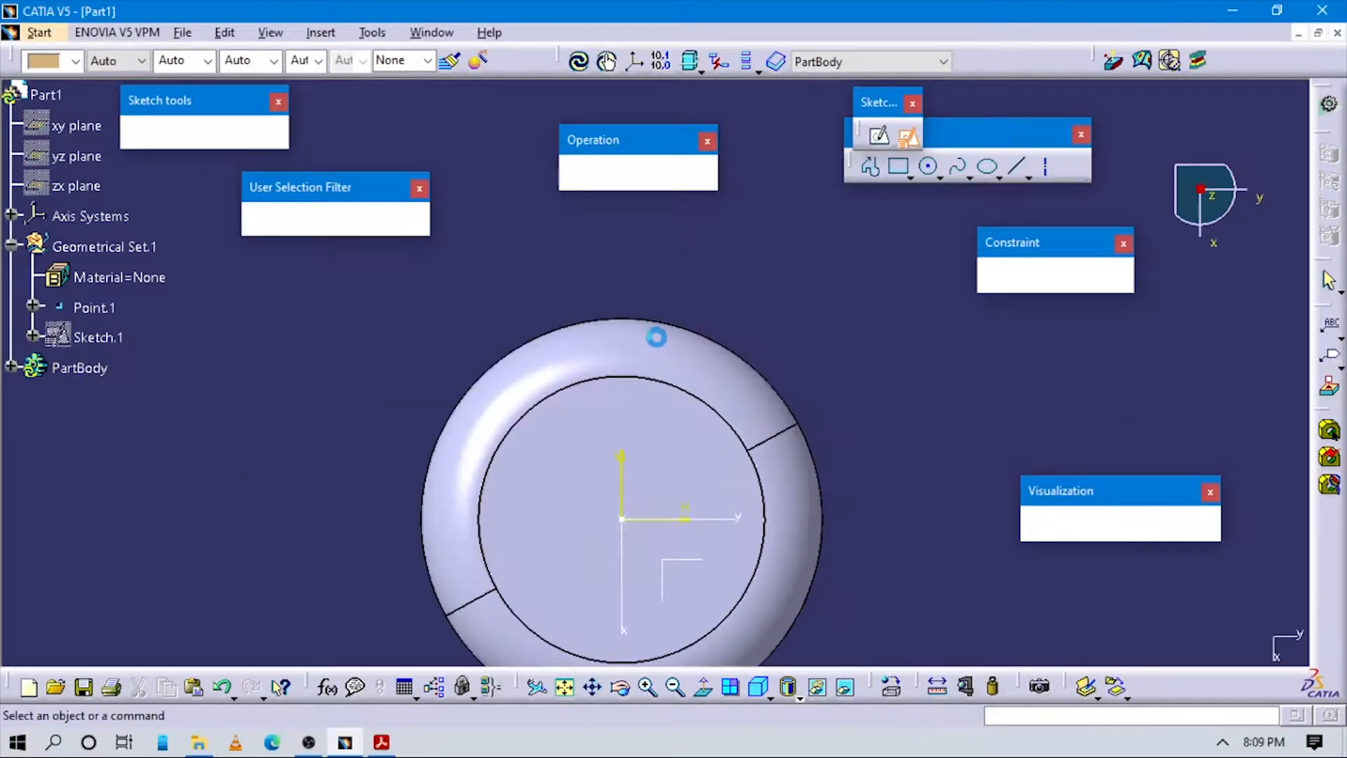
# Cut the part by the sketch plane to show the shell wall's cross-section
pyautogui.moveTo(669, 344)
pyautogui.mouseDown(button='middle')
pyautogui.moveTo(631, 385)
pyautogui.moveTo(688, 378)
pyautogui.moveTo(938, 626)
pyautogui.mouseUp(button='middle')
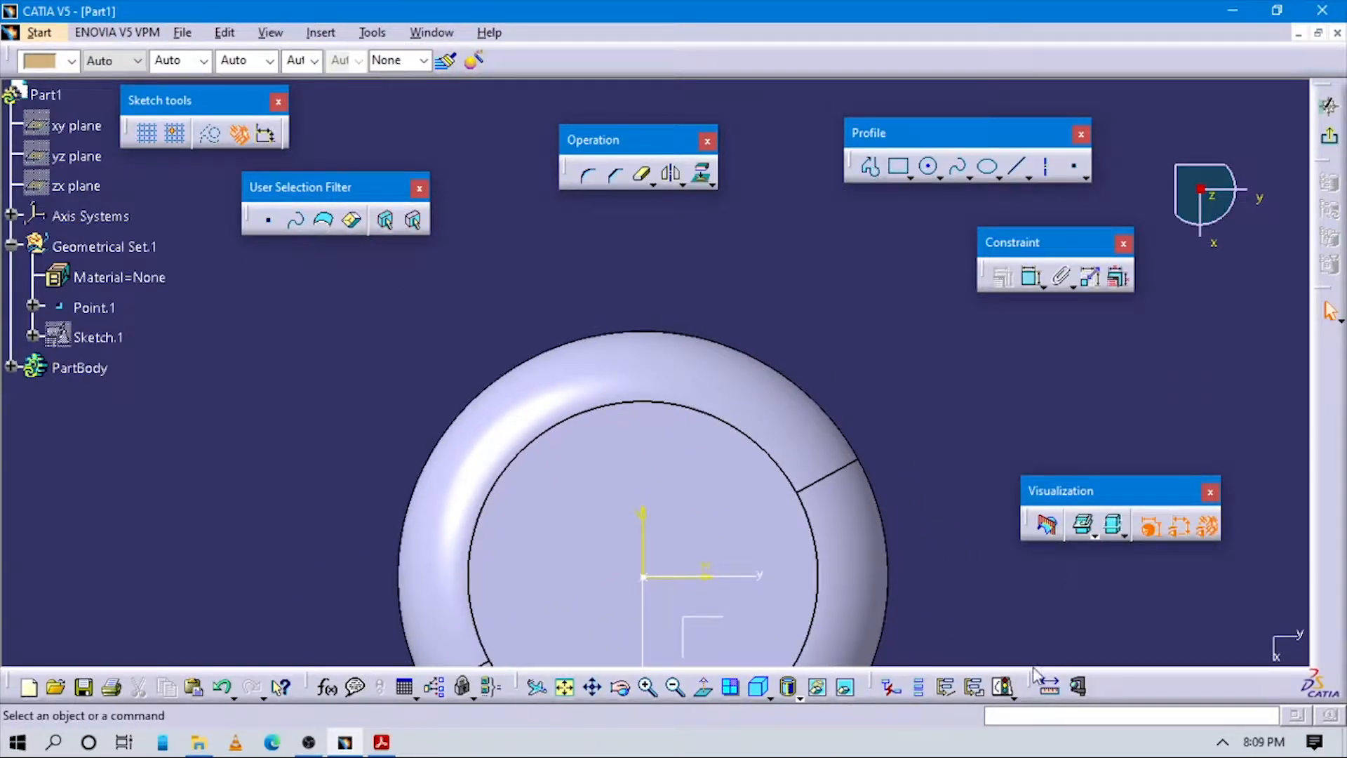
pyautogui.click(1045, 524)
pyautogui.moveTo(742, 511); pyautogui.dragTo(749, 430, button='middle')
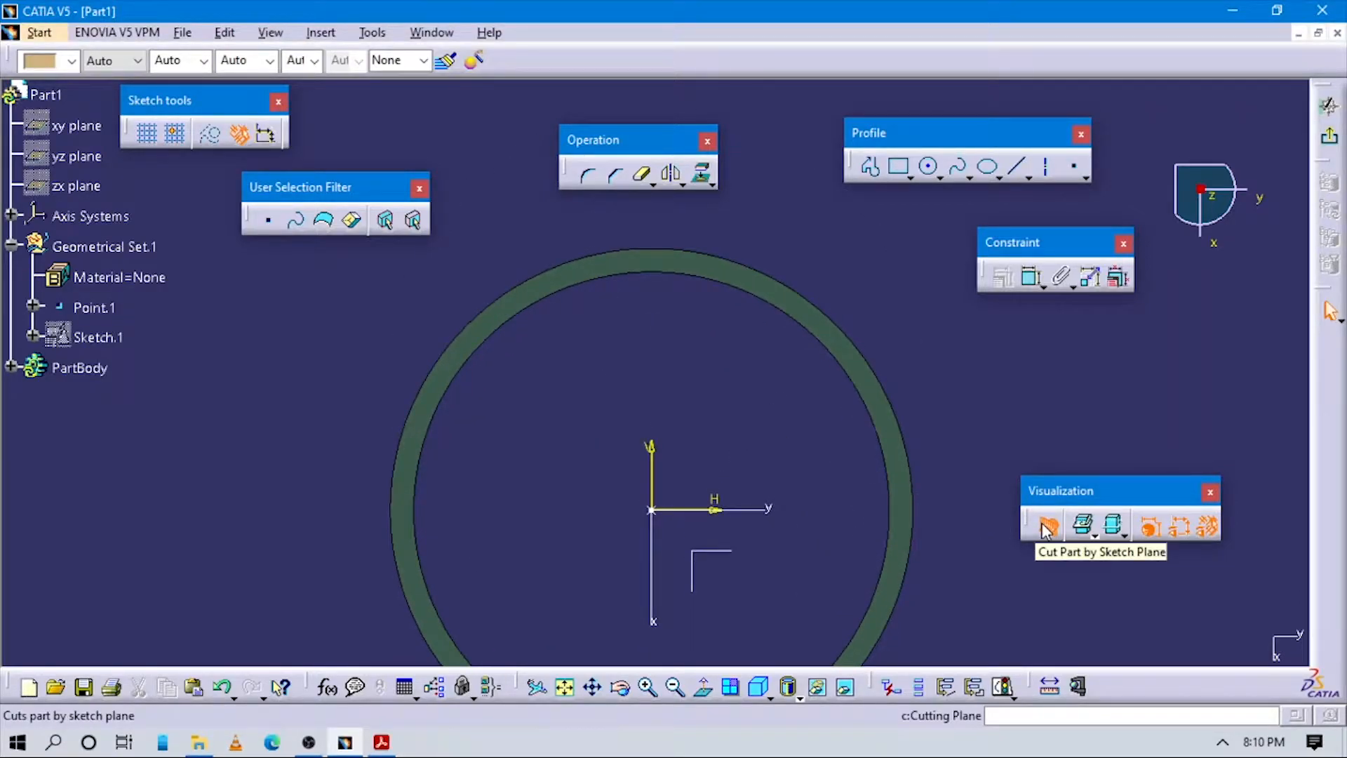
pyautogui.moveTo(793, 438); pyautogui.dragTo(797, 460, button='middle')
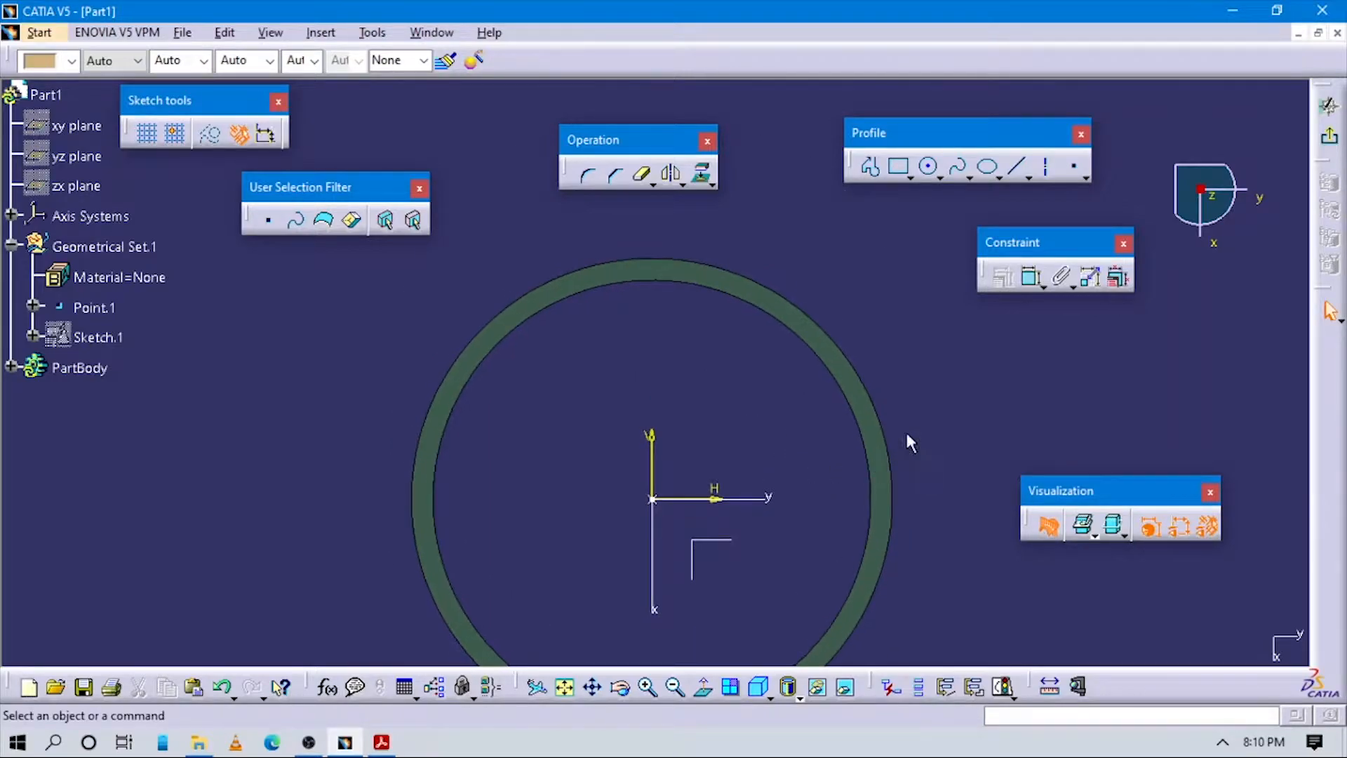
# Sketch a rectangle about 21 mm wide above the origin, with its lower edge reaching into the shell wall's section
pyautogui.moveTo(679, 453)
pyautogui.mouseDown(button='middle')
pyautogui.moveTo(674, 484)
pyautogui.moveTo(701, 452)
pyautogui.mouseUp(button='middle')
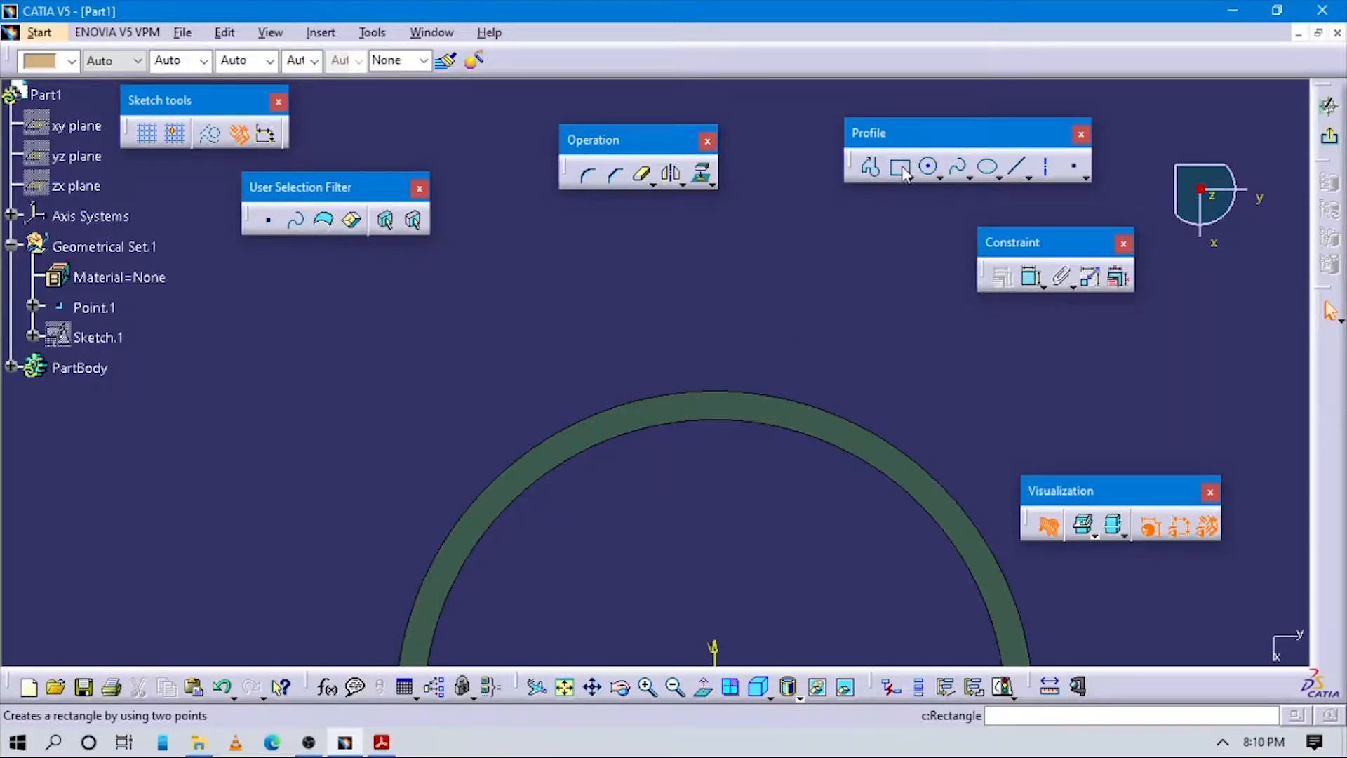
pyautogui.press('Return')
pyautogui.click(618, 214)
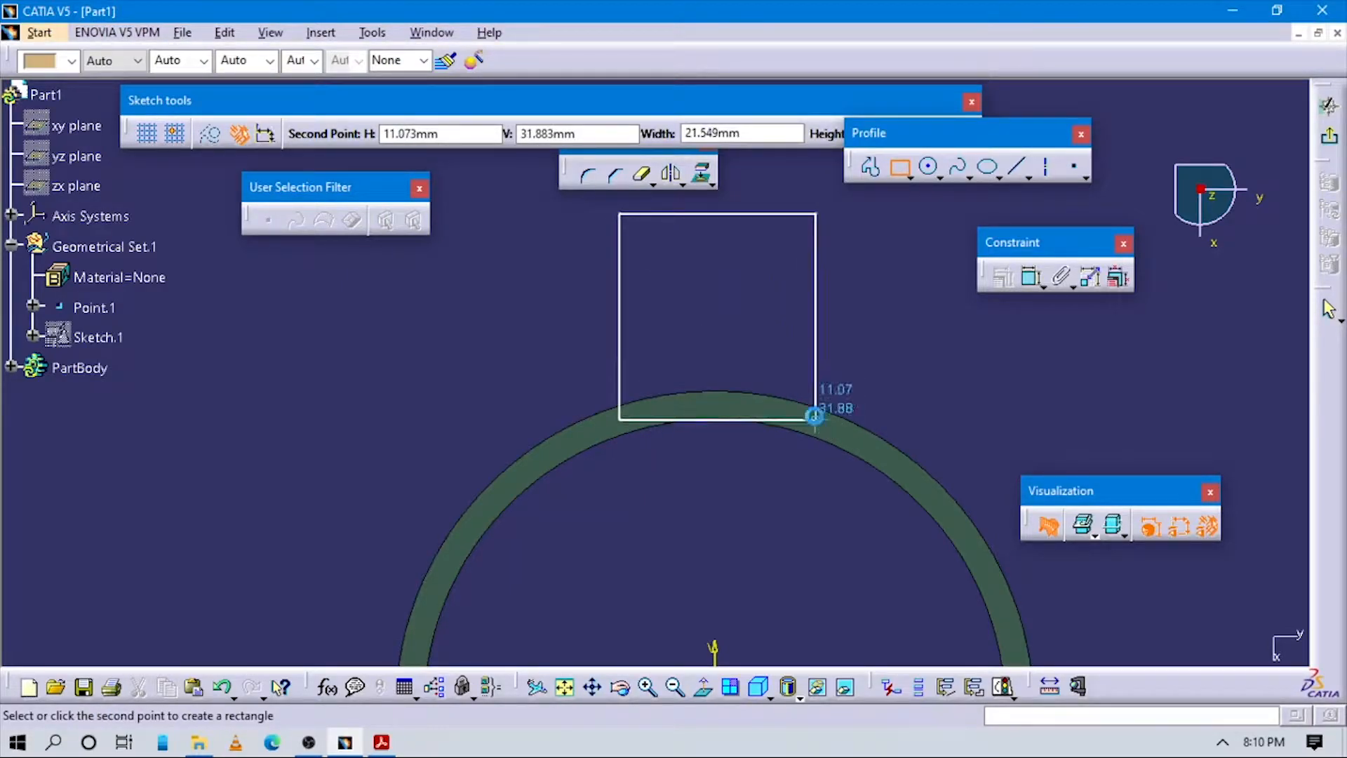
pyautogui.click(814, 416)
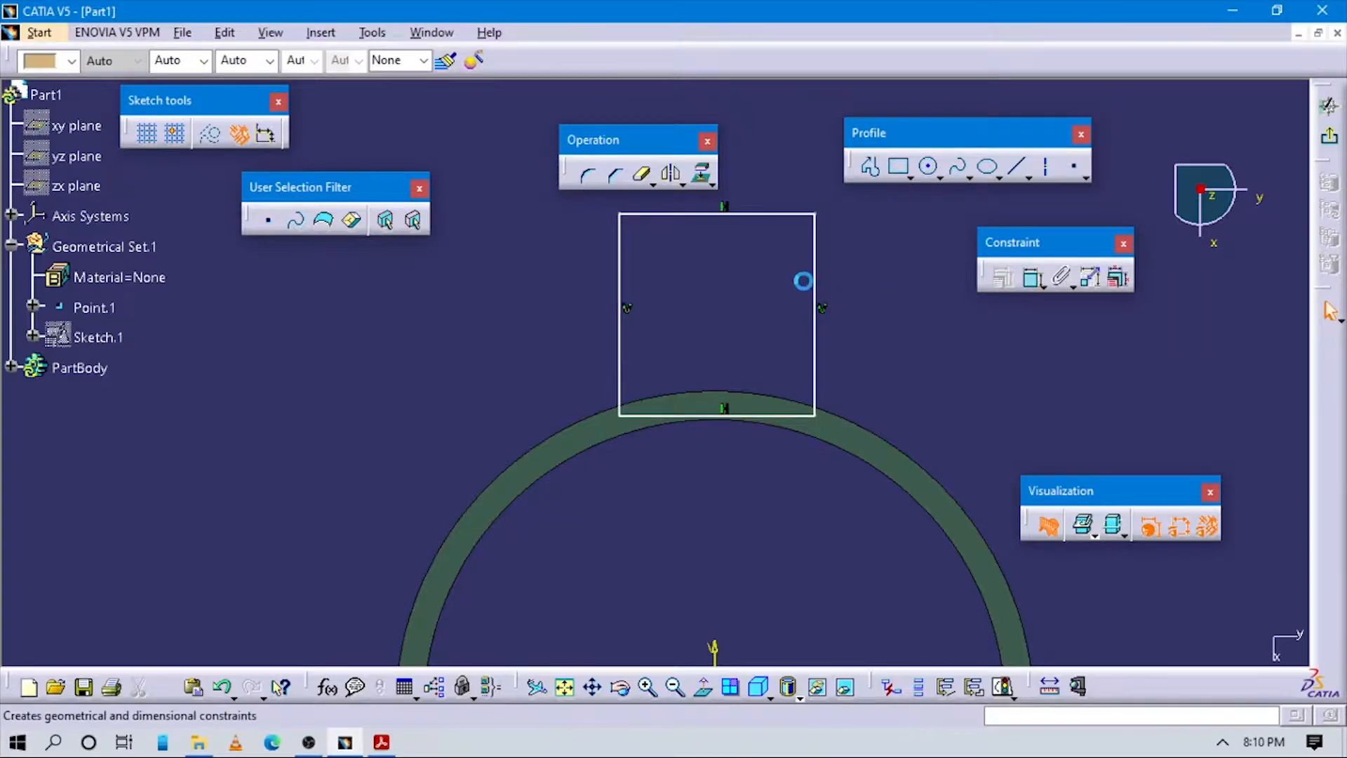
# Constrain the rectangle's two vertical sides symmetric about the V axis, and check the flange dimensions in the PDF drawing
pyautogui.click(814, 261)
pyautogui.click(620, 275)
pyautogui.rightClick(707, 300)
pyautogui.click(764, 491)
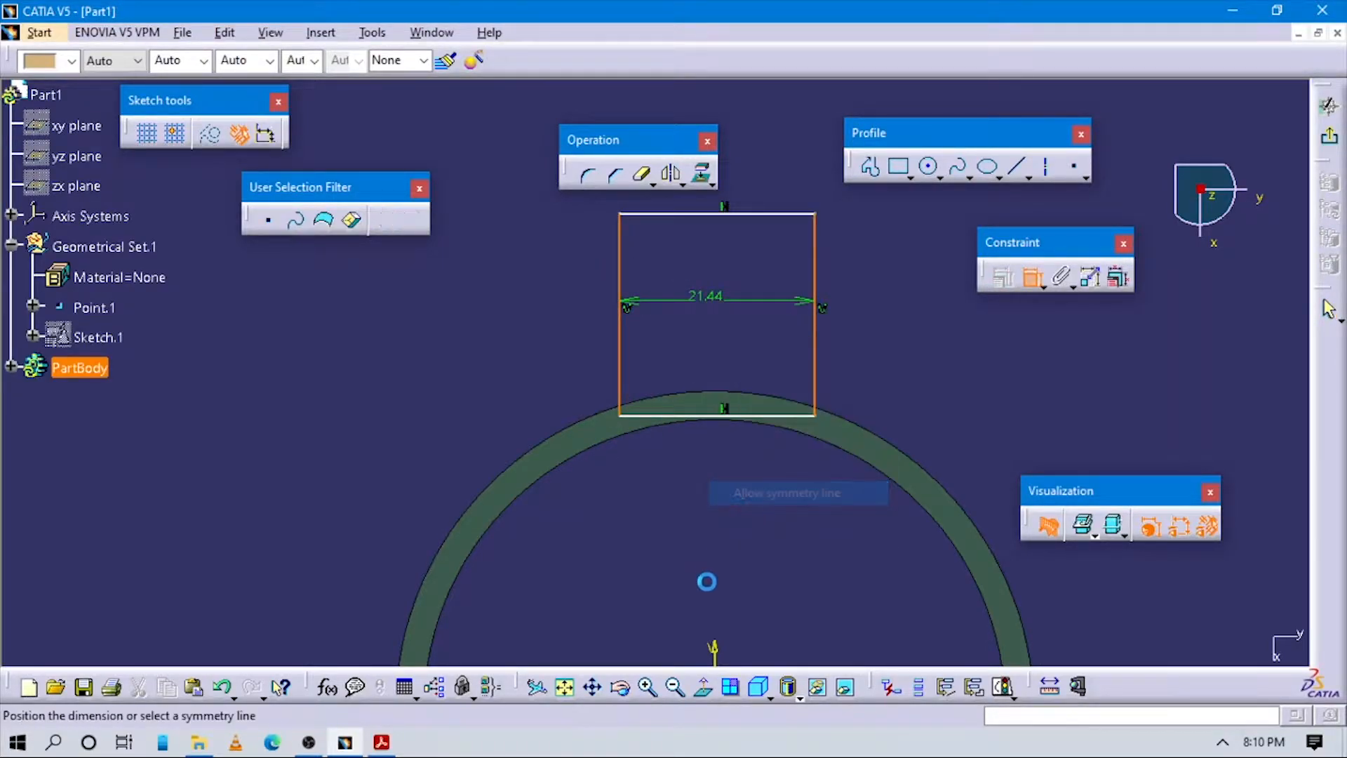
pyautogui.click(714, 644)
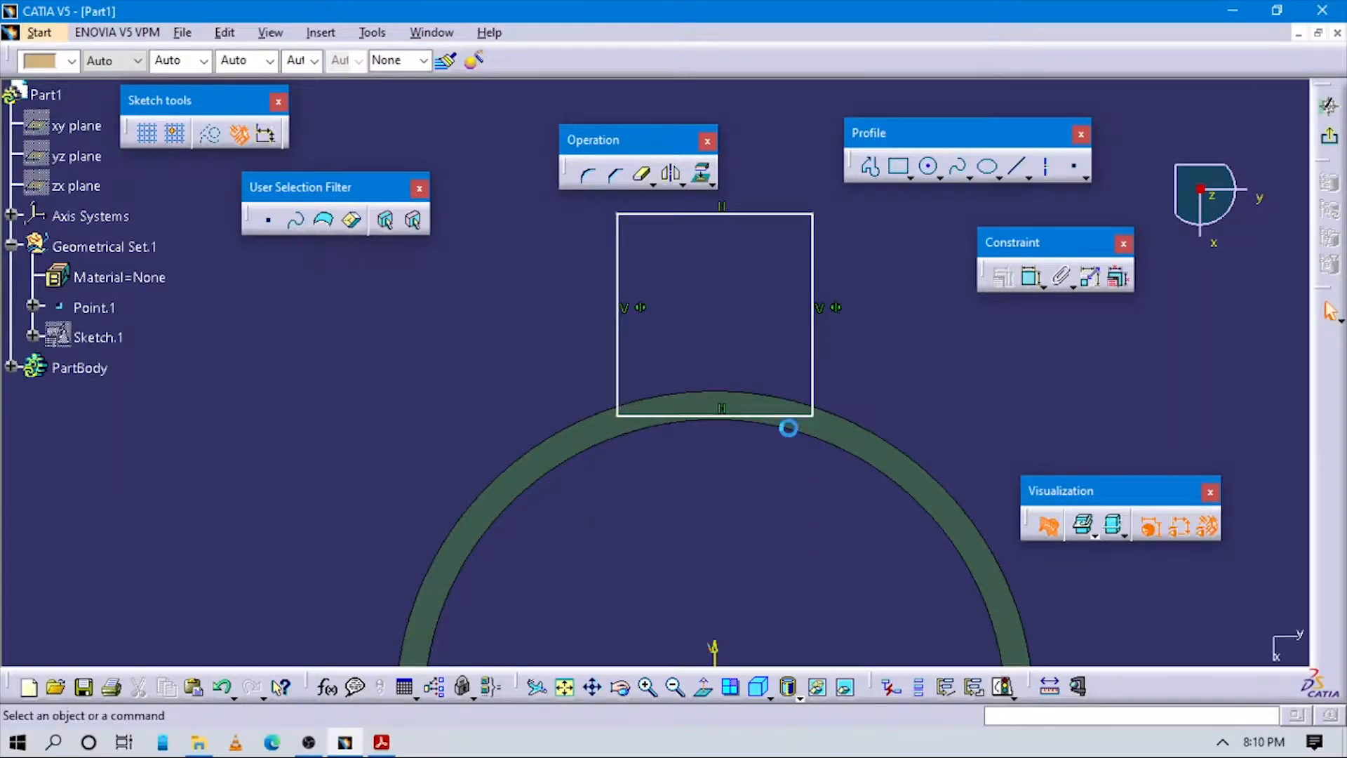
pyautogui.hotkey('alt', 'Tab')
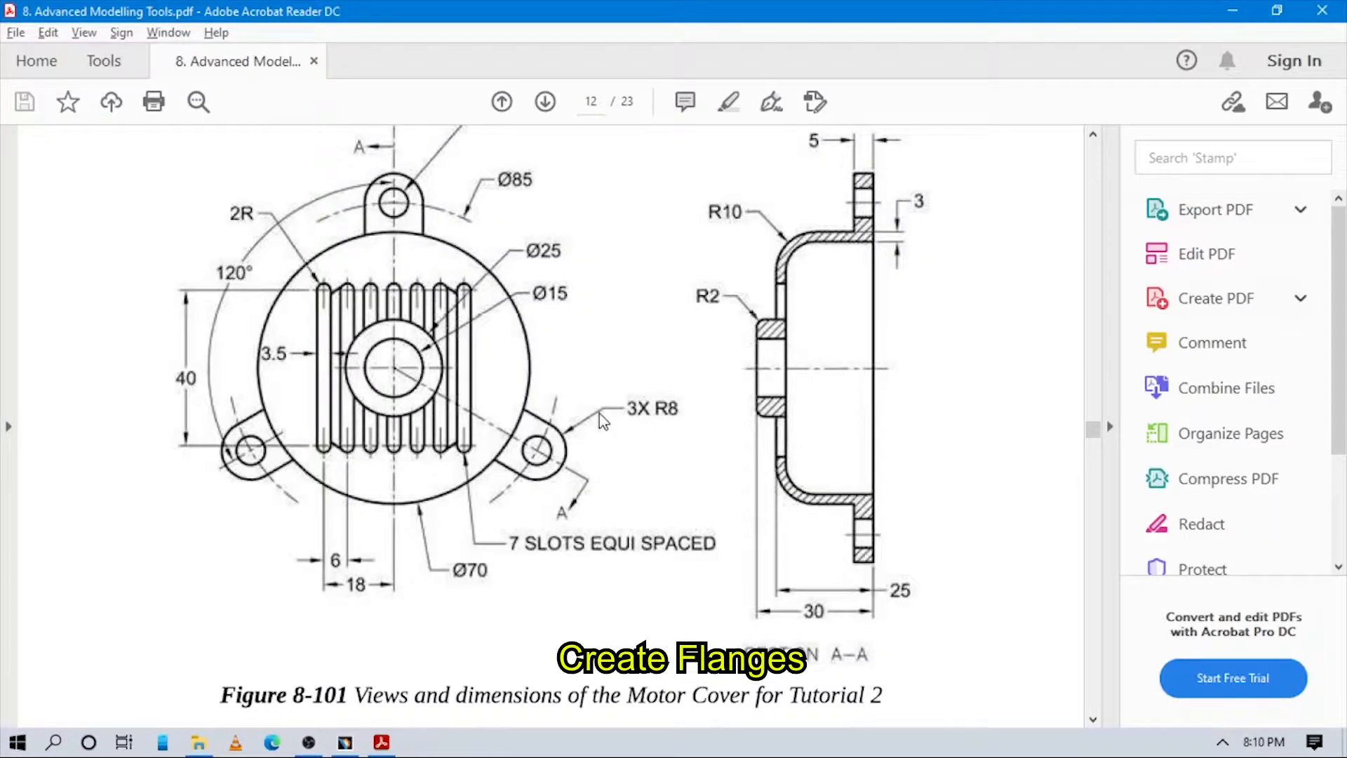
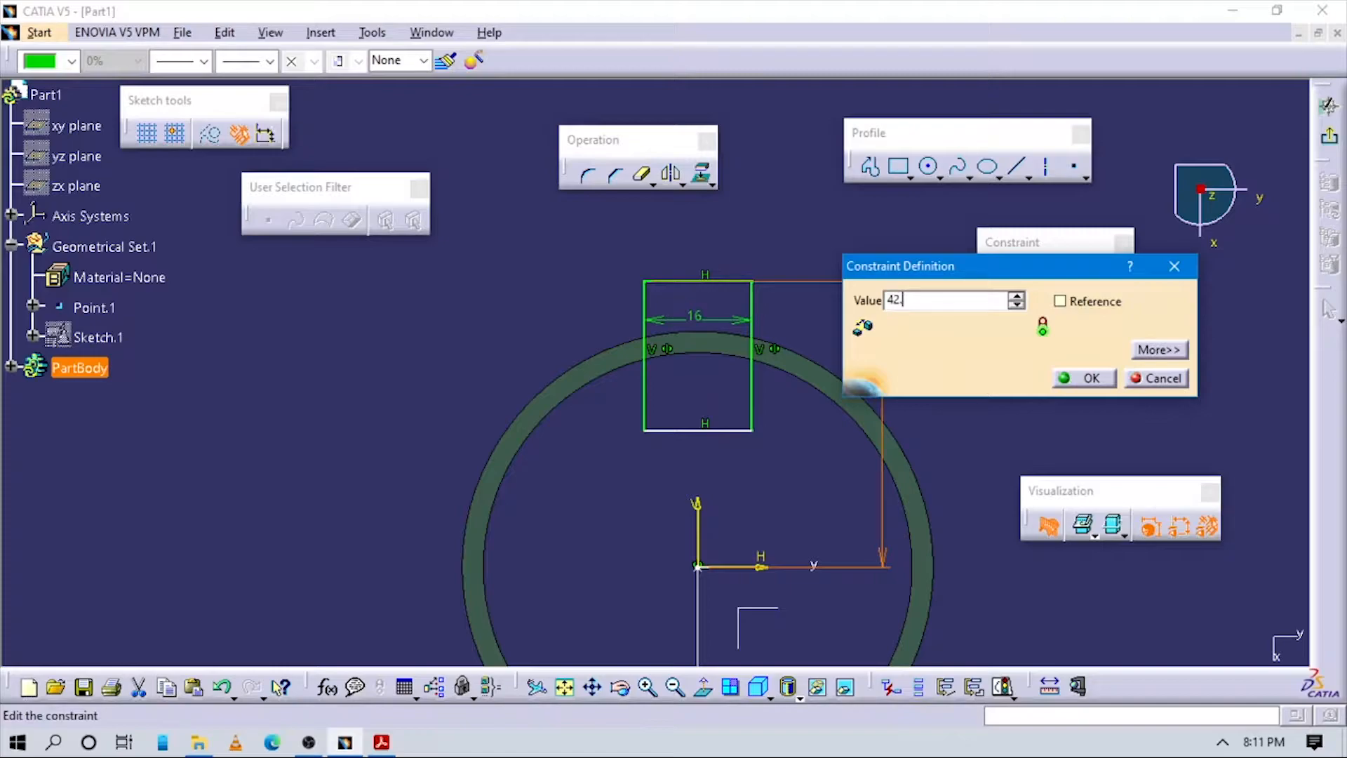
# Set the rectangle's upper edge 50.5 mm from the H axis and move its lower edge up into the shell wall's section
pyautogui.press('Return')
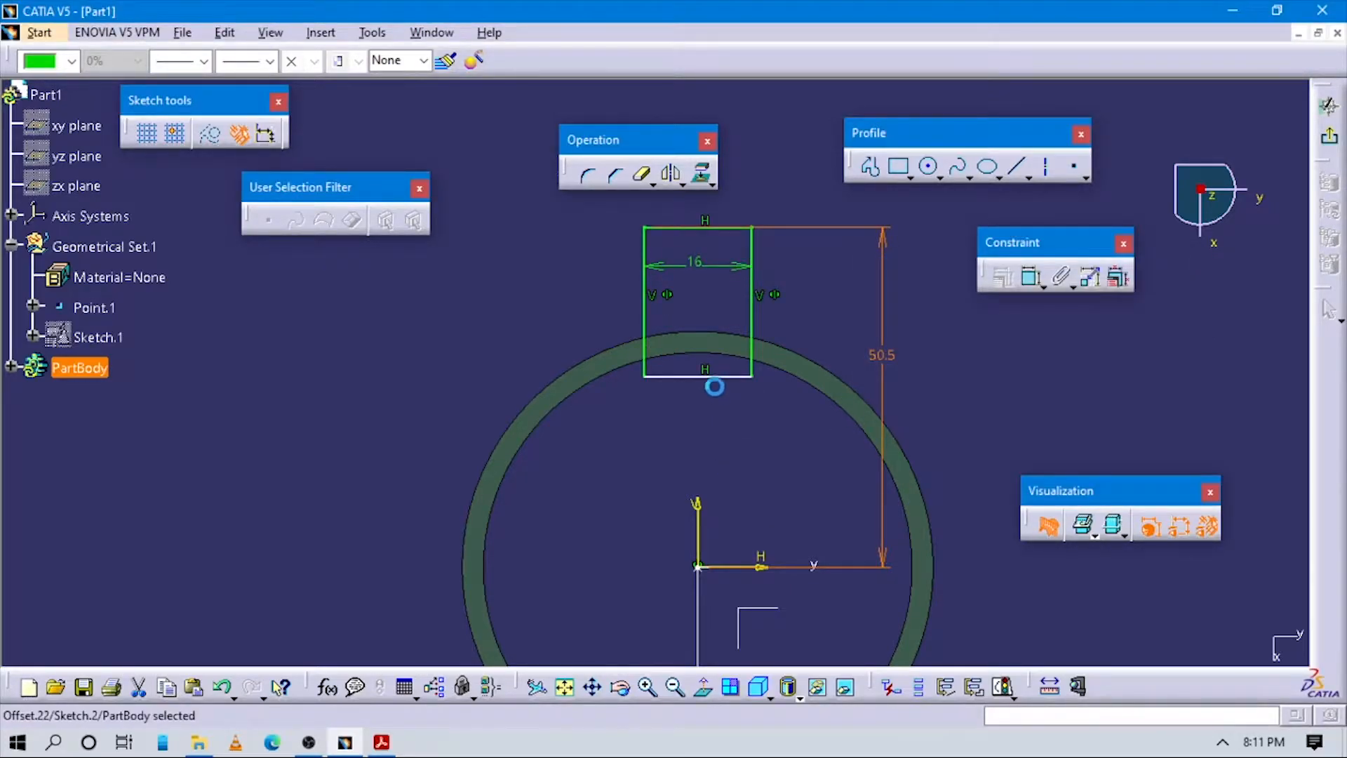
pyautogui.moveTo(738, 451)
pyautogui.mouseDown(button='middle')
pyautogui.moveTo(740, 425)
pyautogui.moveTo(491, 563)
pyautogui.mouseUp(button='middle')
pyautogui.moveTo(479, 562); pyautogui.dragTo(487, 491)
pyautogui.moveTo(619, 445); pyautogui.dragTo(635, 508, button='middle')
pyautogui.click(578, 565)
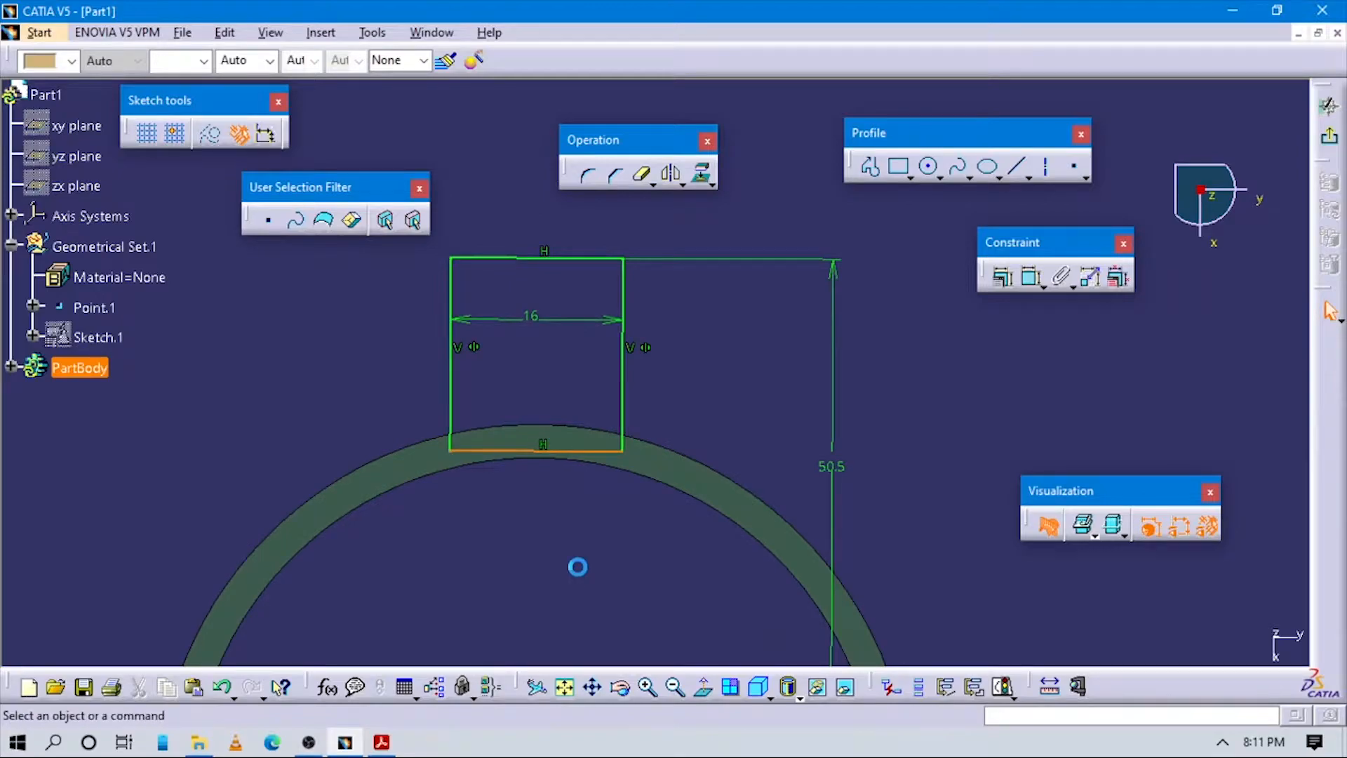
# Try to dimension the rectangle's lower edge from the H axis, and delete the extra length constraint
pyautogui.moveTo(691, 385); pyautogui.dragTo(702, 449, button='middle')
pyautogui.click(1031, 278)
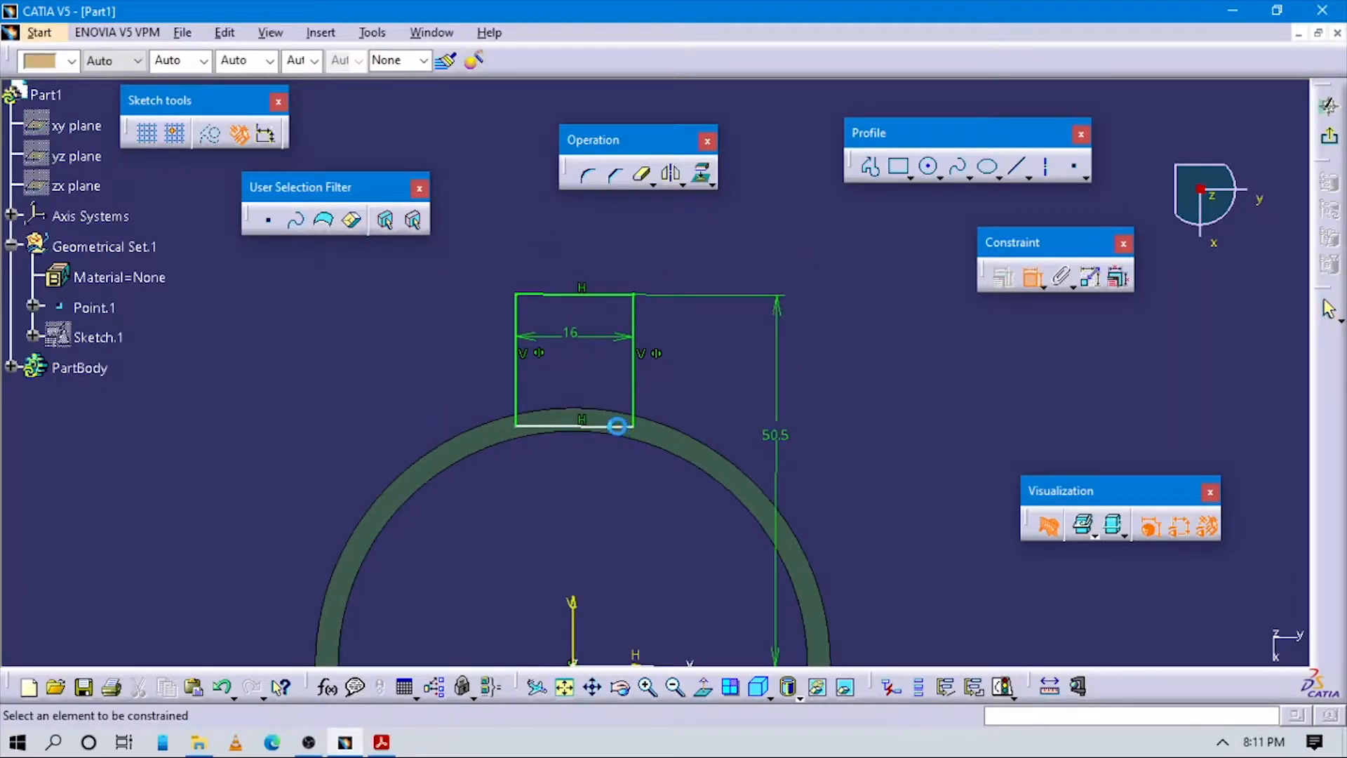
pyautogui.click(616, 424)
pyautogui.moveTo(580, 511); pyautogui.dragTo(586, 397, button='middle')
pyautogui.click(607, 565)
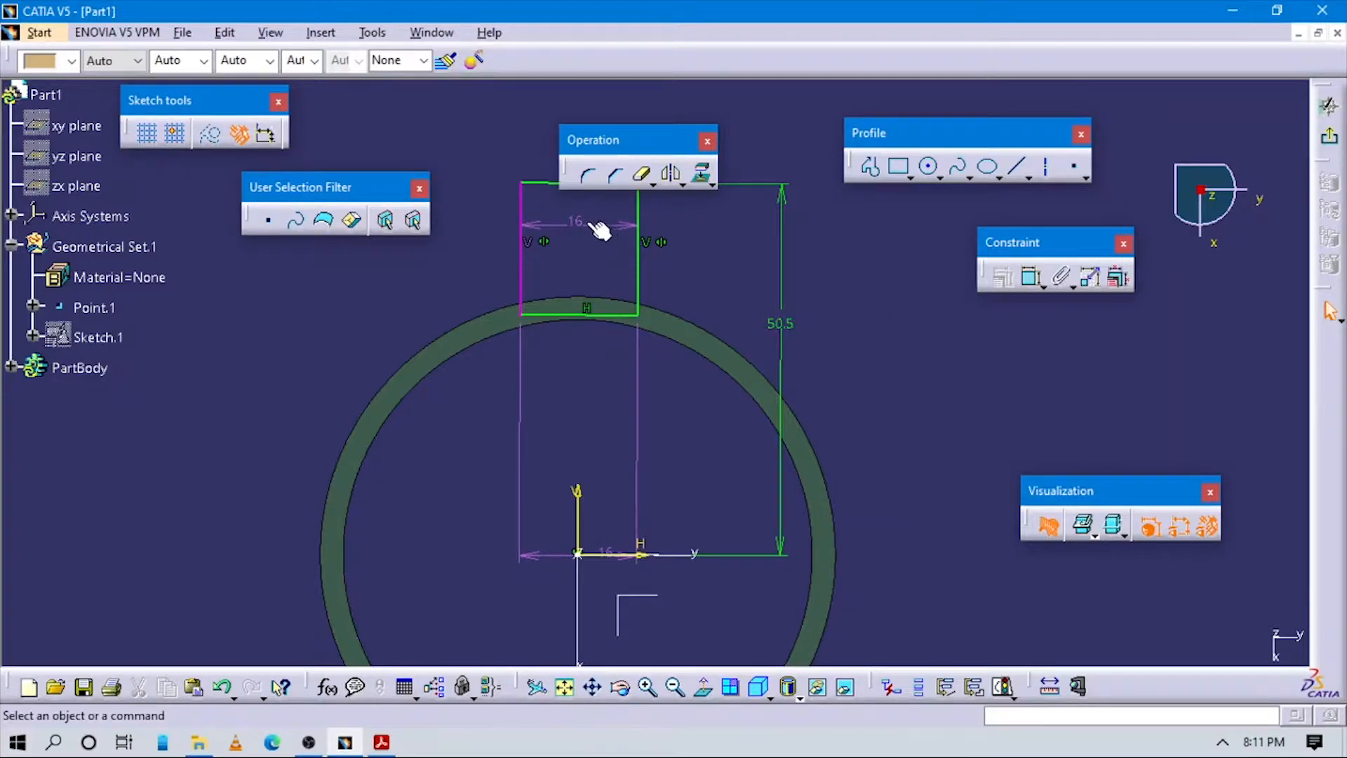
pyautogui.click(635, 427)
pyautogui.rightClick(635, 426)
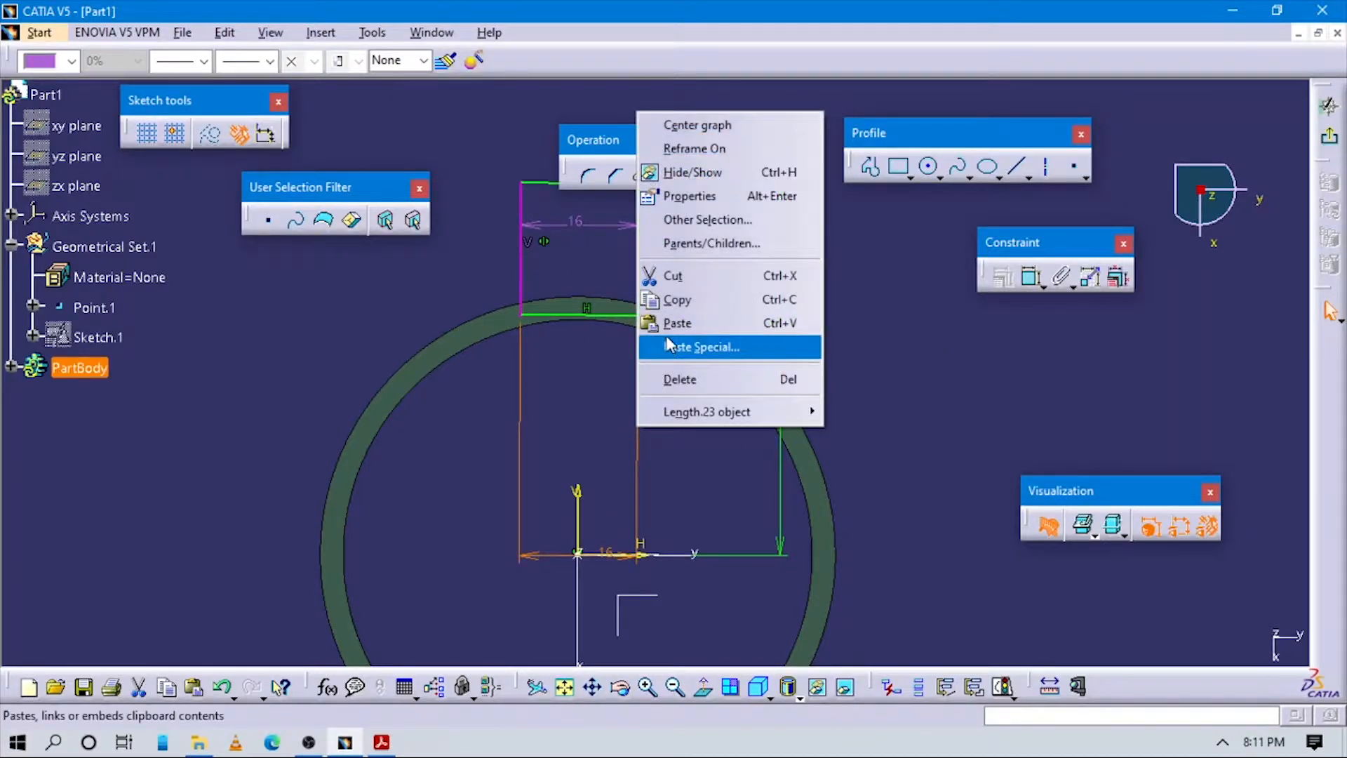
pyautogui.click(686, 380)
# Retry the offset constraint between the rectangle's lower edge and the H axis, and delete the duplicate width dimension
pyautogui.click(1033, 279)
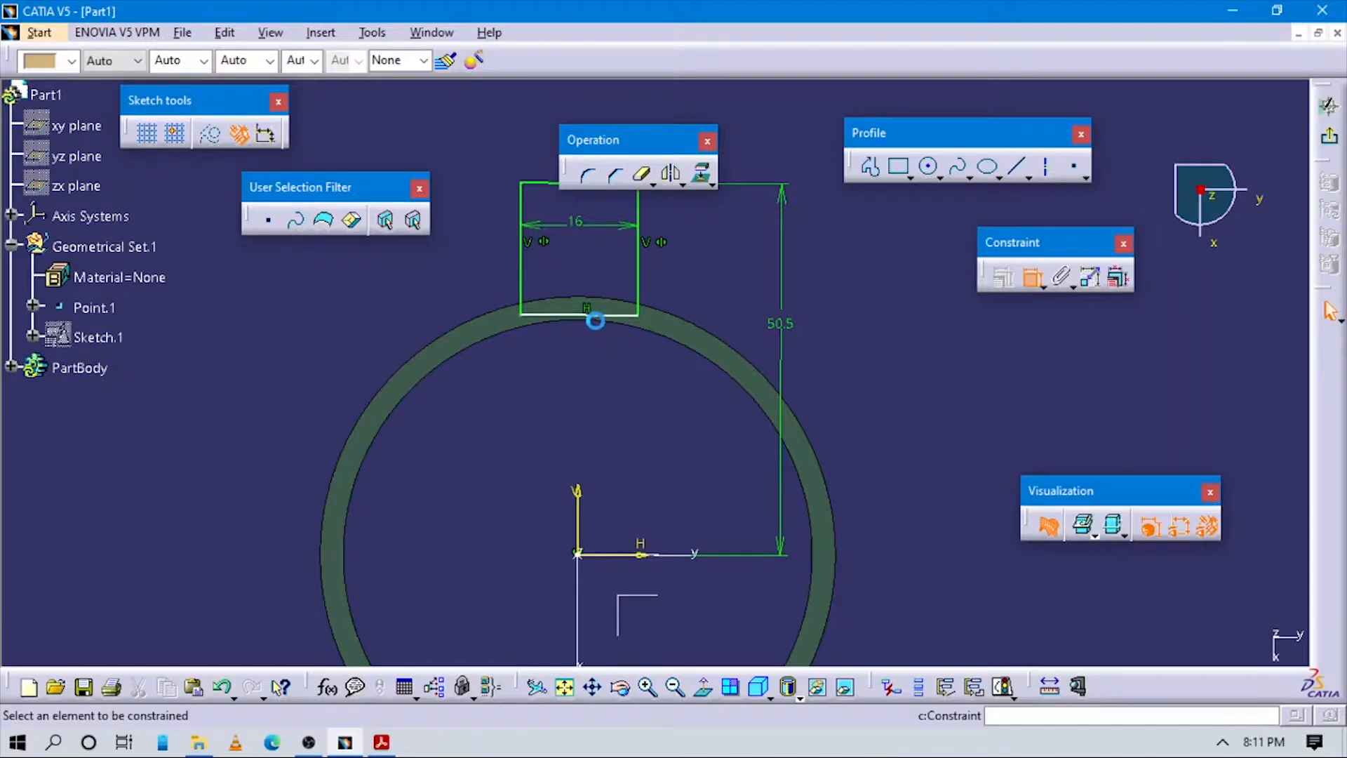
pyautogui.click(606, 315)
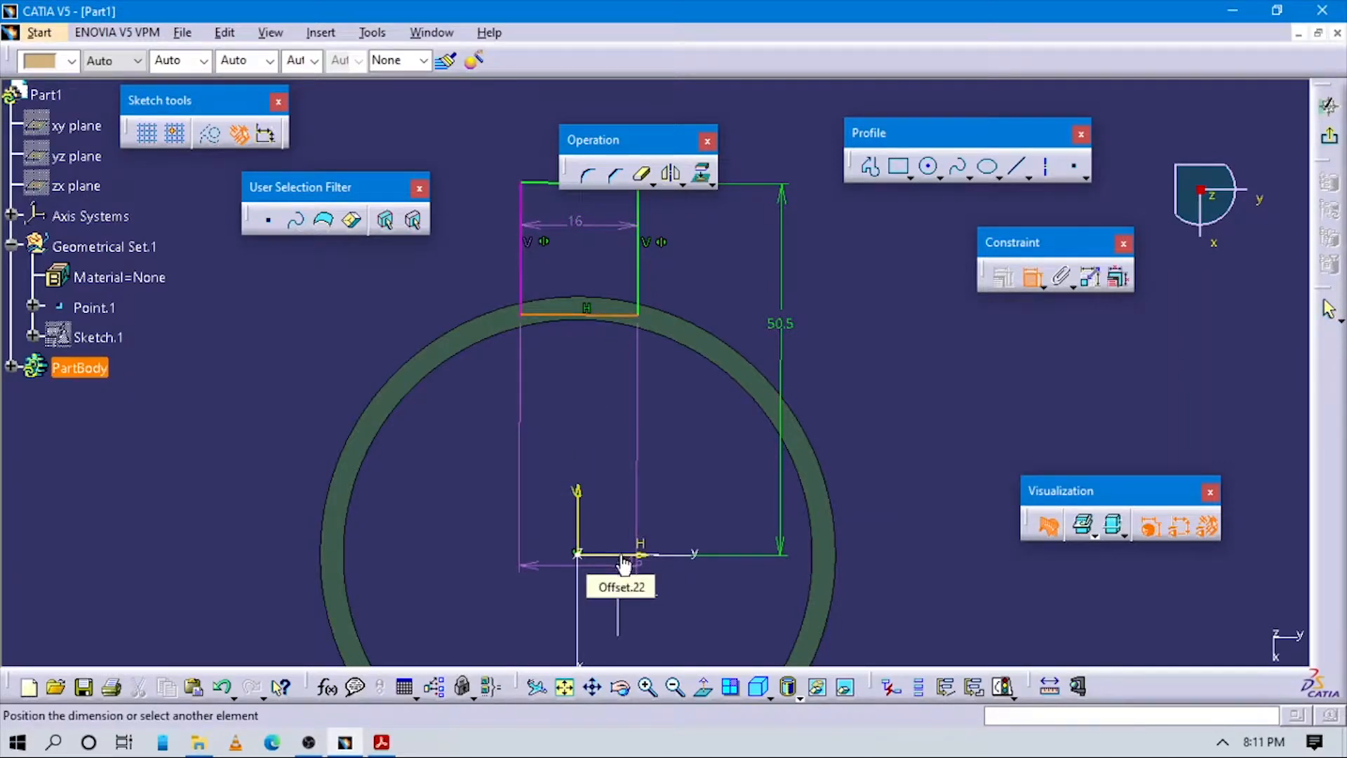
pyautogui.click(644, 559)
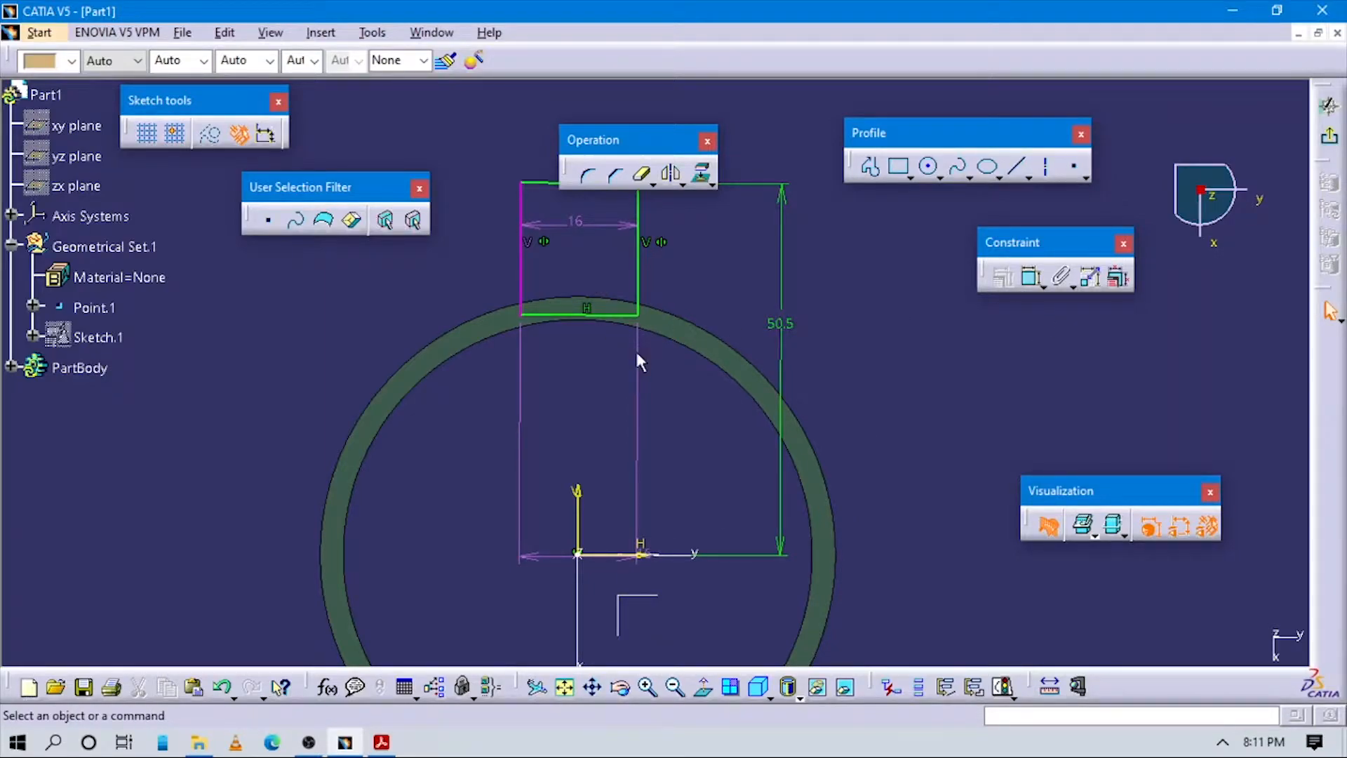
pyautogui.rightClick(537, 565)
pyautogui.click(582, 507)
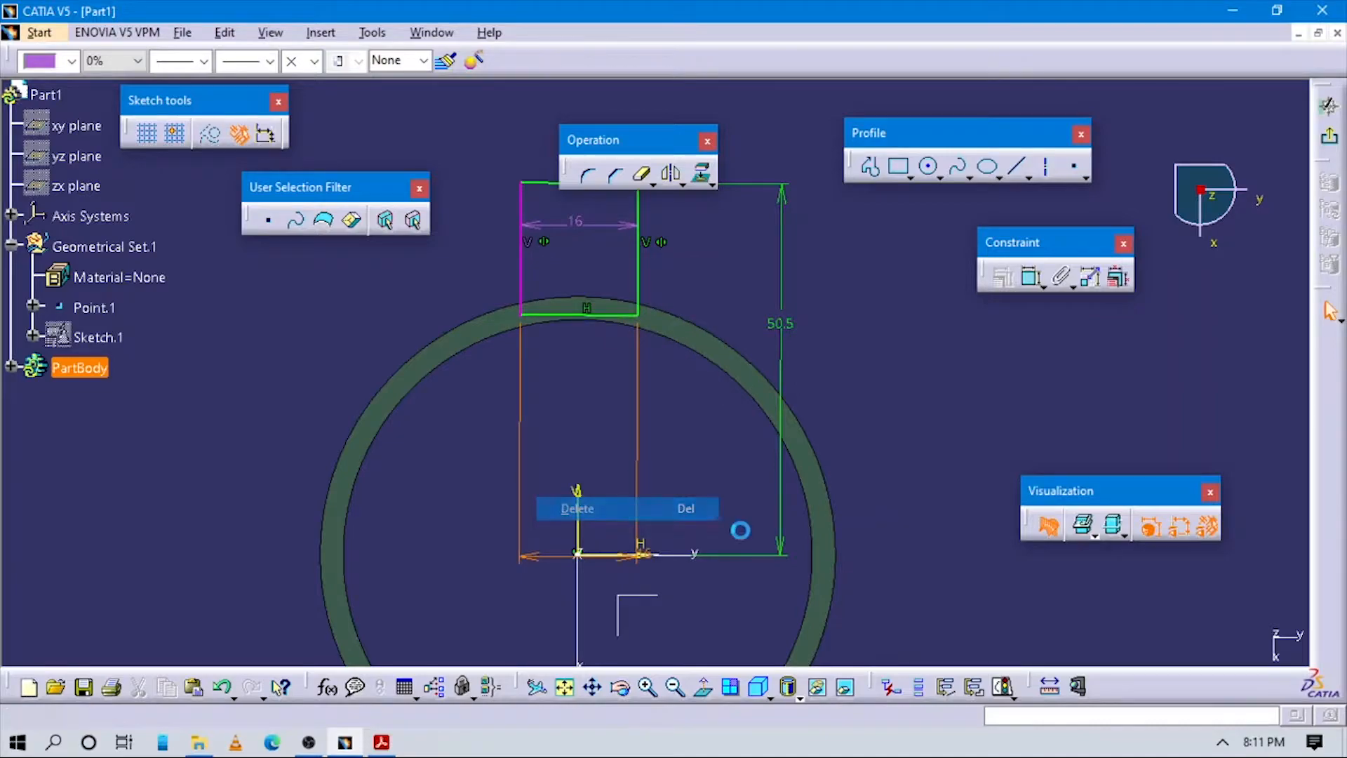
pyautogui.click(1030, 277)
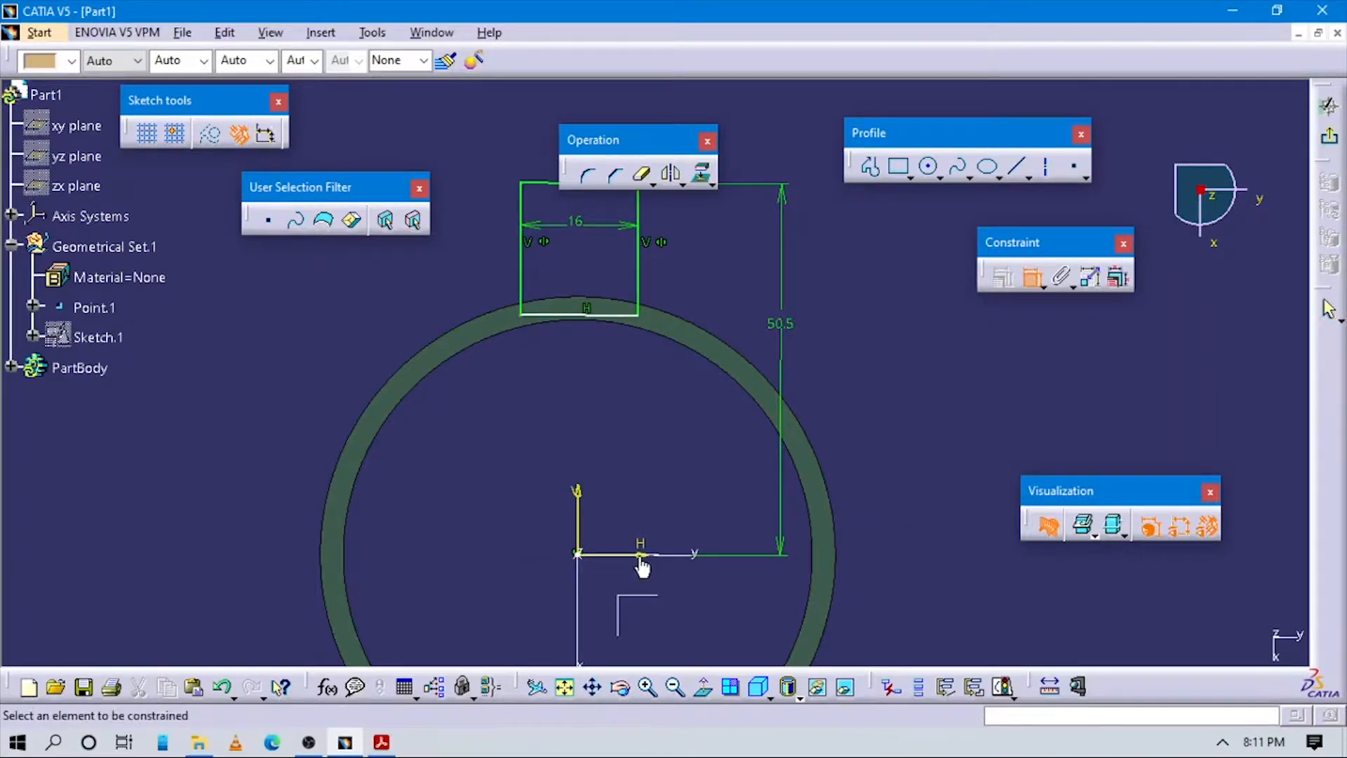
pyautogui.click(612, 317)
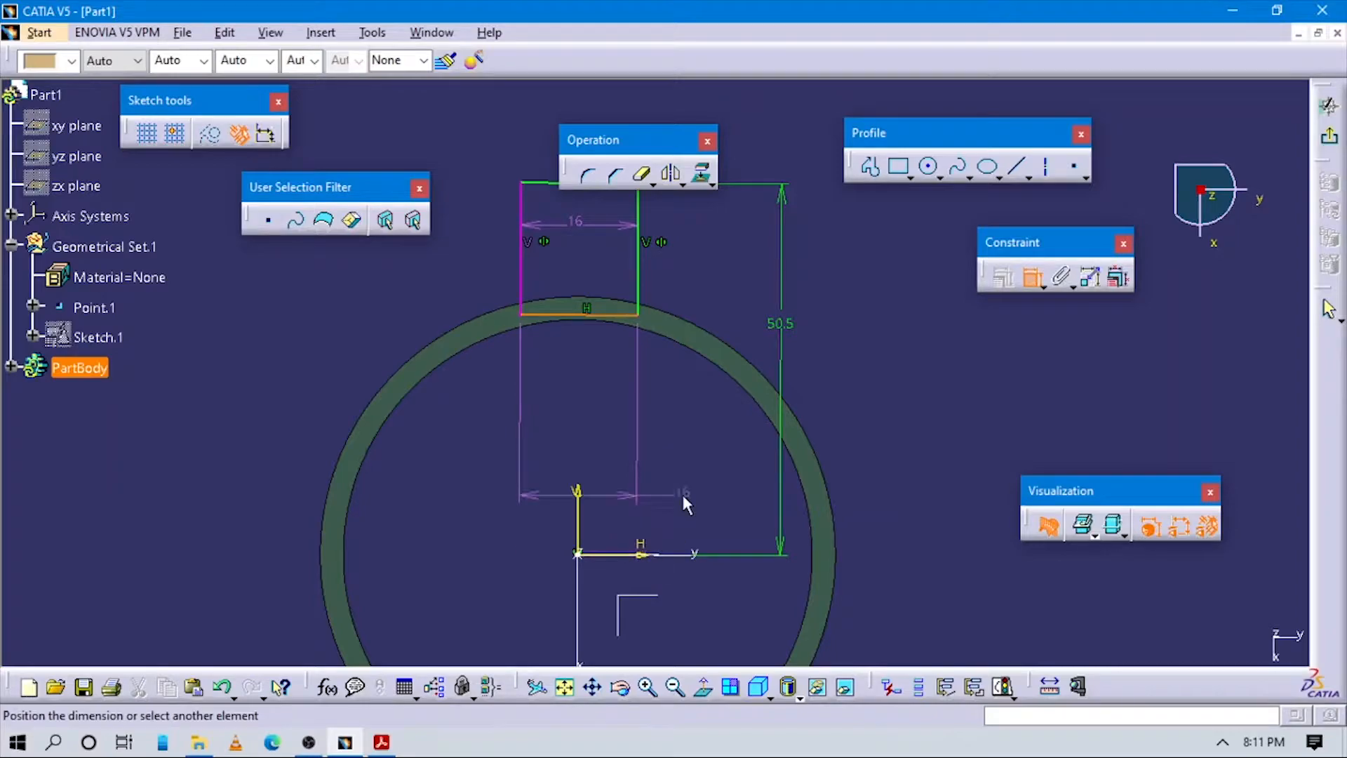
pyautogui.click(682, 499)
pyautogui.moveTo(706, 576); pyautogui.dragTo(776, 376, button='middle')
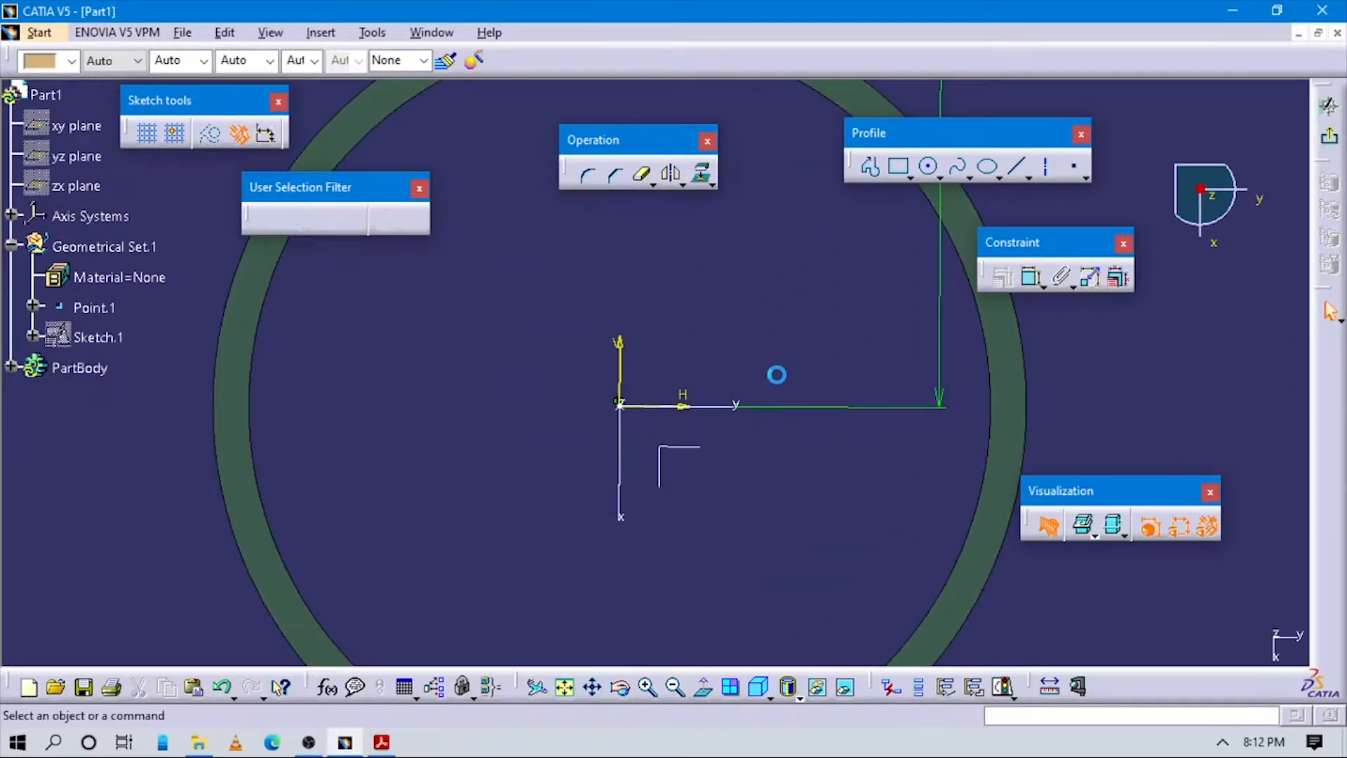
pyautogui.click(1030, 278)
pyautogui.click(684, 406)
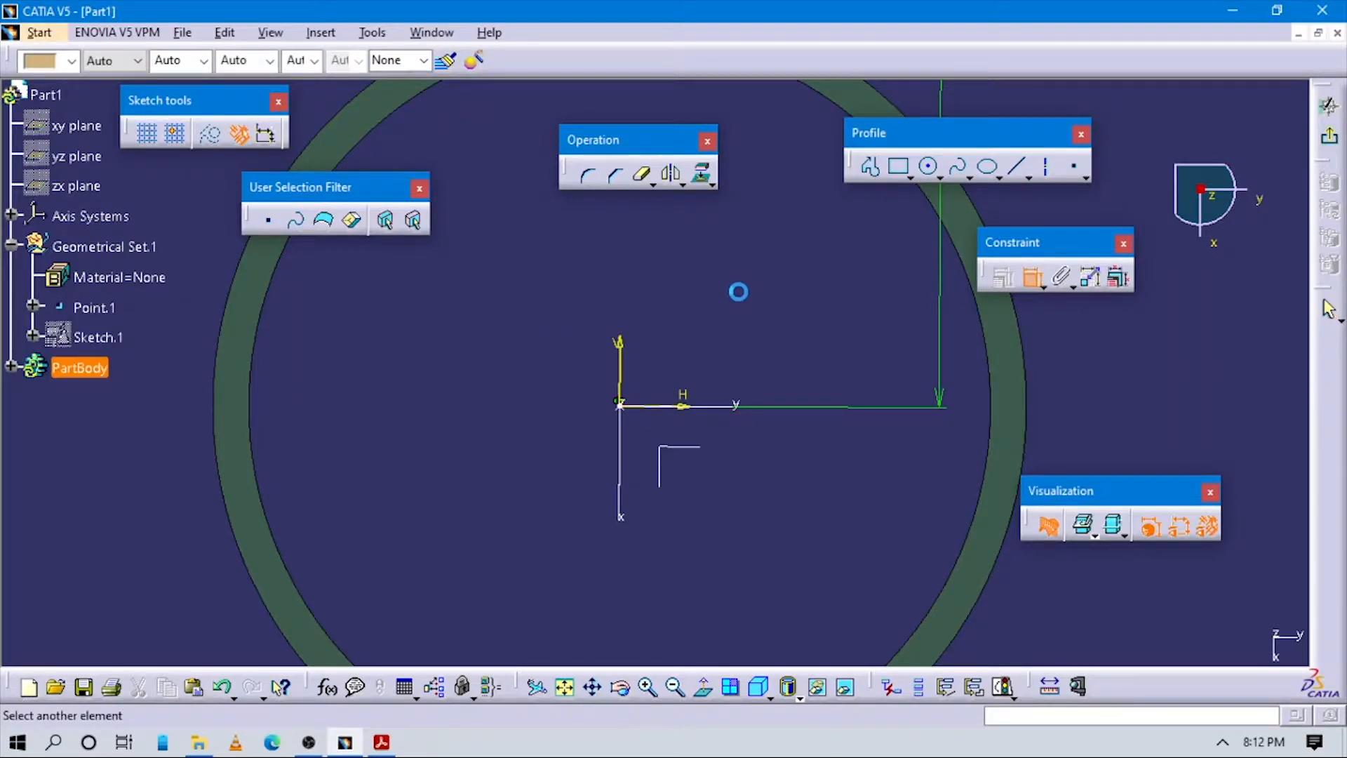
pyautogui.click(686, 414)
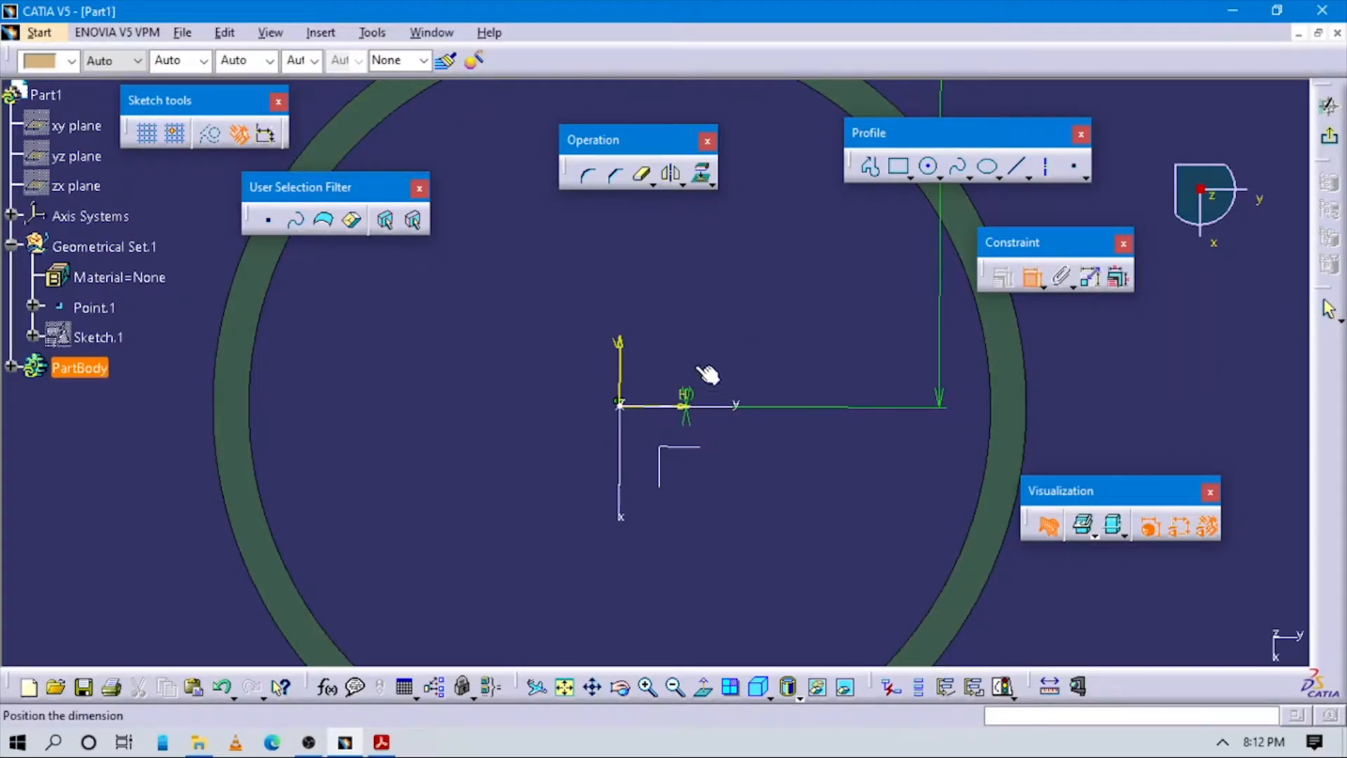
pyautogui.press('Escape')
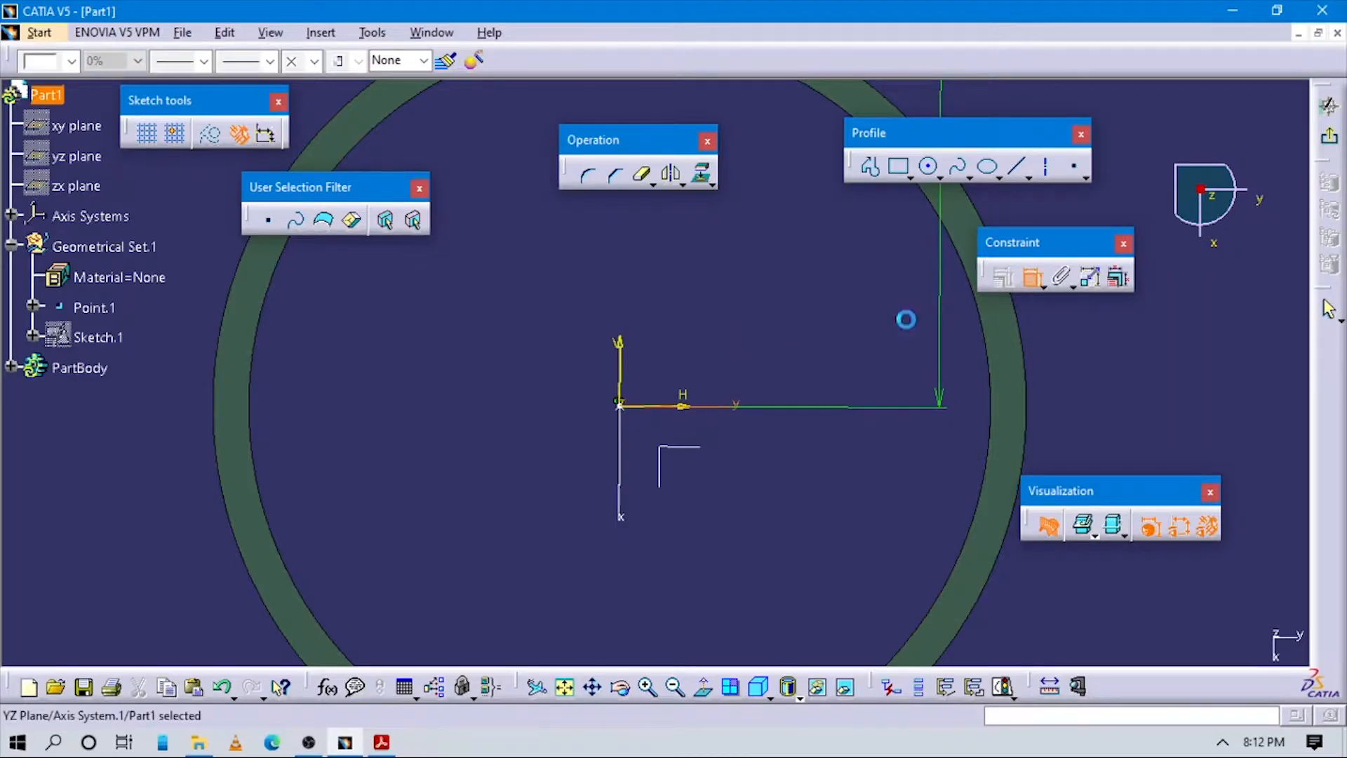
# Add an offset dimension between the rectangle's lower edge and the H axis, and exit the sketch
pyautogui.click(685, 409)
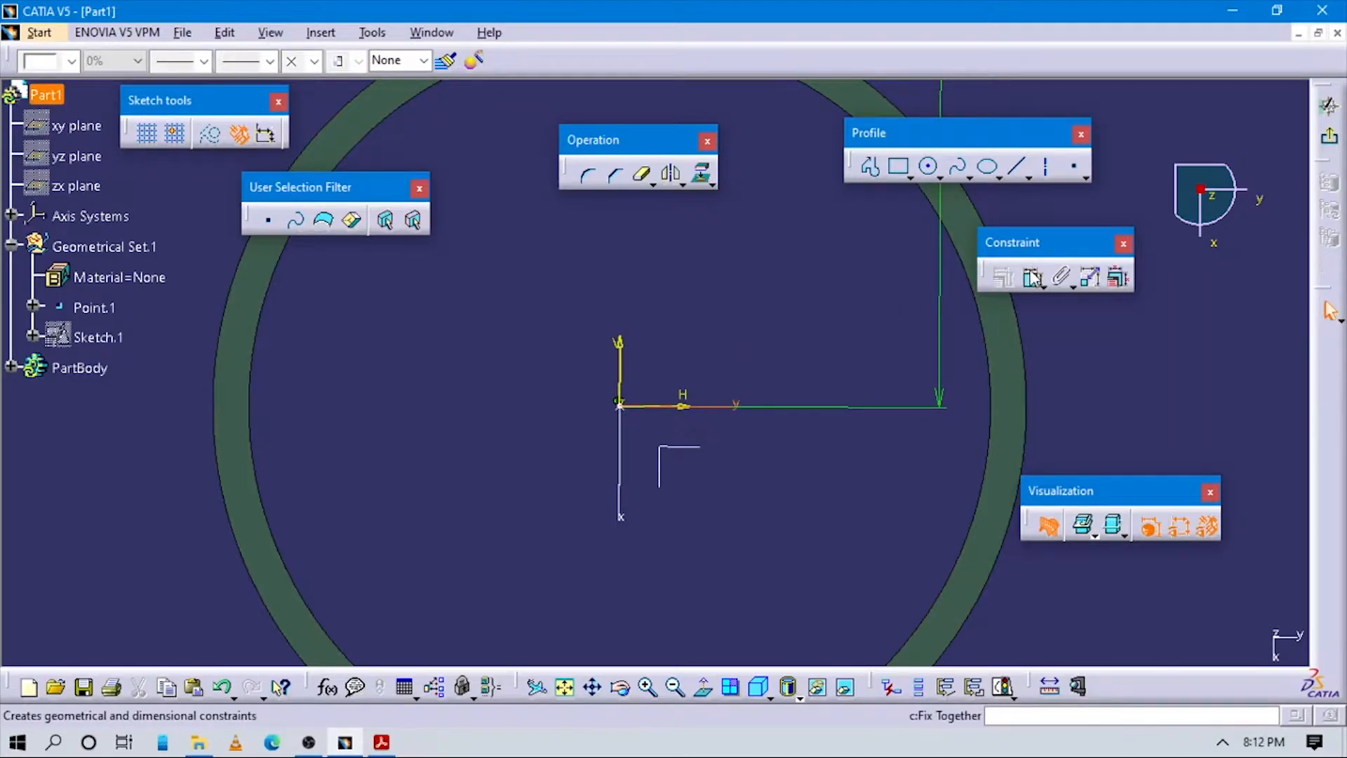
pyautogui.moveTo(660, 94); pyautogui.dragTo(726, 278, button='middle')
pyautogui.click(735, 291)
pyautogui.click(372, 322)
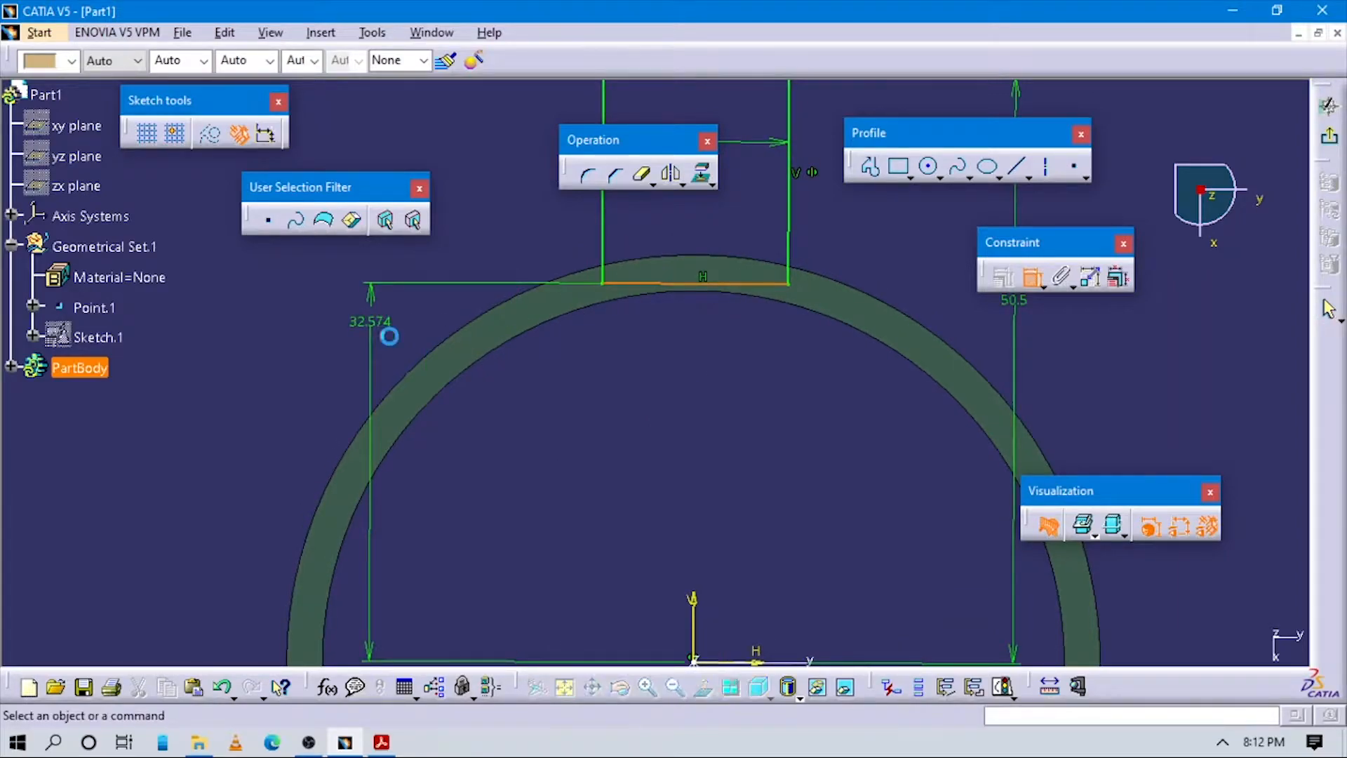
pyautogui.moveTo(653, 374)
pyautogui.mouseDown(button='middle')
pyautogui.moveTo(652, 456)
pyautogui.moveTo(574, 252)
pyautogui.moveTo(634, 511)
pyautogui.moveTo(622, 488)
pyautogui.moveTo(604, 517)
pyautogui.mouseUp(button='middle')
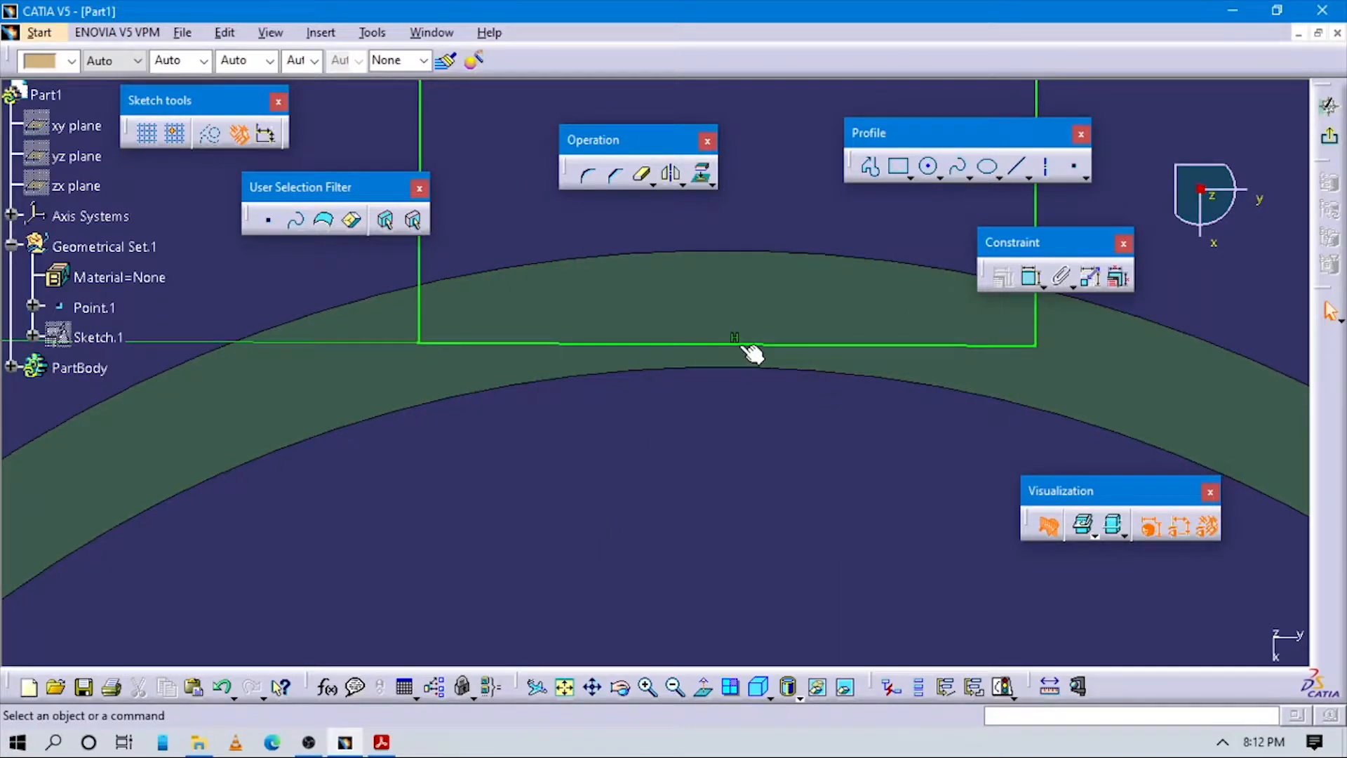
pyautogui.moveTo(721, 404); pyautogui.dragTo(752, 515, button='middle')
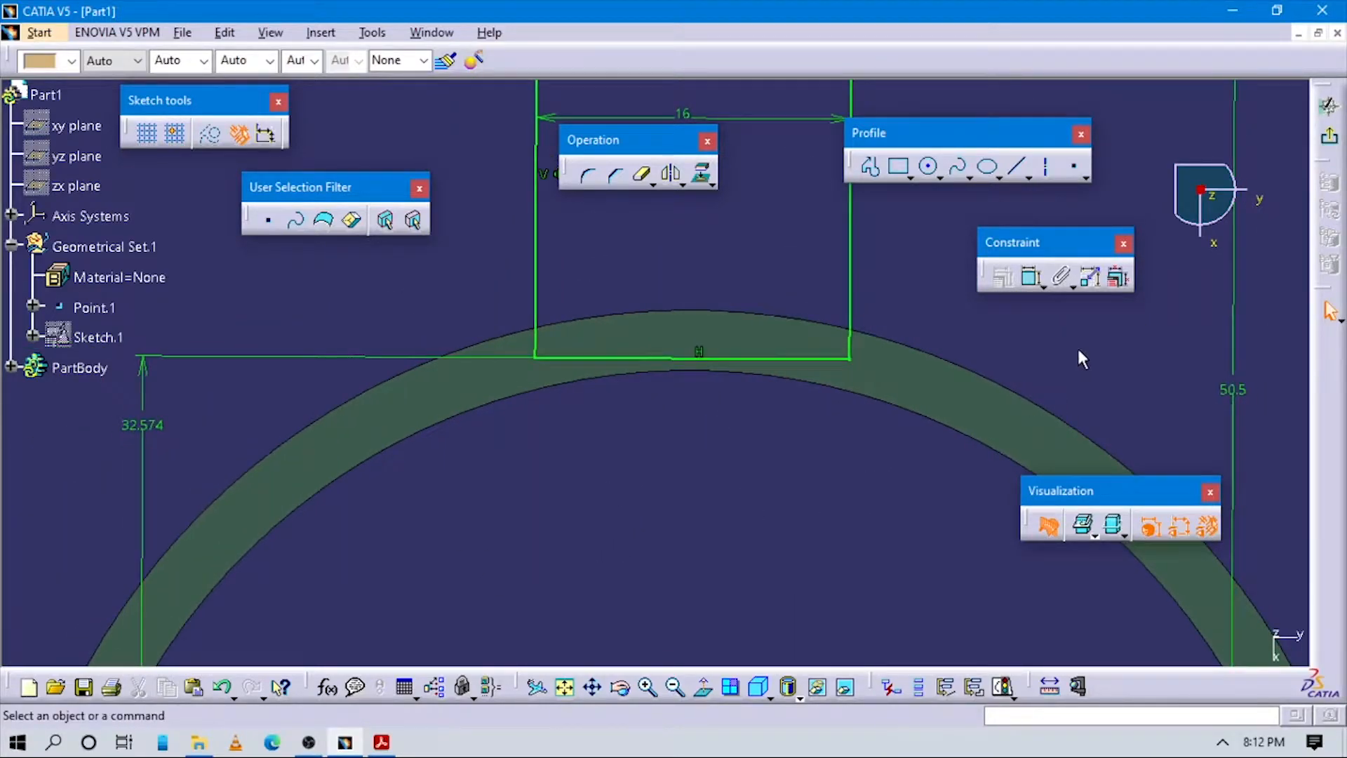
pyautogui.click(1334, 141)
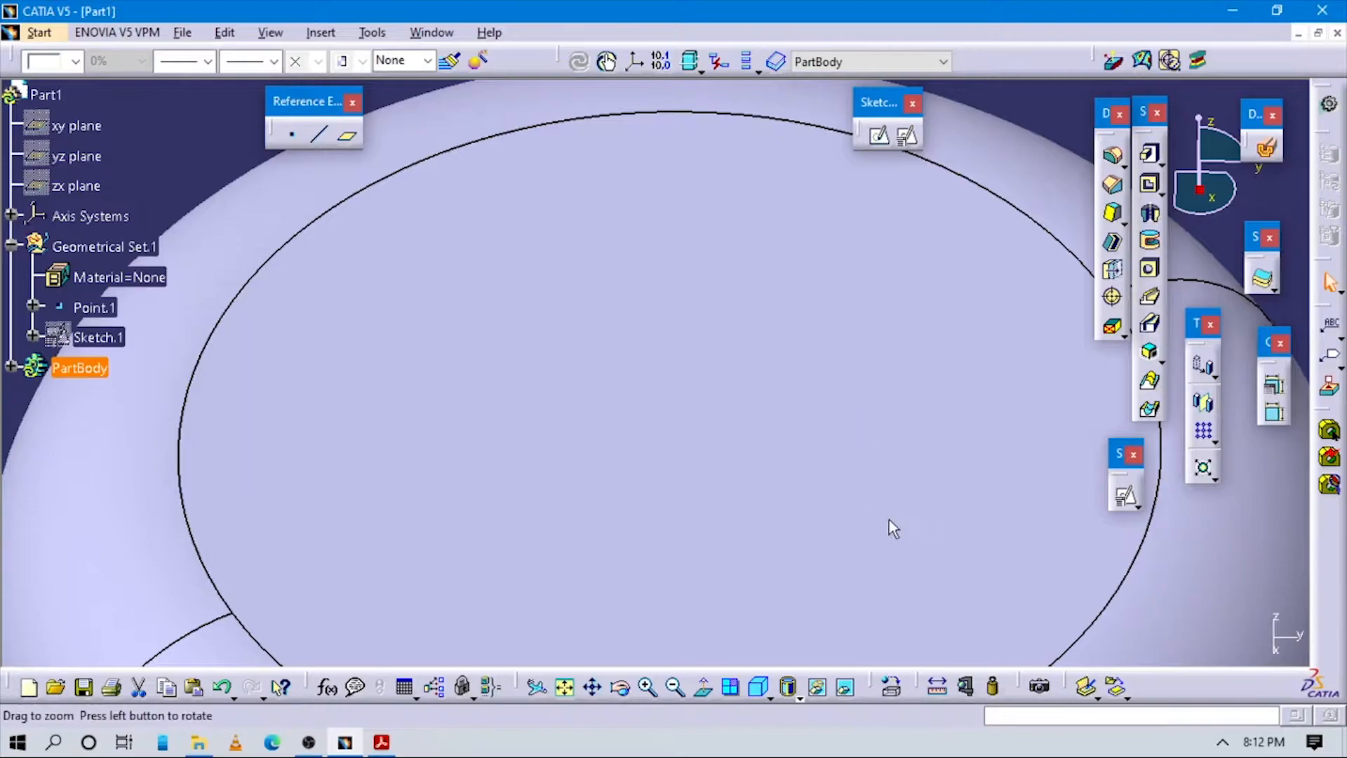
pyautogui.moveTo(890, 519)
pyautogui.mouseDown(button='middle')
pyautogui.moveTo(847, 367)
pyautogui.moveTo(437, 321)
pyautogui.moveTo(614, 566)
pyautogui.mouseUp(button='middle')
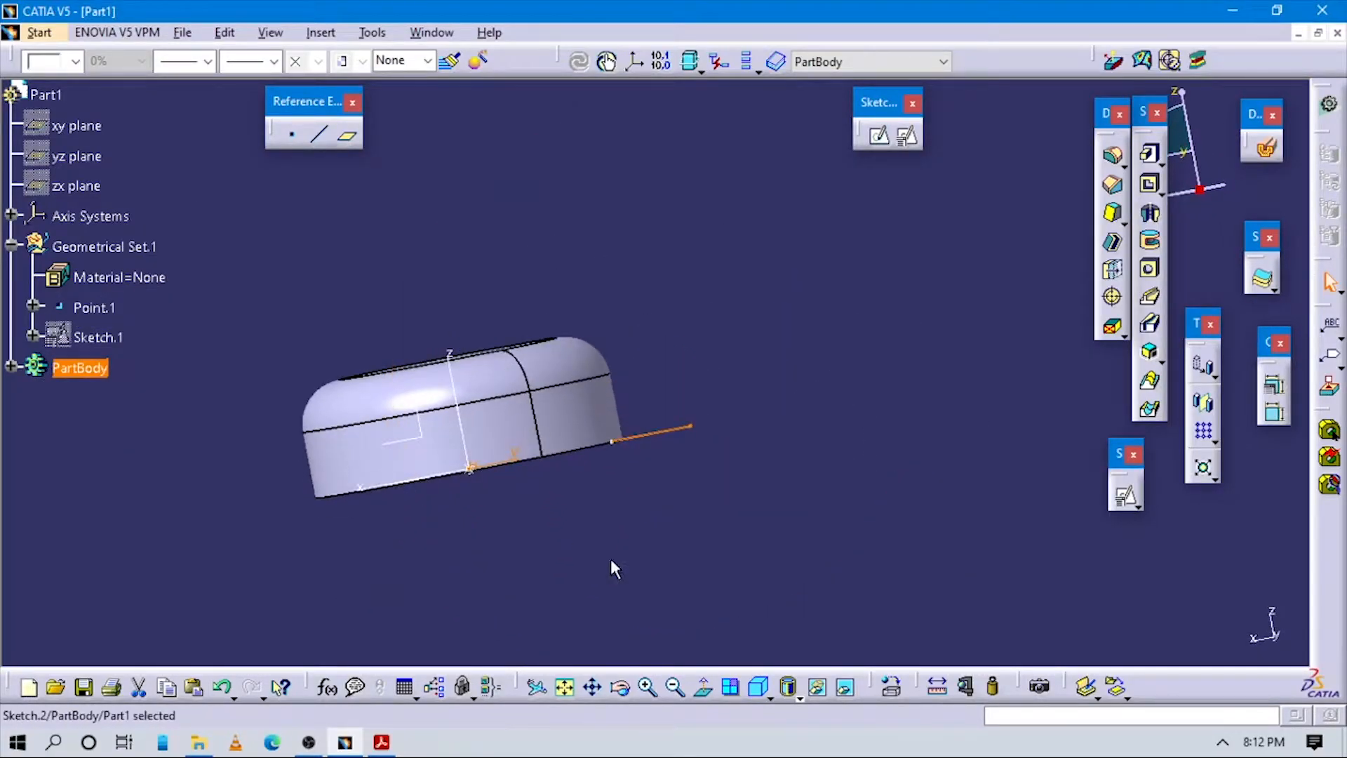
# Check the flange thickness in the PDF drawing and pad the flange sketch 5 mm
pyautogui.hotkey('alt', 'Tab')
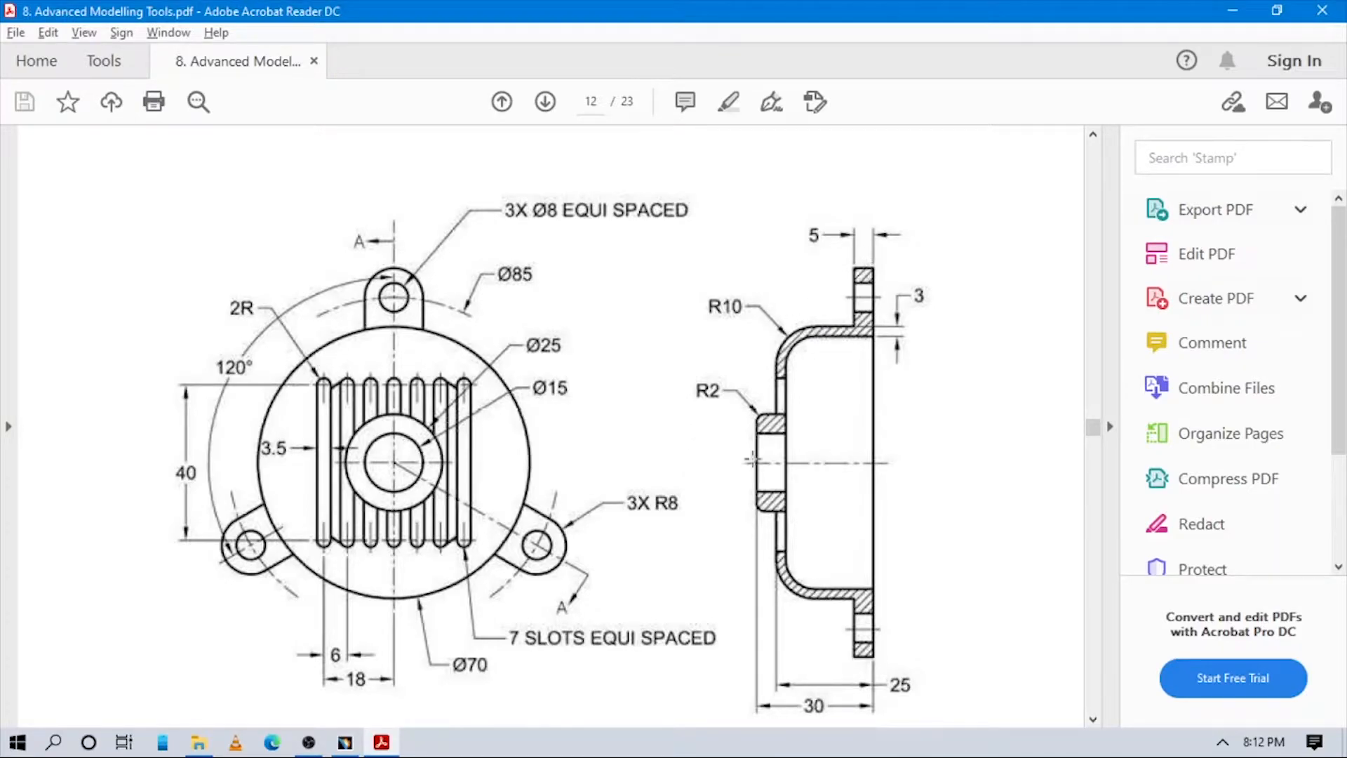
pyautogui.scroll(-3, 817, 402)
pyautogui.scroll(3, 792, 439)
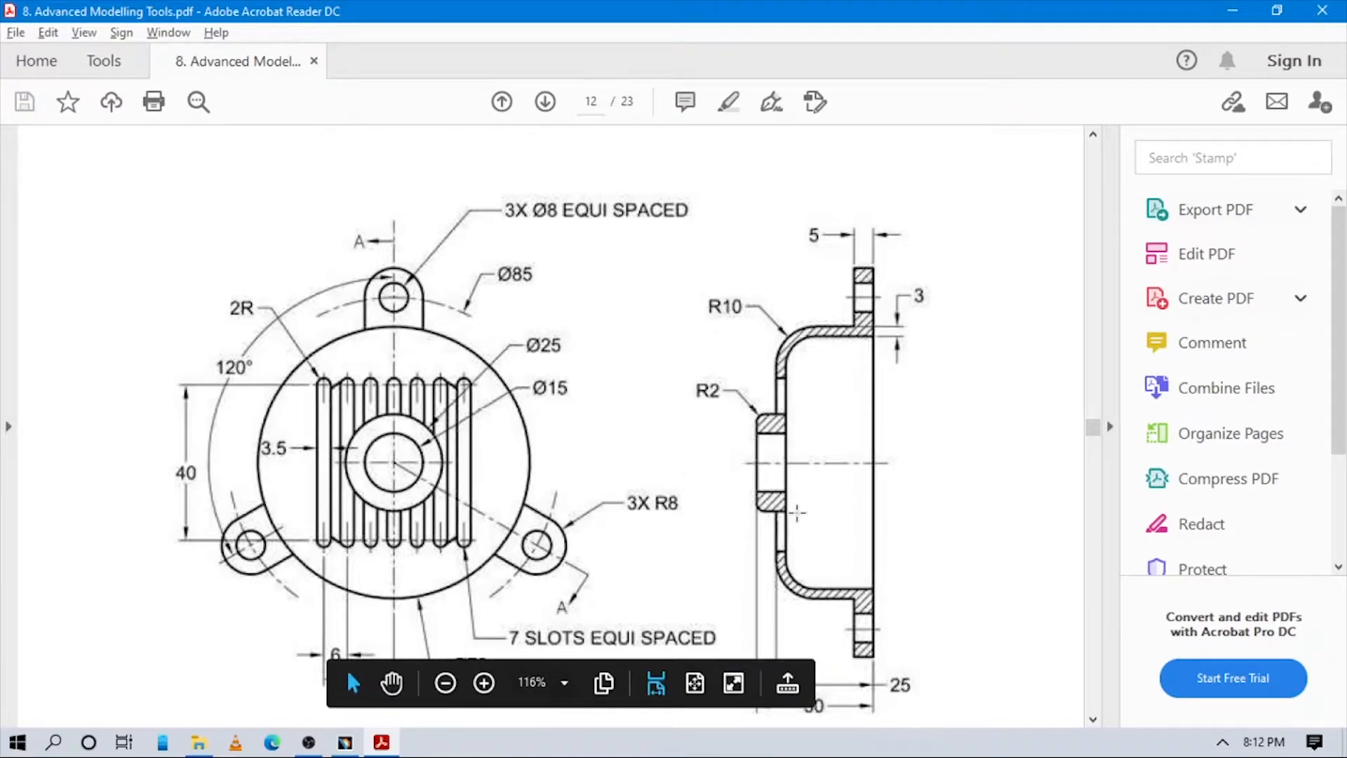
pyautogui.hotkey('alt', 'Tab')
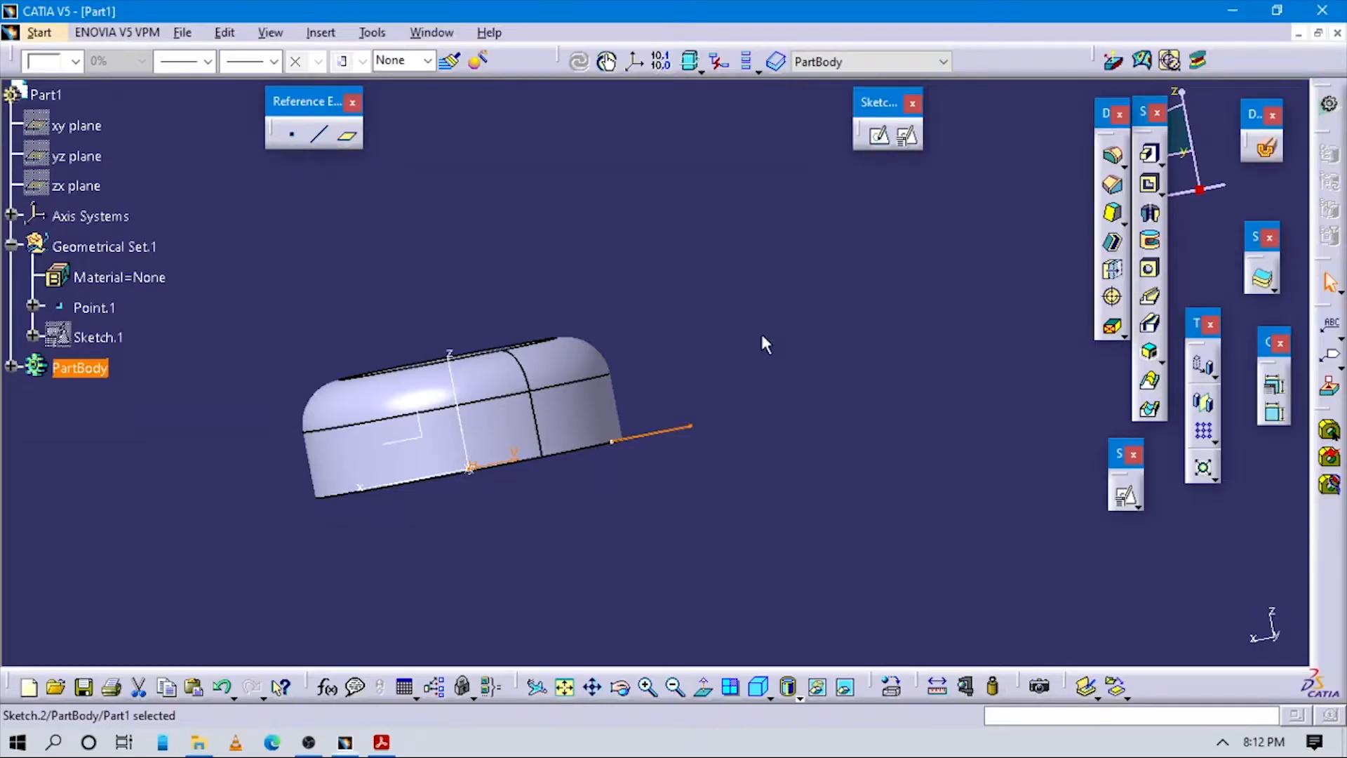
pyautogui.moveTo(743, 337); pyautogui.dragTo(677, 316, button='middle')
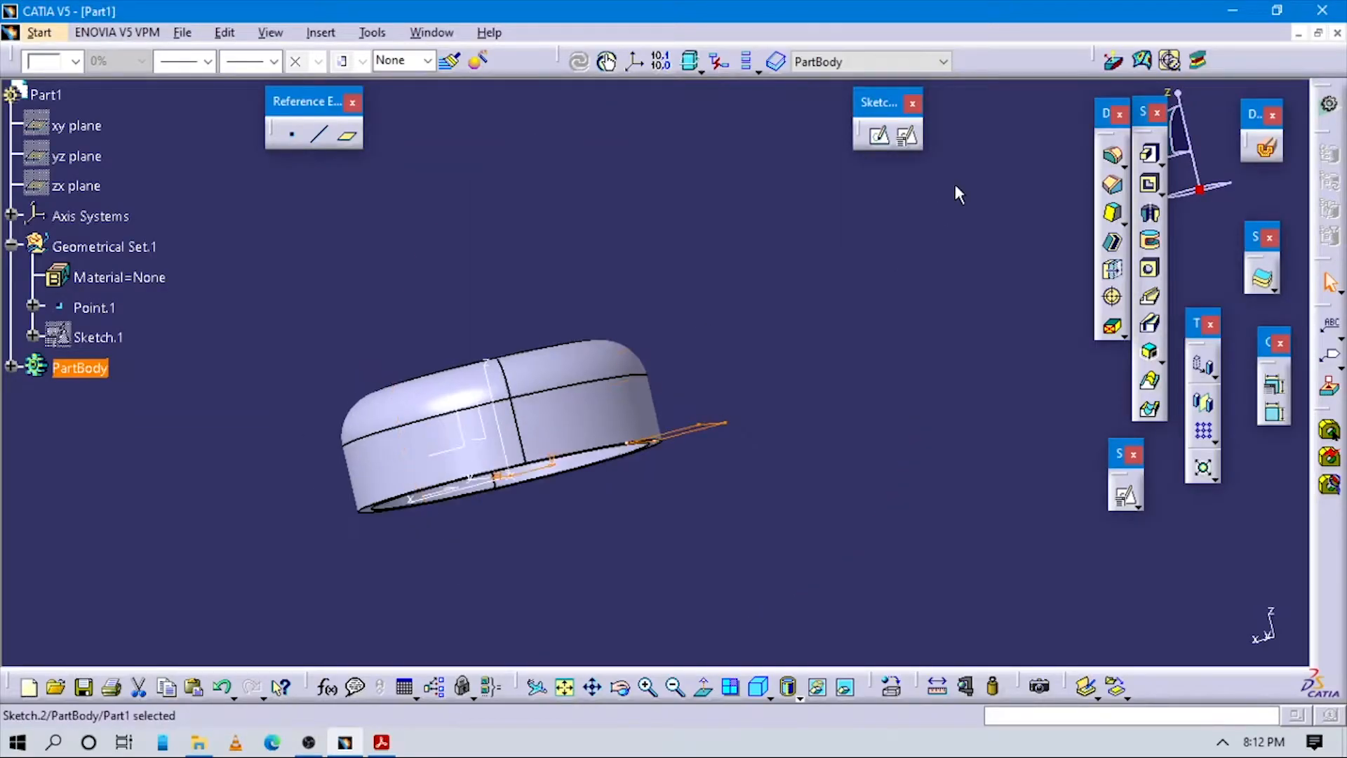
pyautogui.click(1149, 154)
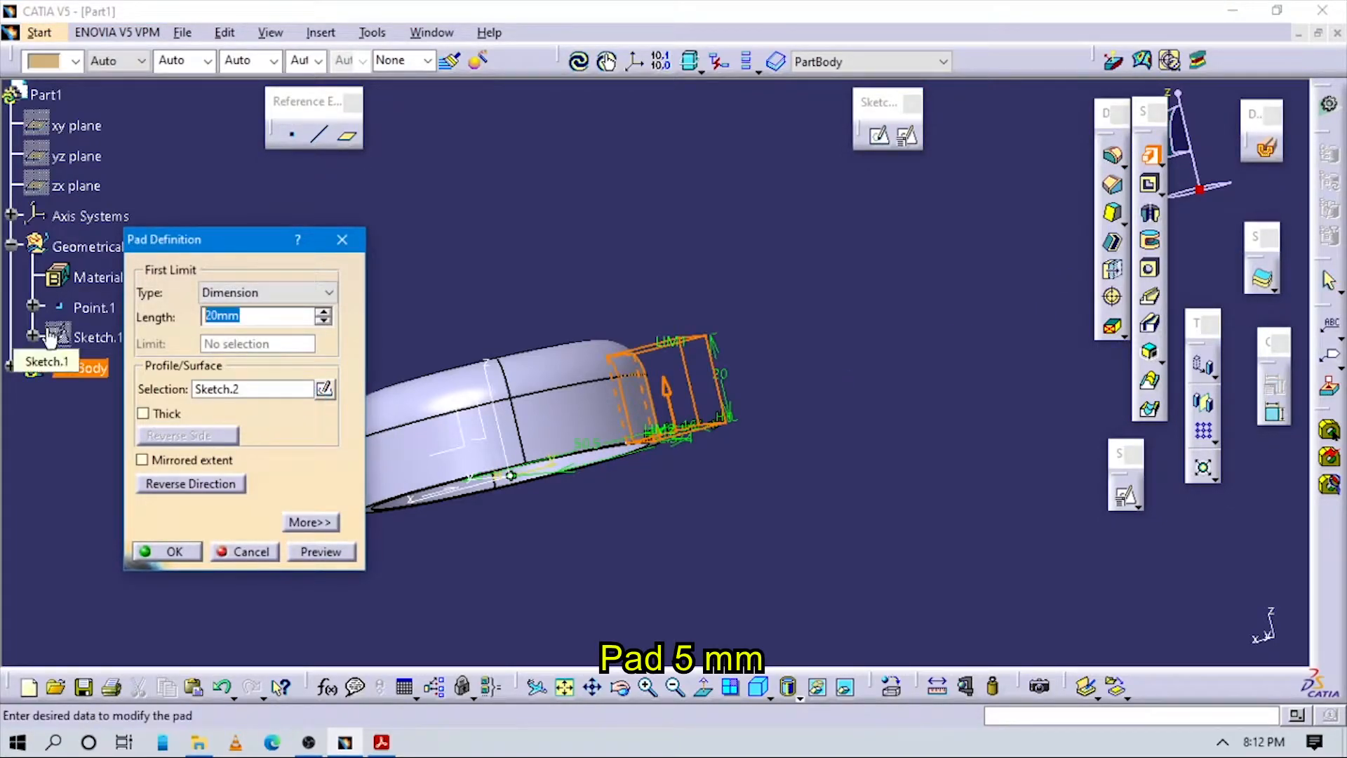
pyautogui.press('Return')
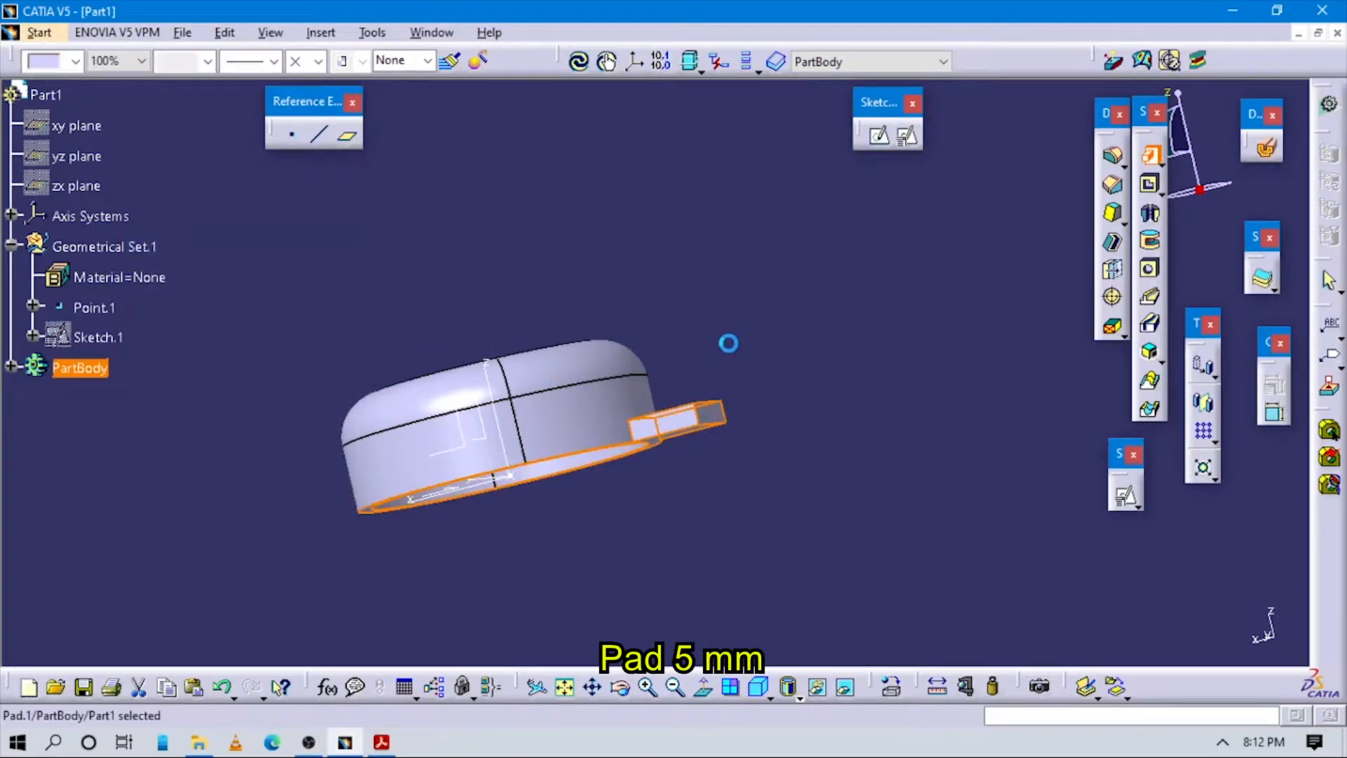
# Round the flange's outer end with a tritangent fillet between its two side faces, removing the end face
pyautogui.moveTo(727, 343); pyautogui.dragTo(676, 484, button='middle')
pyautogui.click(943, 335)
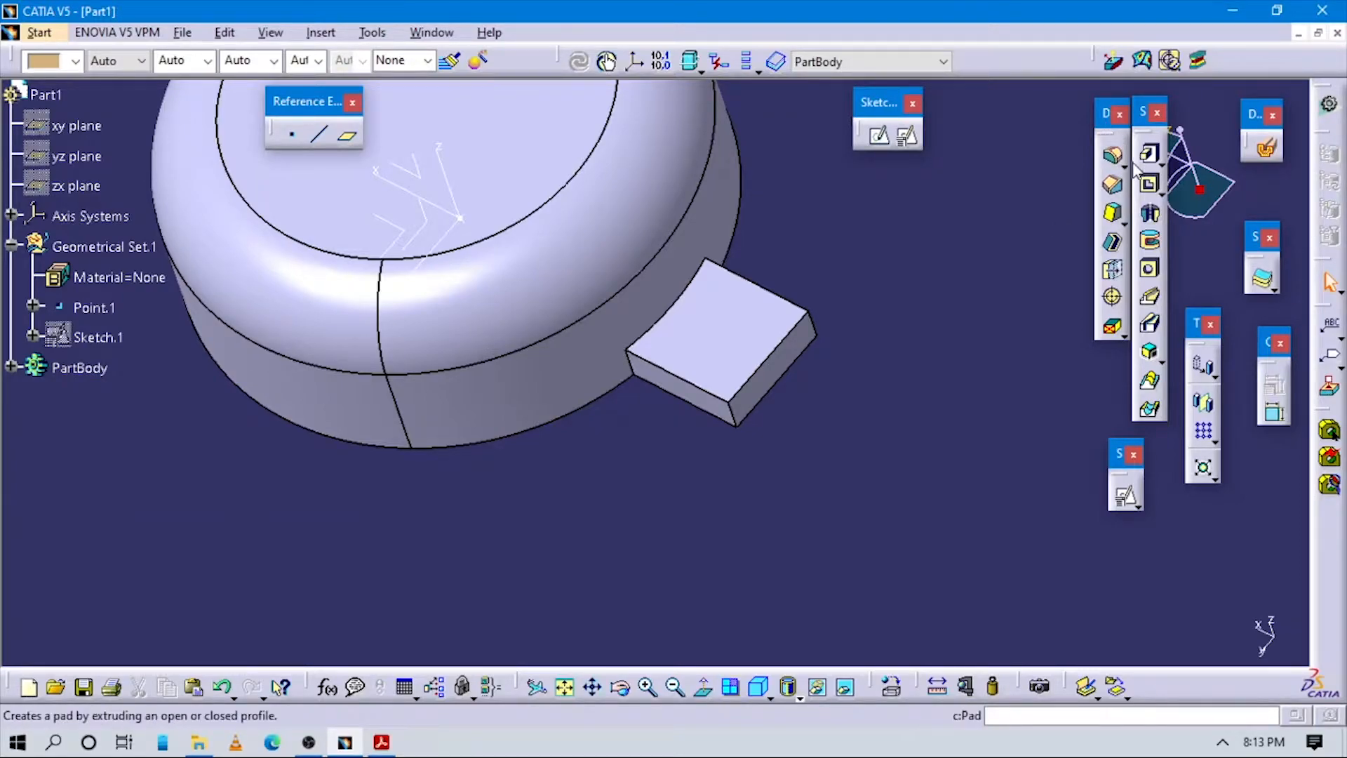
pyautogui.click(1124, 166)
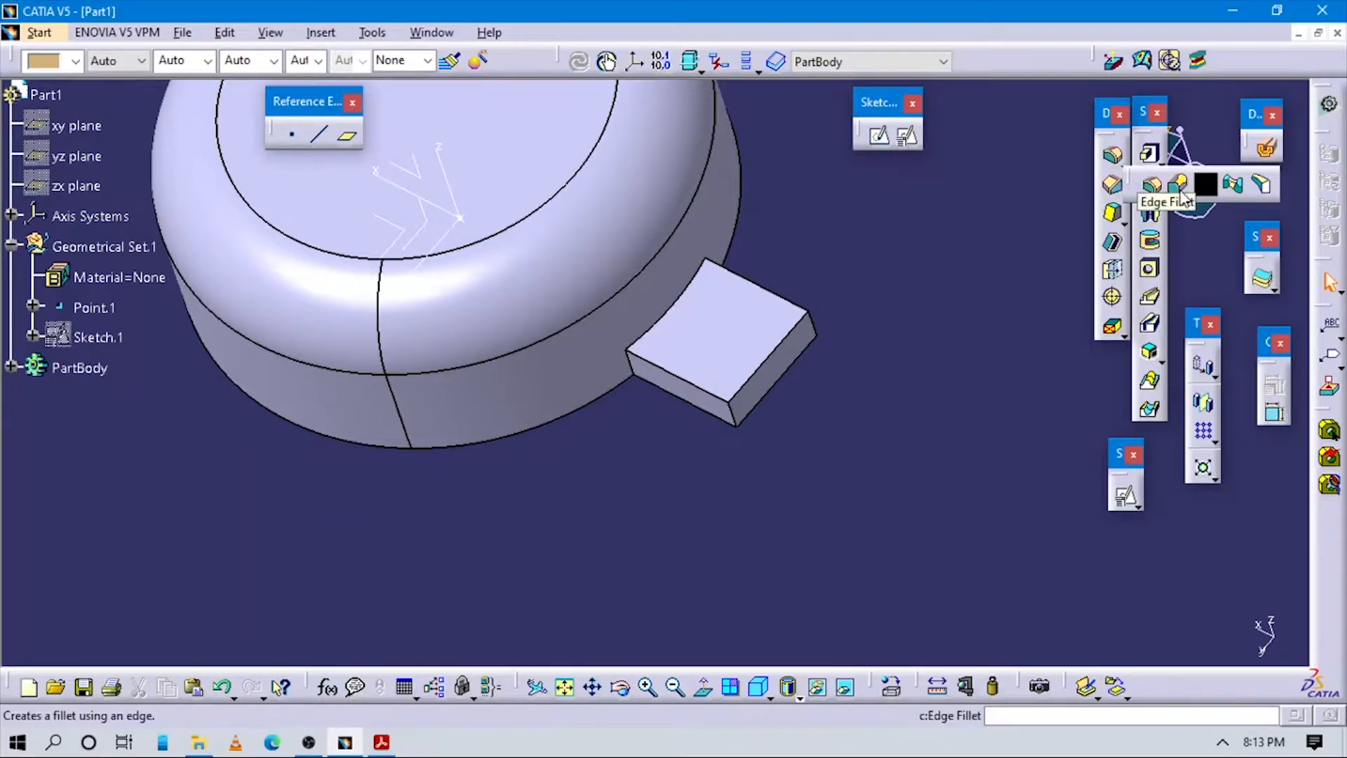
pyautogui.click(1263, 186)
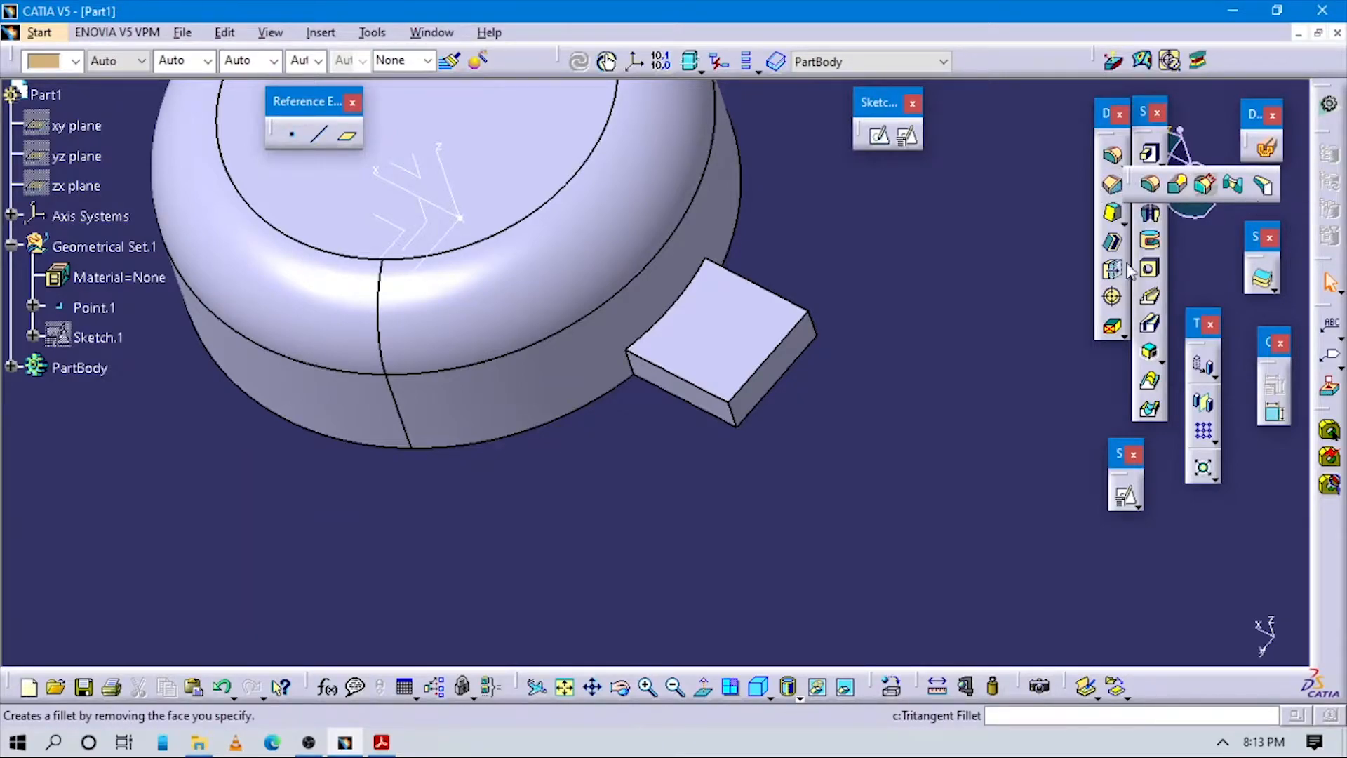
pyautogui.moveTo(730, 477); pyautogui.dragTo(705, 400, button='middle')
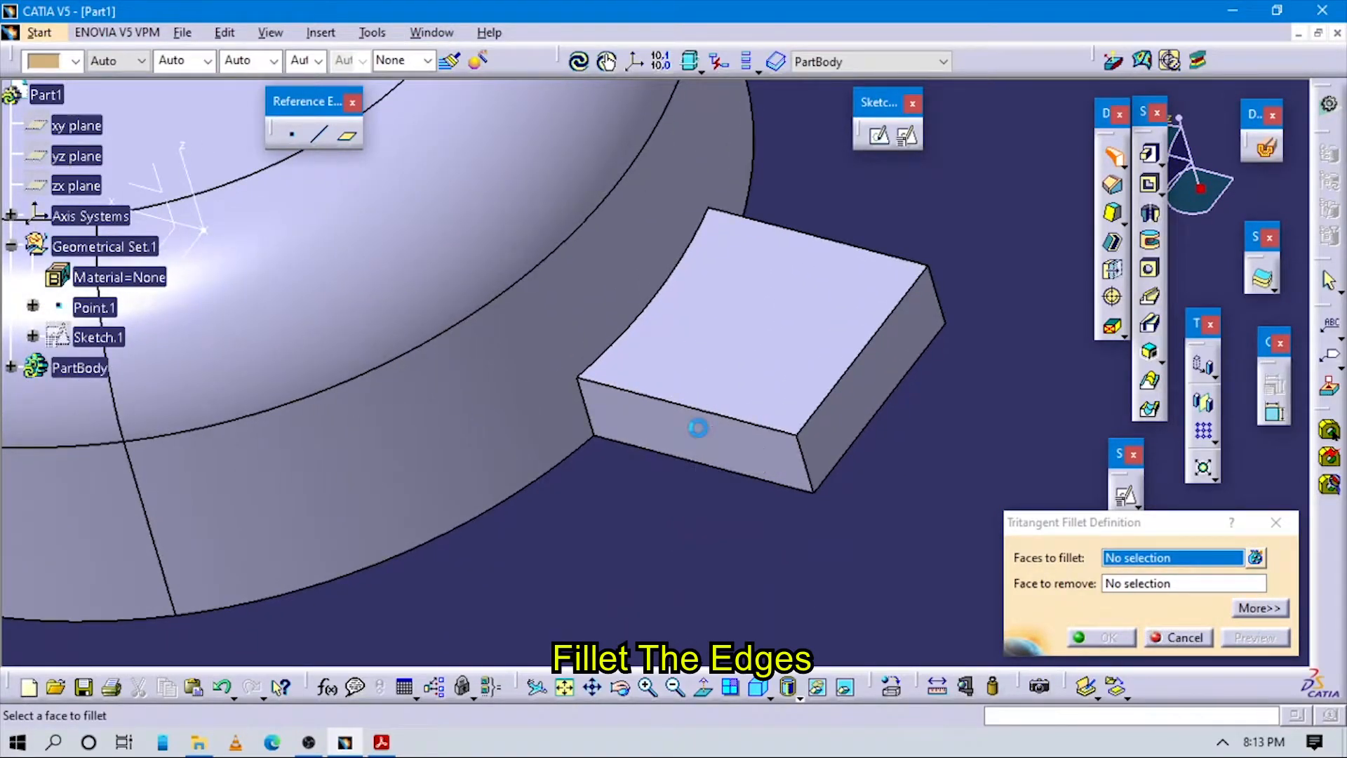
pyautogui.click(698, 430)
pyautogui.moveTo(776, 336); pyautogui.dragTo(810, 421, button='middle')
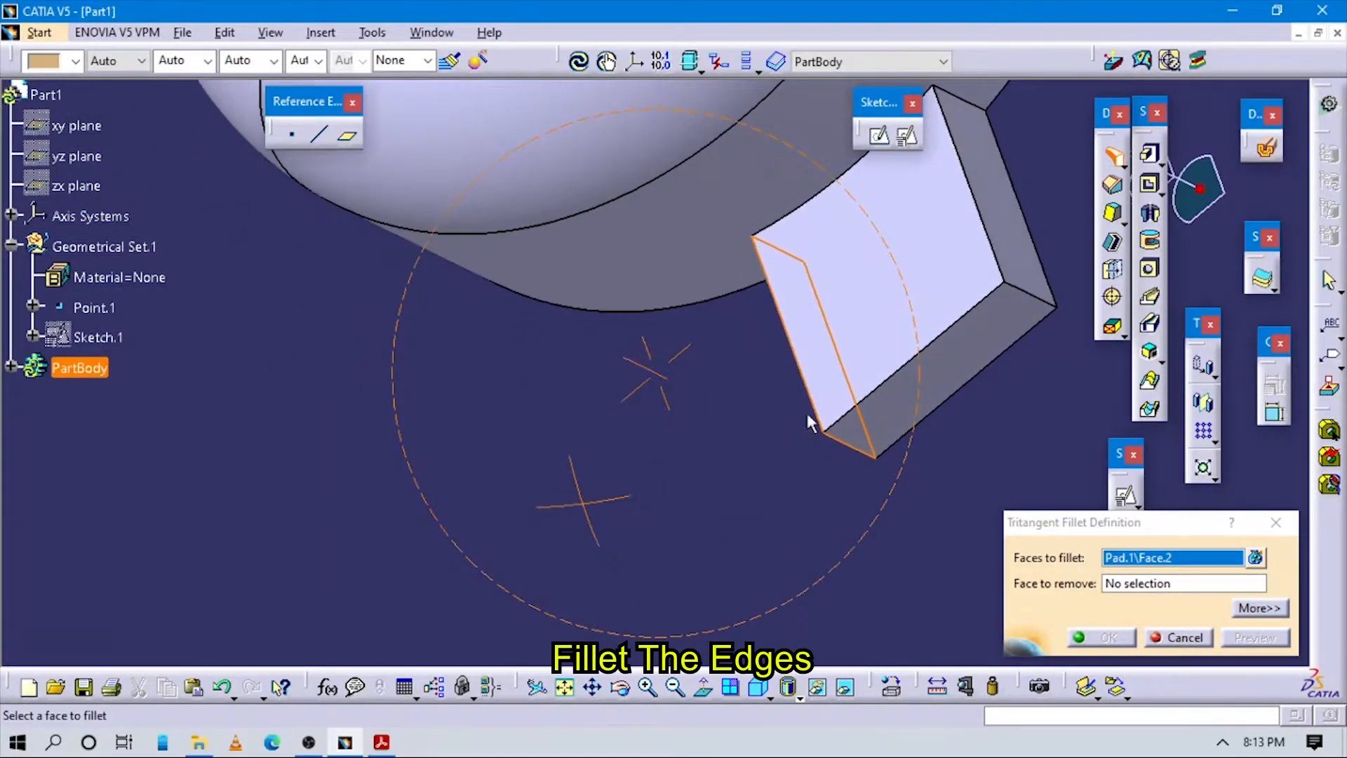
pyautogui.click(994, 201)
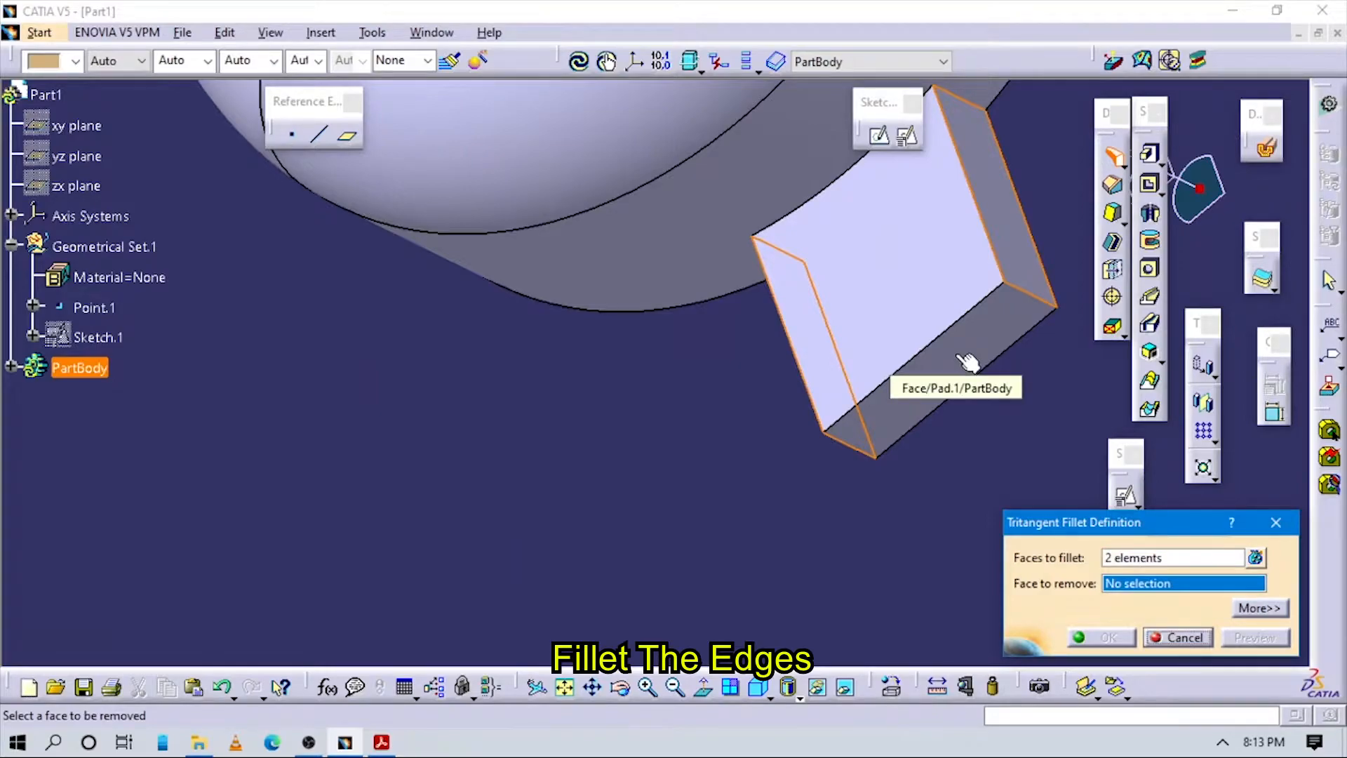
pyautogui.click(960, 356)
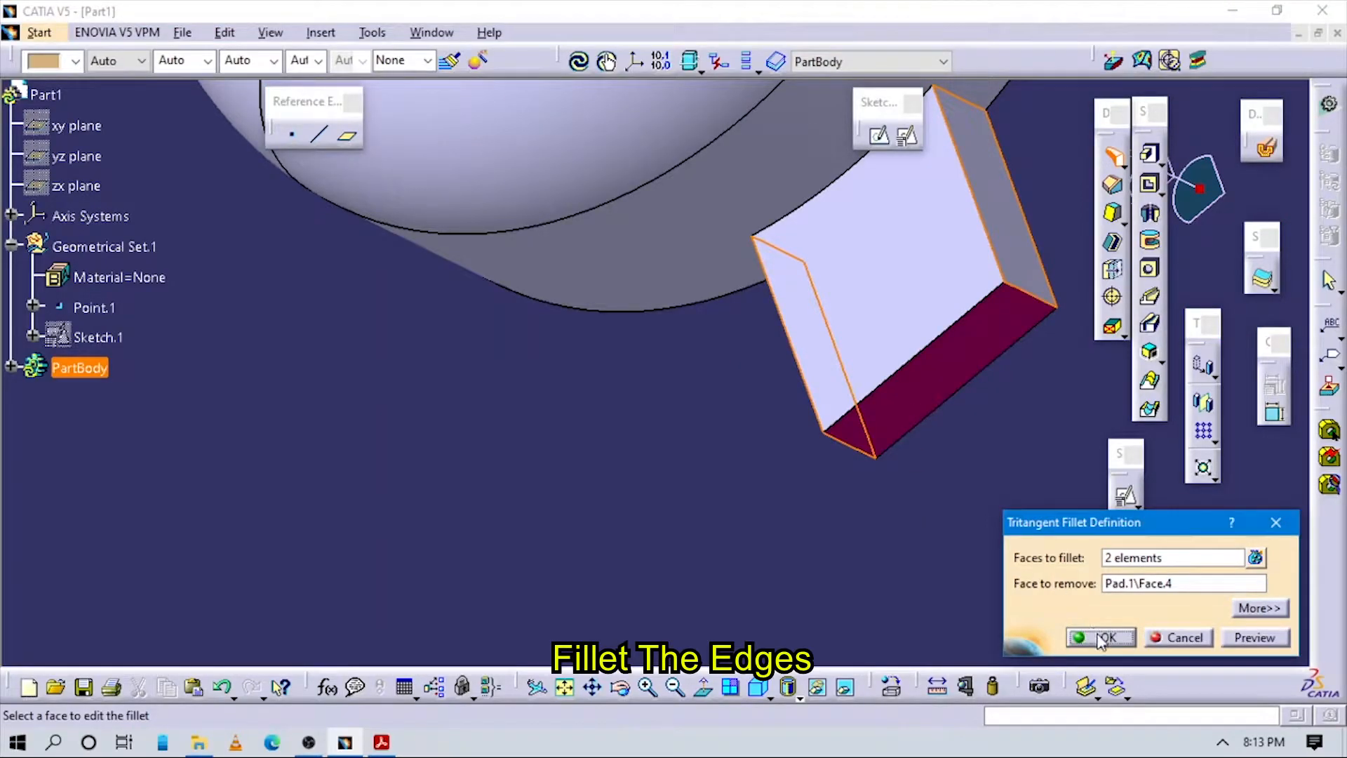
pyautogui.click(1100, 638)
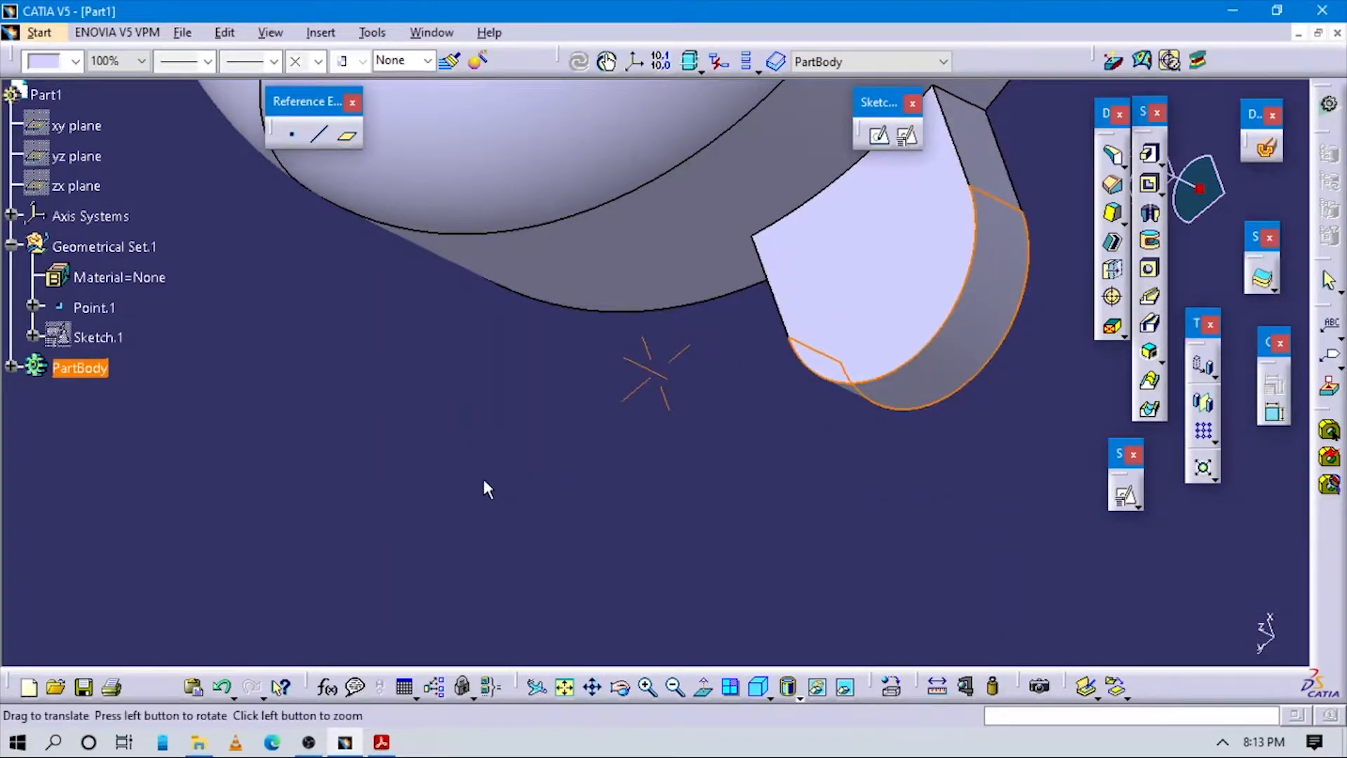
# Start a circular pattern of the flange pad and check the flange count and spacing in the PDF drawing
pyautogui.moveTo(487, 489); pyautogui.dragTo(624, 572, button='middle')
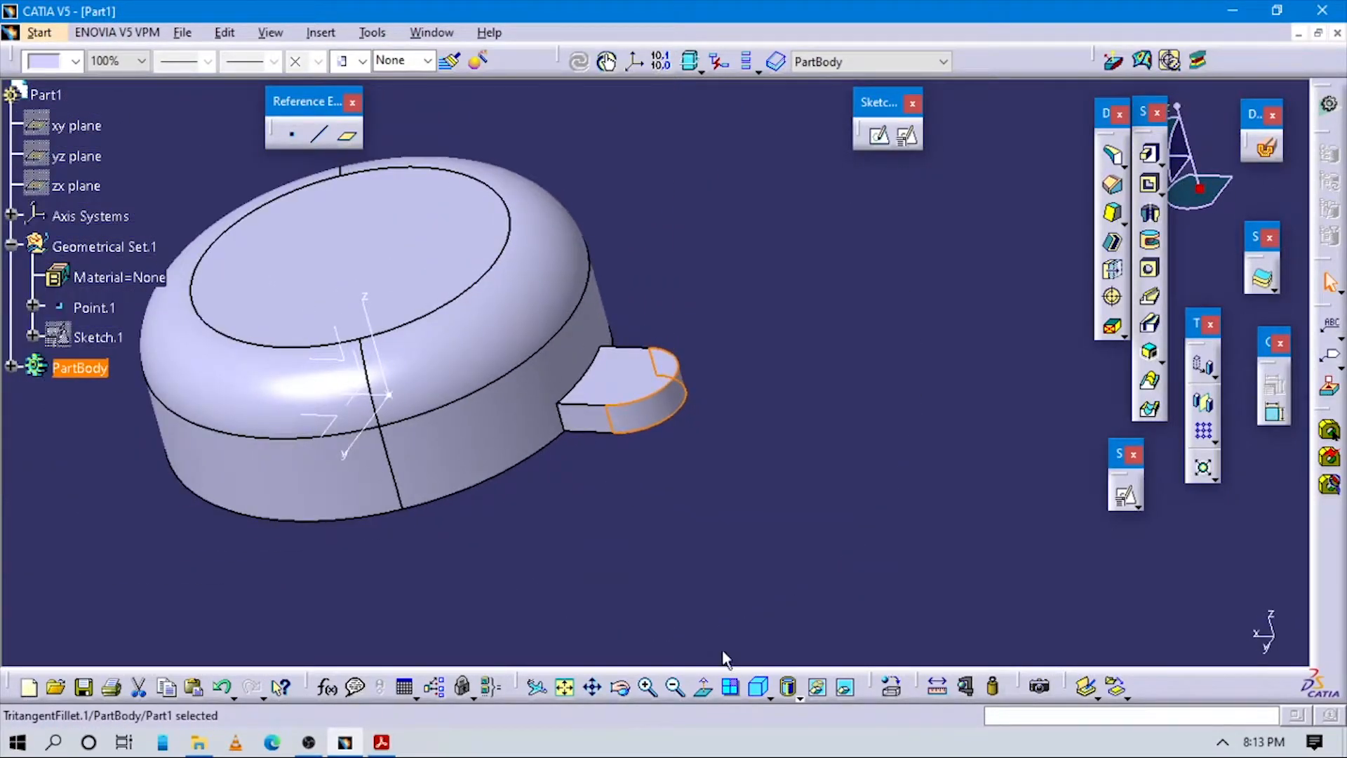
pyautogui.click(760, 695)
pyautogui.moveTo(725, 547); pyautogui.dragTo(701, 455, button='middle')
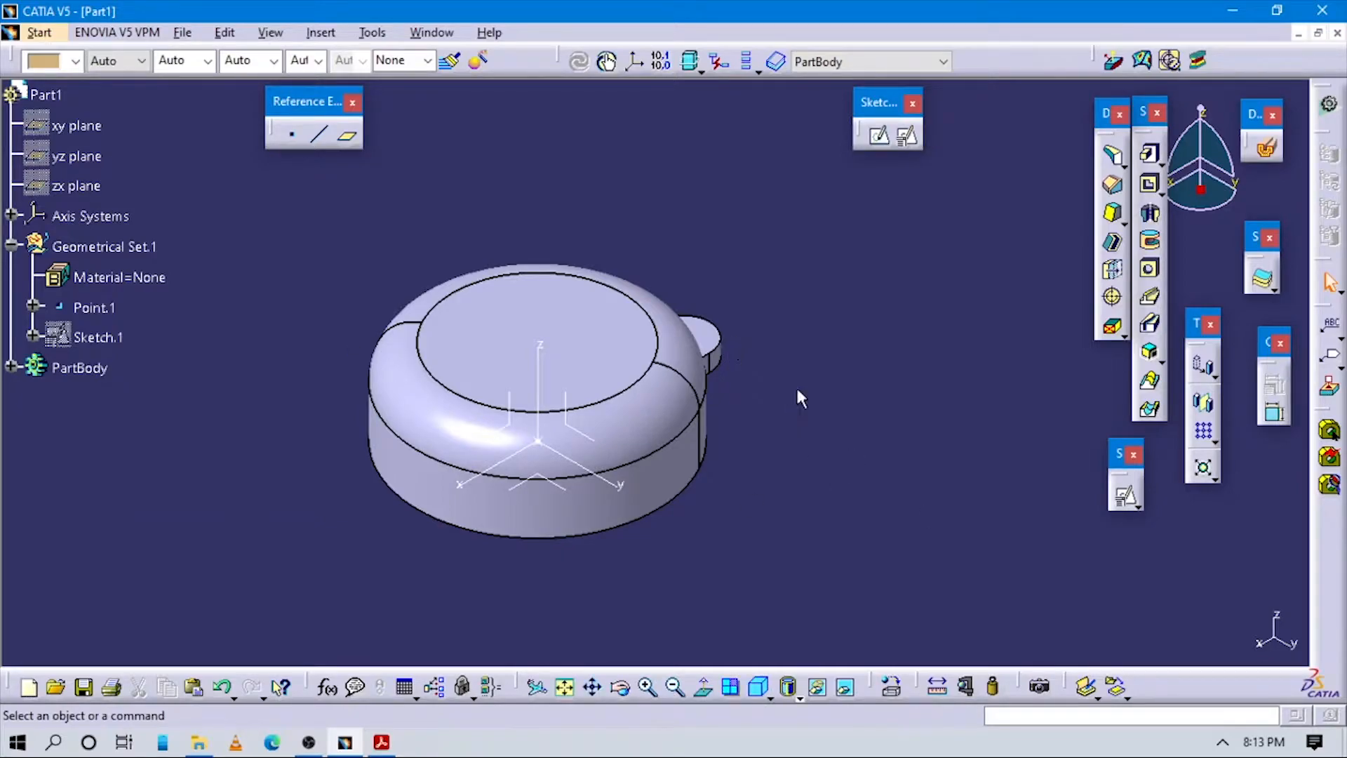
pyautogui.click(710, 337)
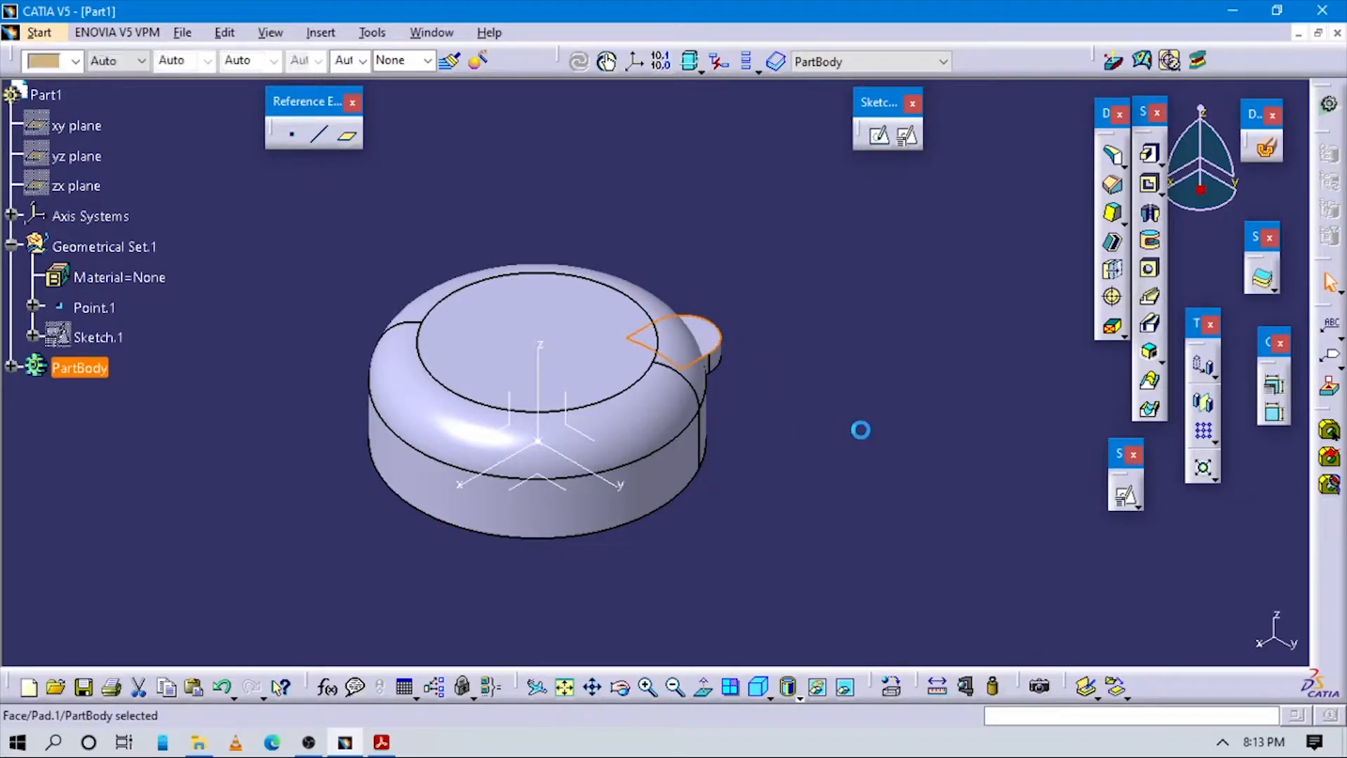
pyautogui.click(860, 430)
pyautogui.click(703, 336)
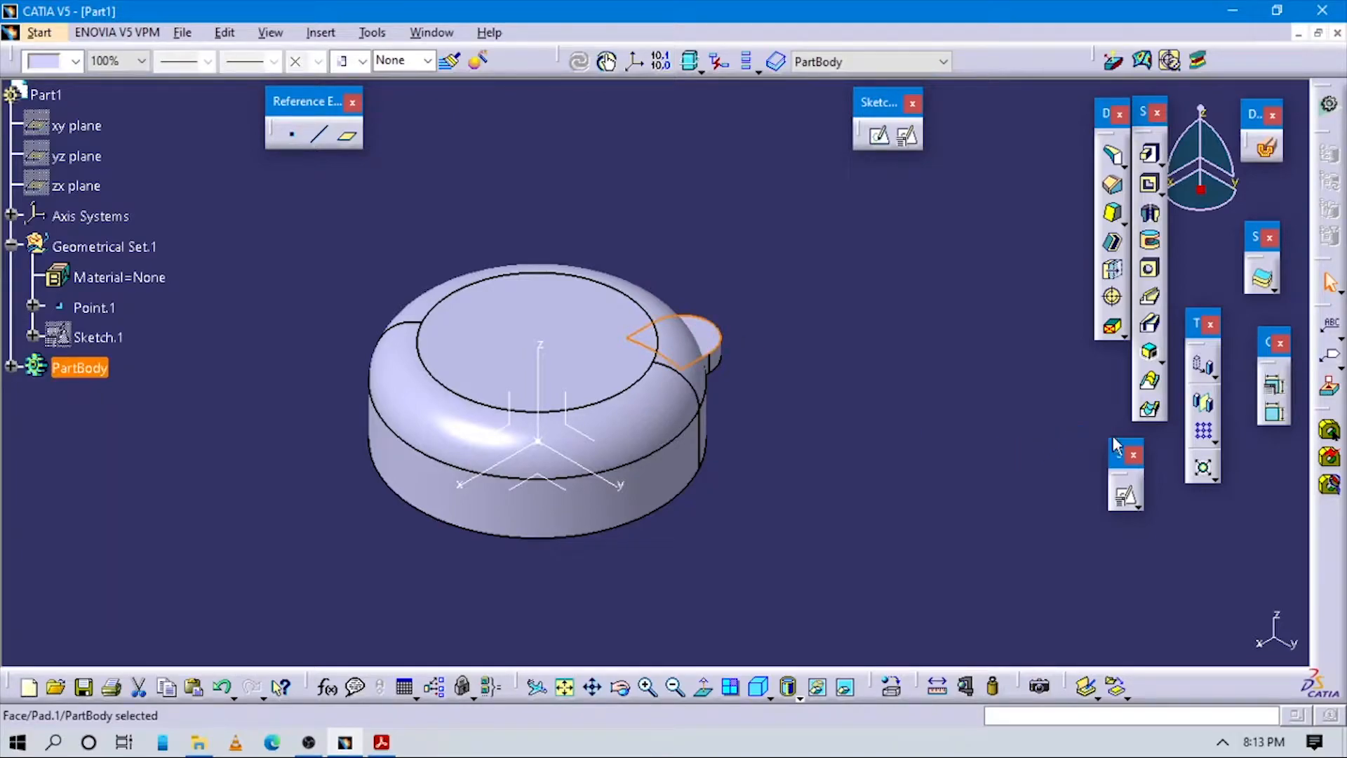
pyautogui.click(1216, 443)
pyautogui.click(1243, 457)
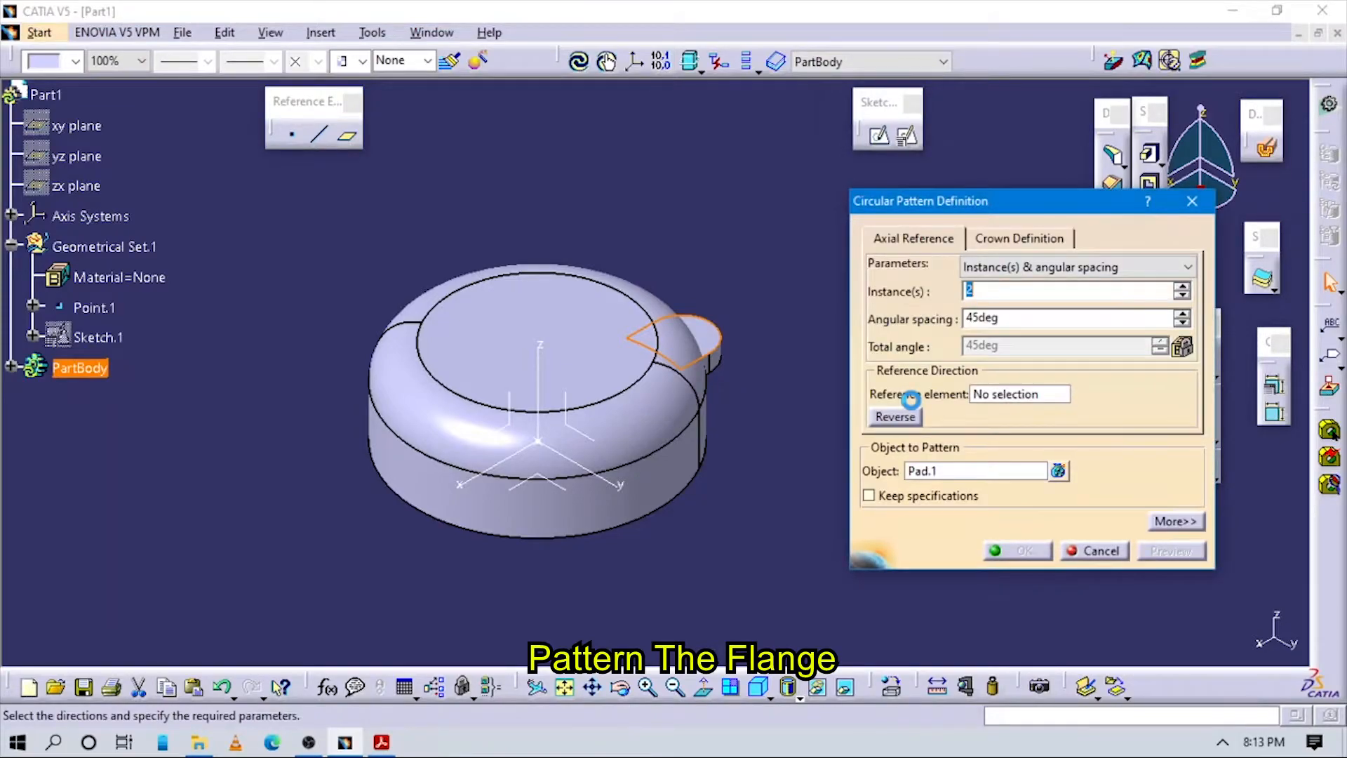
pyautogui.hotkey('alt', 'Tab')
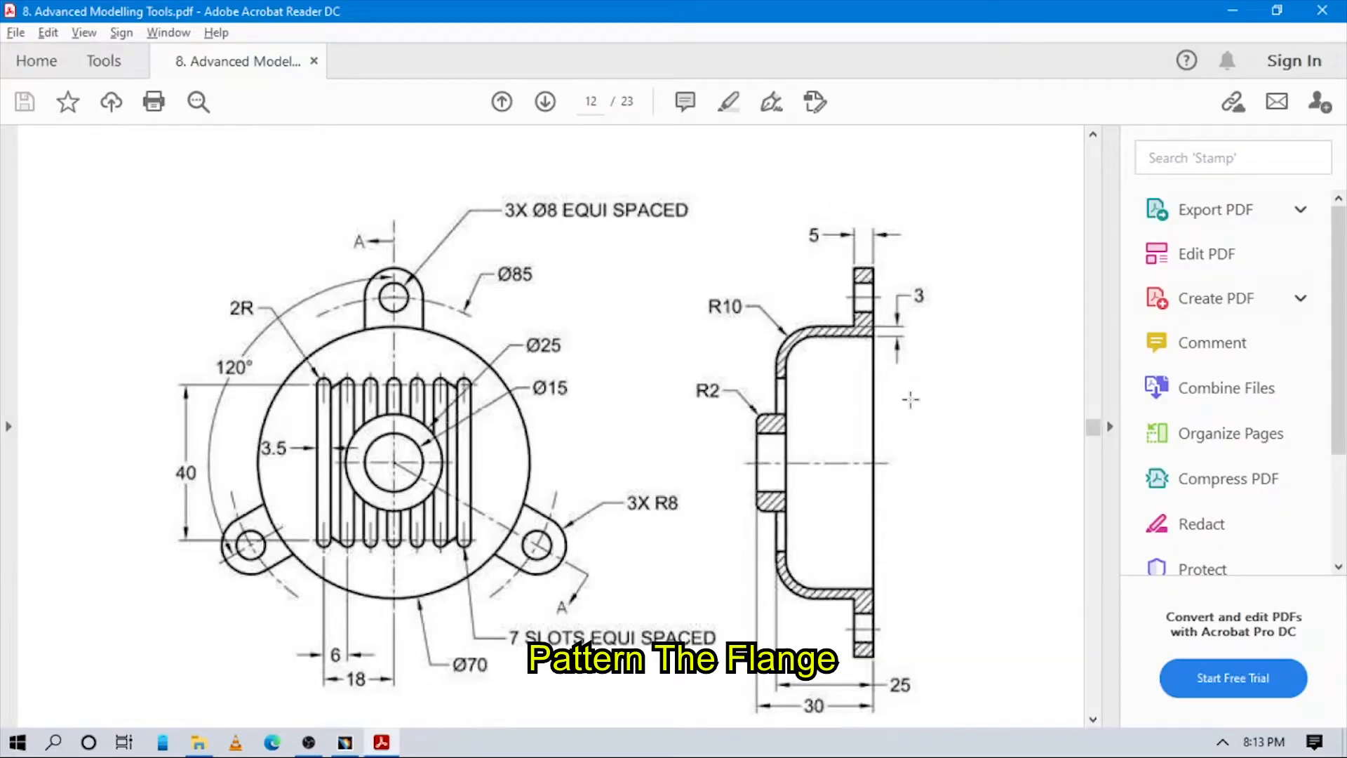
pyautogui.hotkey('alt', 'Tab')
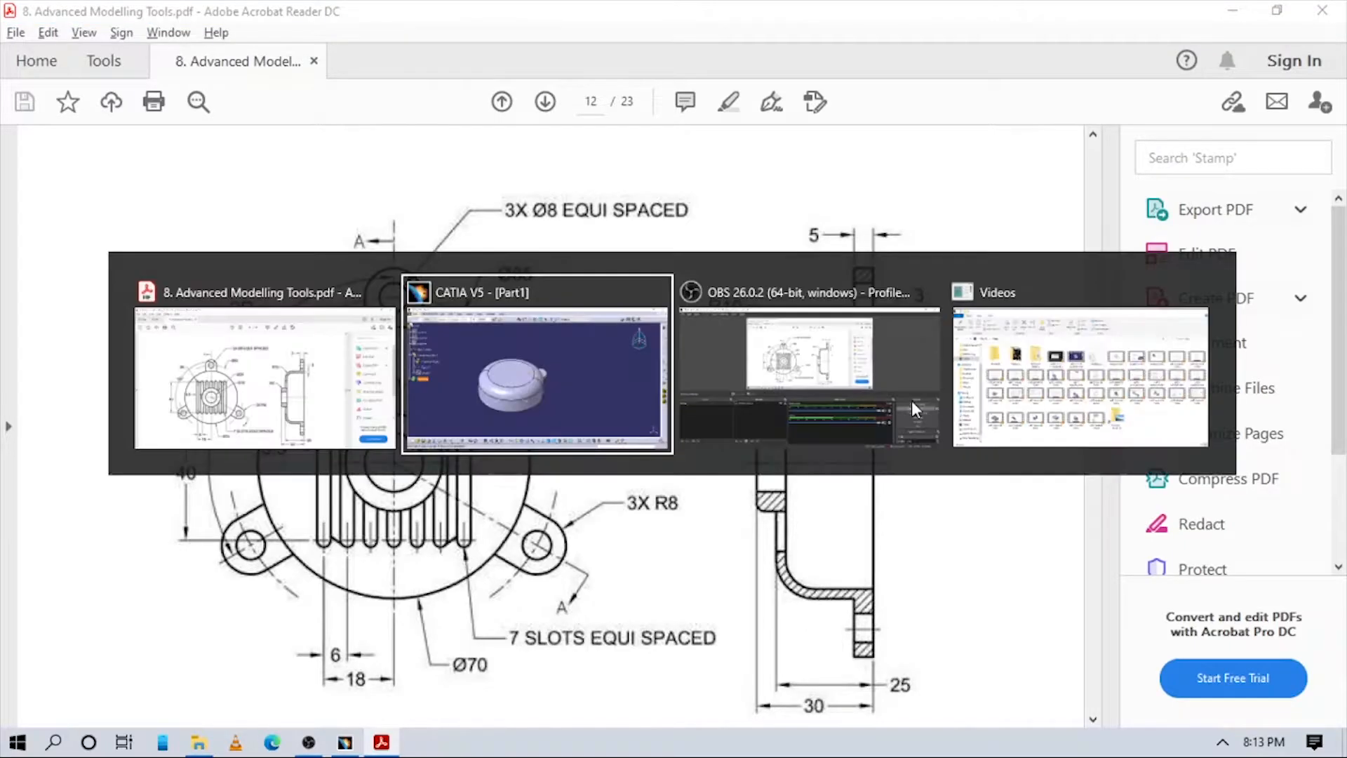
# Try to pattern the flange pad alone as a complete crown of 3 instances around the Z axis
pyautogui.moveTo(1014, 319); pyautogui.dragTo(842, 309)
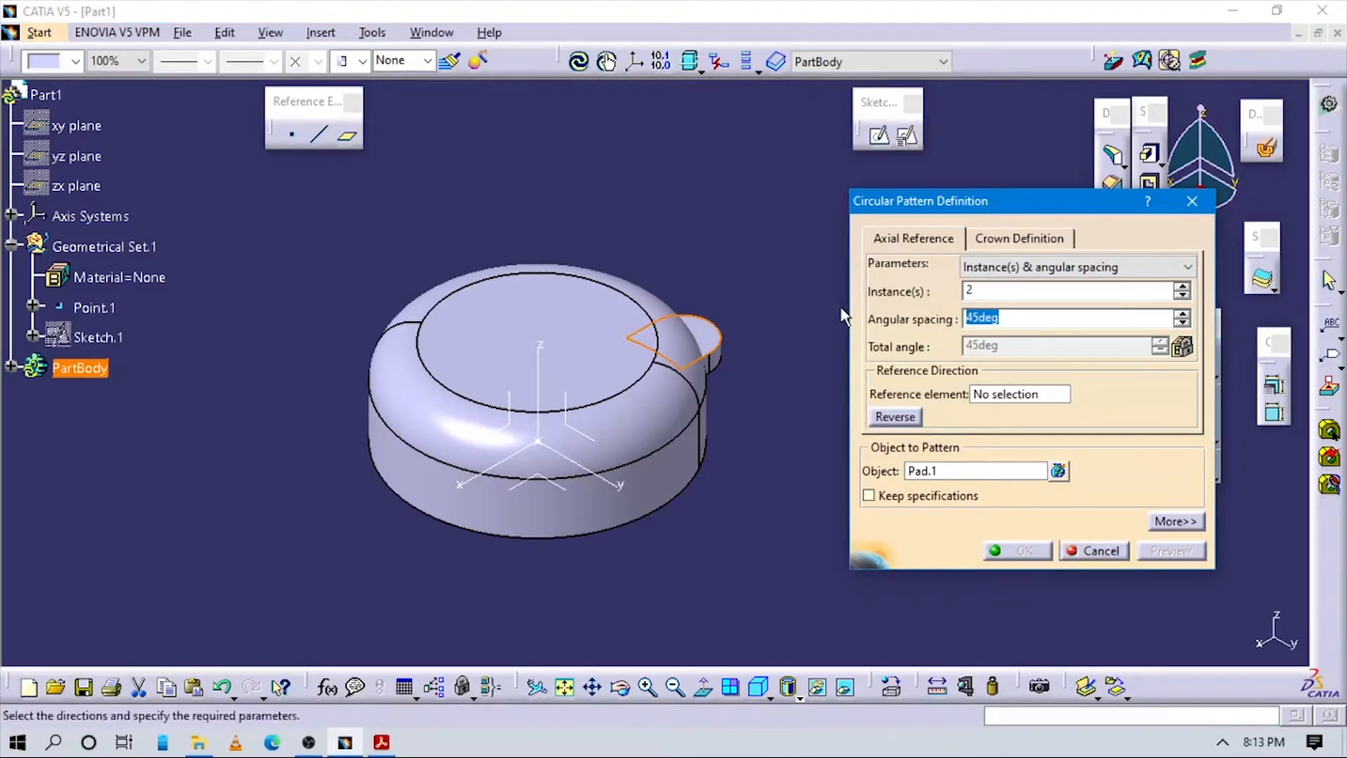
pyautogui.click(1048, 265)
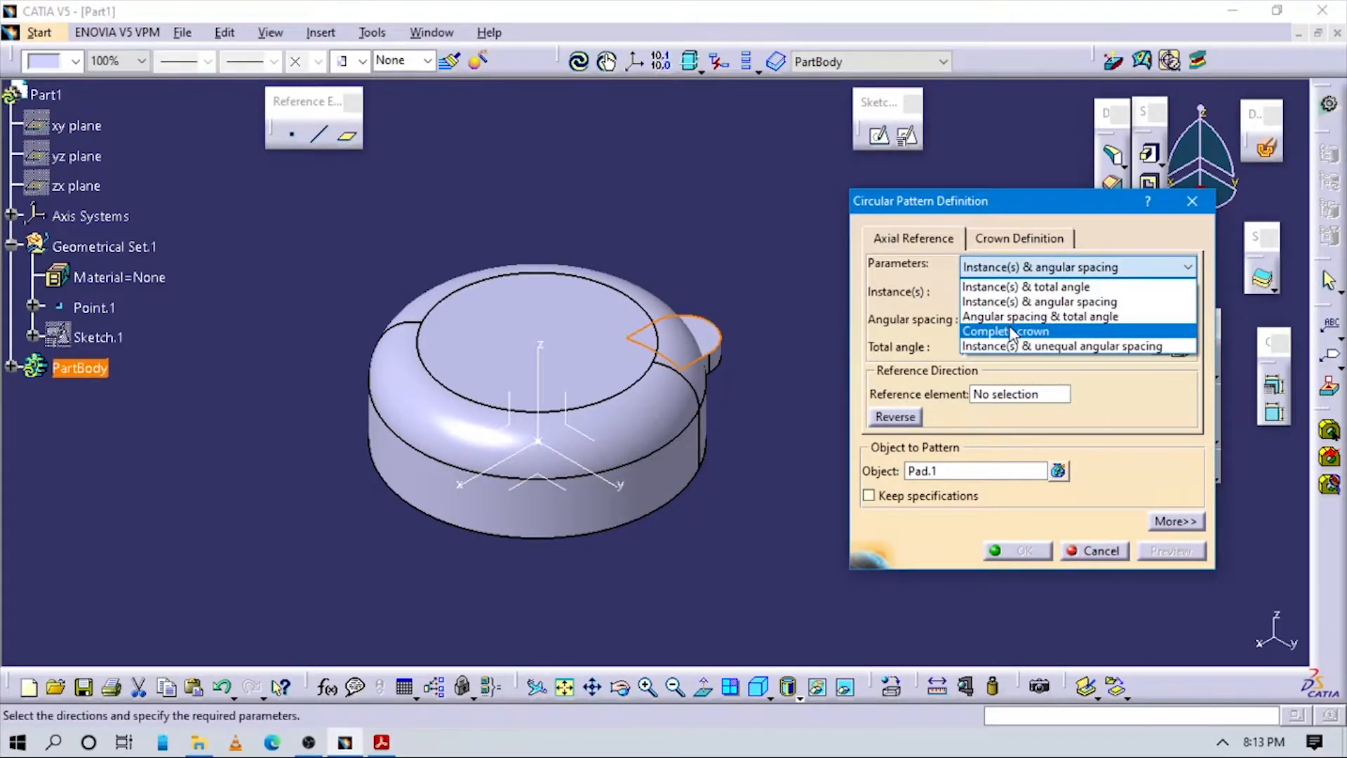
pyautogui.click(1010, 330)
pyautogui.moveTo(1009, 293); pyautogui.dragTo(851, 298)
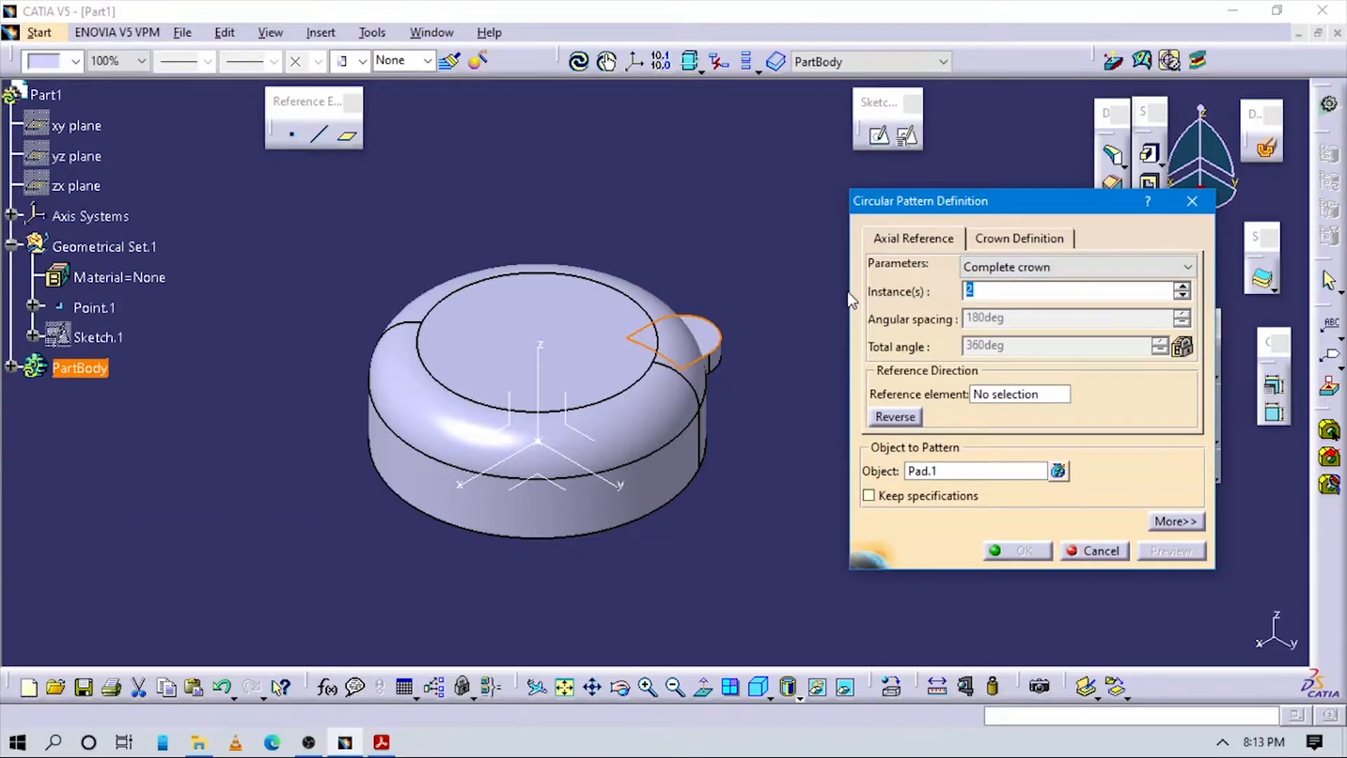
pyautogui.click(999, 294)
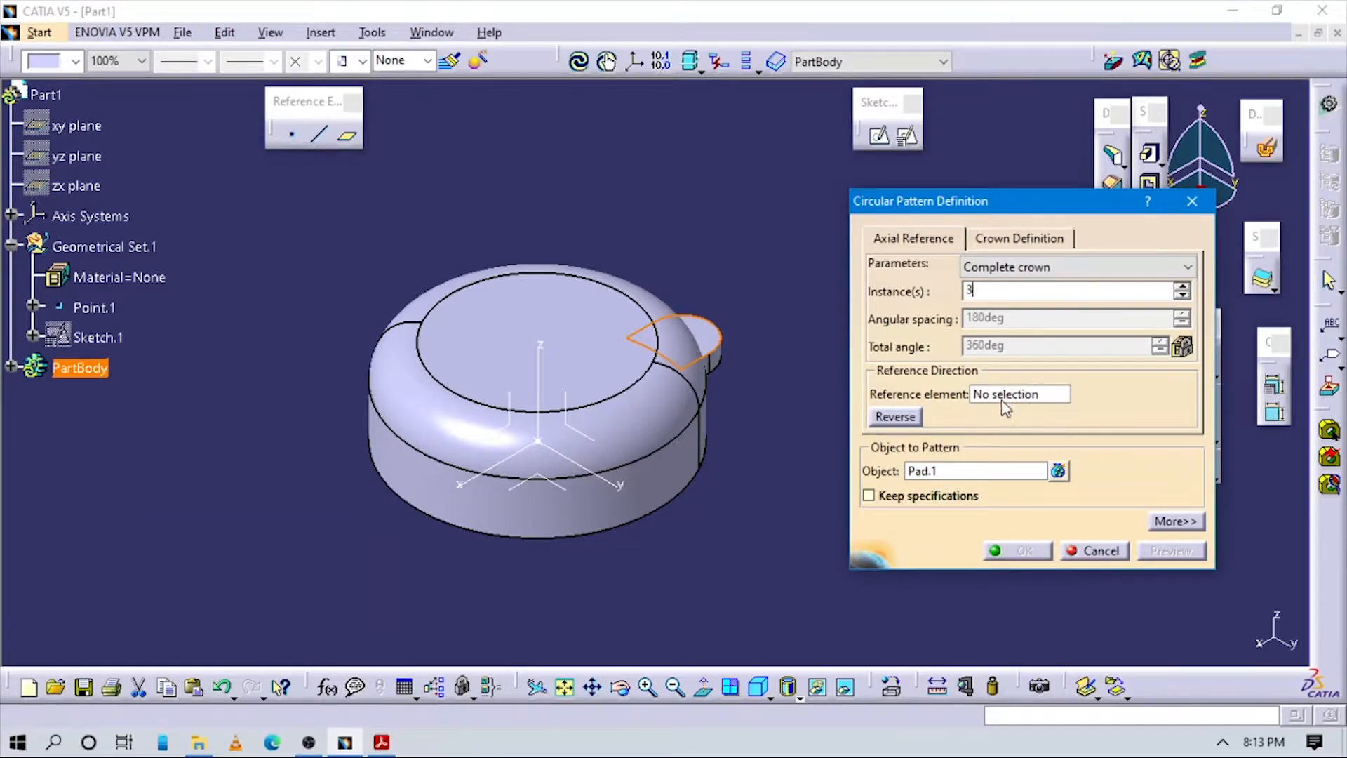
pyautogui.click(910, 390)
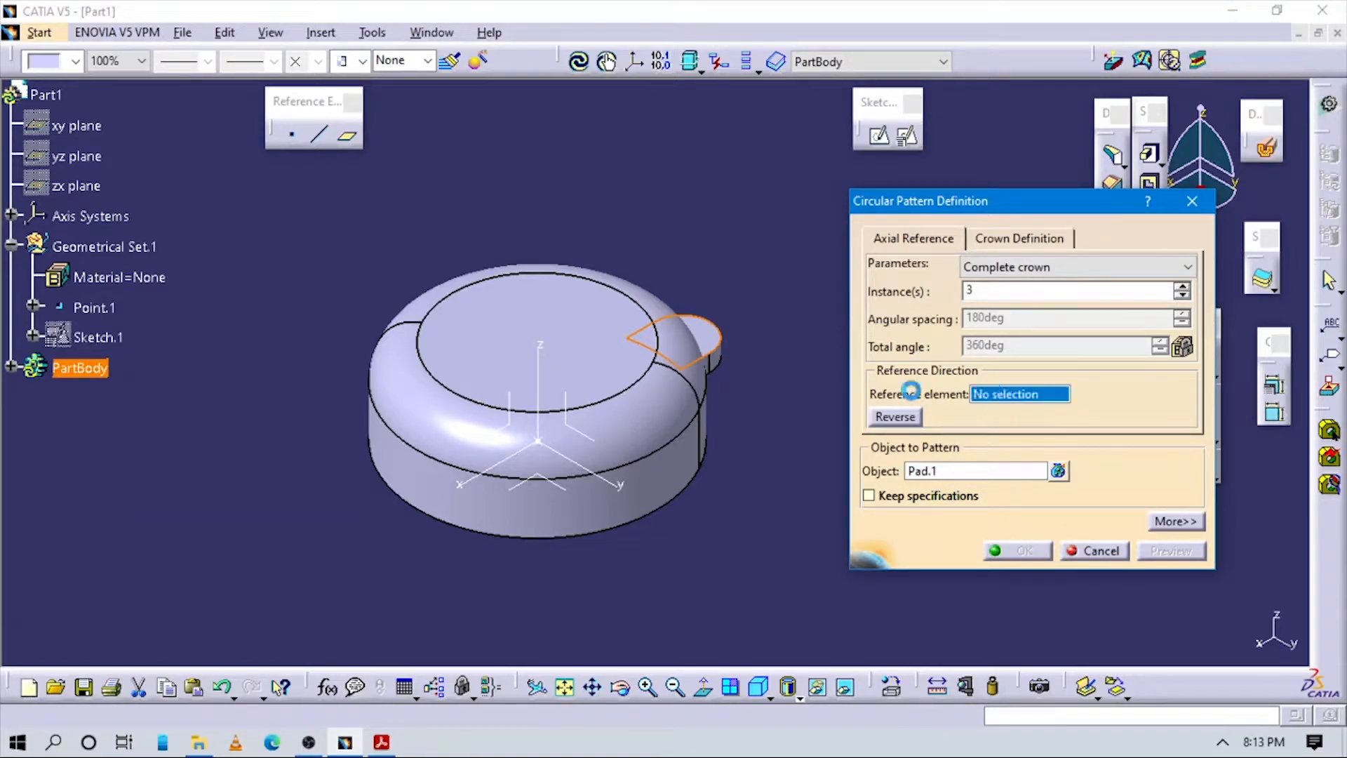
pyautogui.click(539, 366)
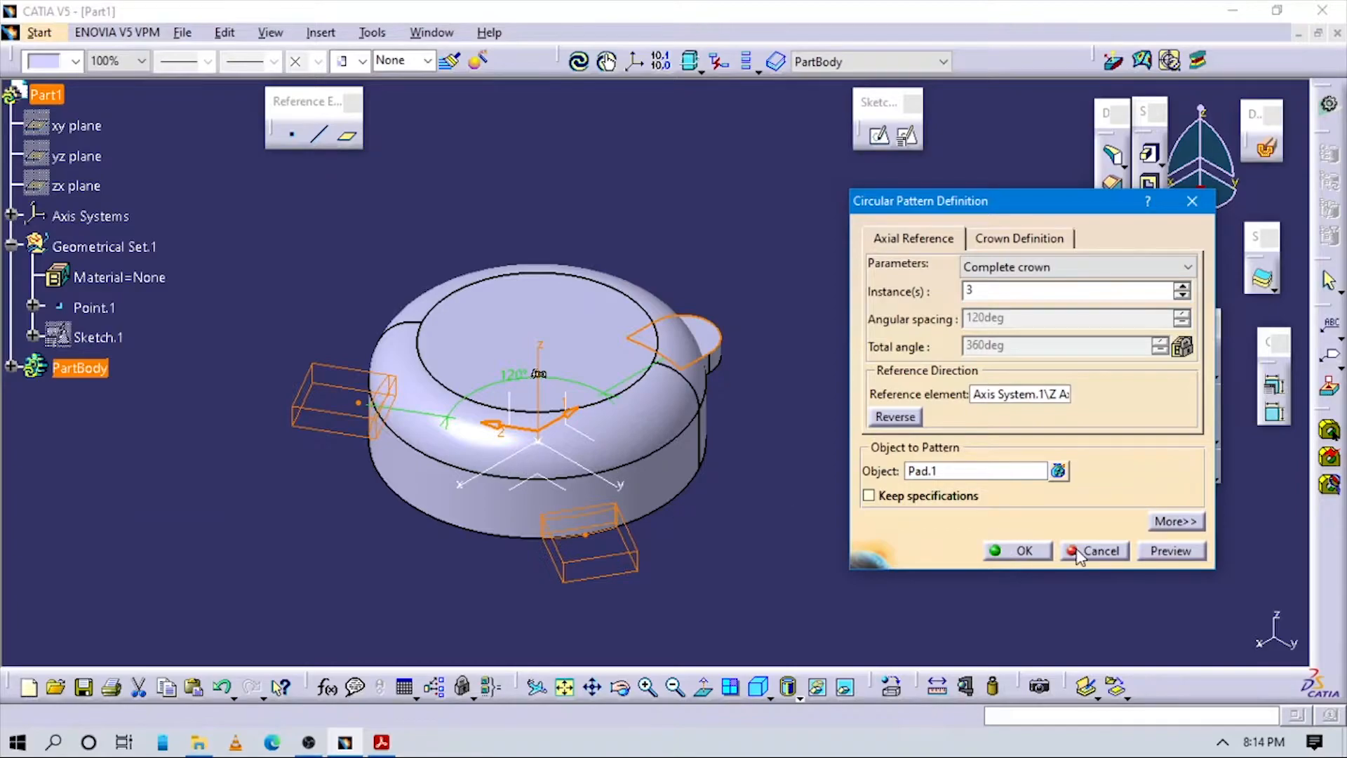
pyautogui.click(1019, 550)
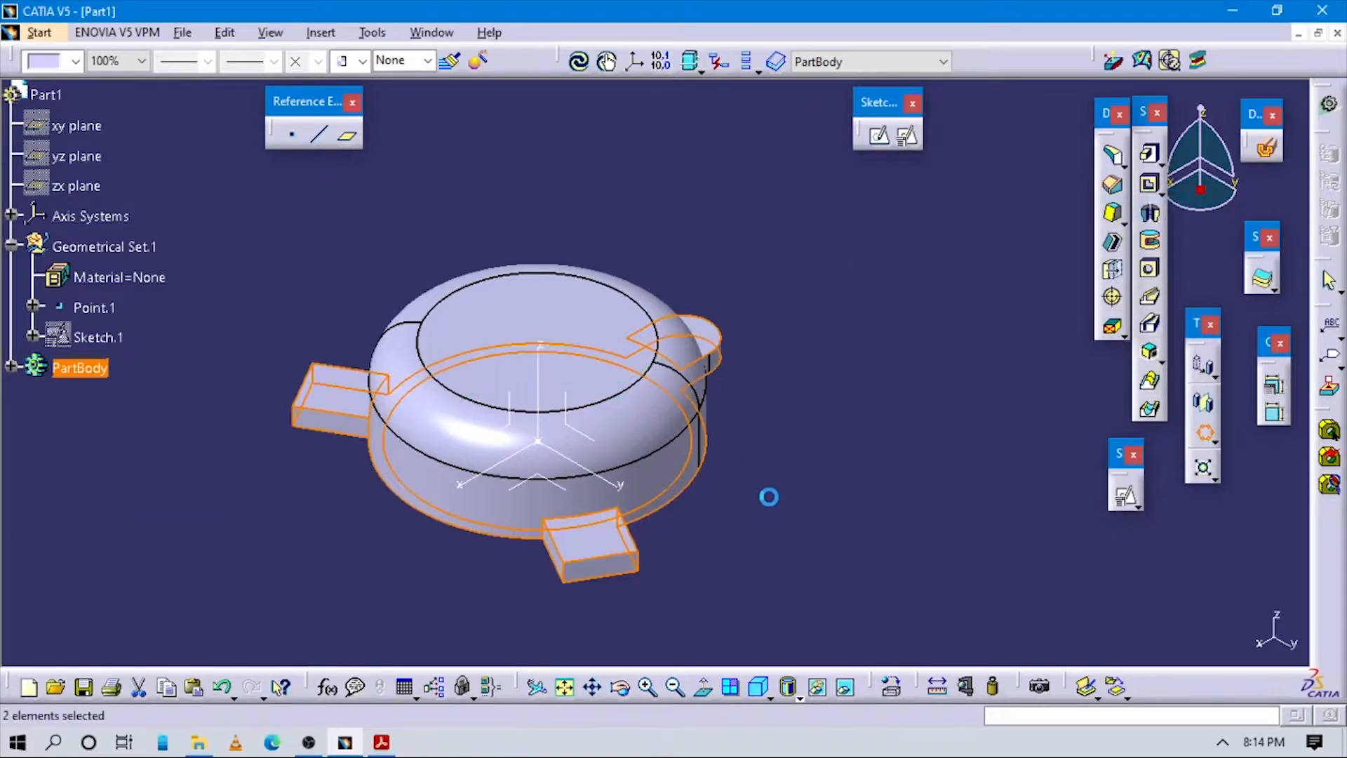
pyautogui.click(756, 499)
# Expand the part body's features and delete the circular pattern of the flange pad
pyautogui.moveTo(718, 513); pyautogui.dragTo(769, 430, button='middle')
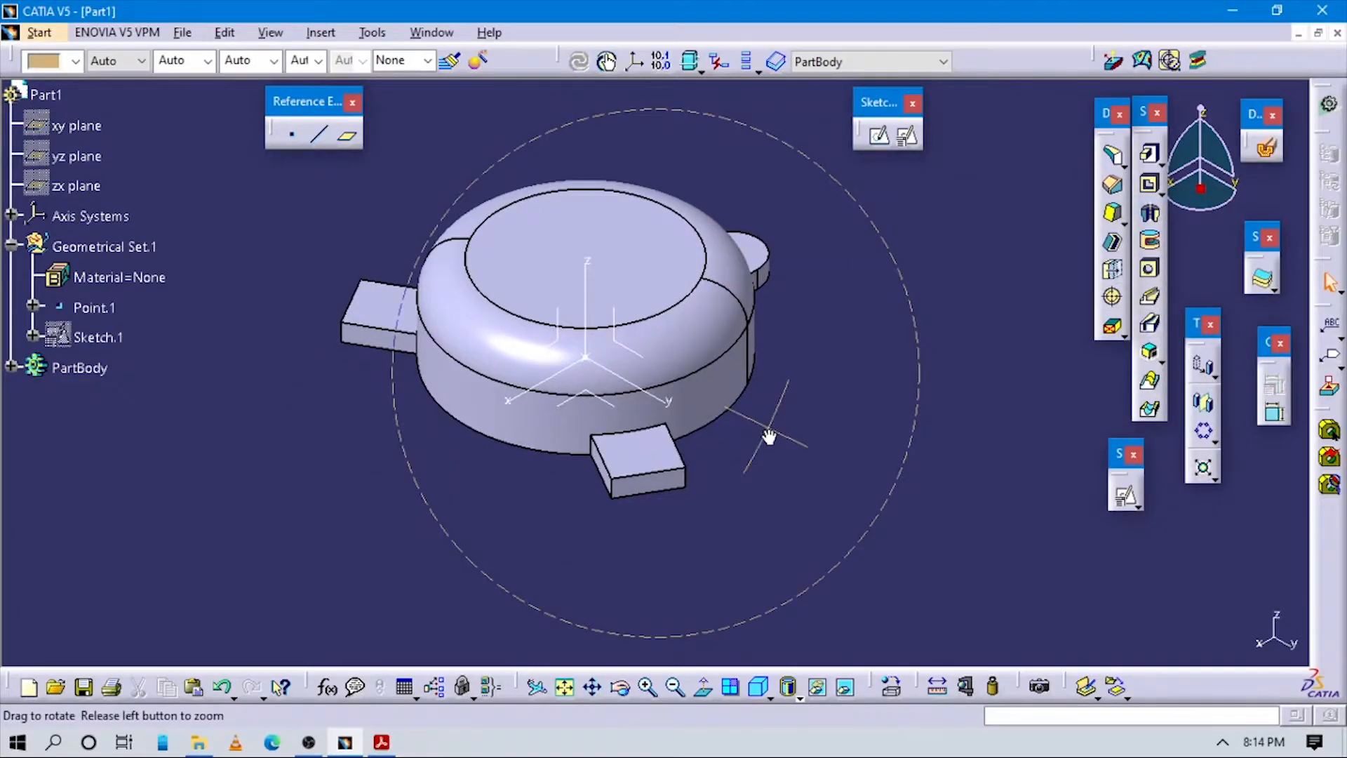
pyautogui.moveTo(470, 478); pyautogui.dragTo(448, 427, button='middle')
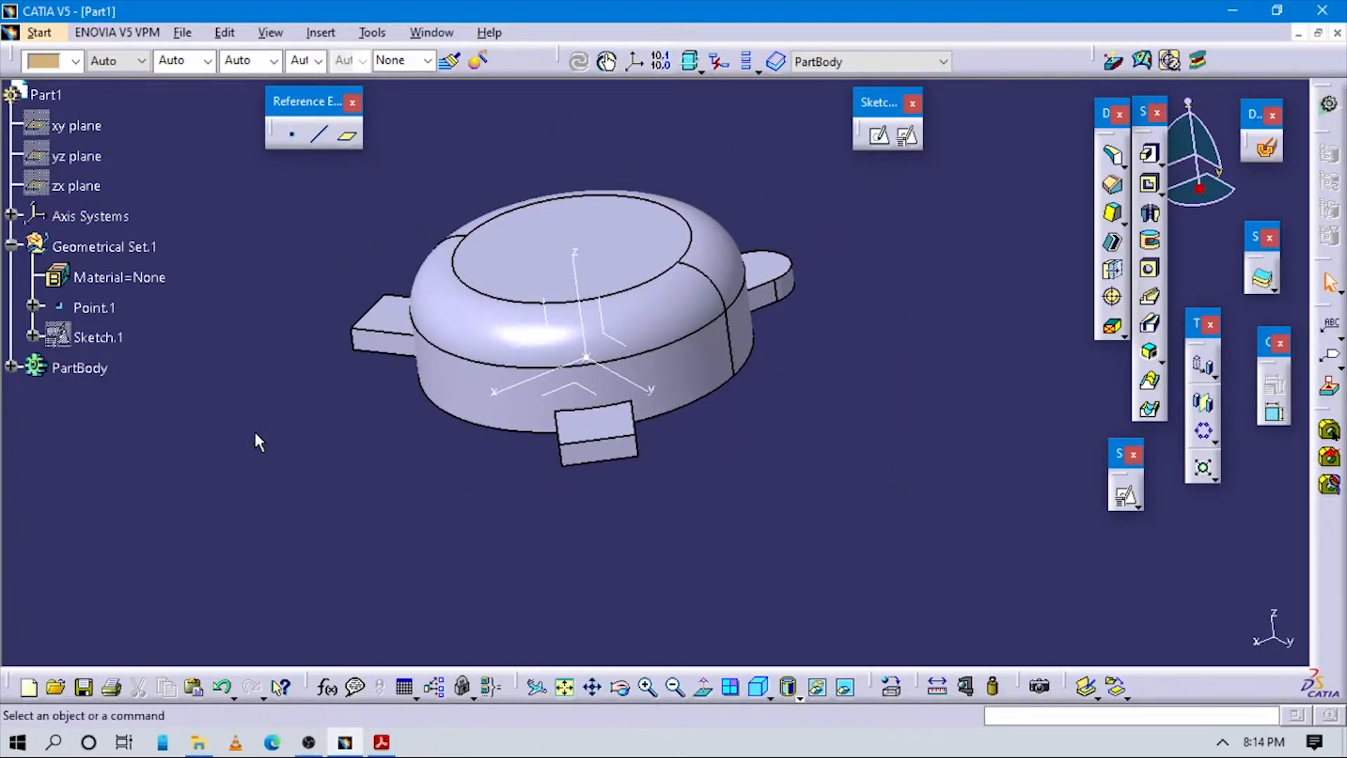
pyautogui.click(10, 369)
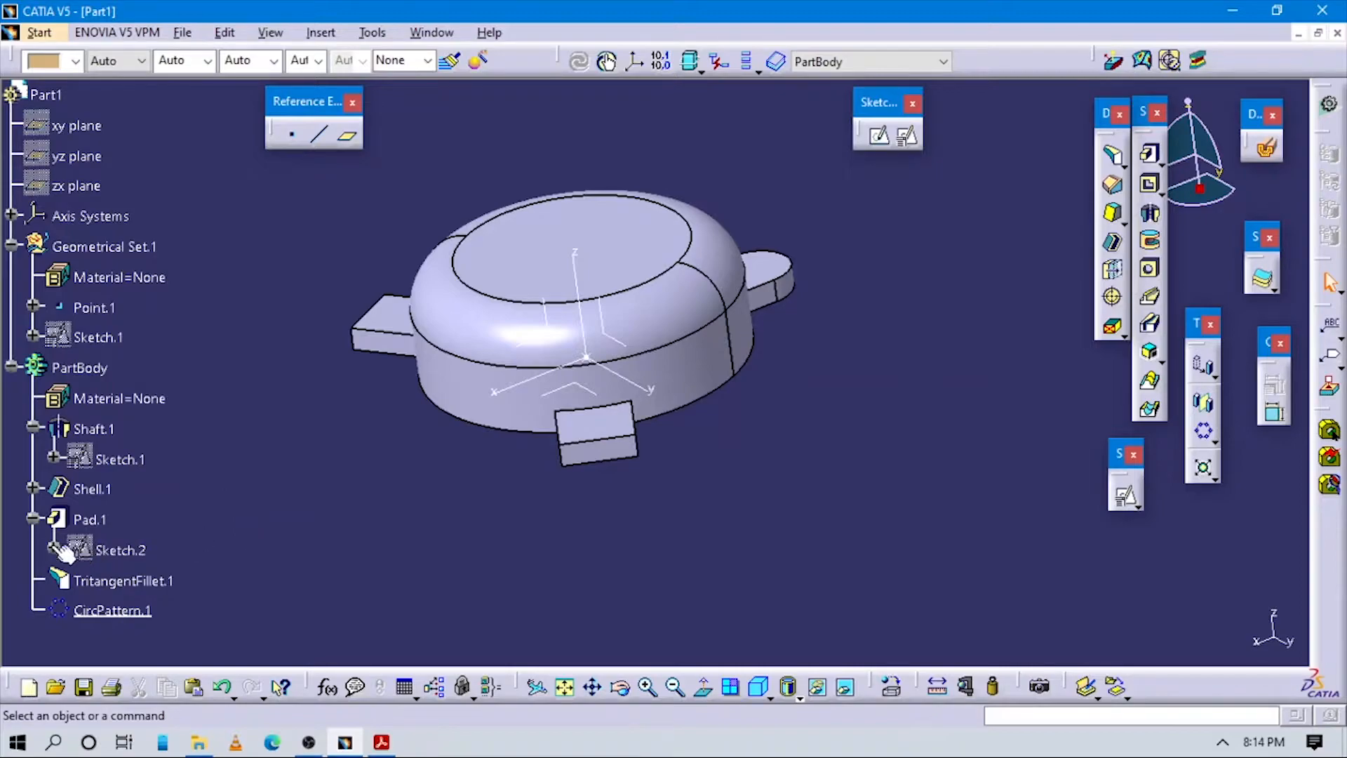
pyautogui.click(28, 517)
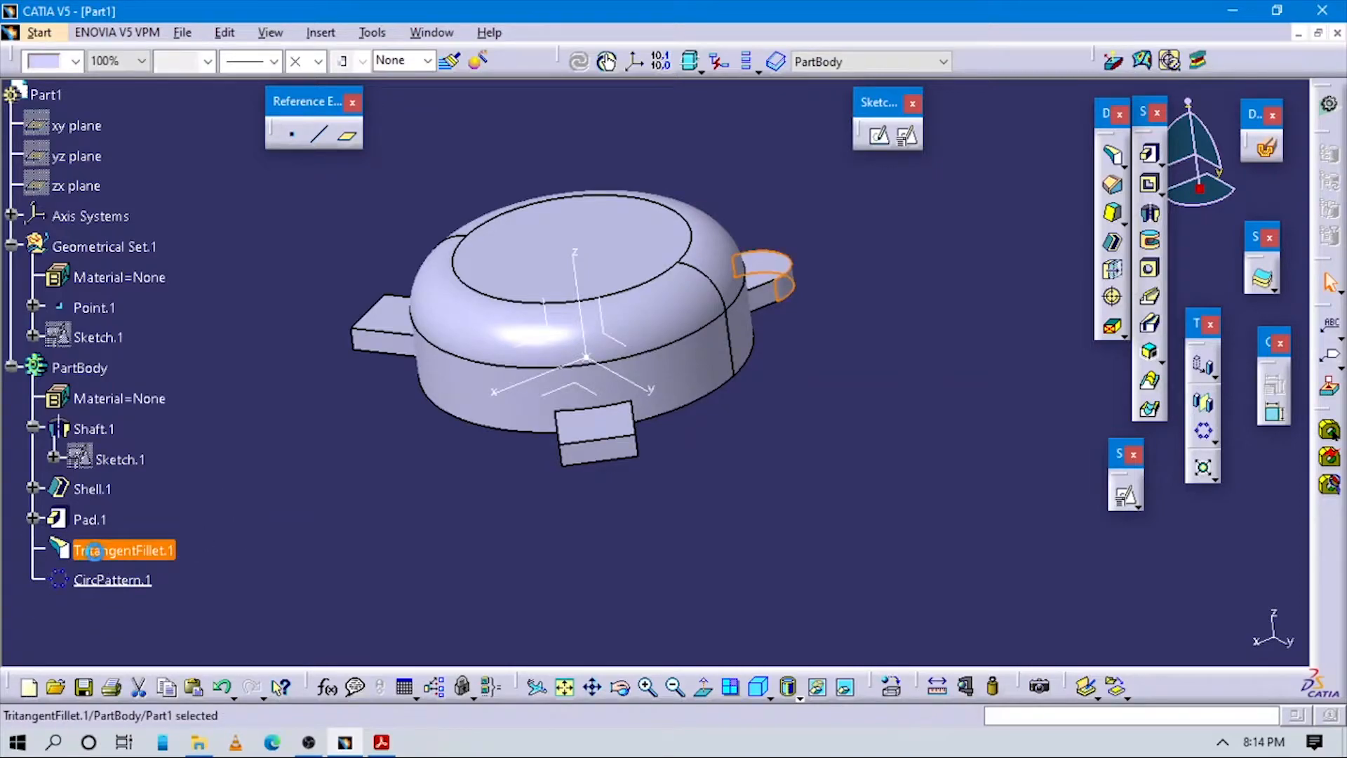
pyautogui.click(90, 519)
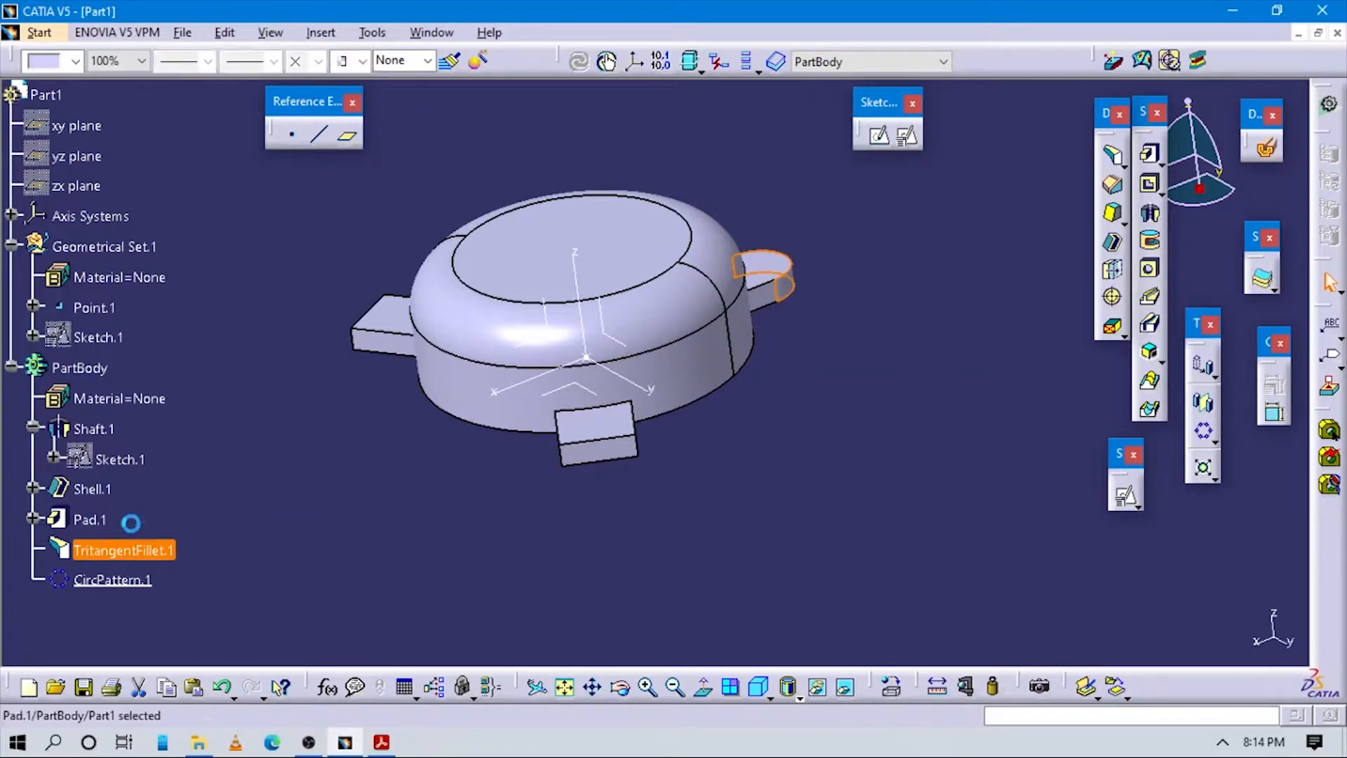
pyautogui.click(112, 579)
pyautogui.press('Delete')
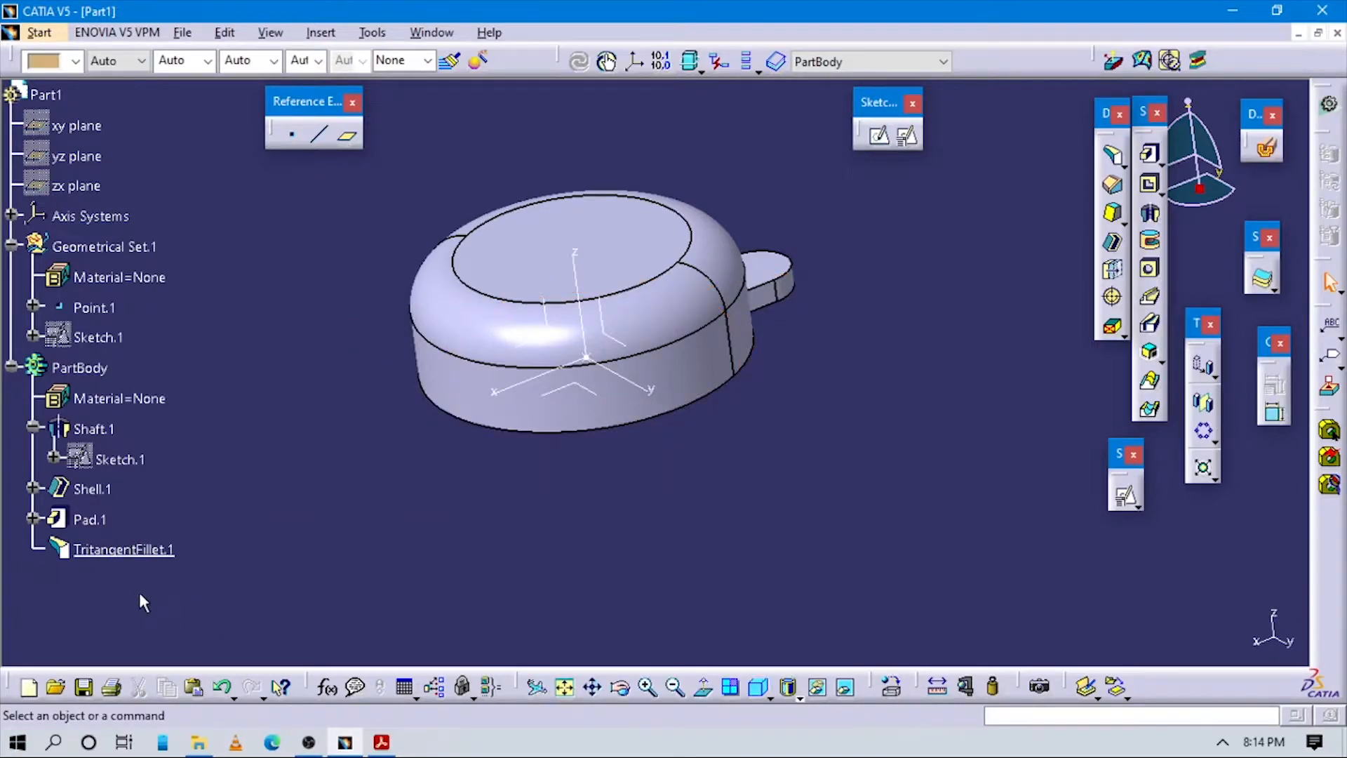
# Pattern the flange pad together with its tritangent fillet as a complete crown of 3 instances around the Z axis
pyautogui.click(139, 550)
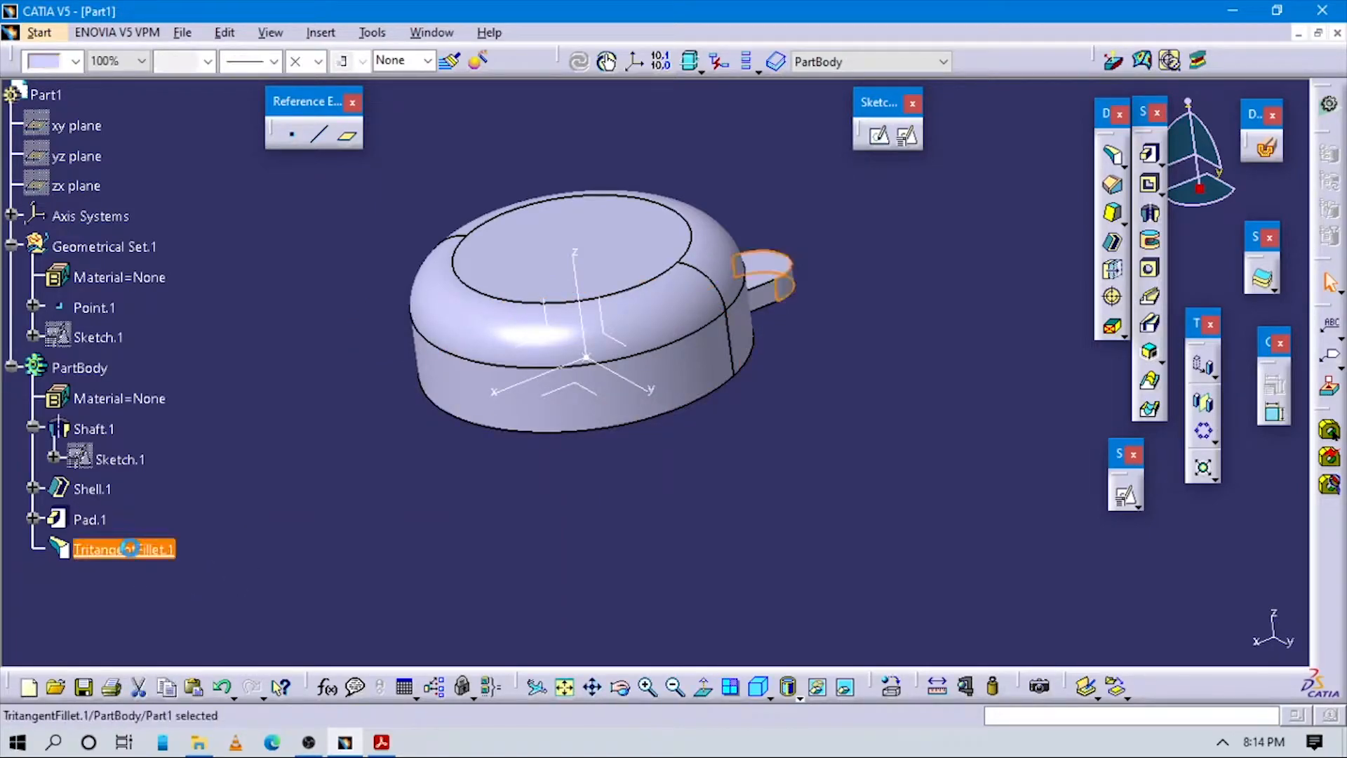
pyautogui.keyDown('ctrl'); pyautogui.click(90, 520); pyautogui.keyUp('ctrl')
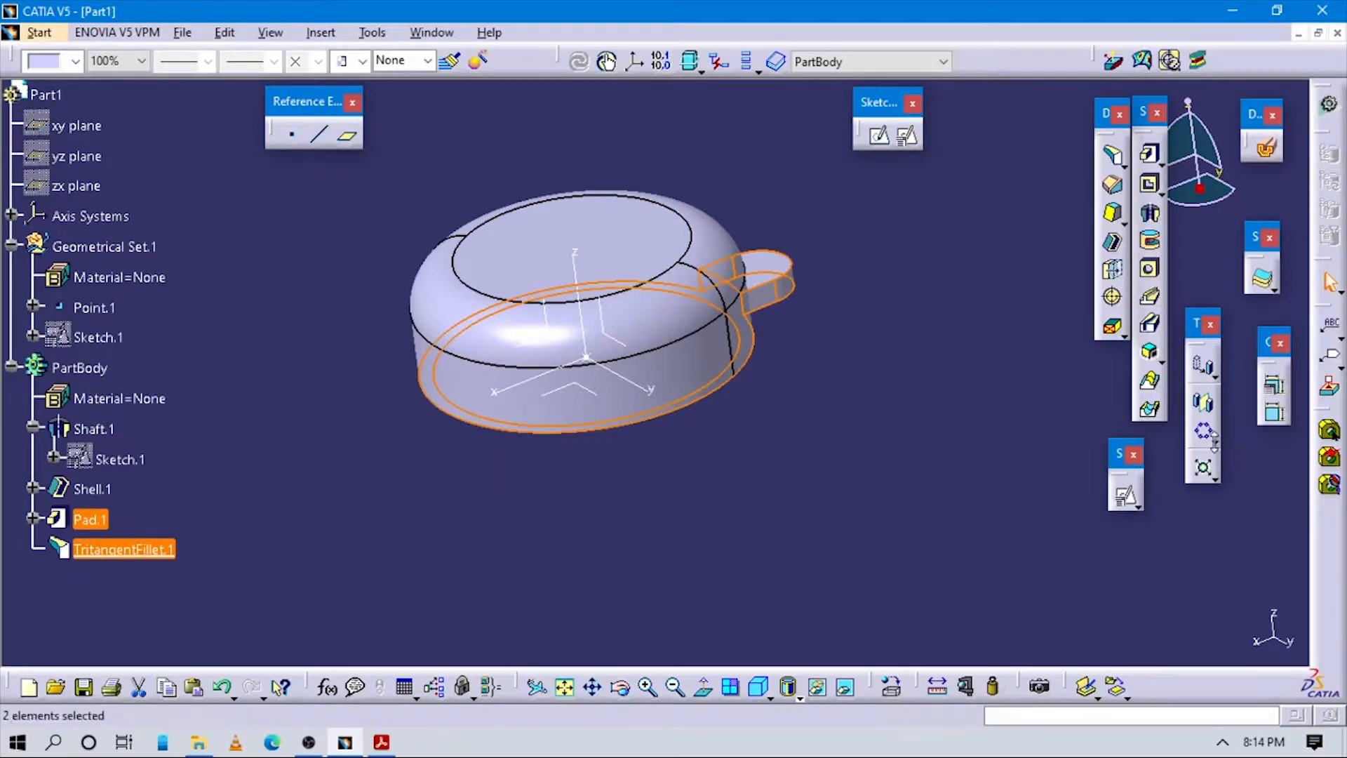
pyautogui.click(1203, 432)
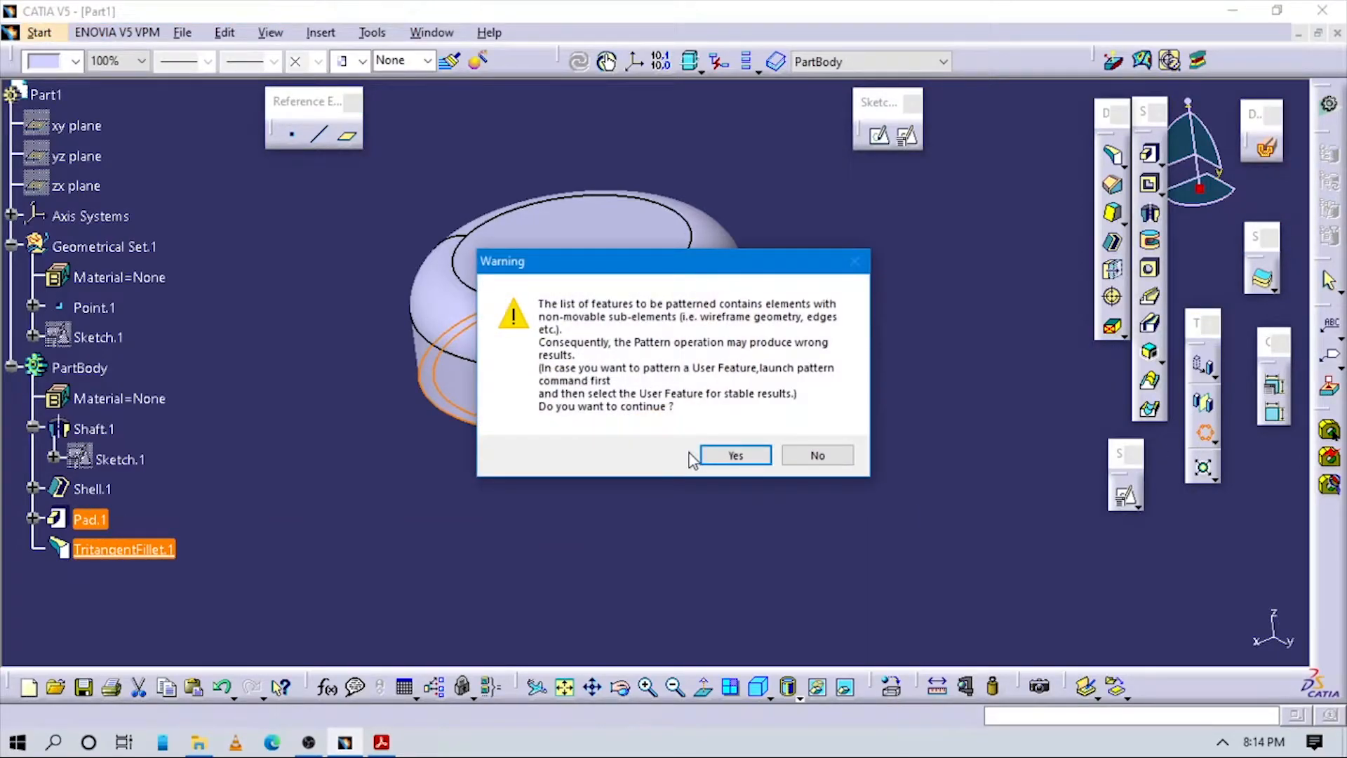
pyautogui.click(715, 457)
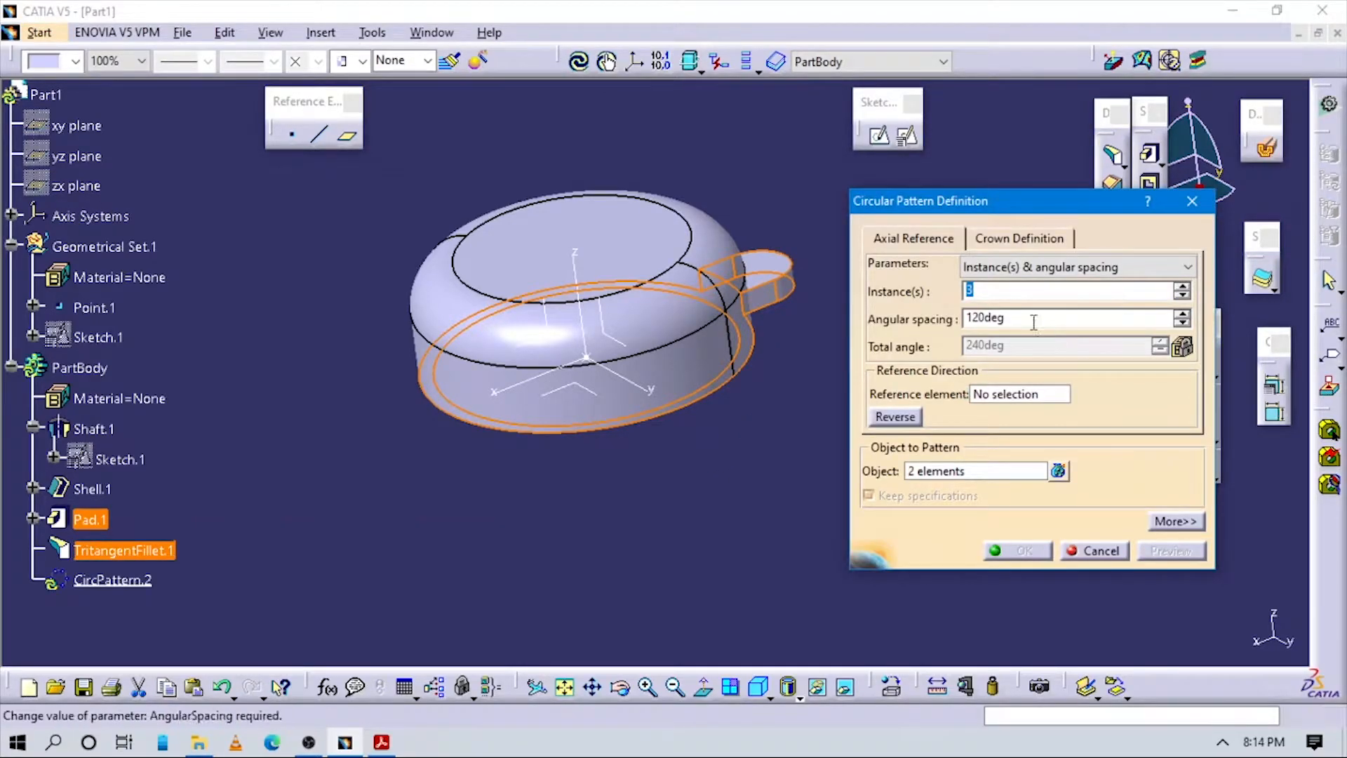
pyautogui.click(1001, 273)
pyautogui.click(996, 331)
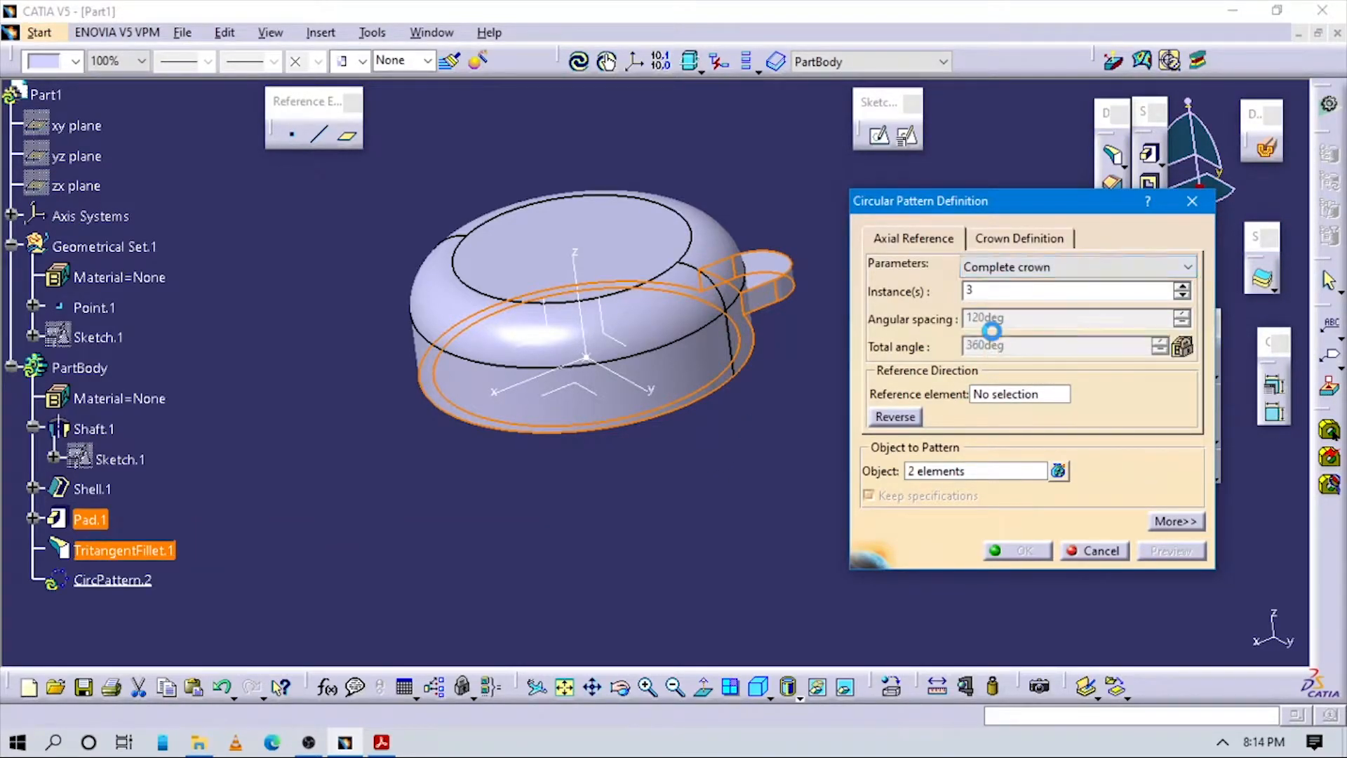
pyautogui.click(990, 395)
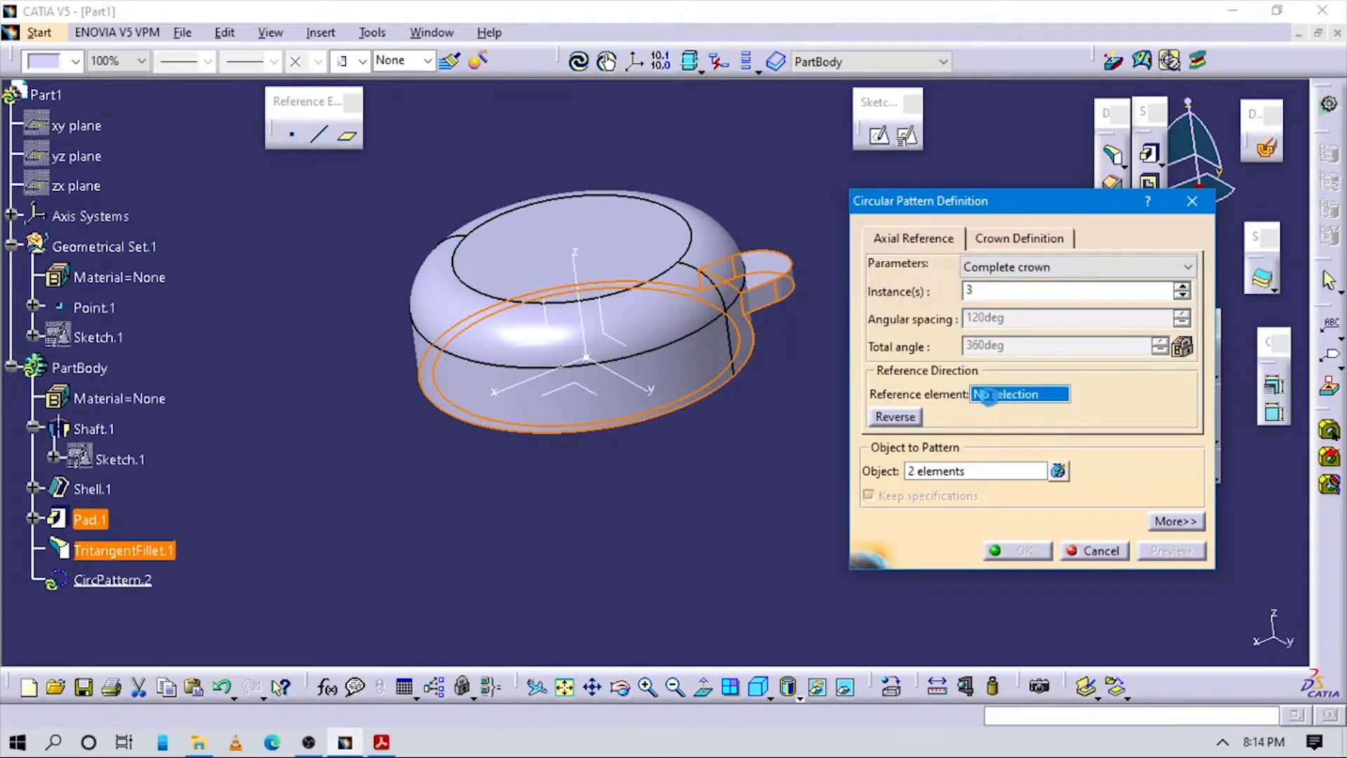
pyautogui.click(575, 266)
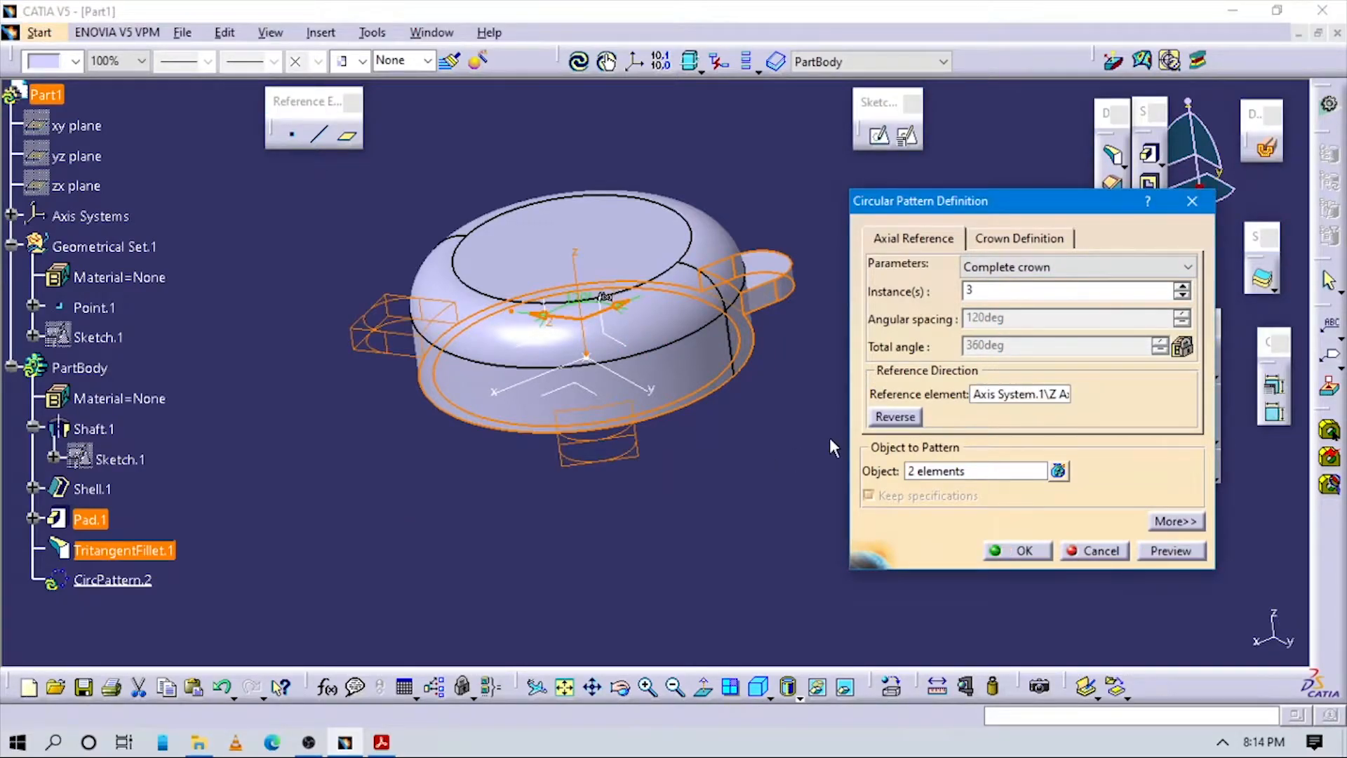
pyautogui.click(1018, 550)
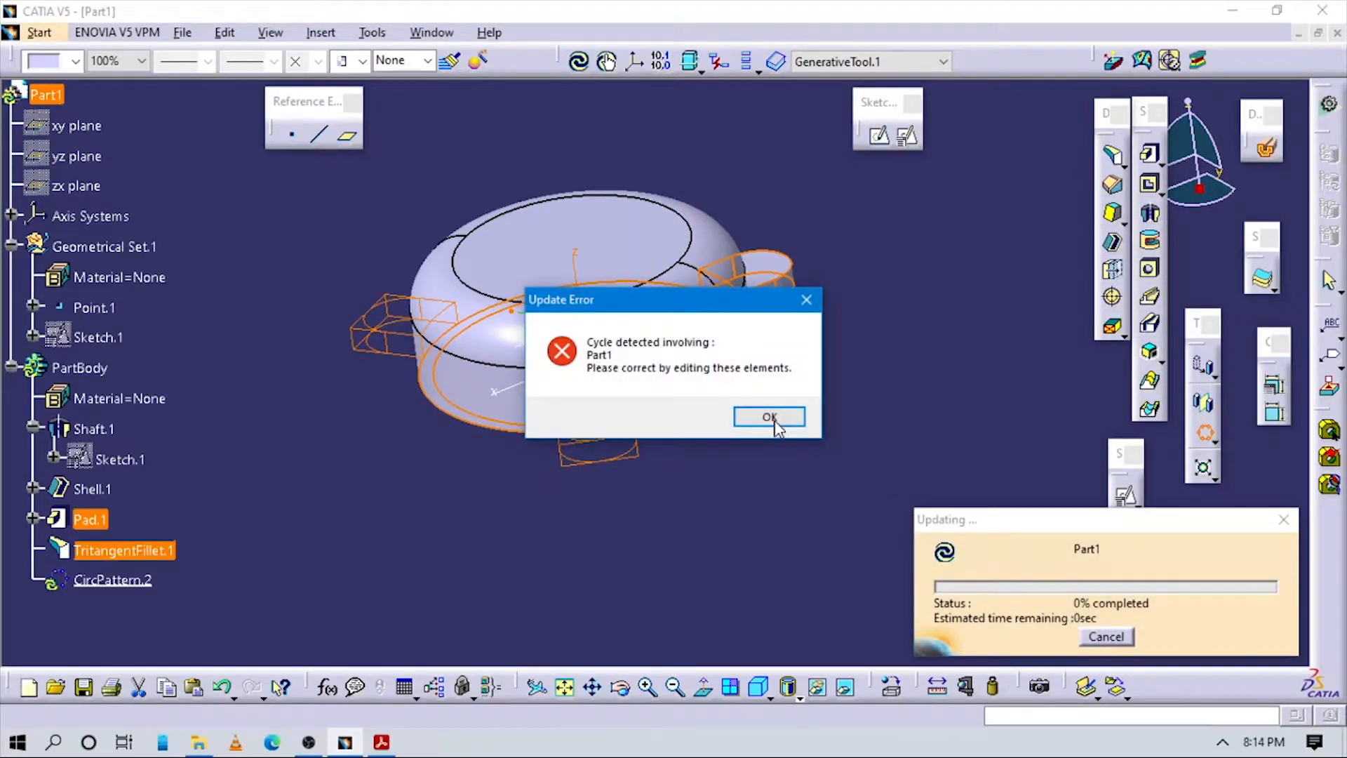
pyautogui.click(769, 416)
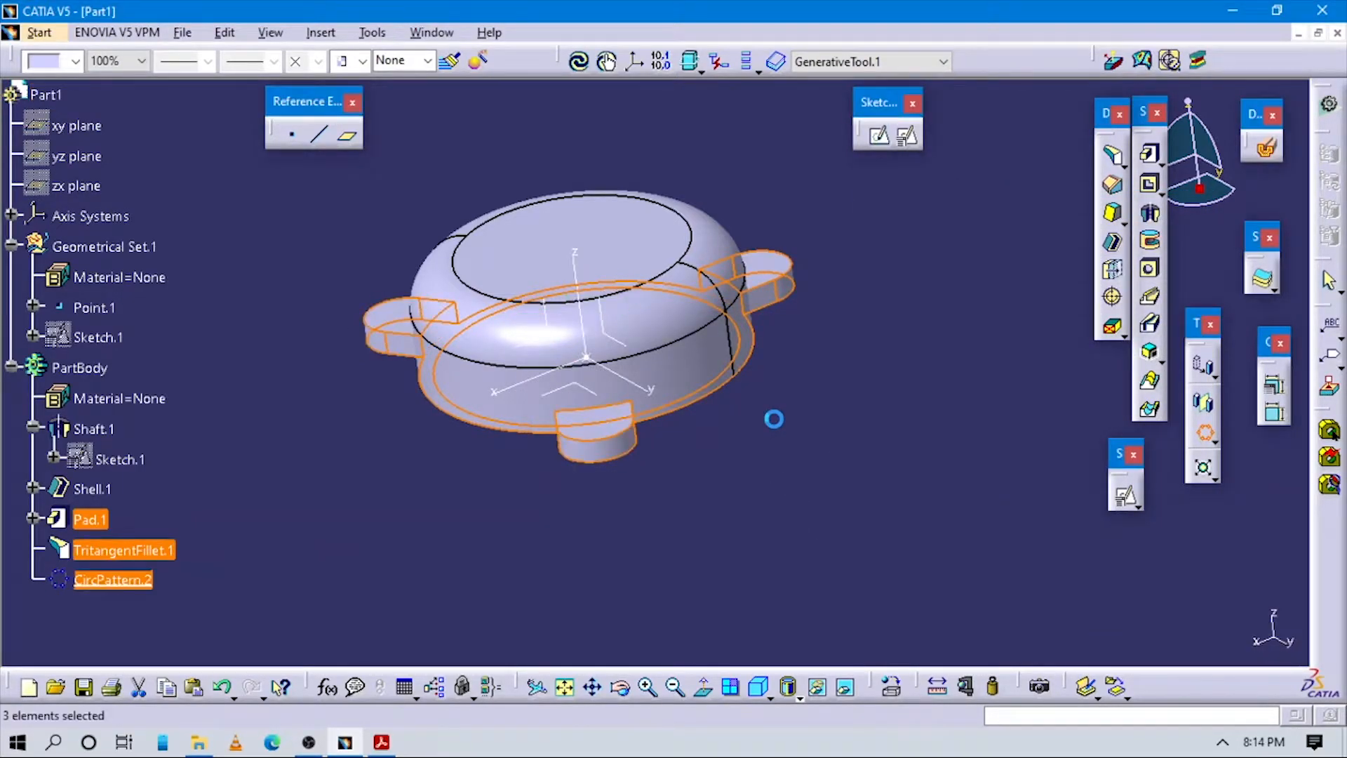
pyautogui.moveTo(535, 437); pyautogui.dragTo(405, 391, button='middle')
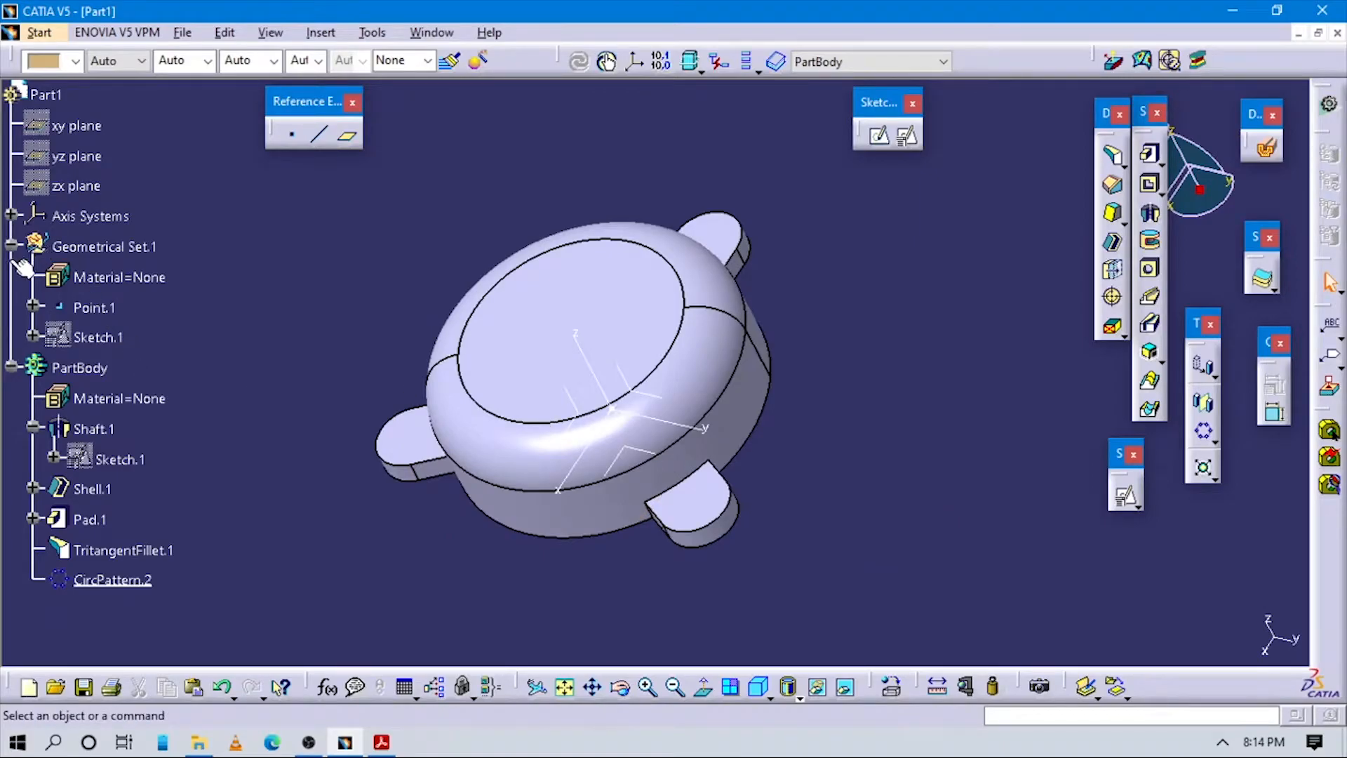
# Collapse the part body's features and examine the slot dimensions in the motor cover PDF drawing
pyautogui.click(12, 366)
pyautogui.moveTo(484, 350); pyautogui.dragTo(614, 366, button='middle')
pyautogui.hotkey('alt', 'Tab')
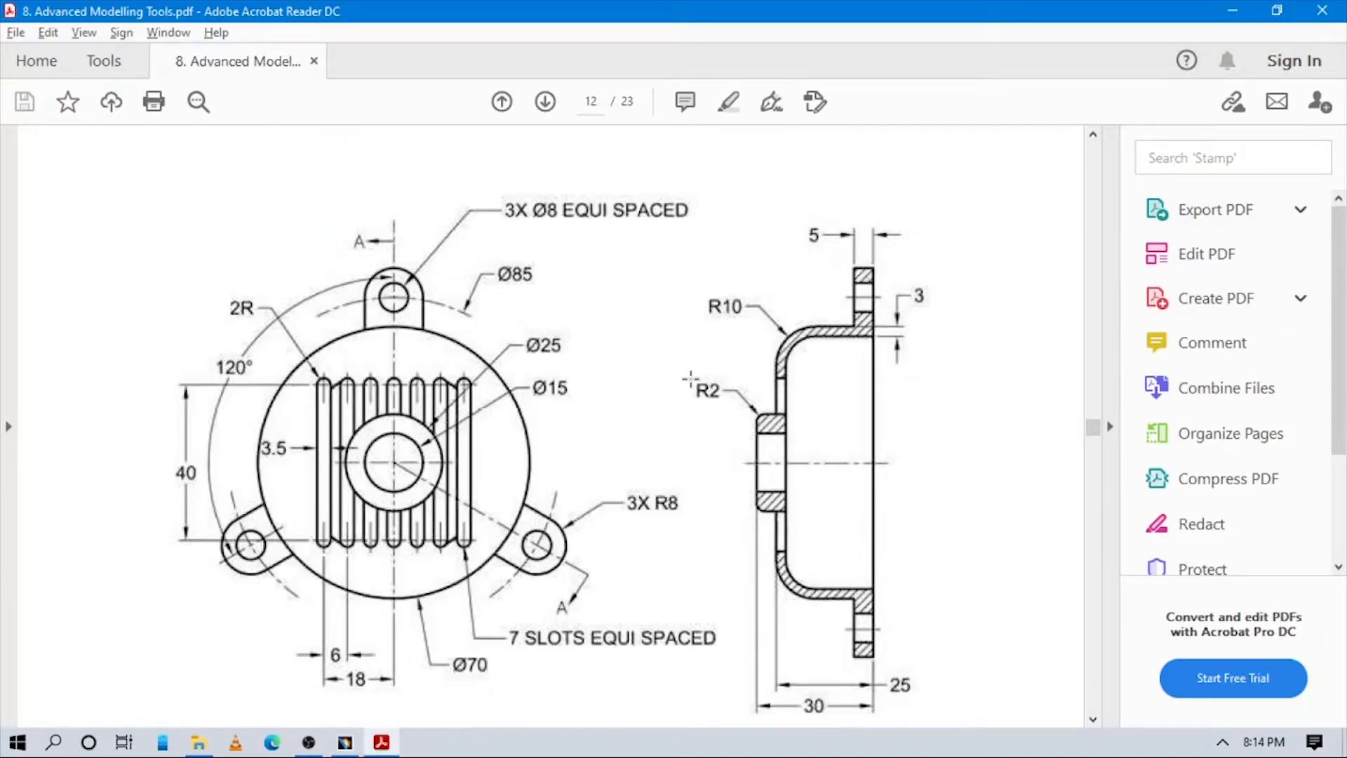
pyautogui.scroll(-2, 556, 450)
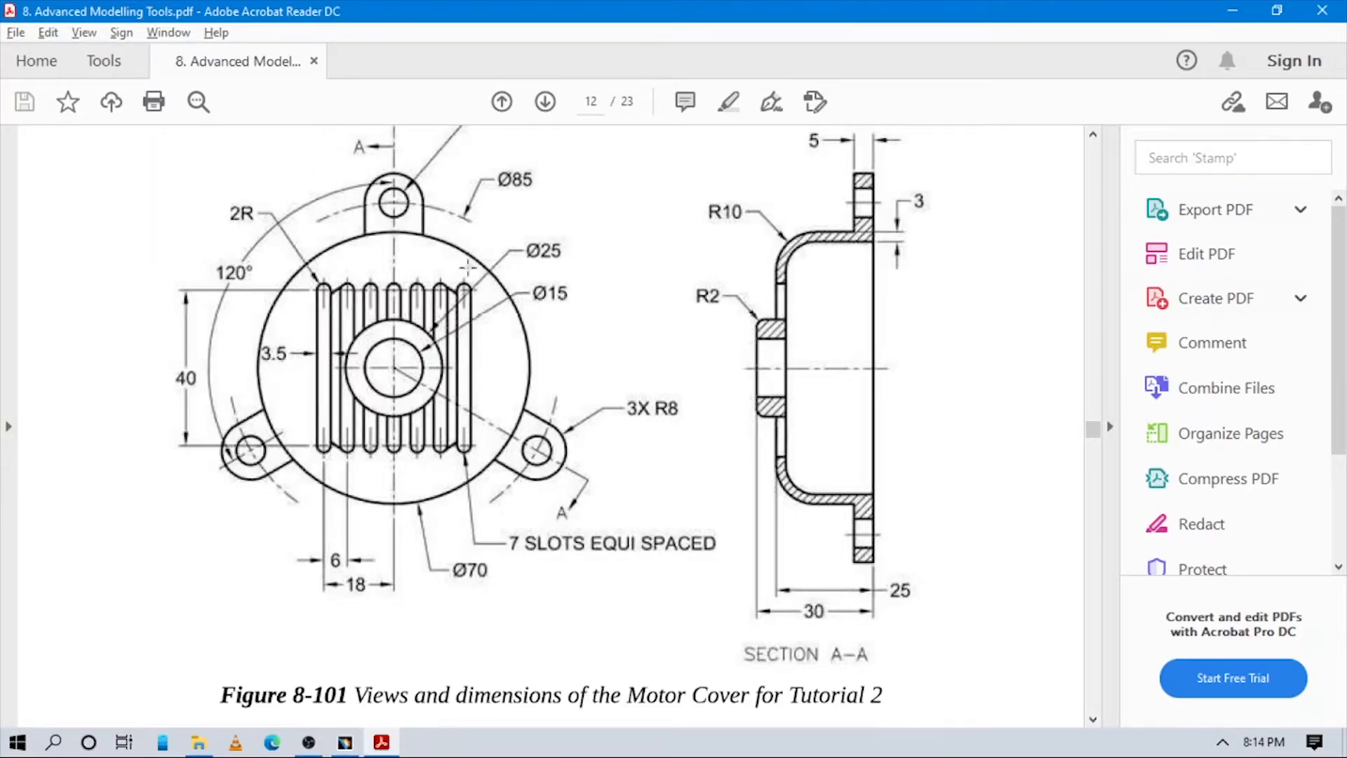
pyautogui.hotkey('alt', 'Tab')
# Create a positioned sketch on the axis system's XY plane, with its origin projected from Point.1 and its H direction parallel to the Y axis
pyautogui.moveTo(728, 391); pyautogui.dragTo(726, 430, button='middle')
pyautogui.click(906, 135)
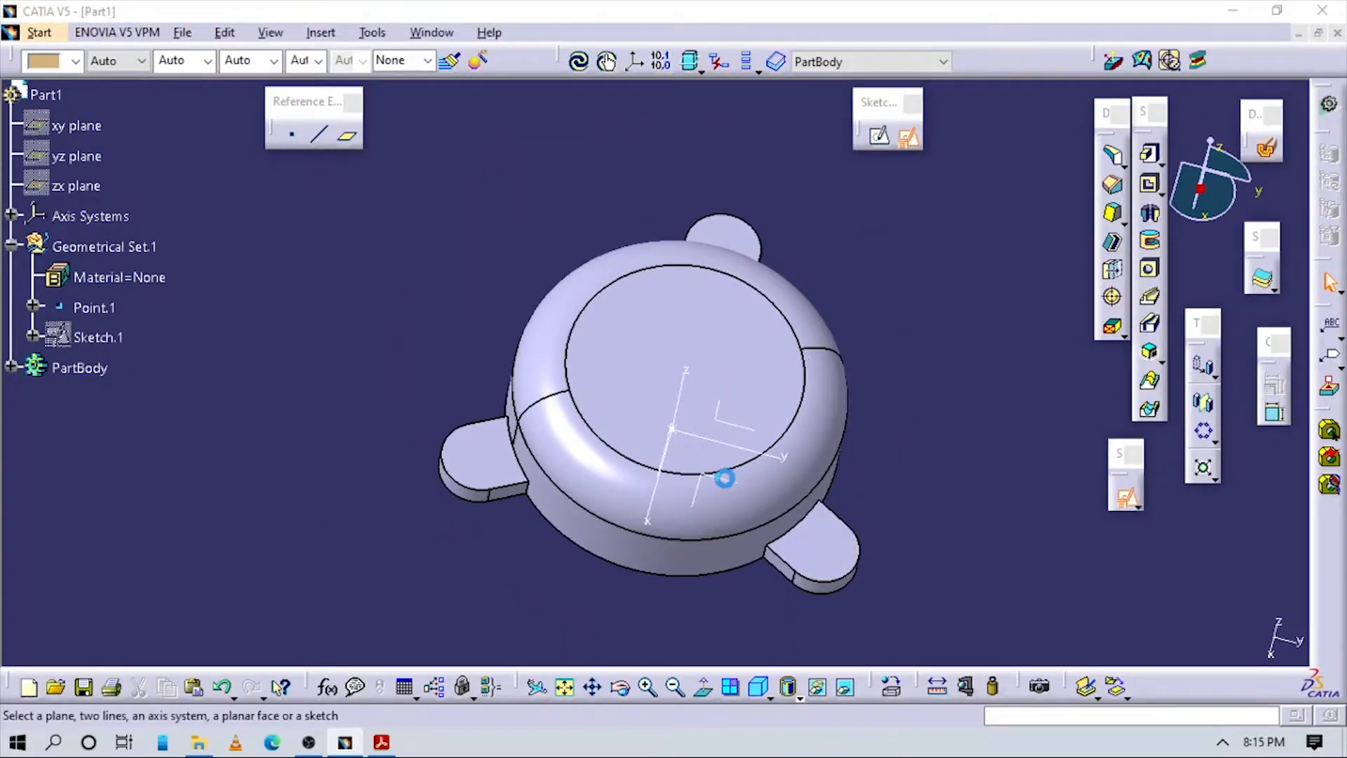
pyautogui.click(697, 472)
pyautogui.click(358, 254)
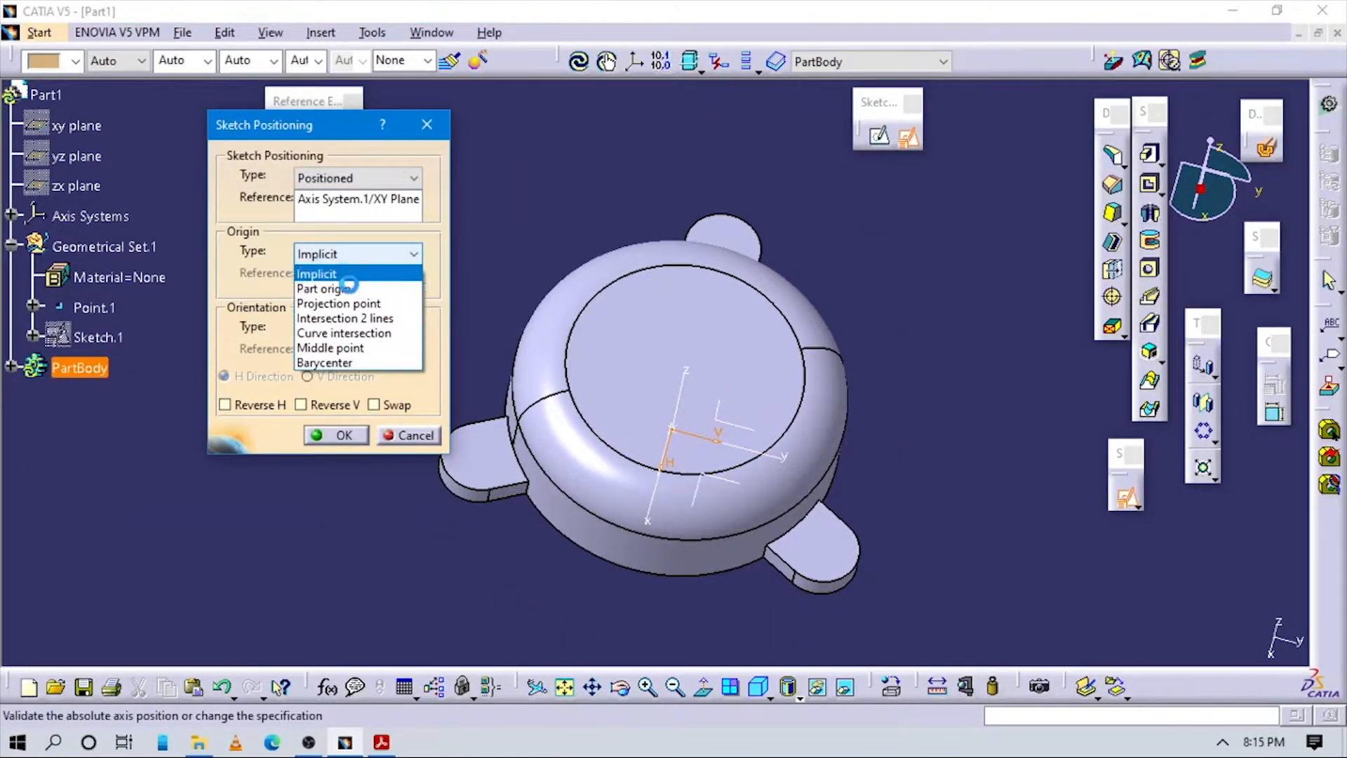
pyautogui.click(349, 303)
pyautogui.click(94, 307)
pyautogui.click(357, 329)
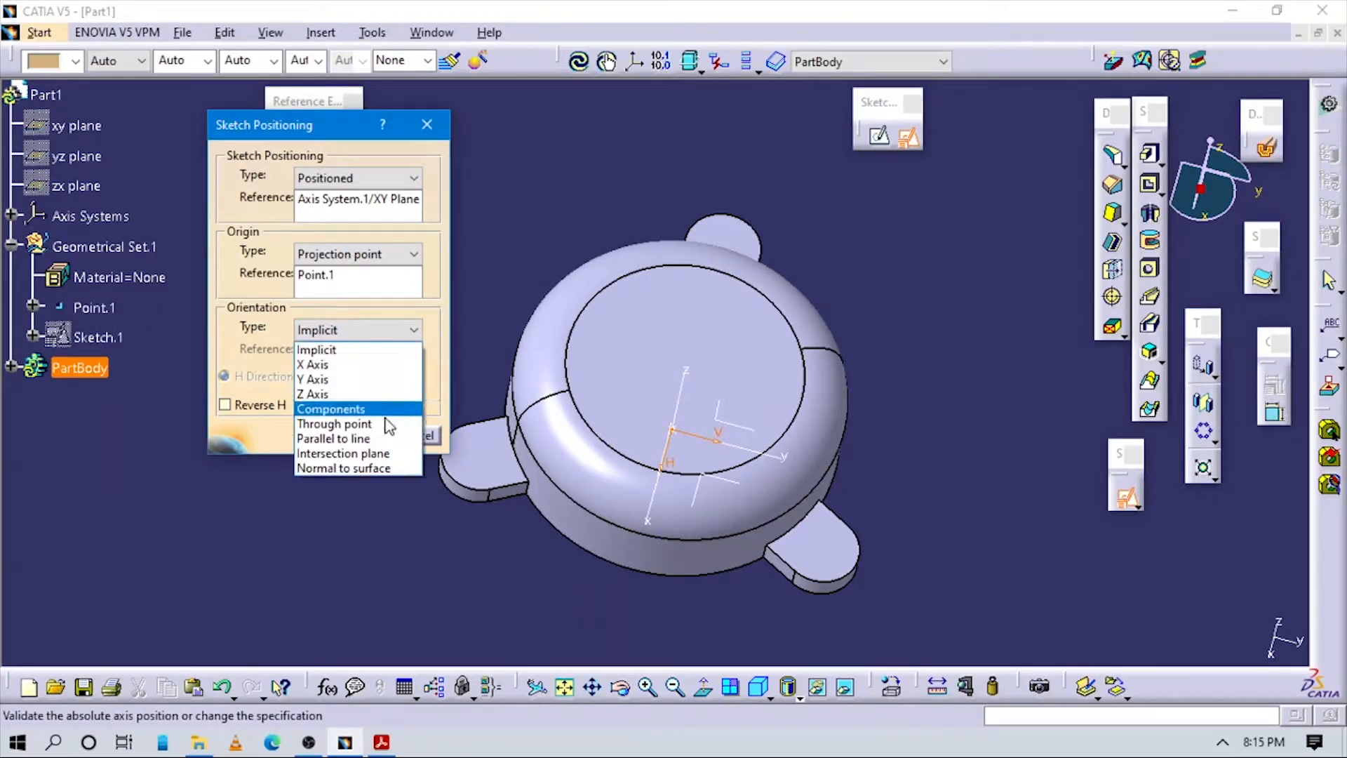
pyautogui.click(350, 438)
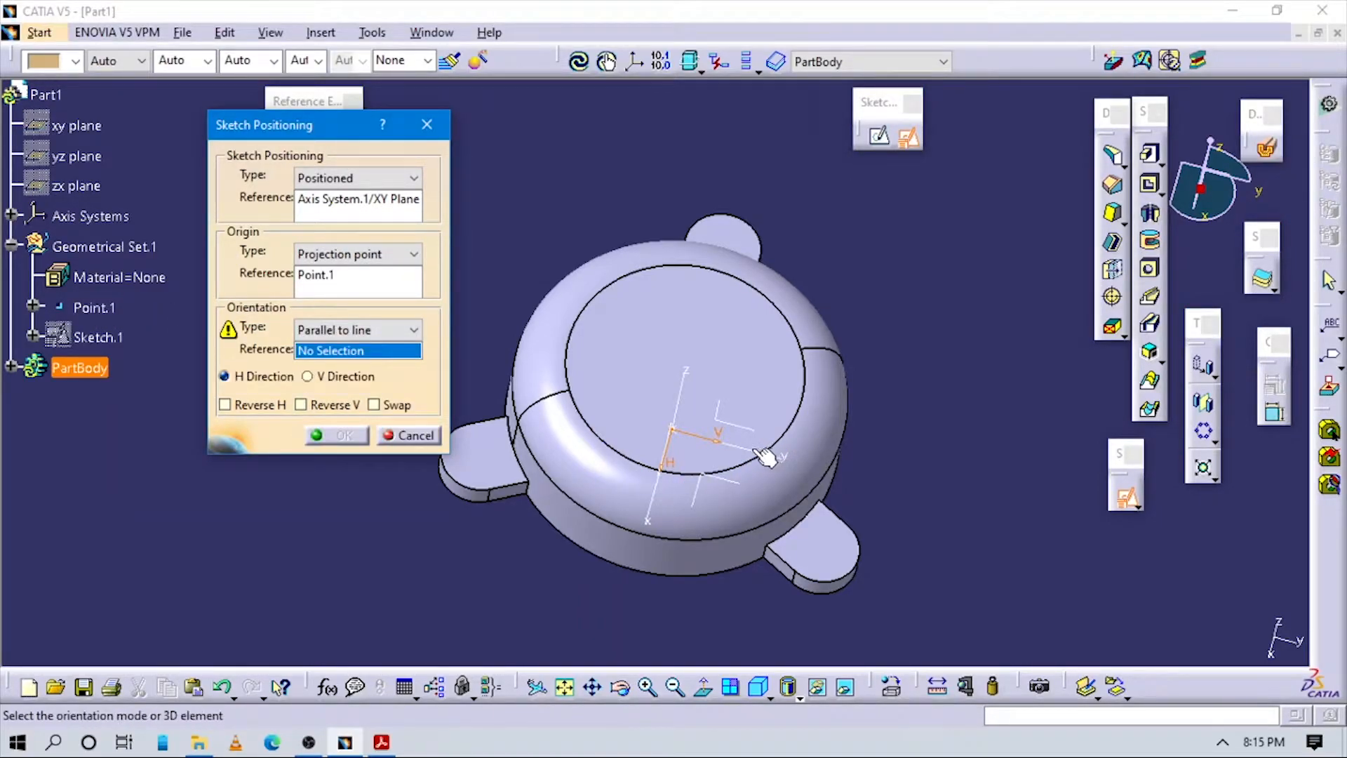
pyautogui.click(755, 455)
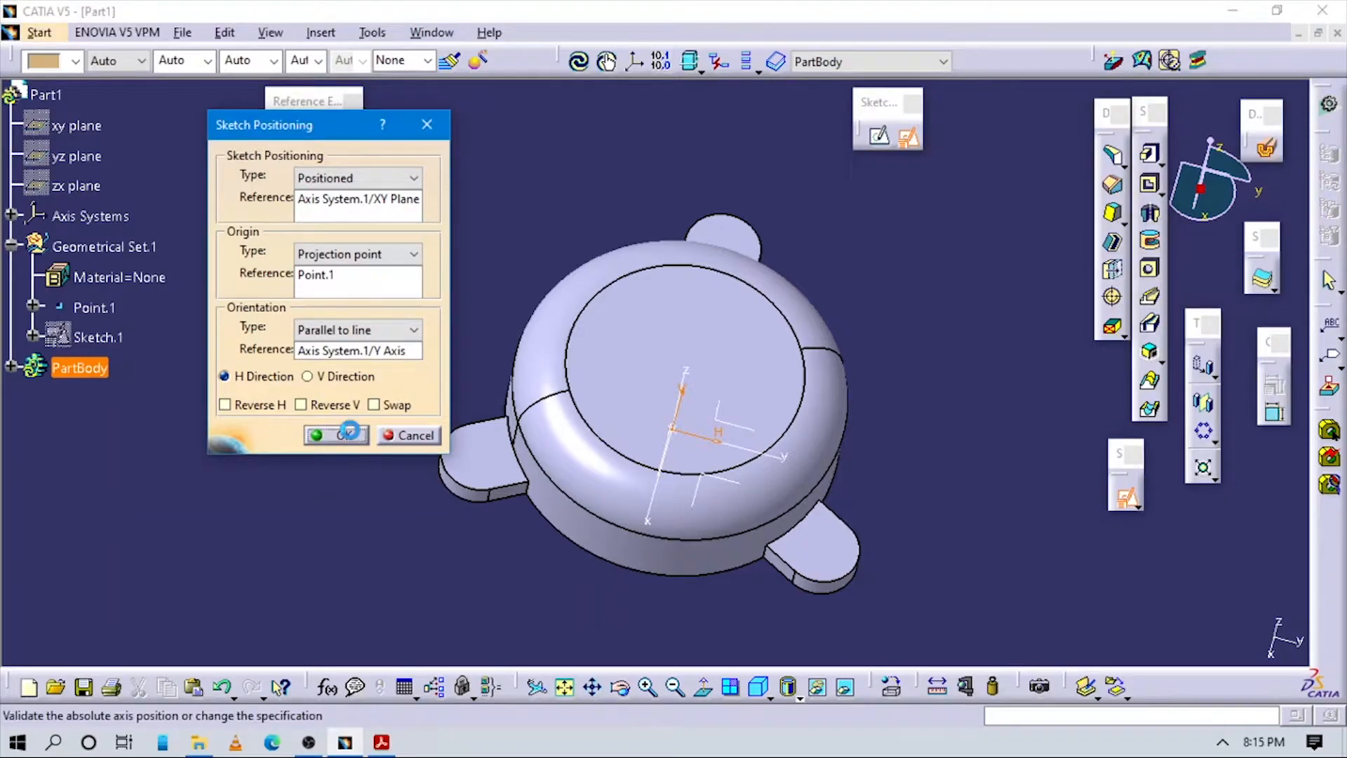
pyautogui.click(347, 435)
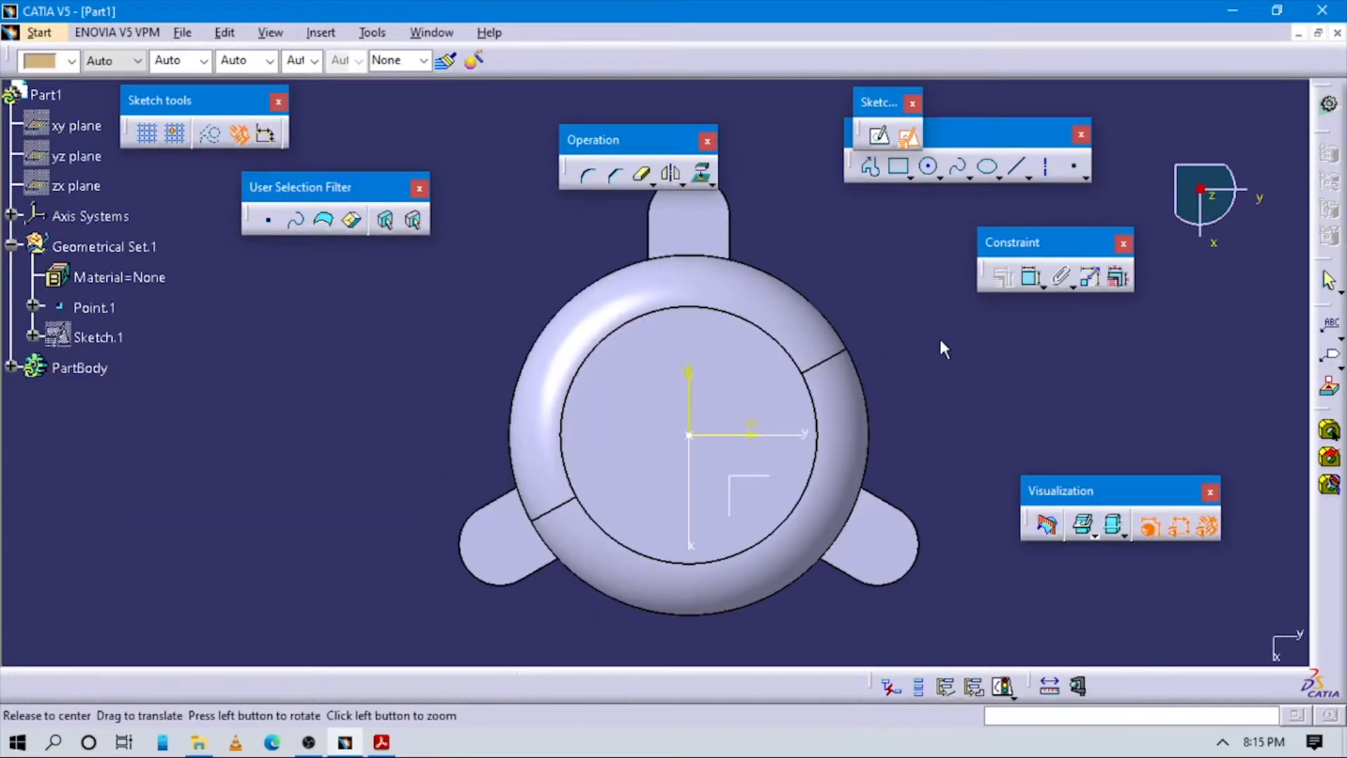
# Sketch a vertical elongated hole about 48 mm long between centres and 4.5 mm wide, about 12 mm to the negative-H side of the origin
pyautogui.click(911, 176)
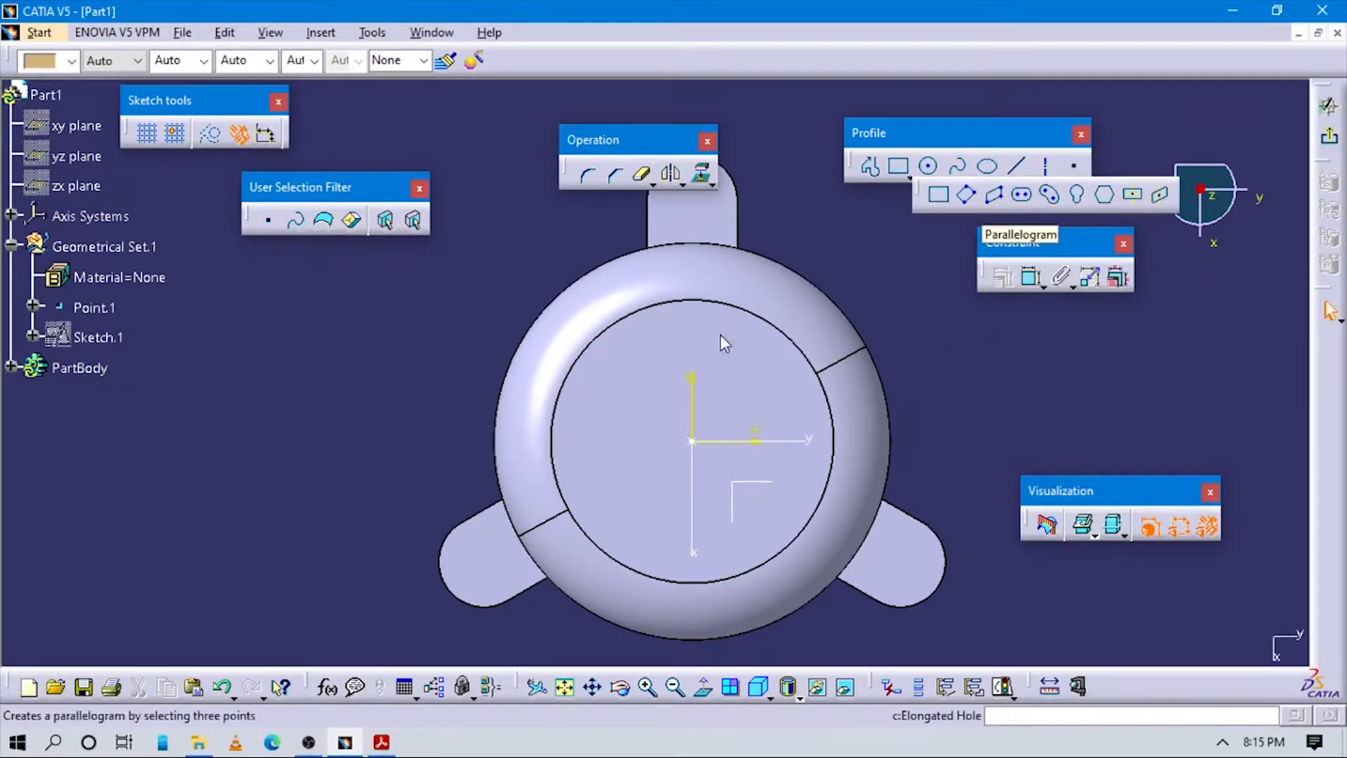
pyautogui.click(624, 303)
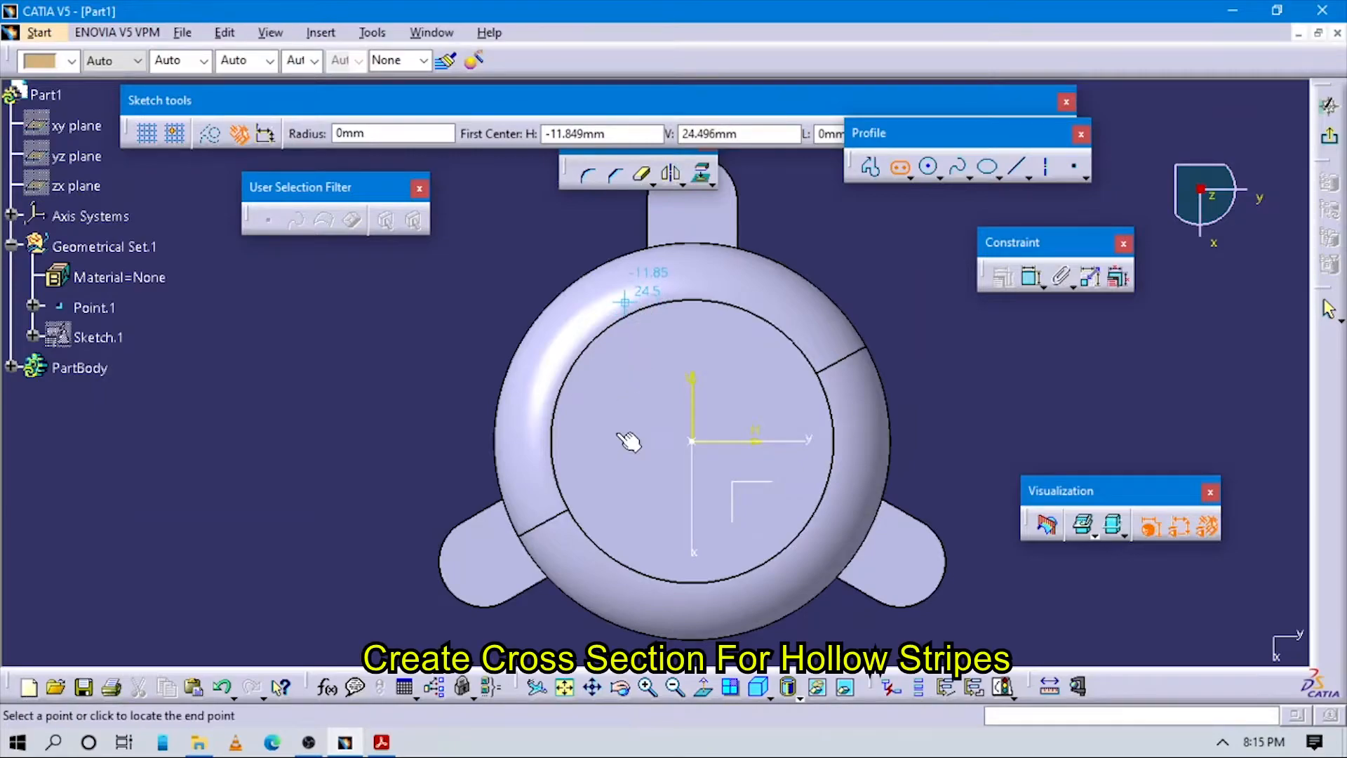
pyautogui.click(630, 574)
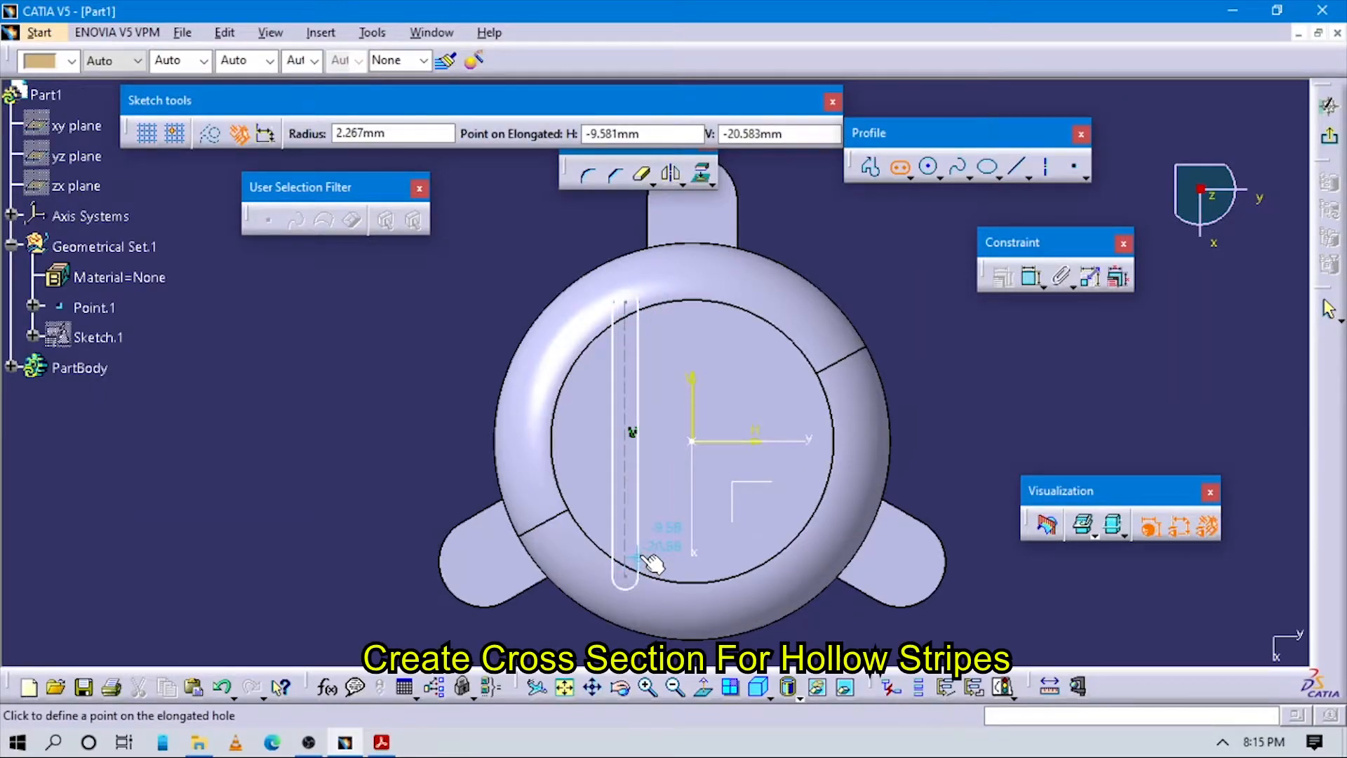
pyautogui.click(640, 559)
# Dimension the slot's centre-to-centre length and set it to 40 mm, as given in the PDF drawing
pyautogui.hotkey('alt', 'Tab')
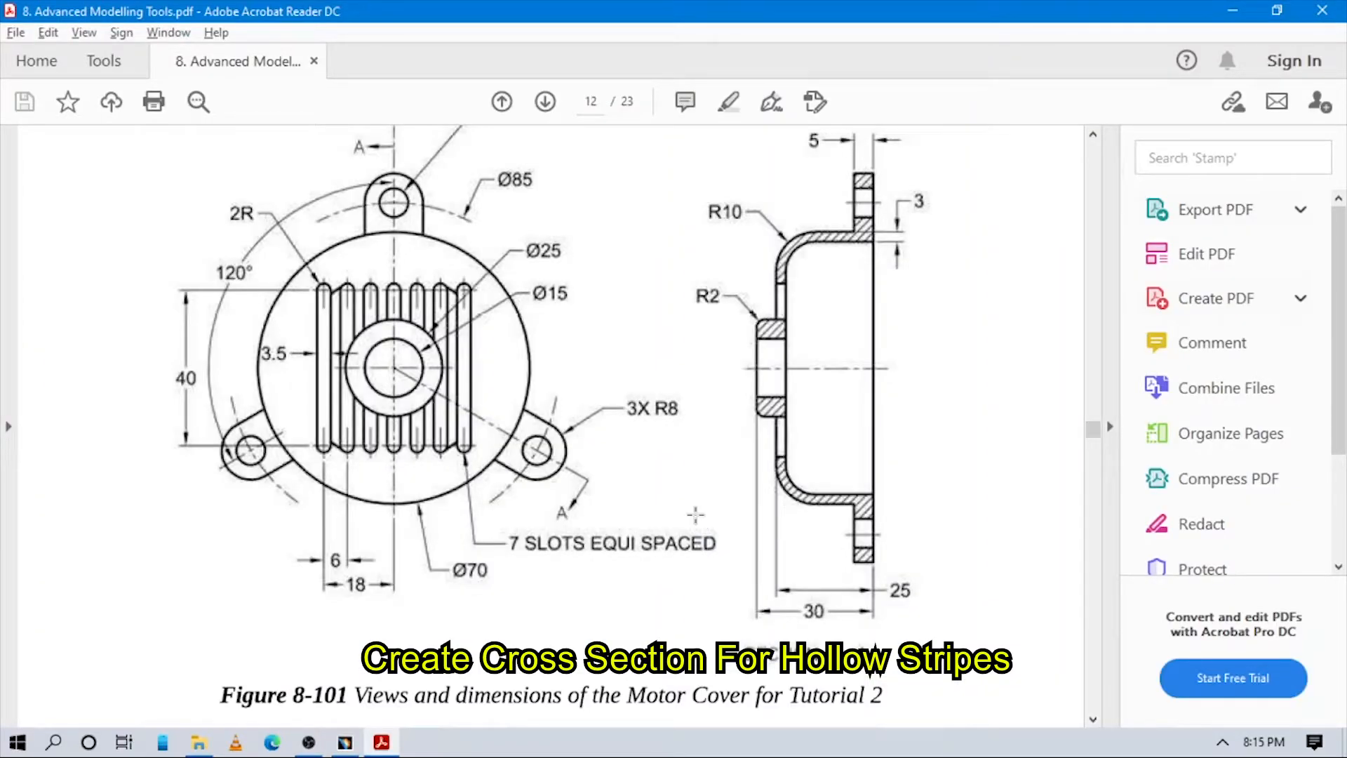
pyautogui.hotkey('alt', 'Tab')
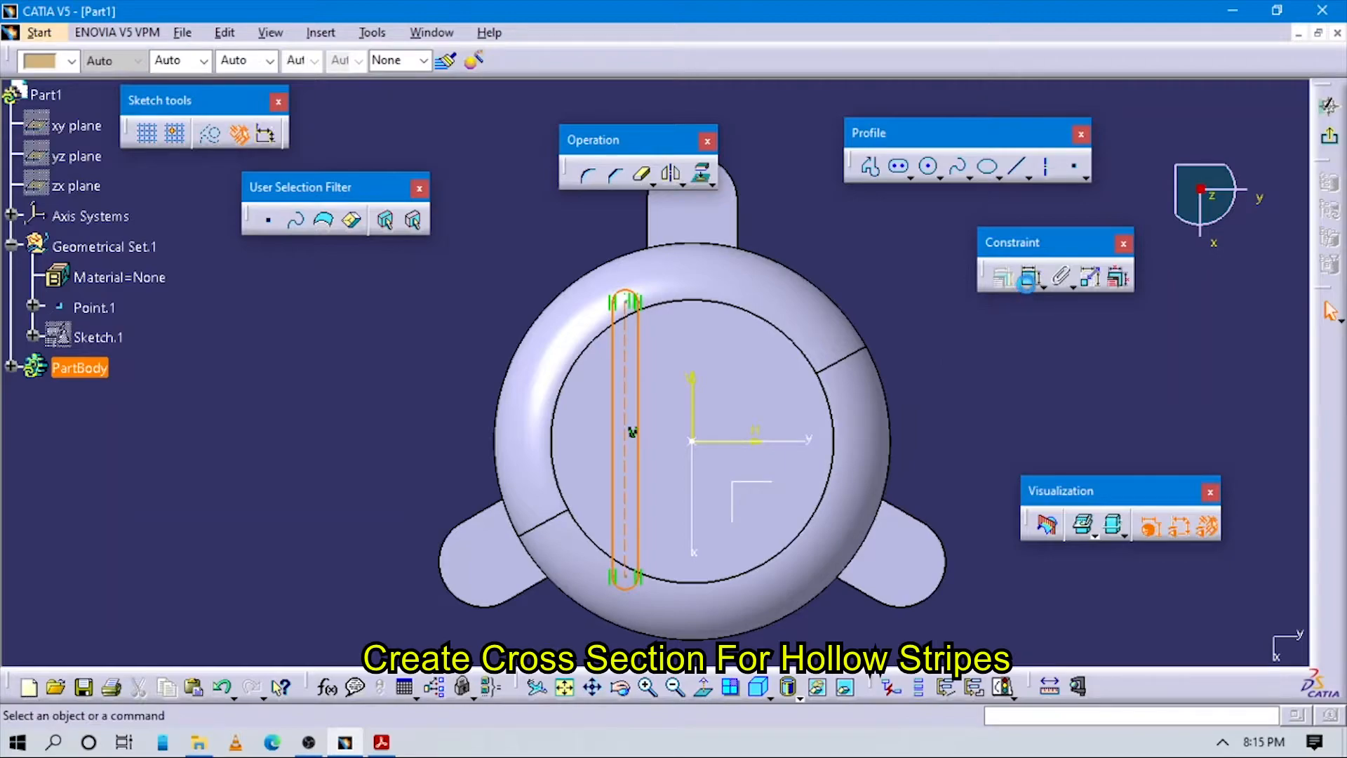
pyautogui.click(1026, 279)
pyautogui.click(614, 366)
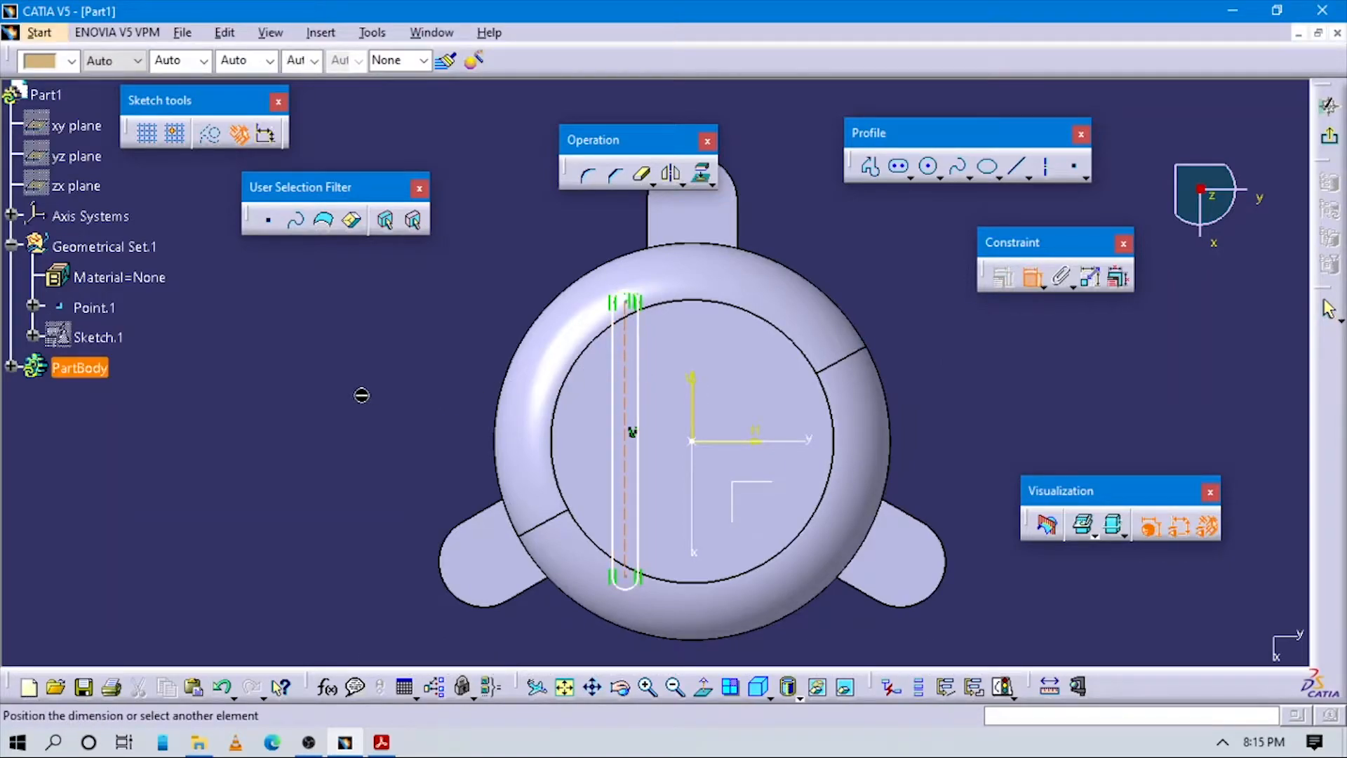
pyautogui.click(351, 394)
pyautogui.doubleClick(364, 390)
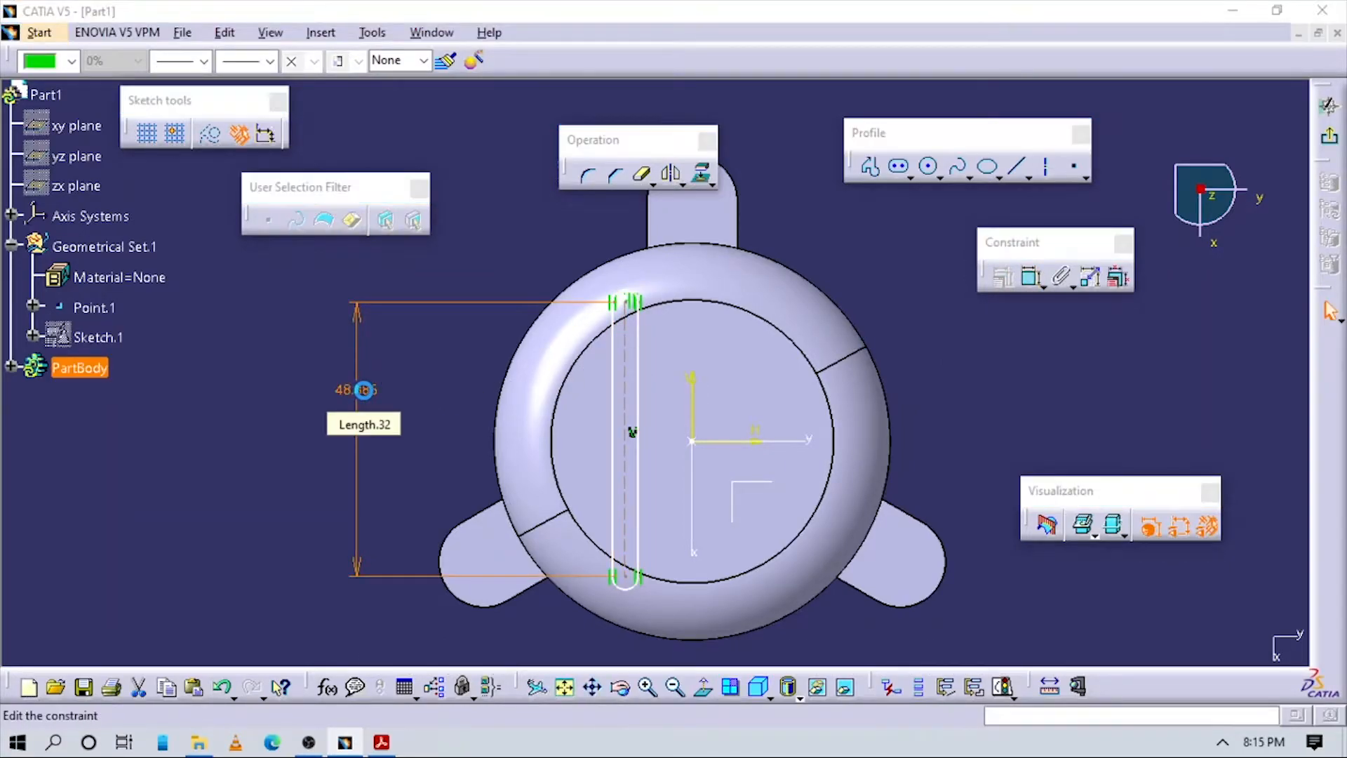
pyautogui.hotkey('alt', 'Tab')
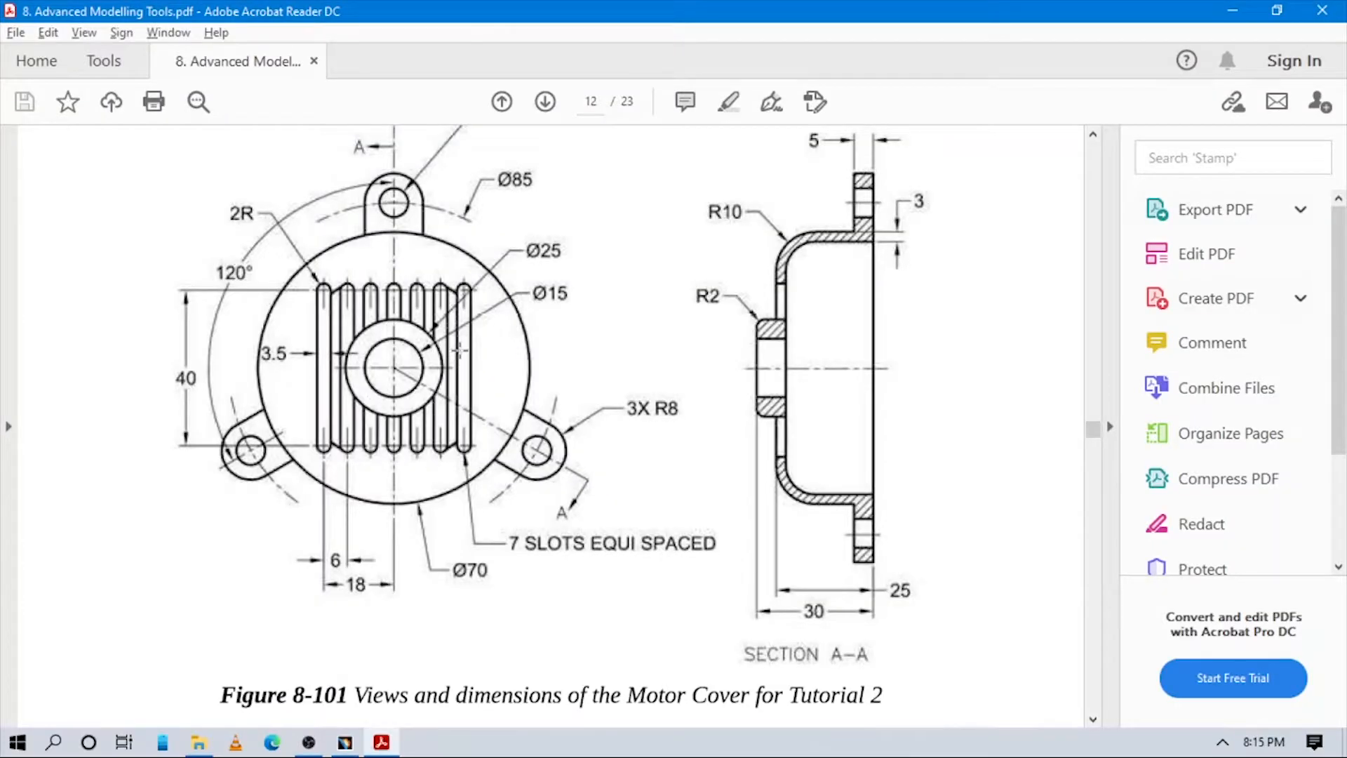
pyautogui.hotkey('alt', 'Tab')
pyautogui.hotkey('alt', 'Tab')
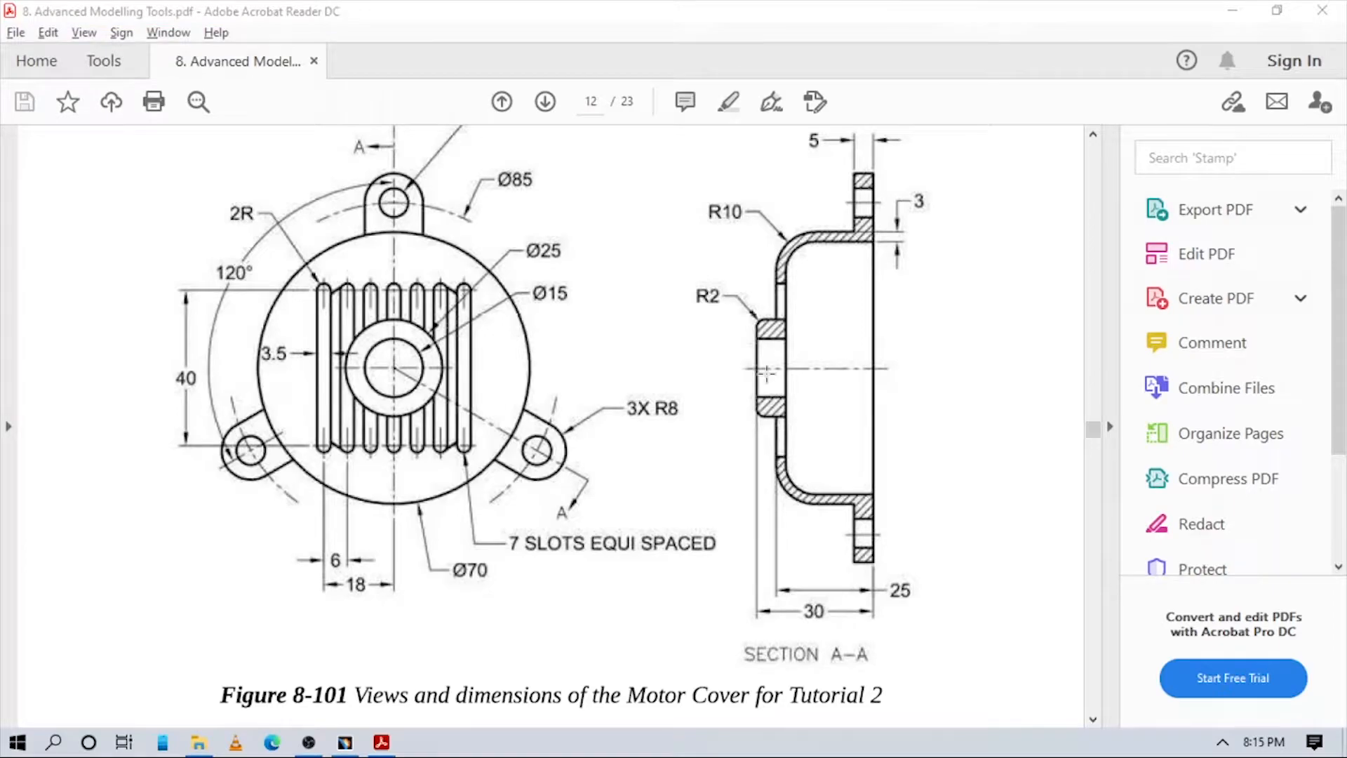
pyautogui.hotkey('alt', 'Tab')
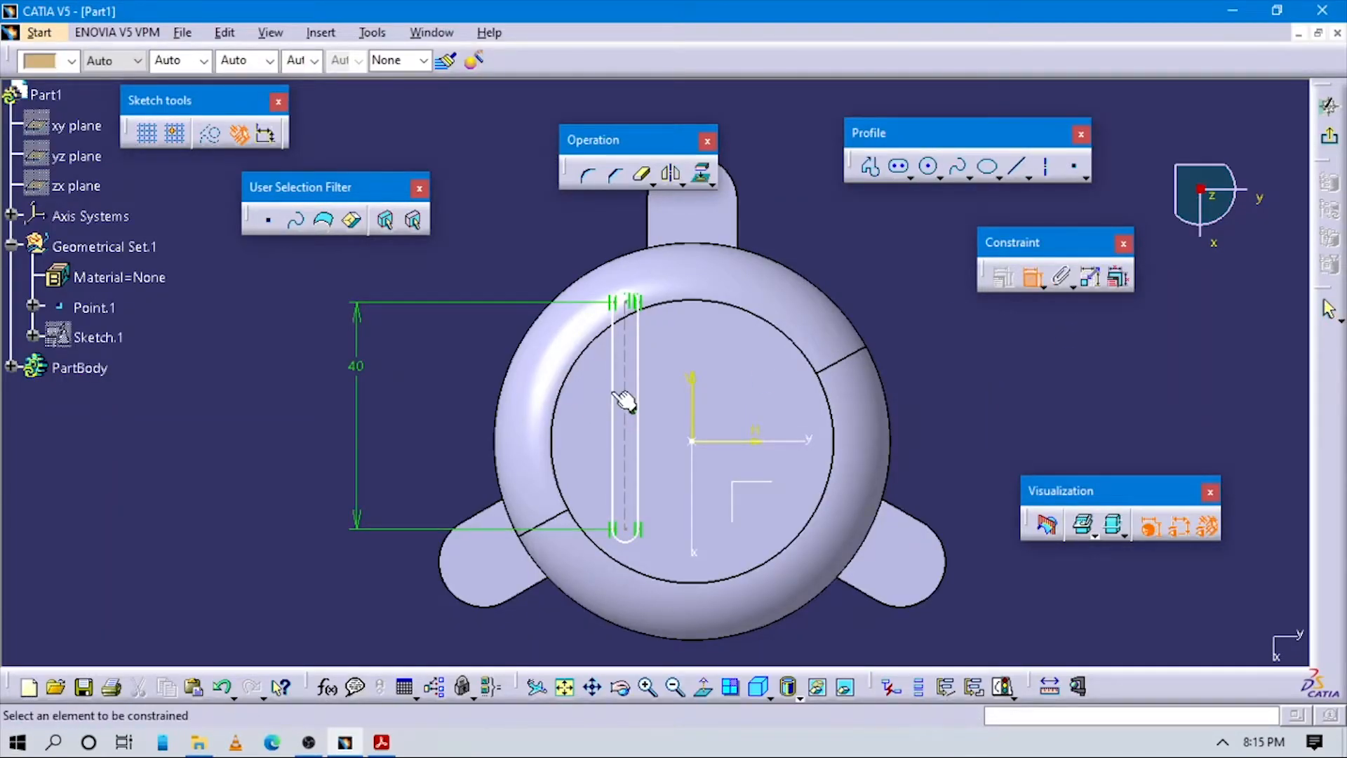
# Dimension the slot's width between its two straight sides and set it to 3.5 mm
pyautogui.click(634, 396)
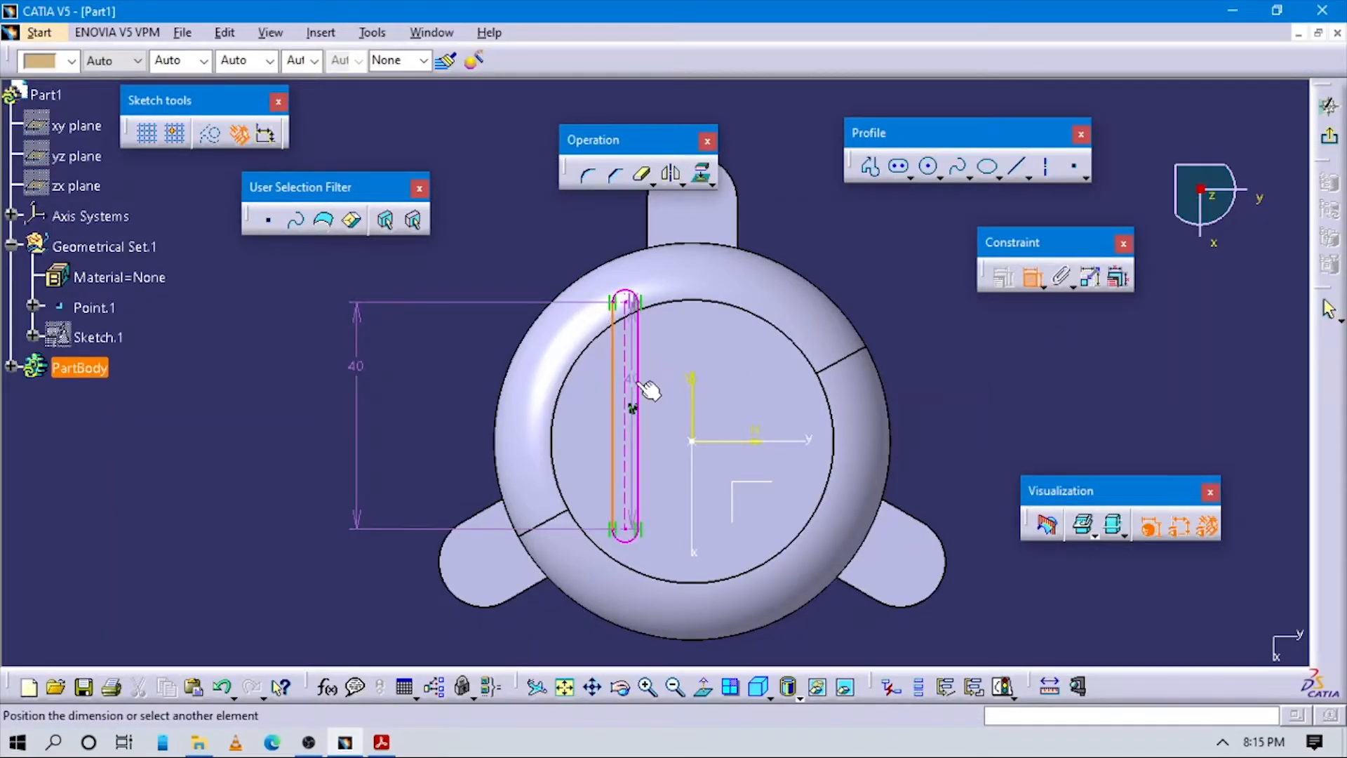
pyautogui.click(849, 245)
pyautogui.doubleClick(849, 246)
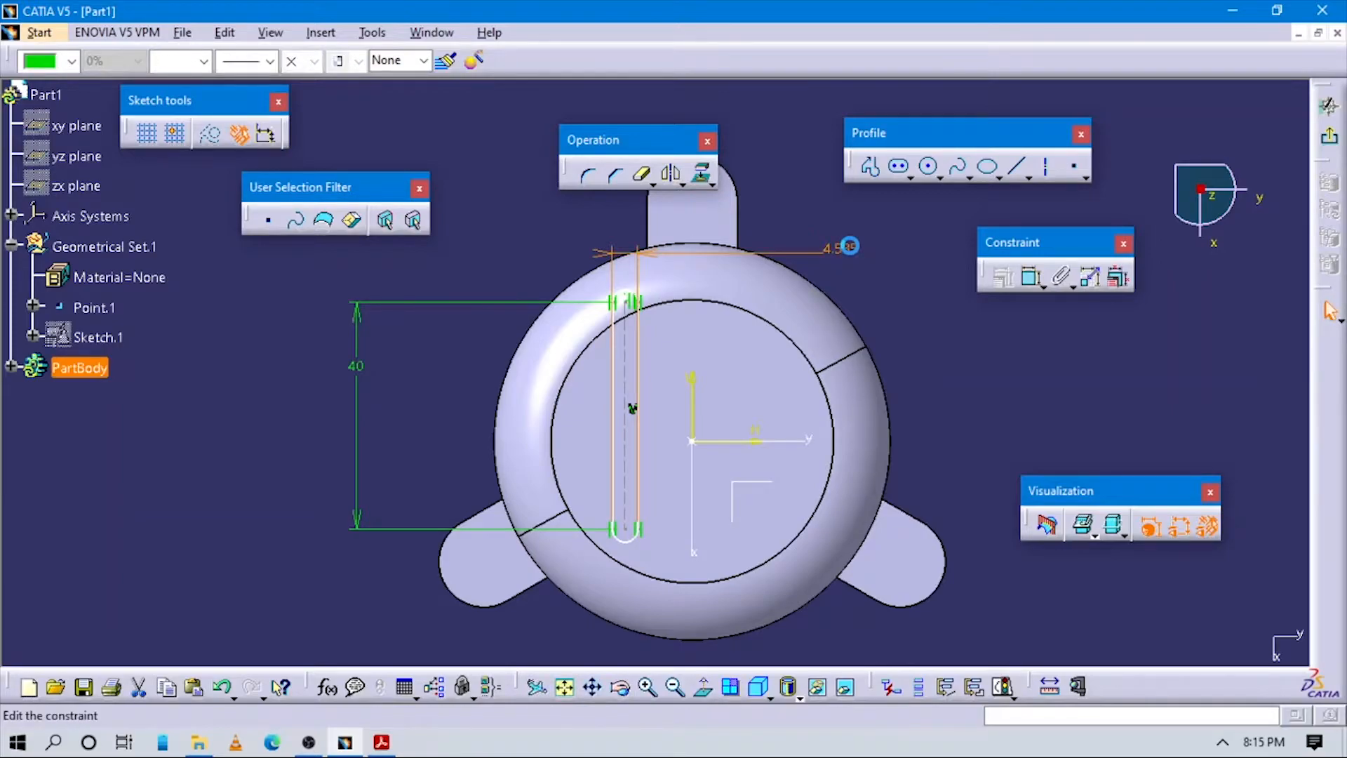
pyautogui.write('3.5')
pyautogui.press('Return')
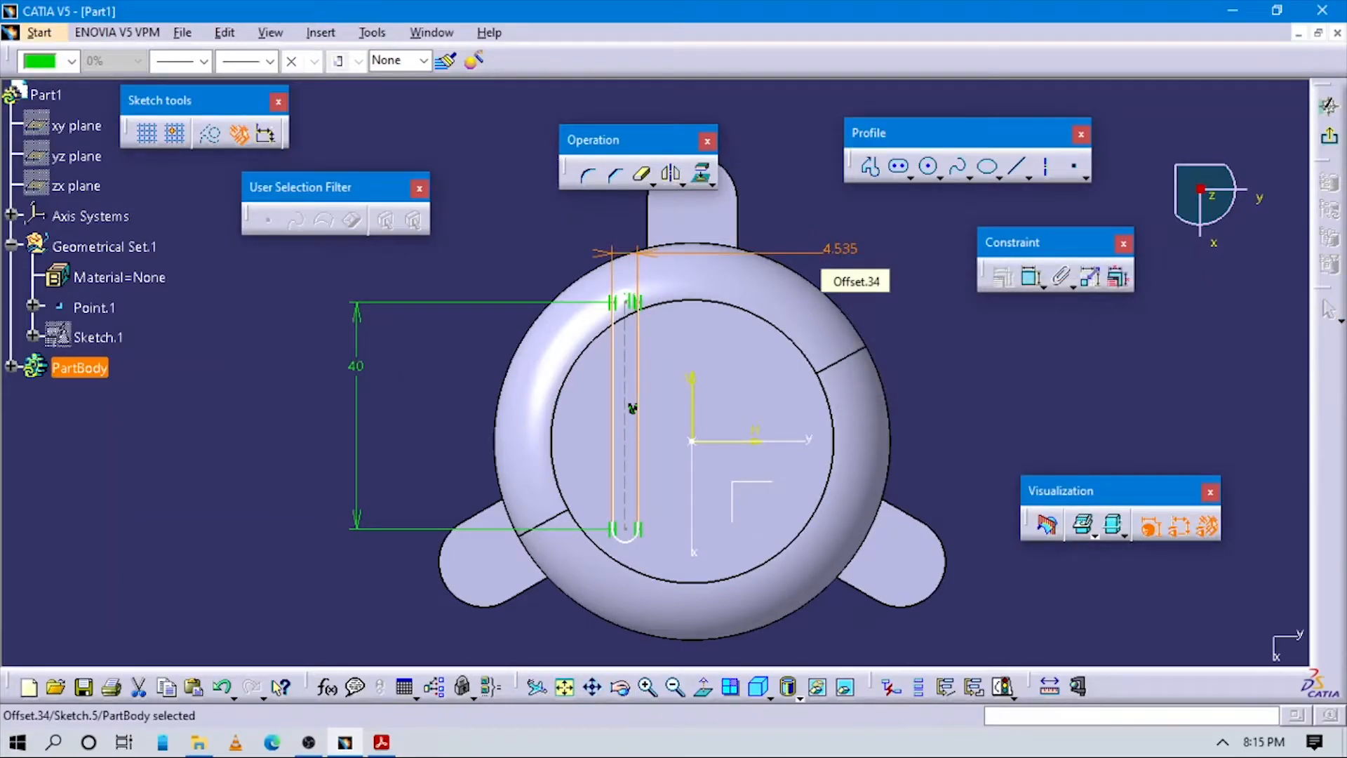
# Check the slot's placement in the PDF drawing and make its two end arcs symmetric about the sketch's horizontal axis
pyautogui.hotkey('alt', 'Tab')
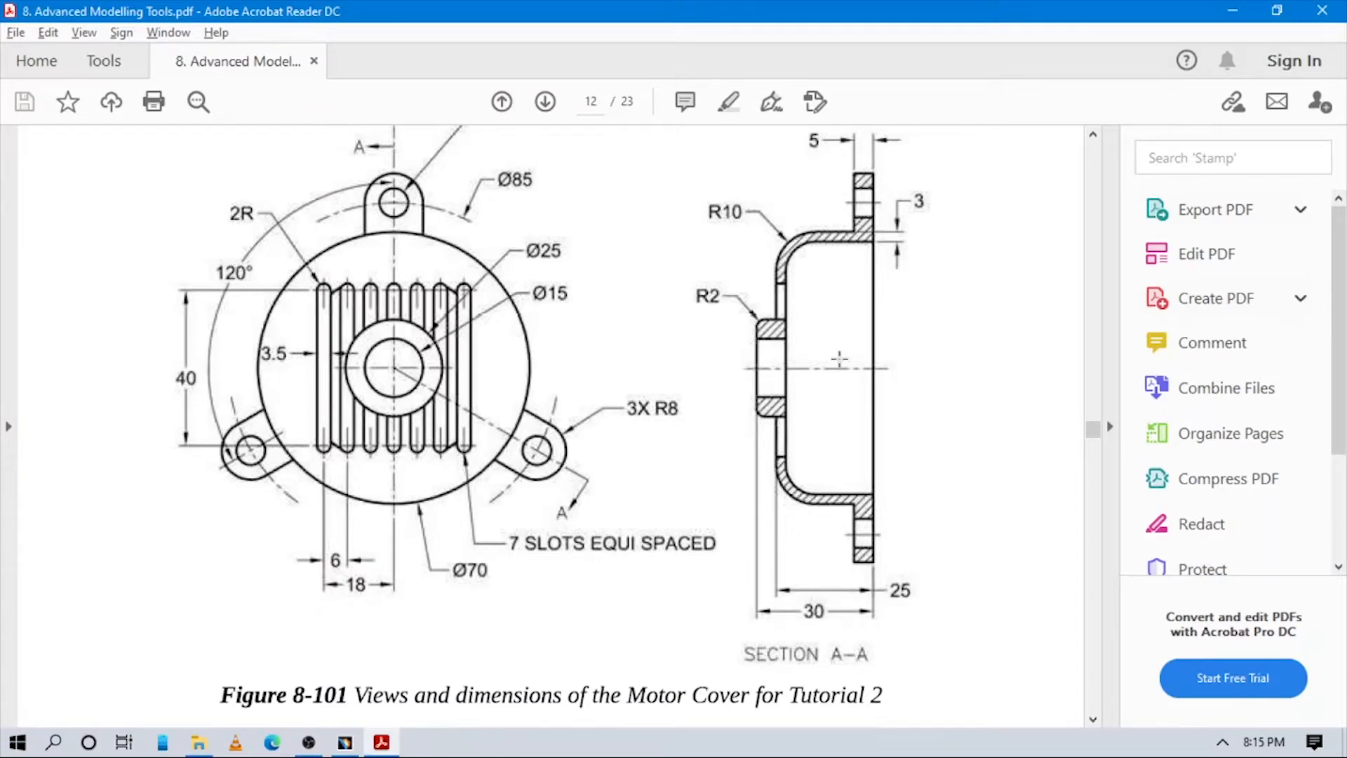
pyautogui.hotkey('alt', 'Tab')
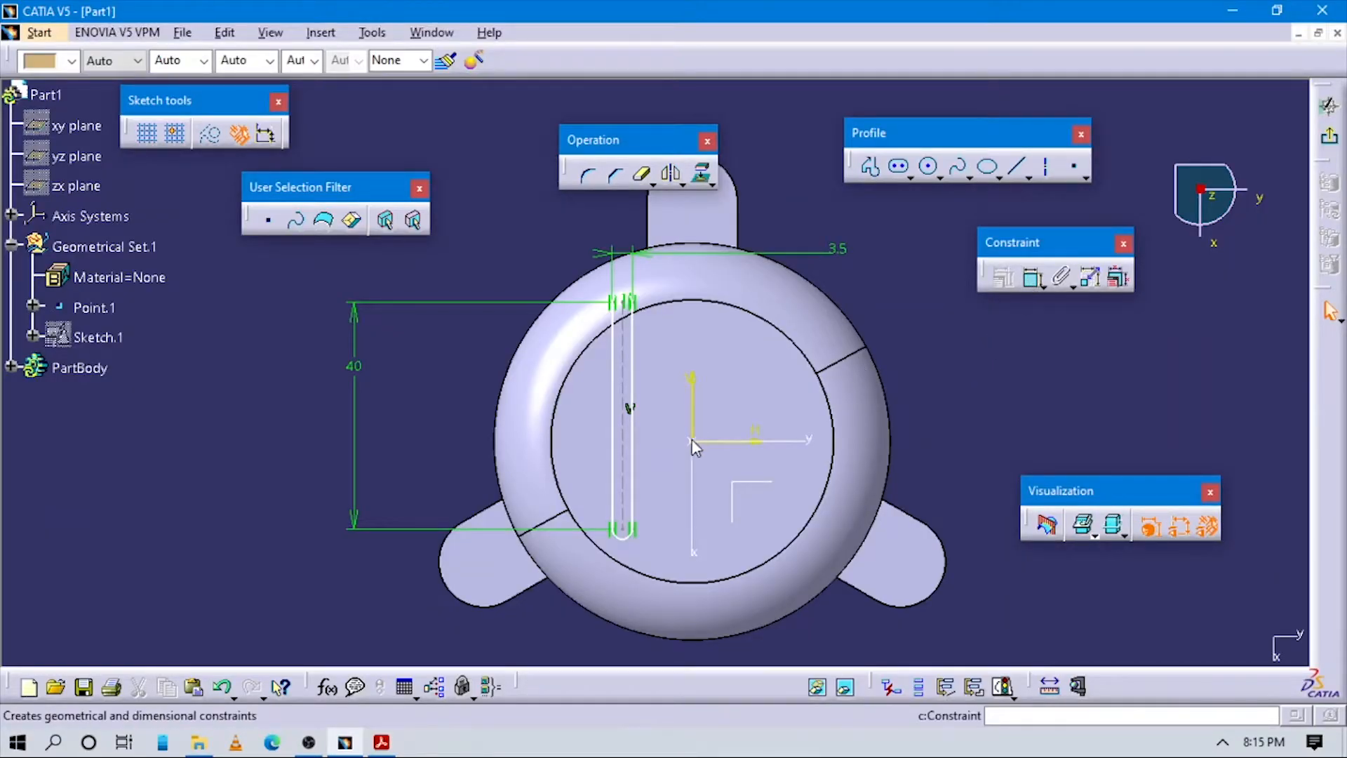
pyautogui.click(613, 565)
pyautogui.click(635, 536)
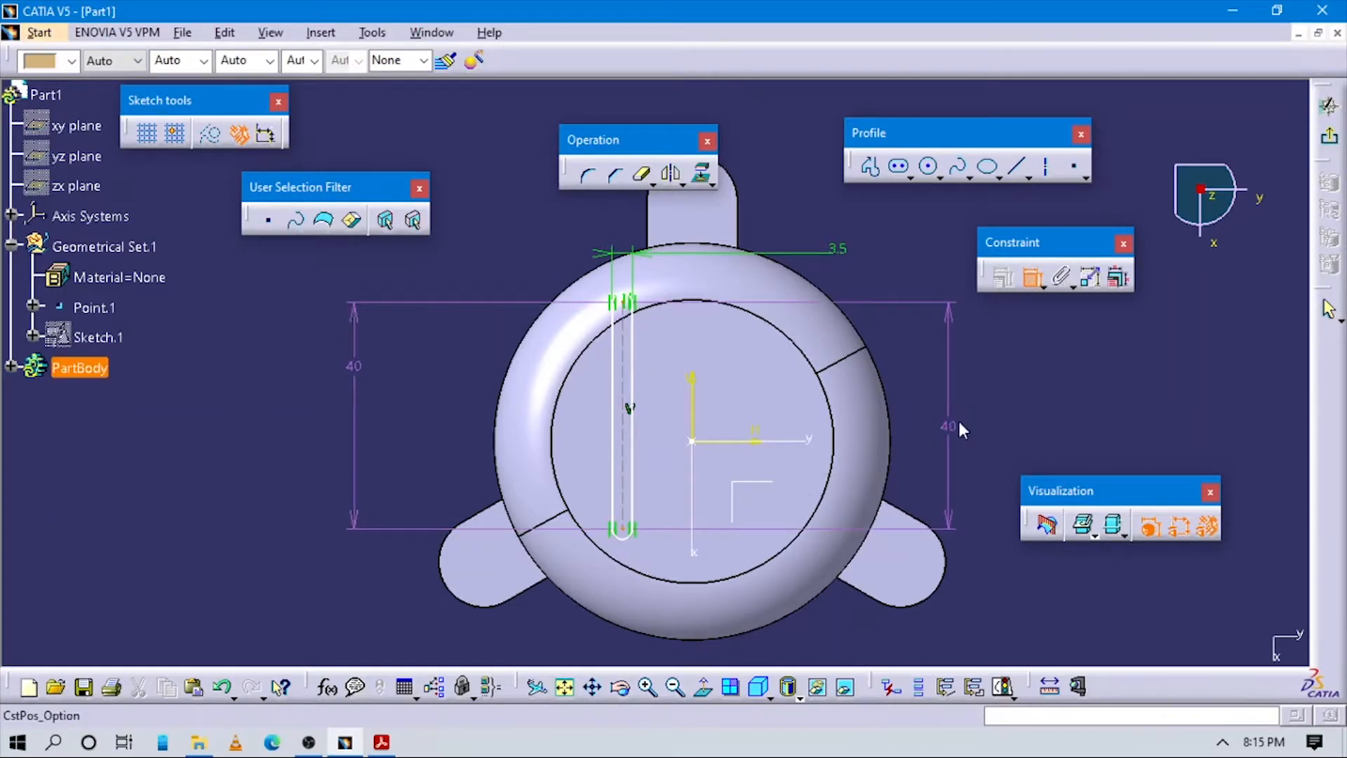
pyautogui.rightClick(957, 420)
pyautogui.click(1012, 598)
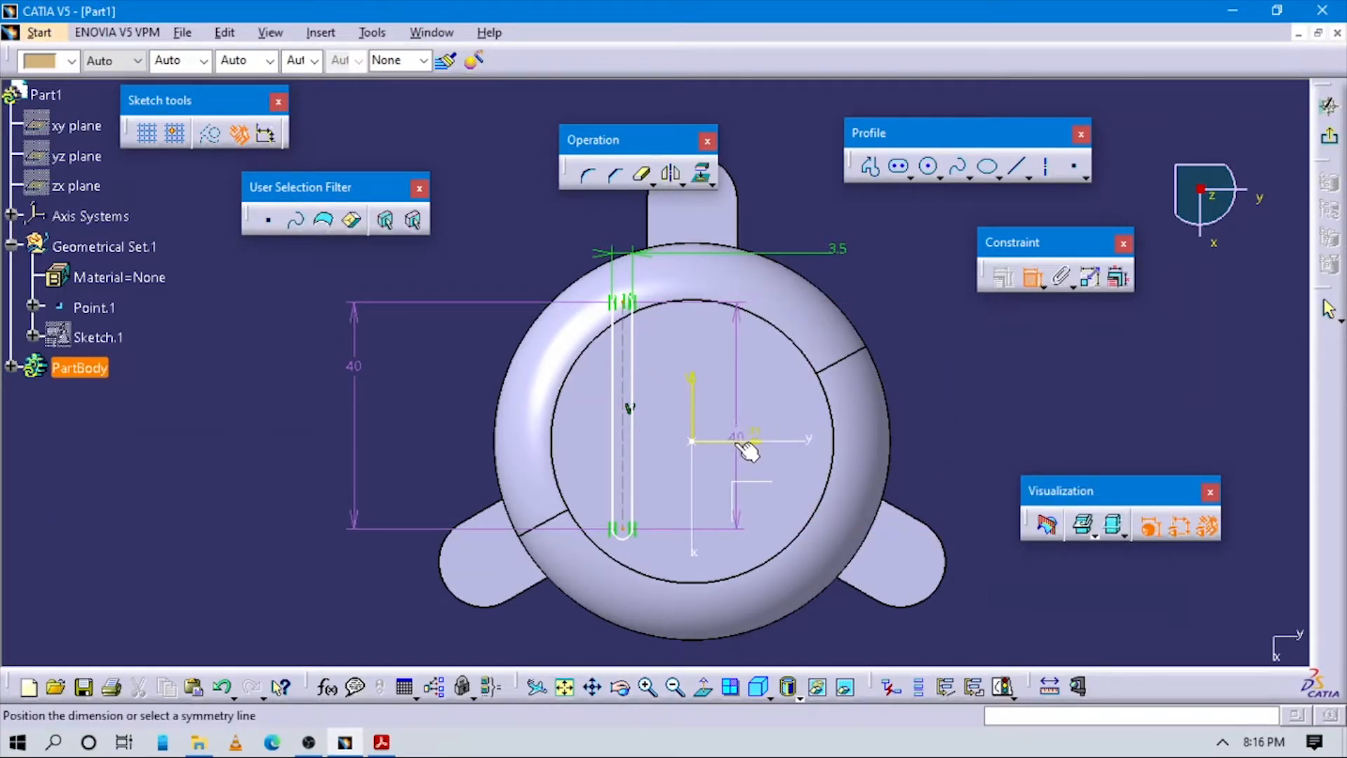
pyautogui.click(731, 442)
# Look up the slot's offset in the PDF drawing and dimension the distance from its centreline to the sketch's vertical axis
pyautogui.hotkey('alt', 'Tab')
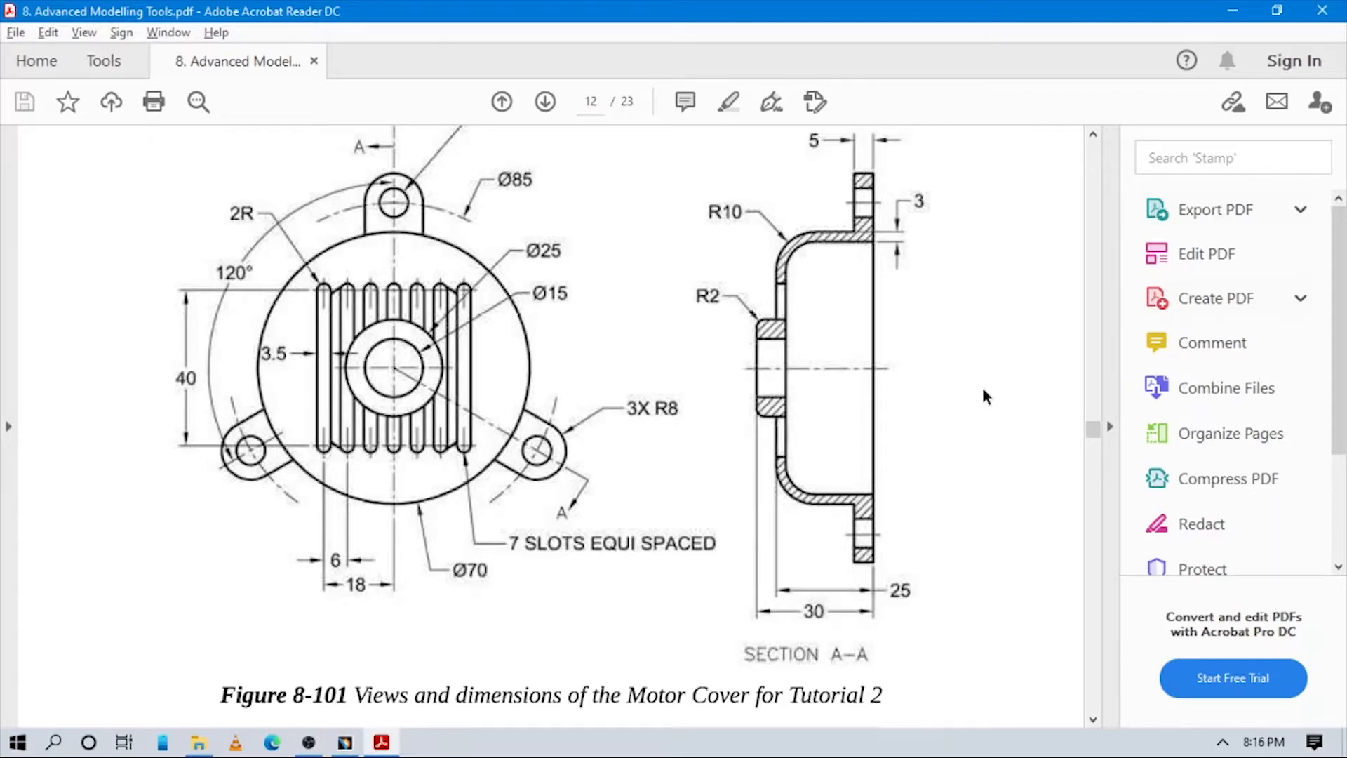
pyautogui.scroll(-4, 520, 393)
pyautogui.scroll(4, 536, 405)
pyautogui.hotkey('alt', 'Tab')
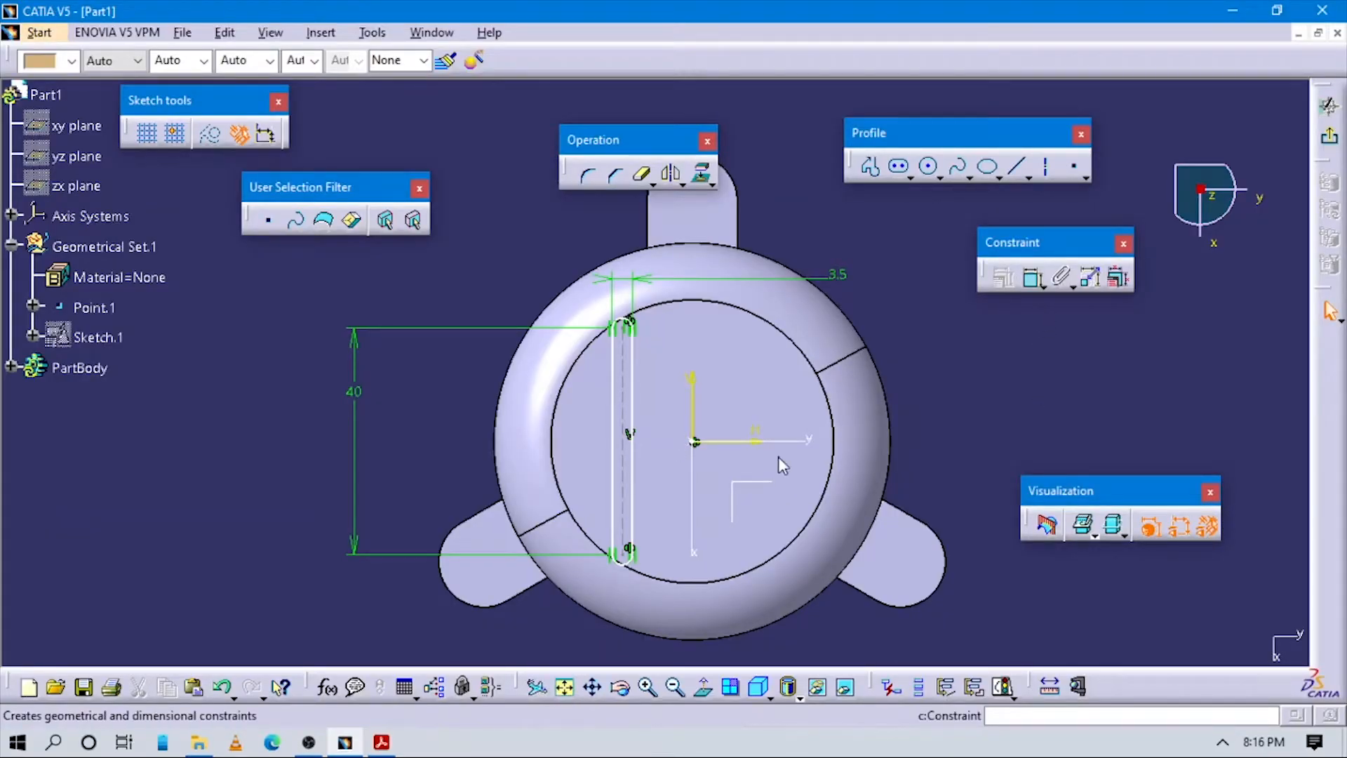
pyautogui.click(694, 397)
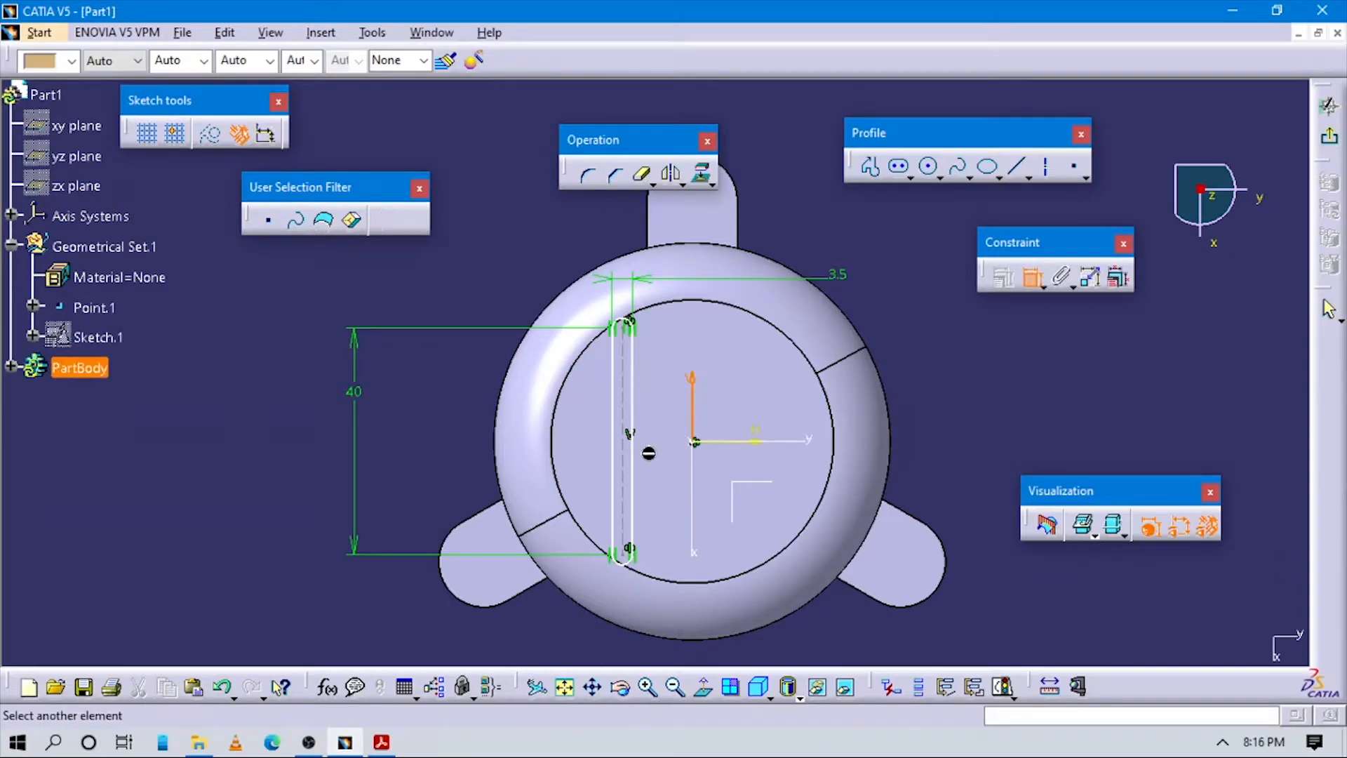
pyautogui.click(634, 419)
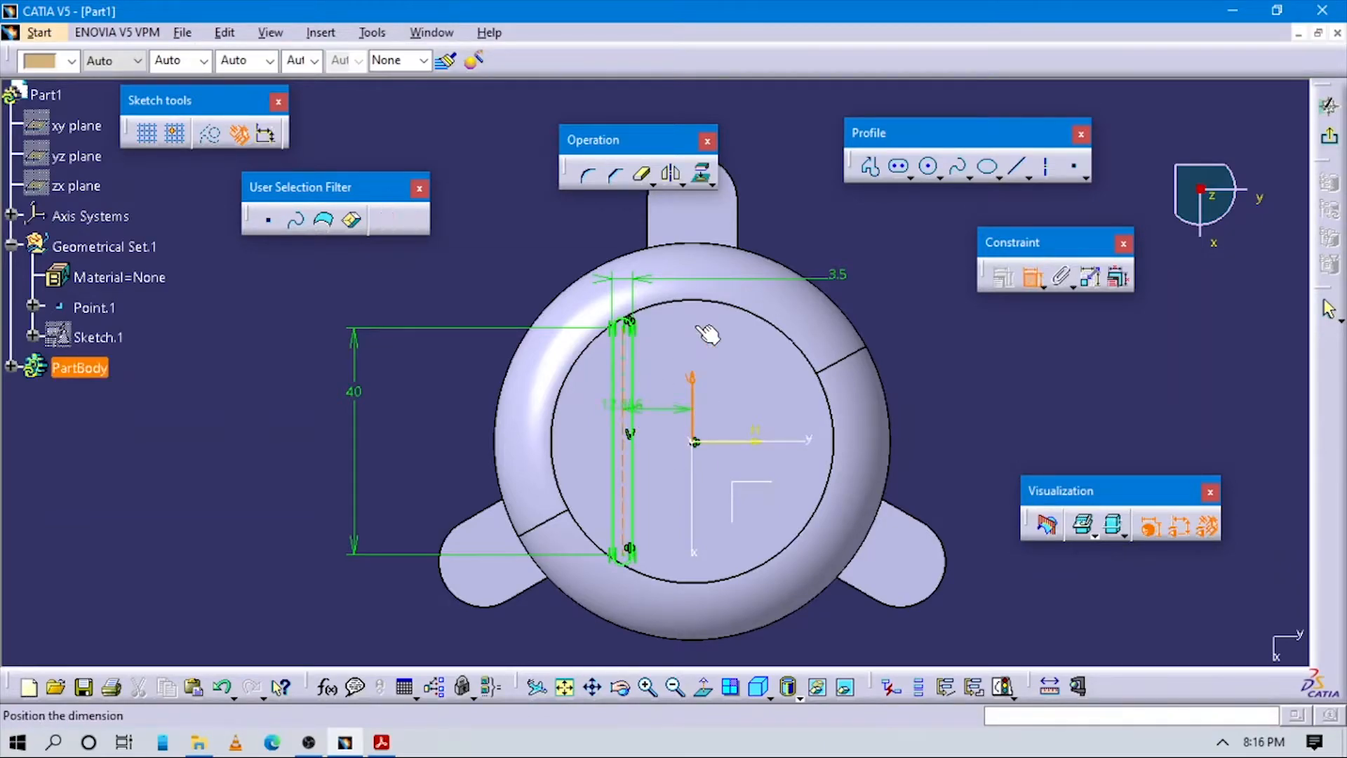
pyautogui.click(778, 217)
# Set the distance between the slot's centreline and the vertical axis to 18 mm and check the slot layout in the PDF drawing
pyautogui.hotkey('alt', 'Tab')
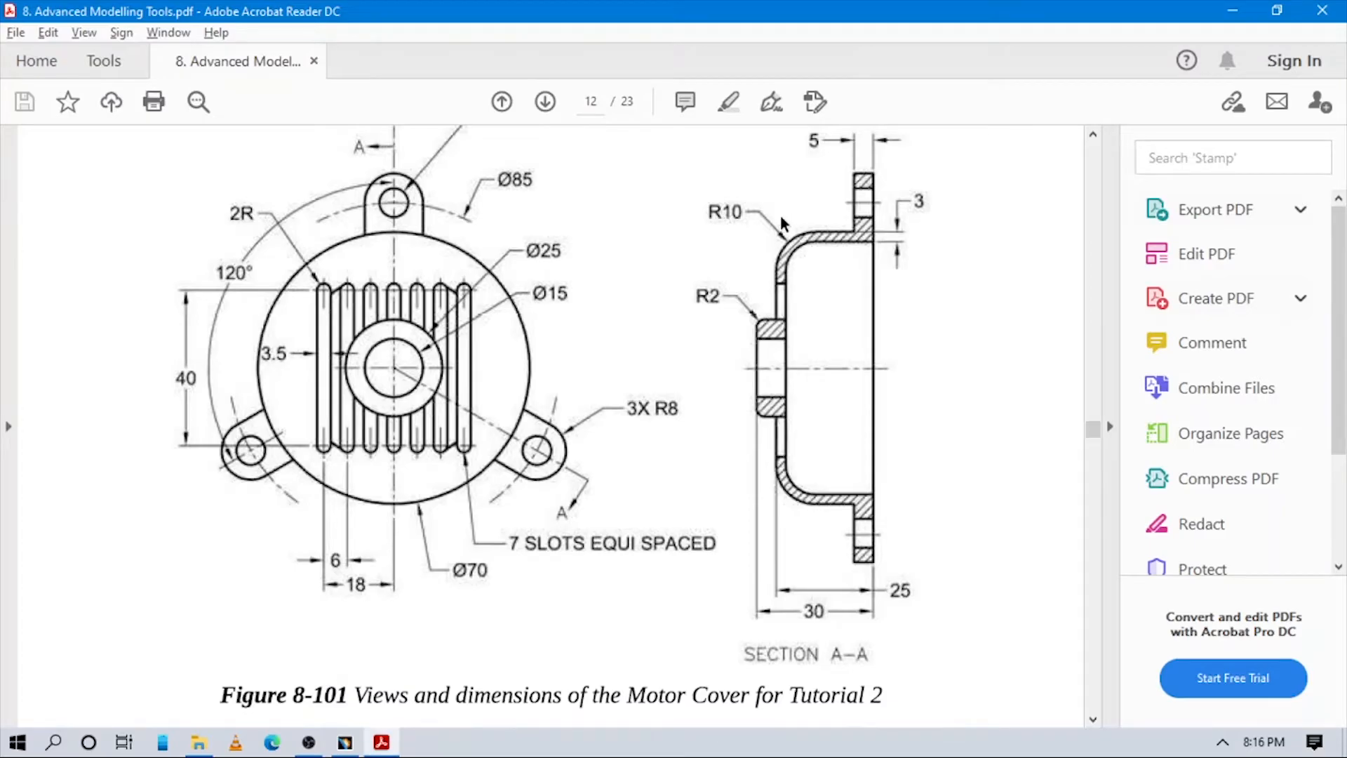
pyautogui.hotkey('alt', 'Tab')
pyautogui.doubleClick(790, 222)
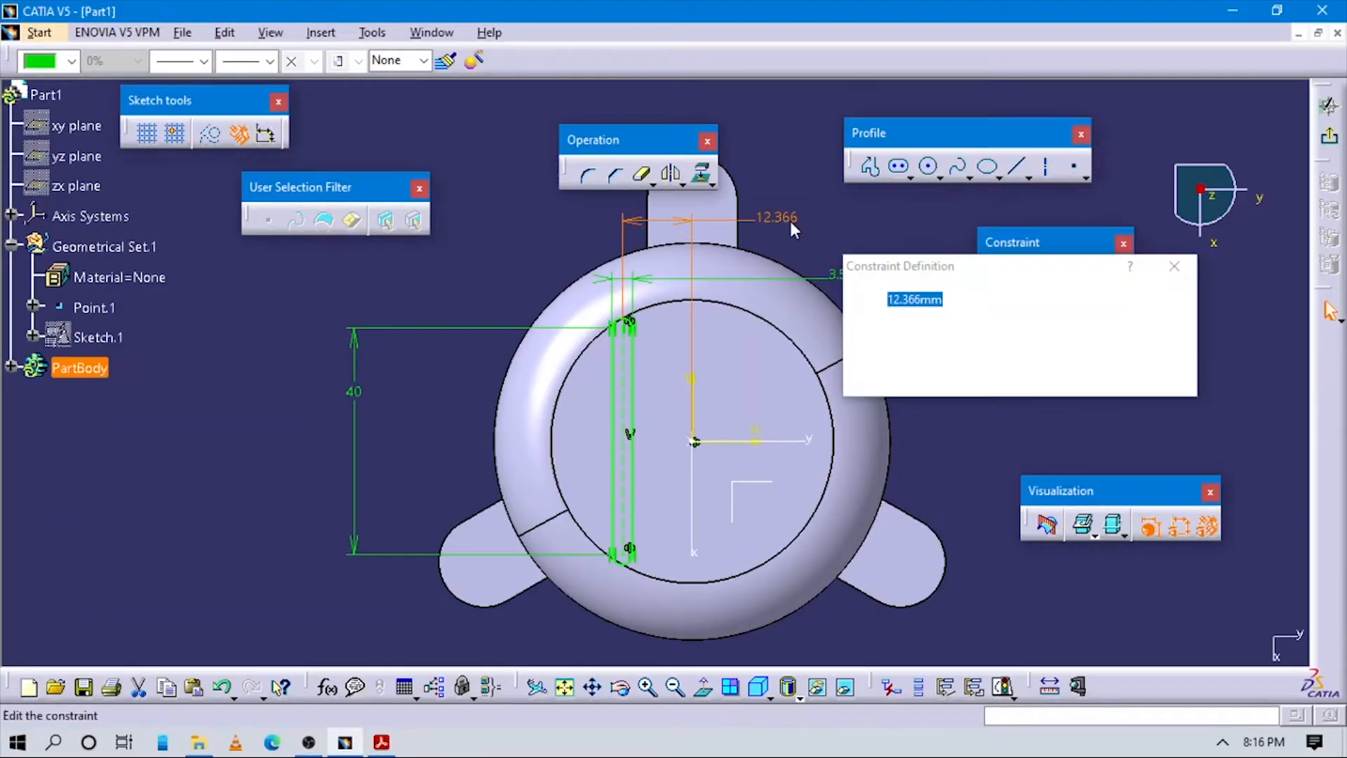
pyautogui.write('16')
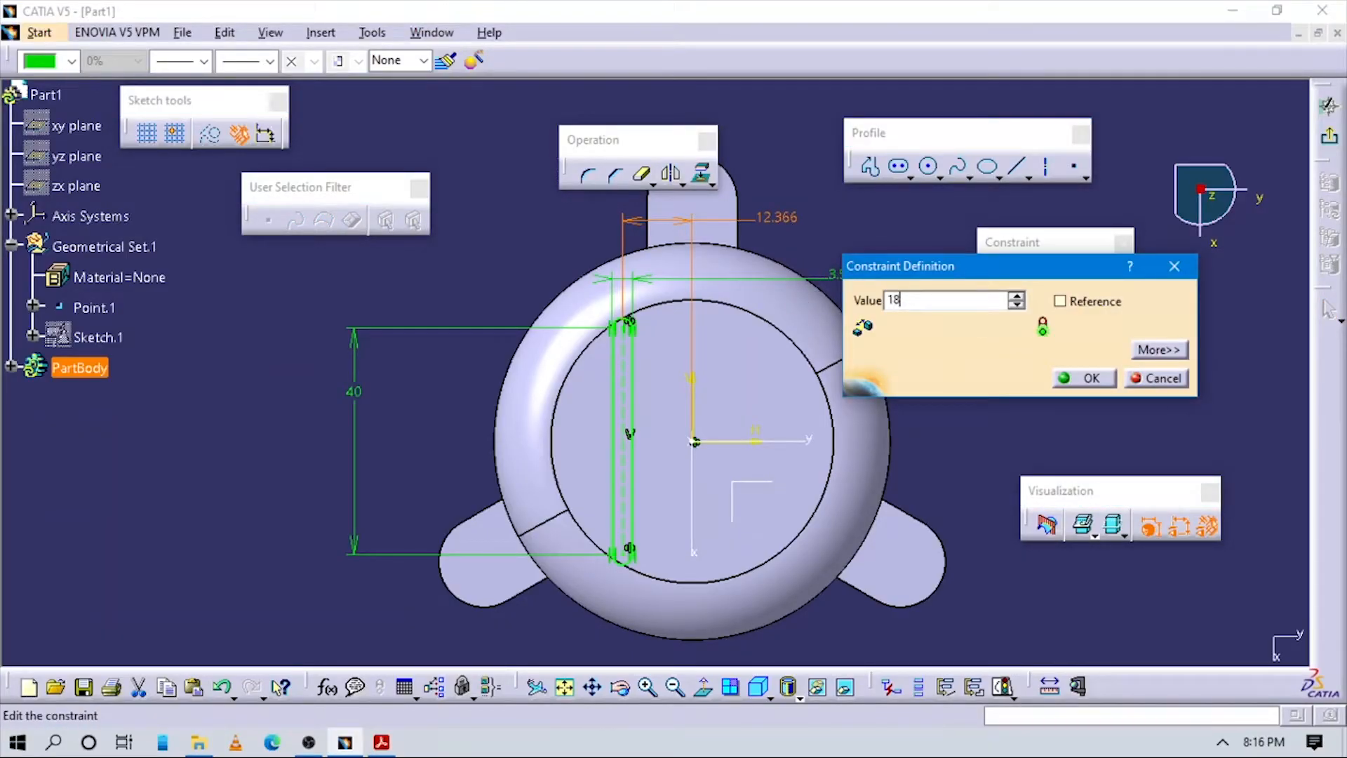
pyautogui.press('Return')
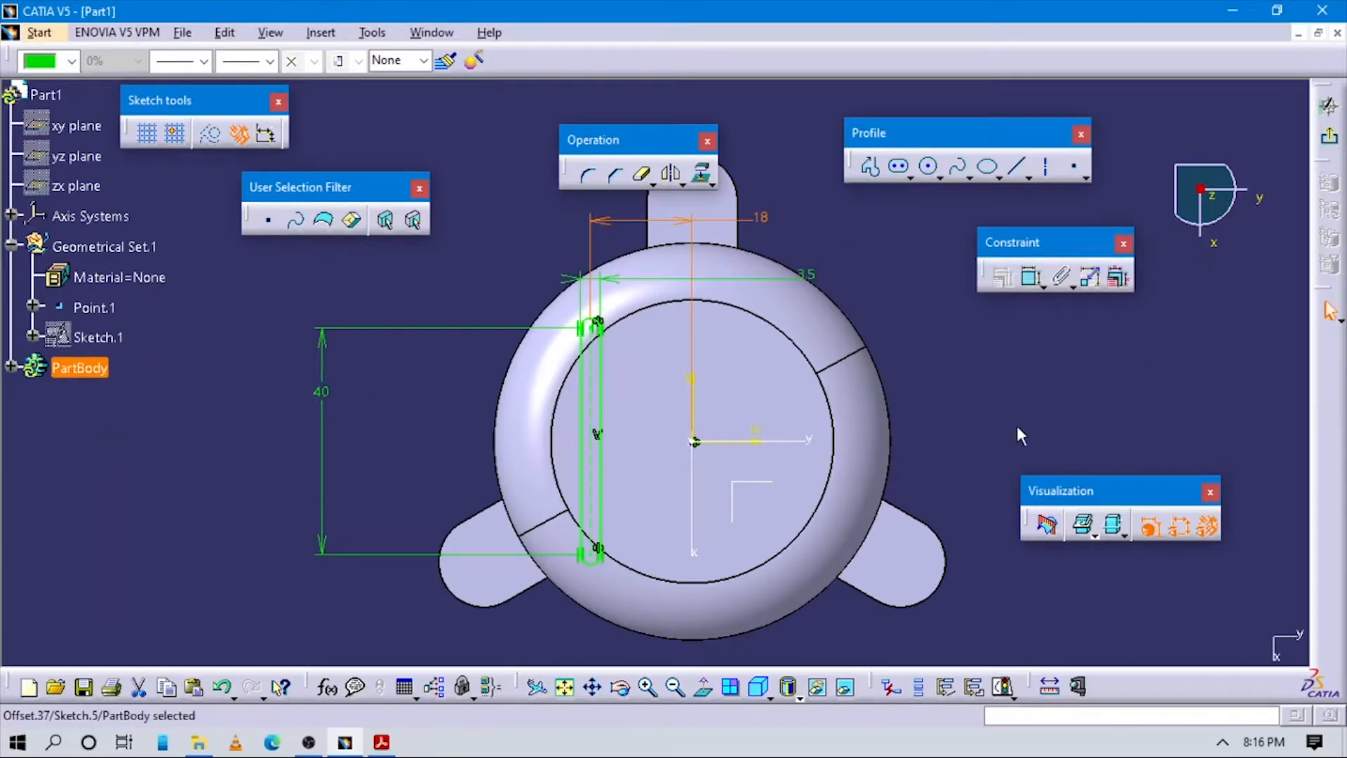
pyautogui.hotkey('alt', 'Tab')
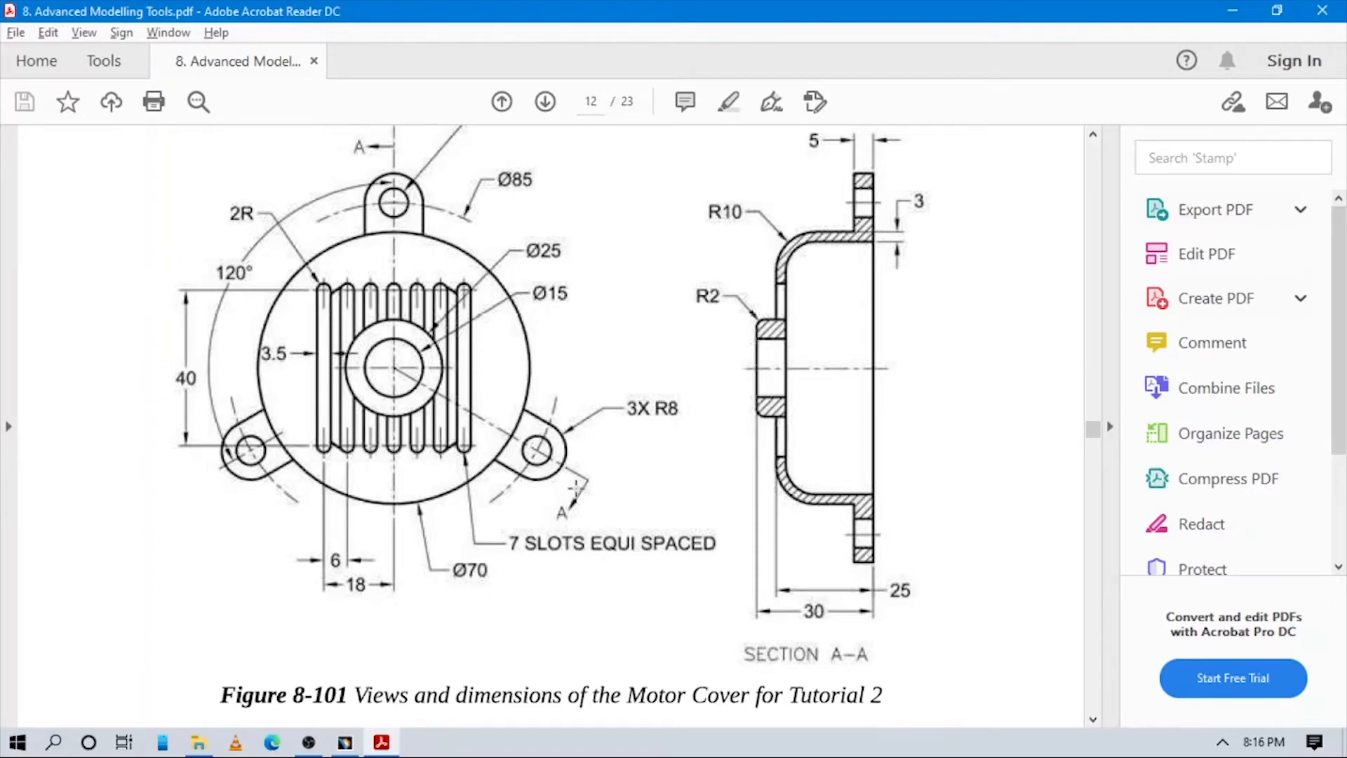
pyautogui.hotkey('alt', 'Tab')
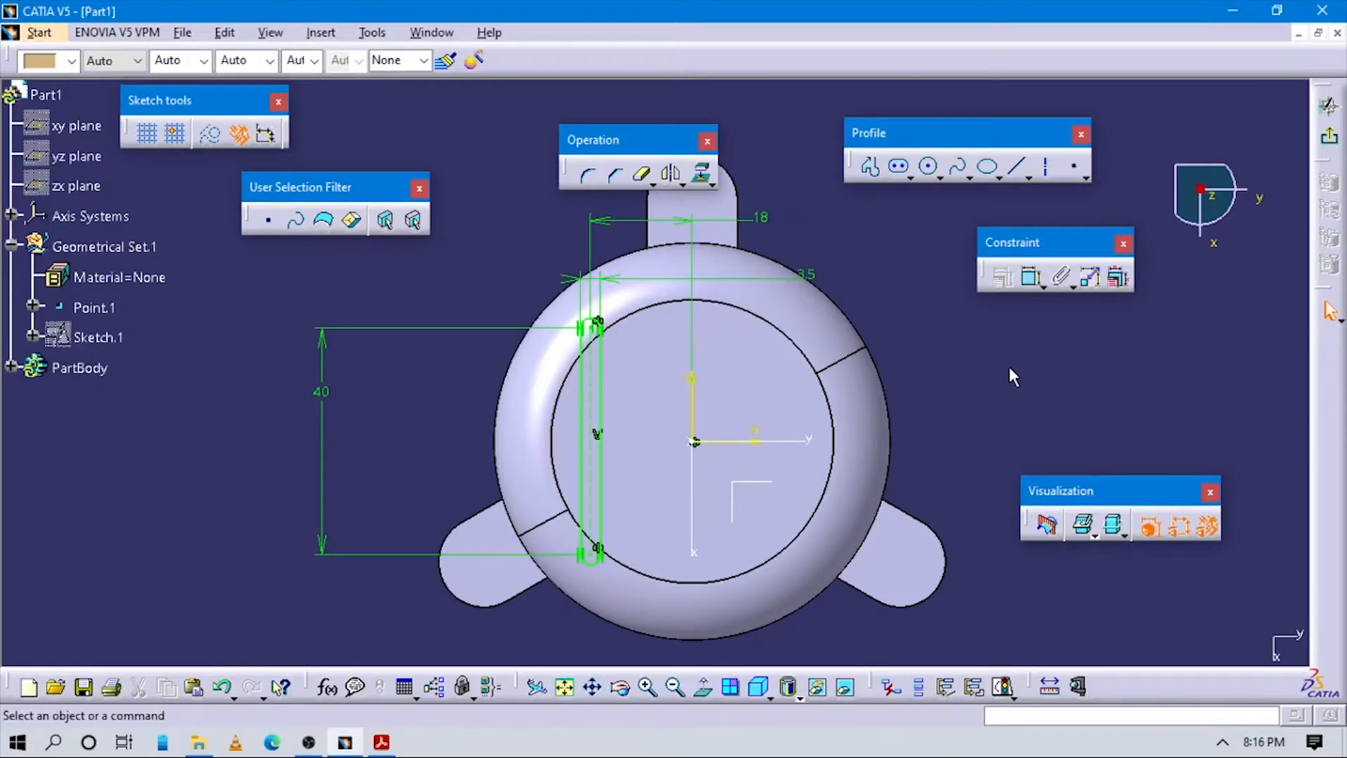
# Finish the slot sketch and cut it through the cover as a pocket with the Up to next limit
pyautogui.click(1331, 132)
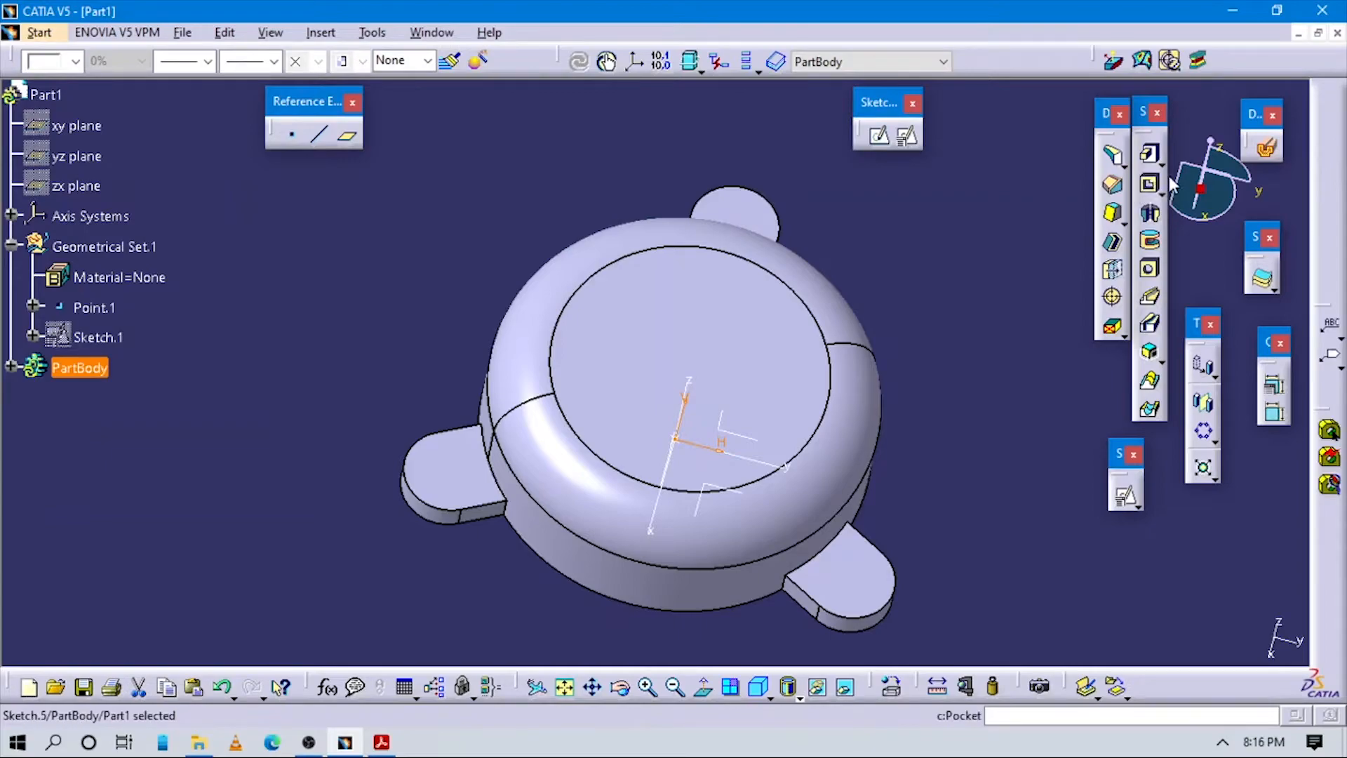
pyautogui.click(1151, 181)
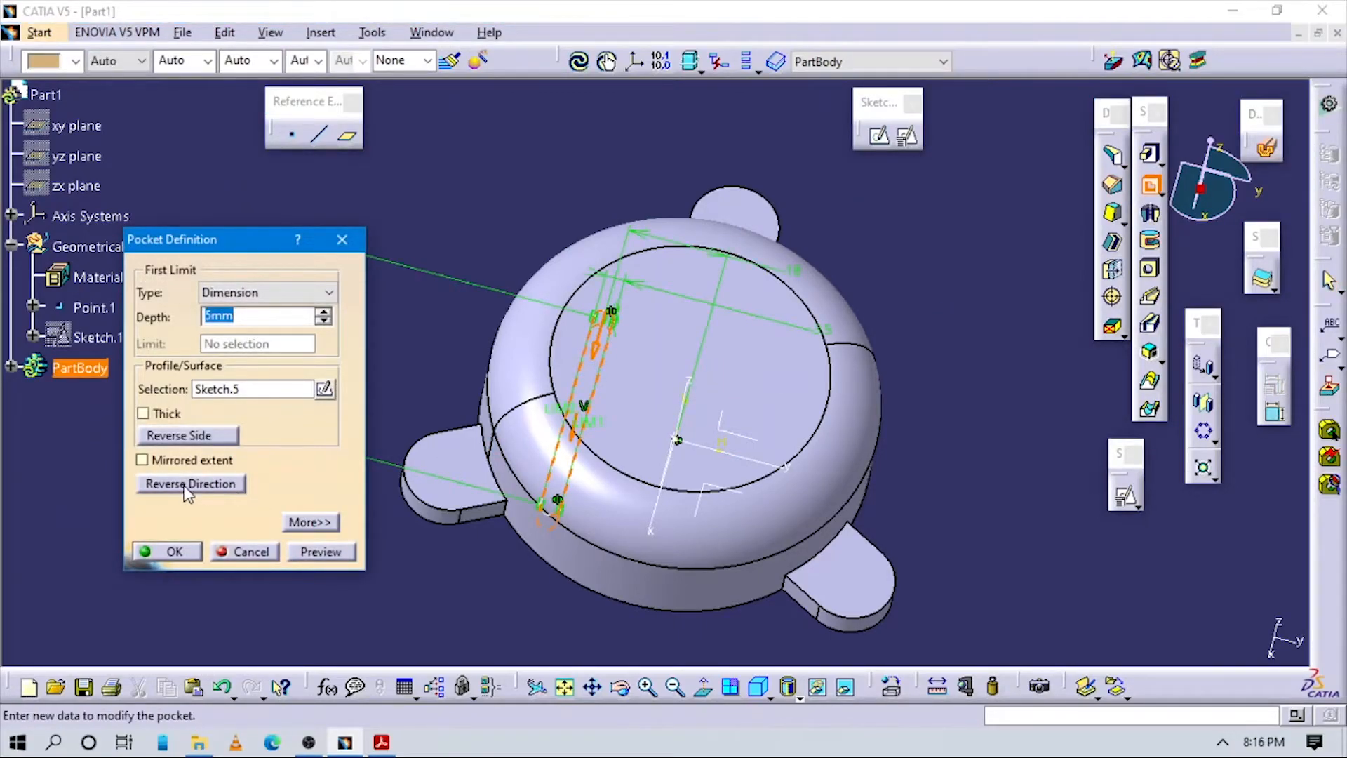
pyautogui.click(272, 293)
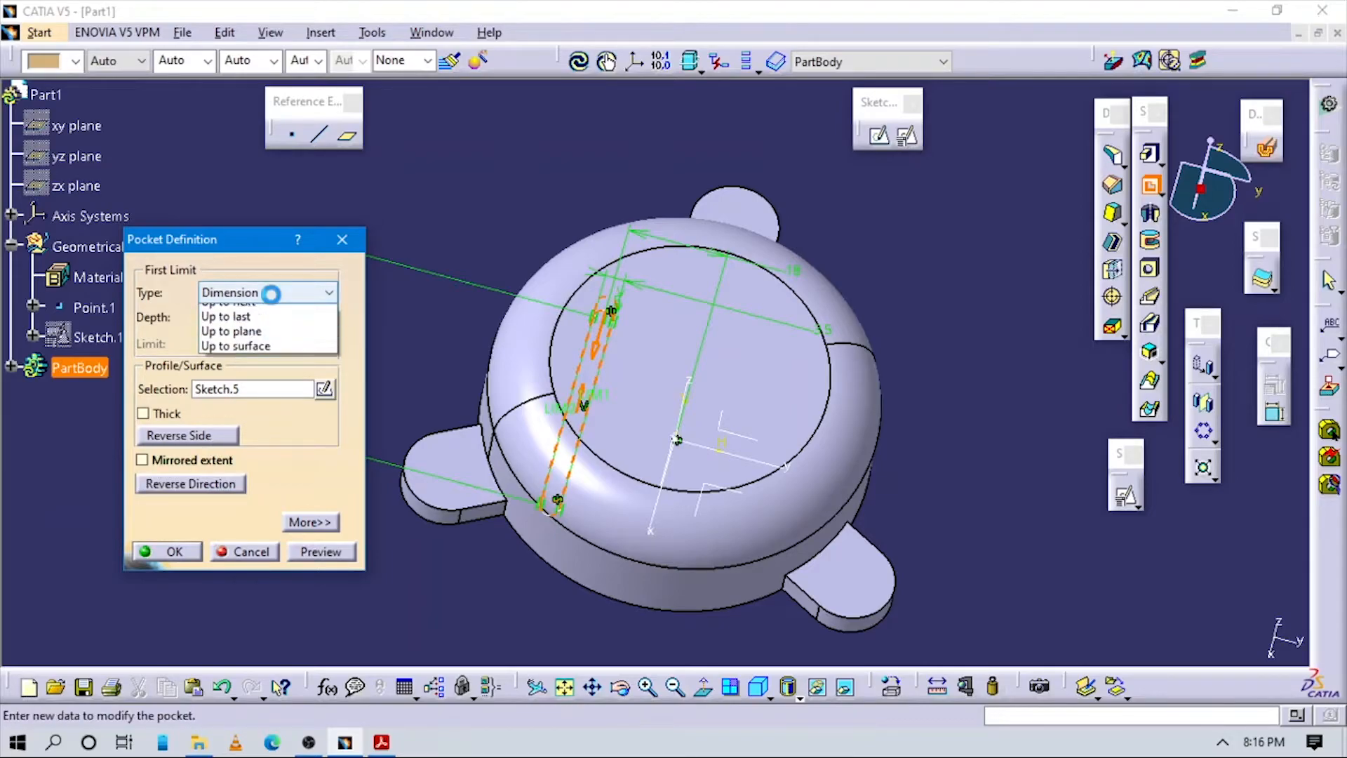
pyautogui.click(250, 320)
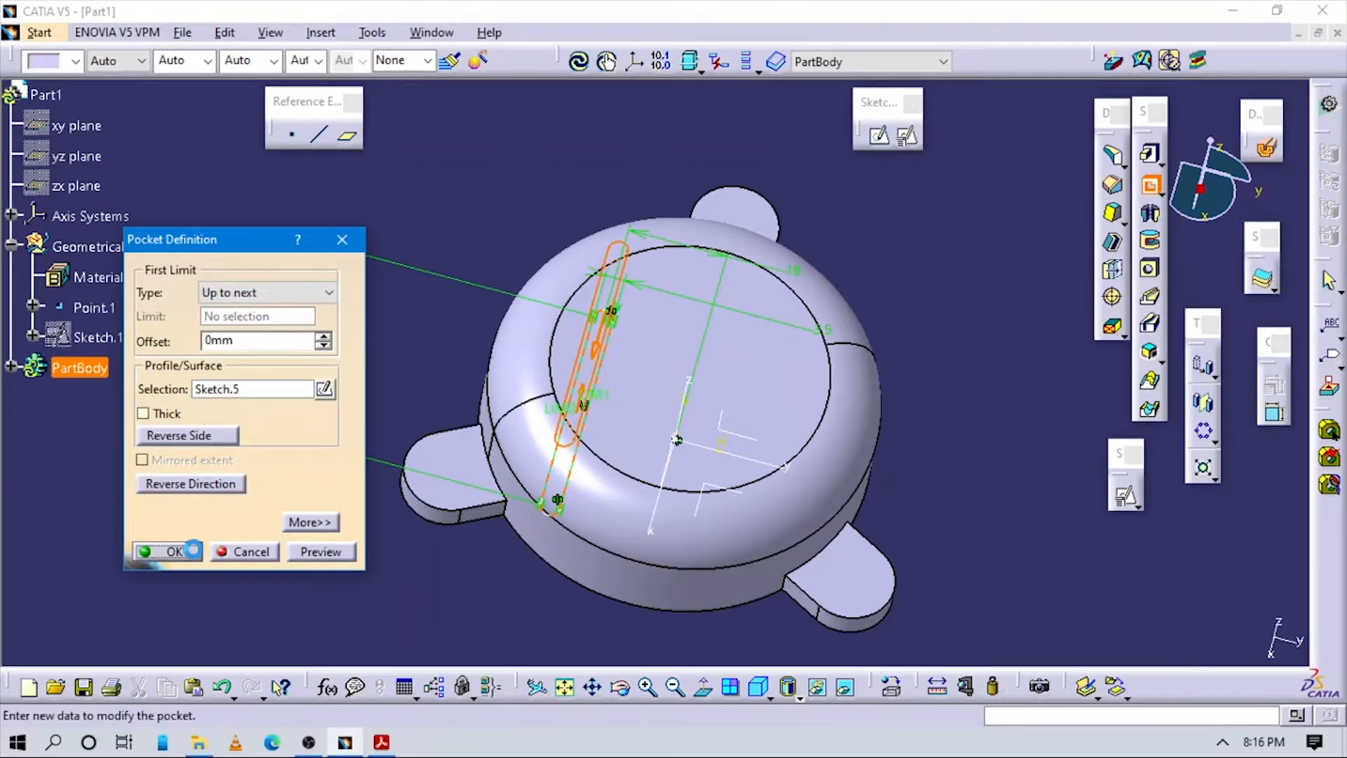
pyautogui.click(191, 551)
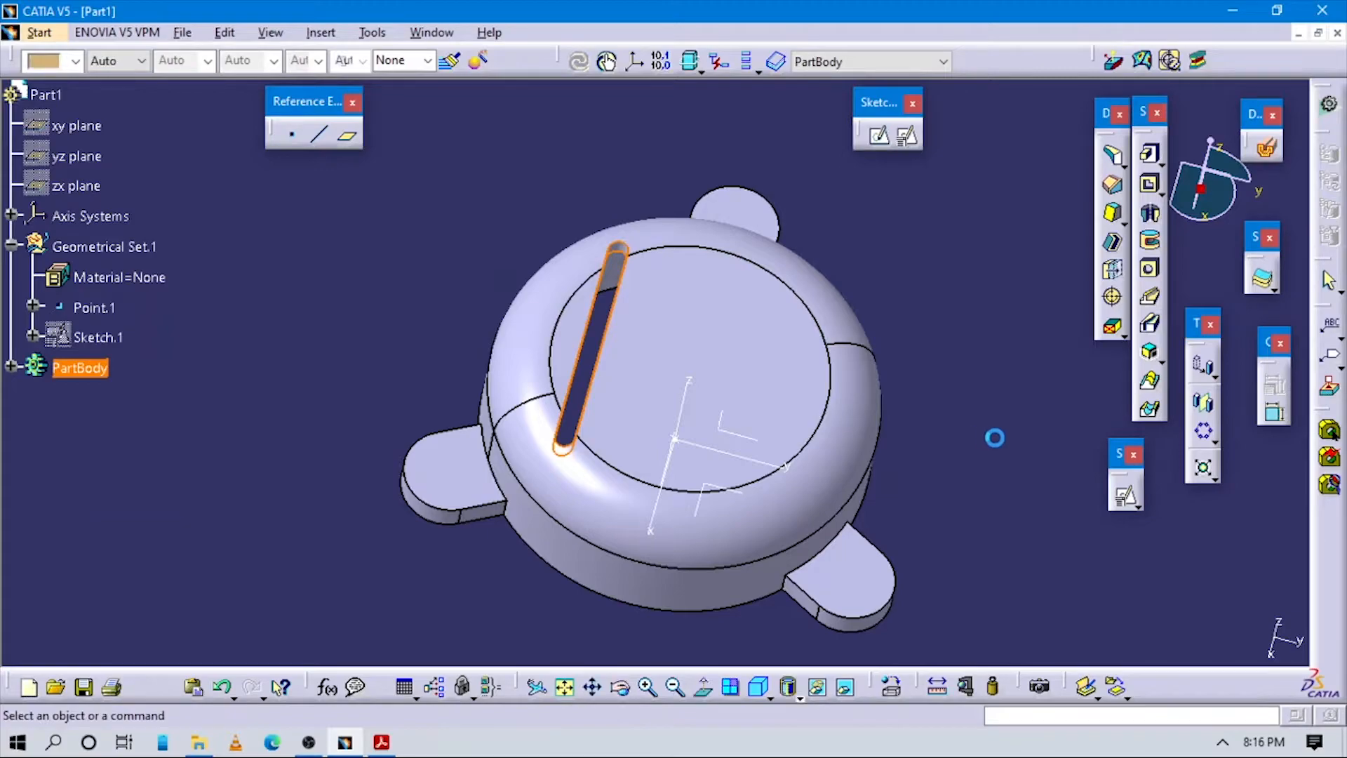
# Start a rectangular pattern of the slot pocket with the axis system's Y axis as its reference direction
pyautogui.click(1206, 434)
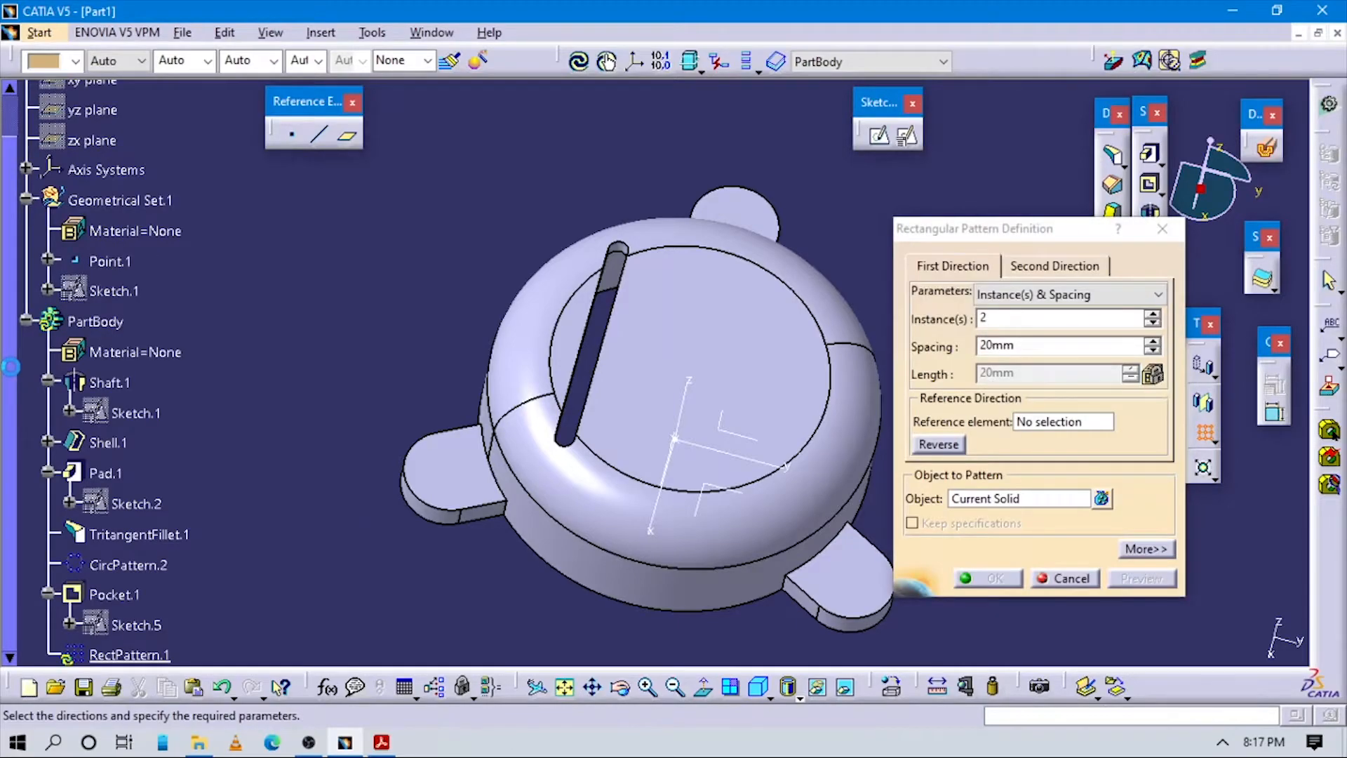
pyautogui.scroll(-2, 76, 468)
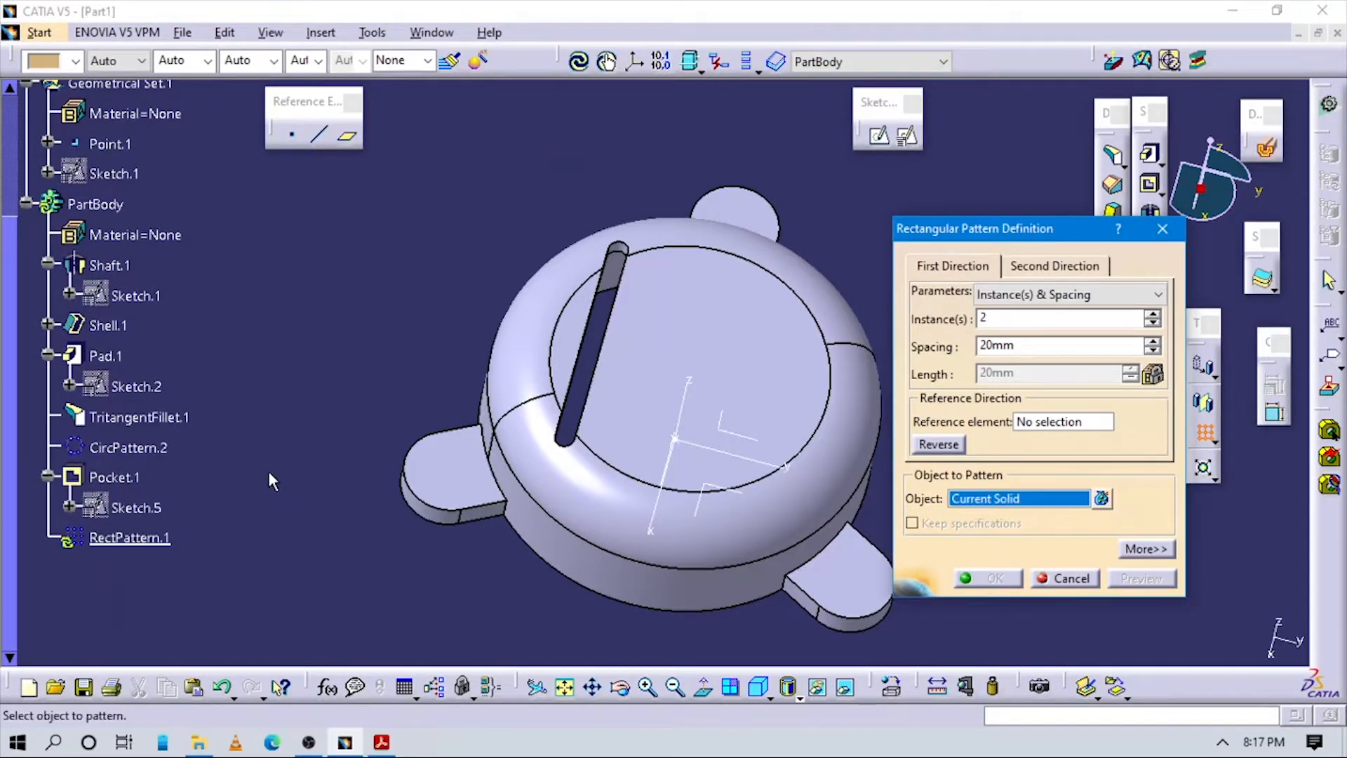
pyautogui.click(137, 479)
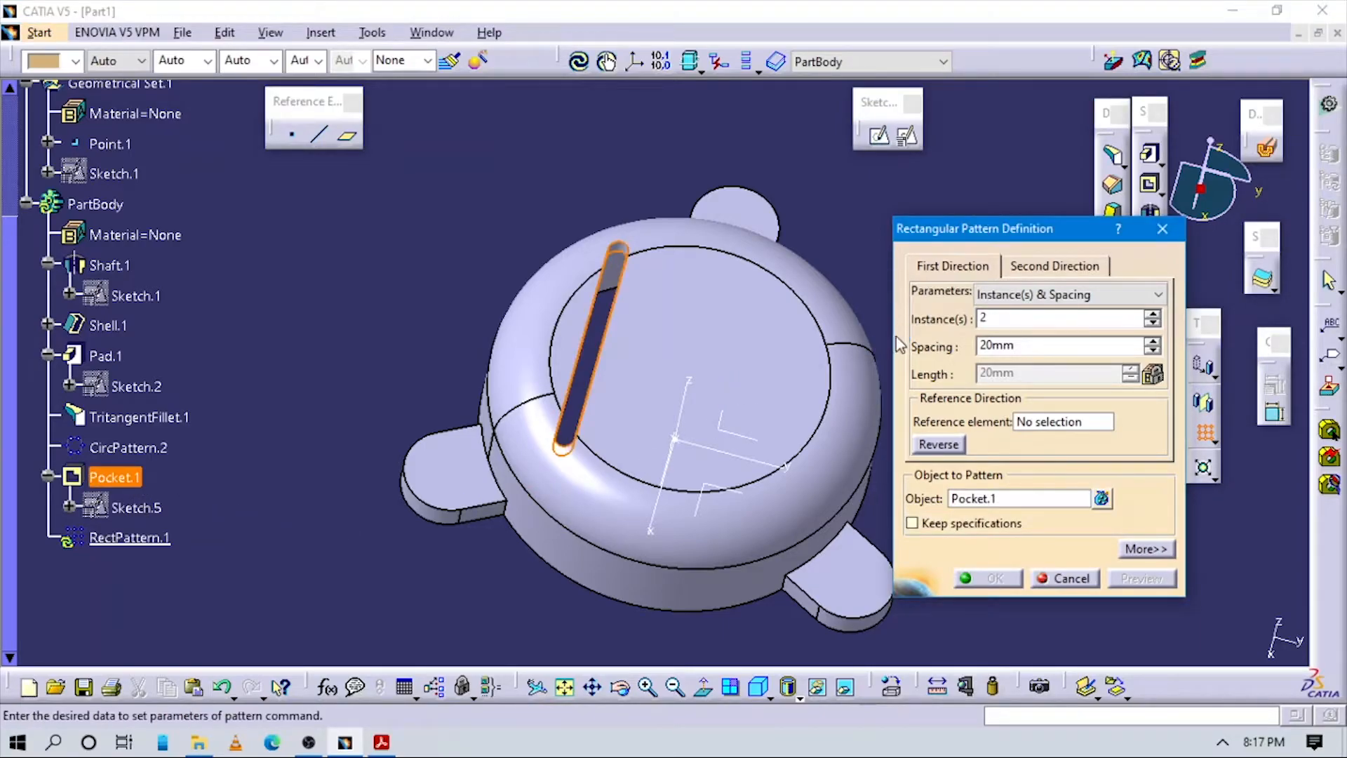
pyautogui.moveTo(829, 360); pyautogui.dragTo(708, 395, button='middle')
pyautogui.click(1050, 422)
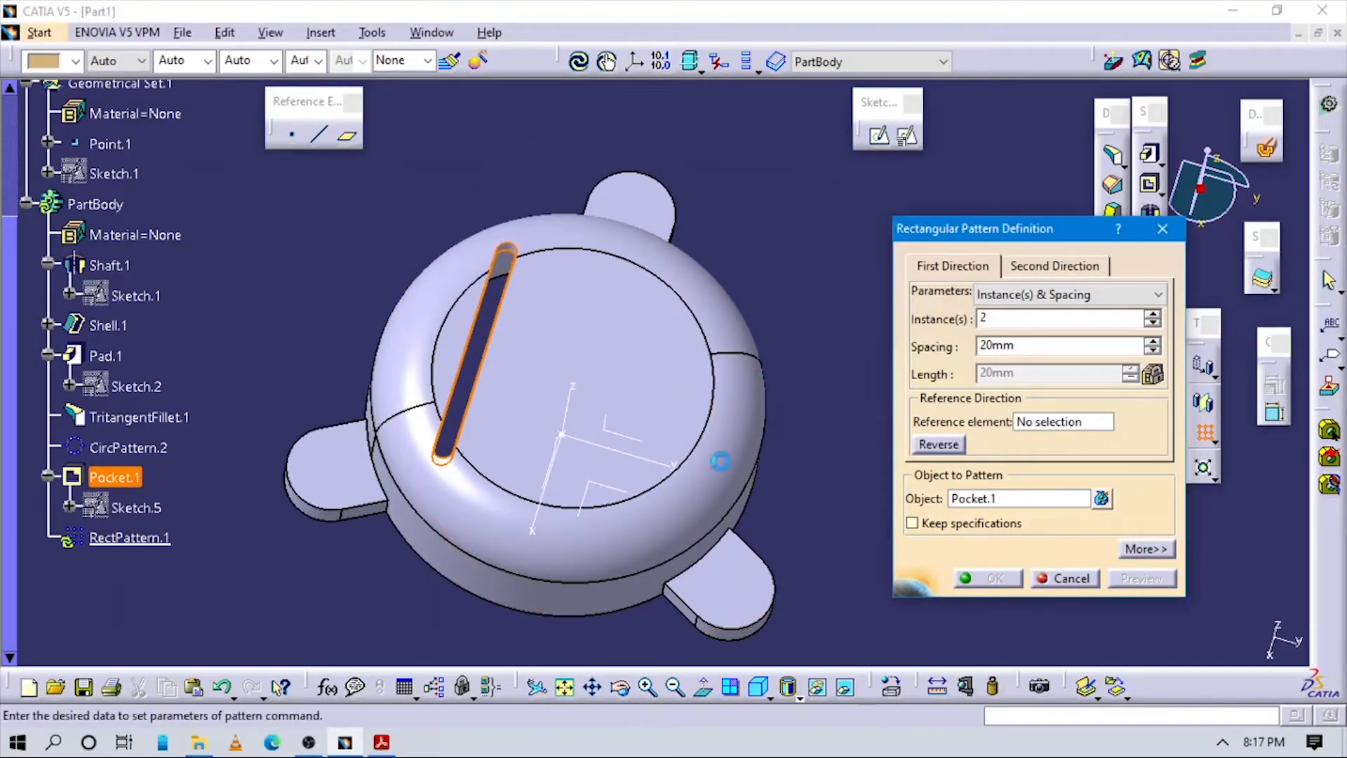
pyautogui.click(610, 446)
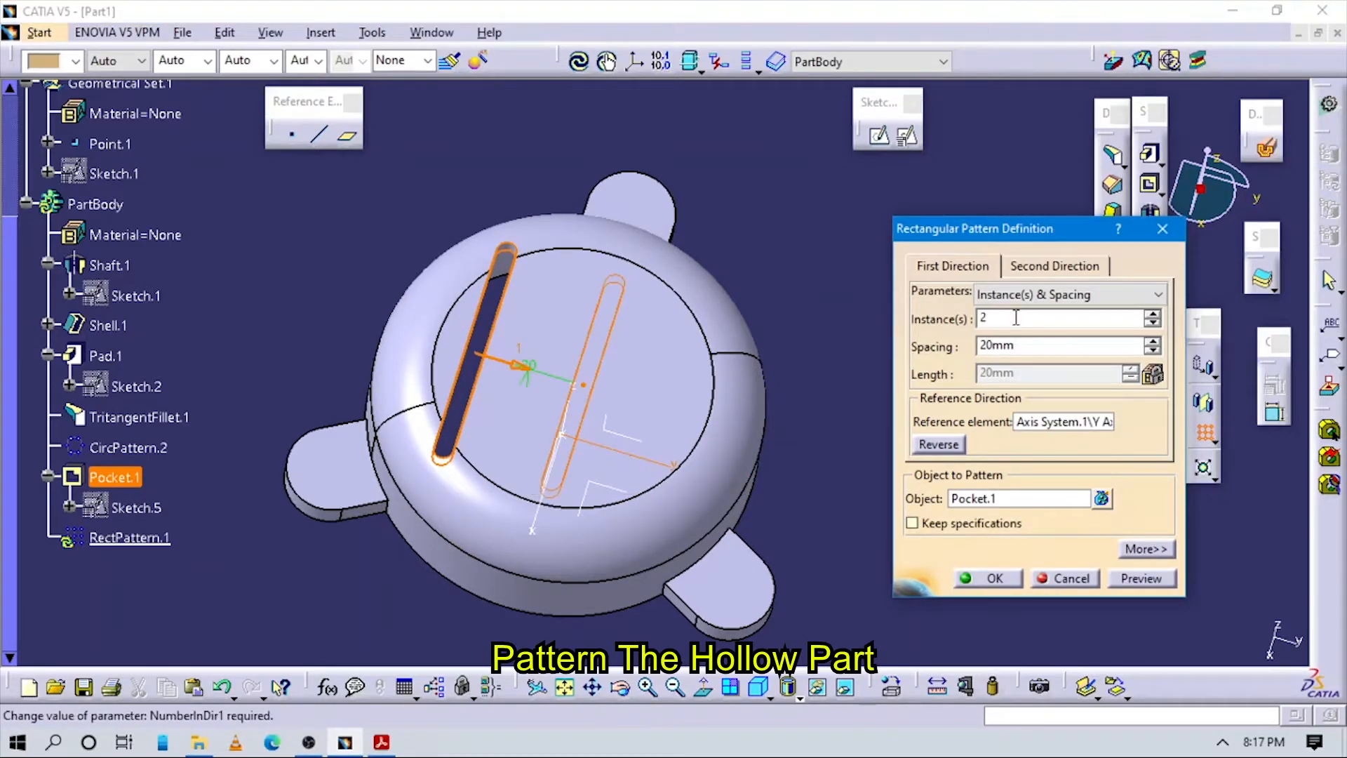
# Look up the slot layout in the PDF drawing, set the pattern to 6 instances with 6 mm spacing, and preview it
pyautogui.click(381, 741)
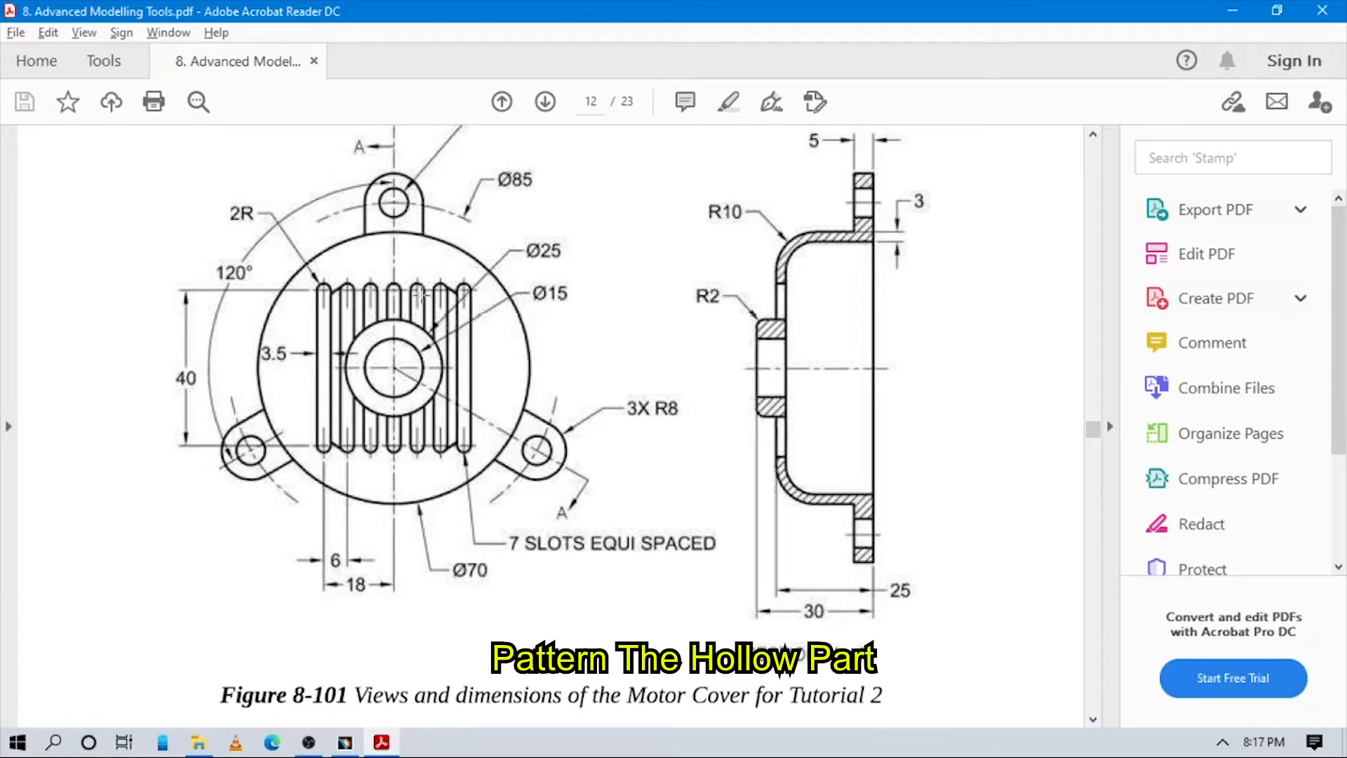
pyautogui.hotkey('alt', 'Tab')
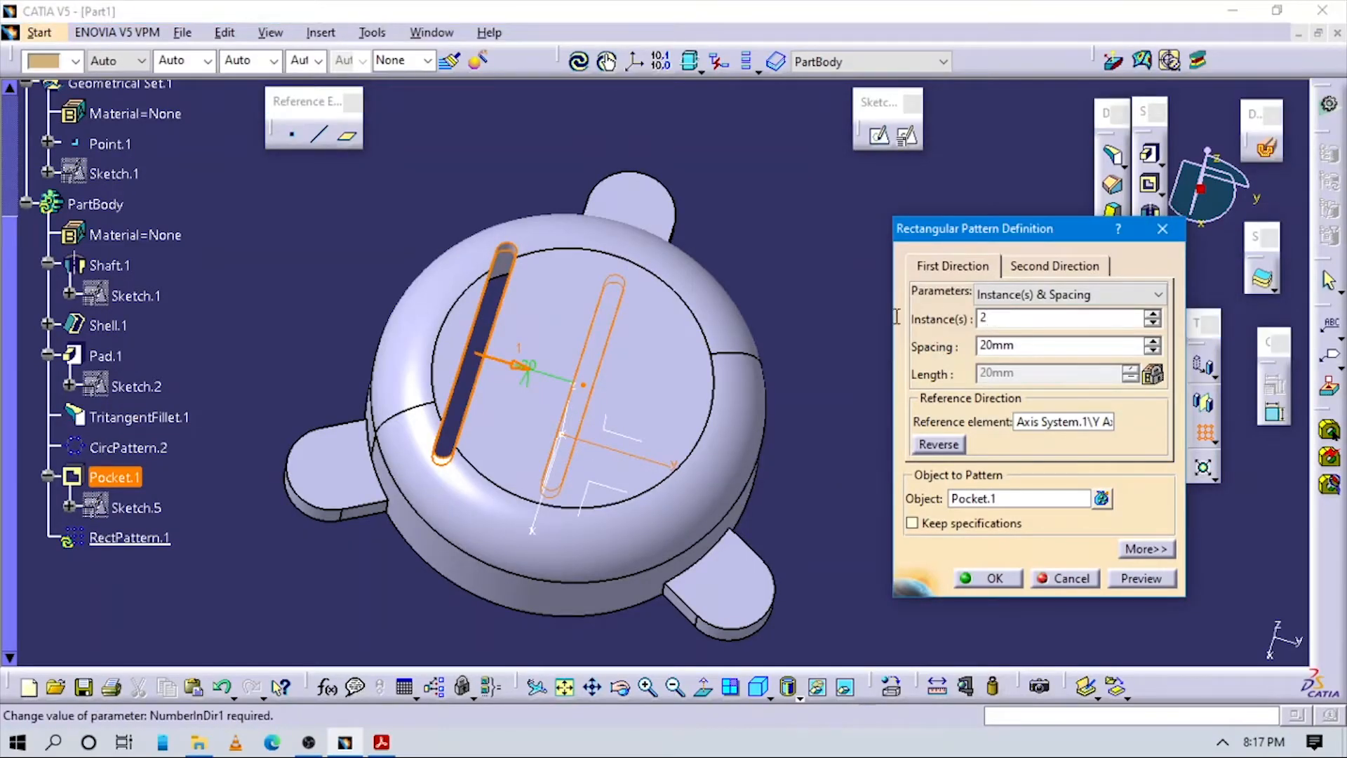
pyautogui.press('BackSpace')
pyautogui.write('6')
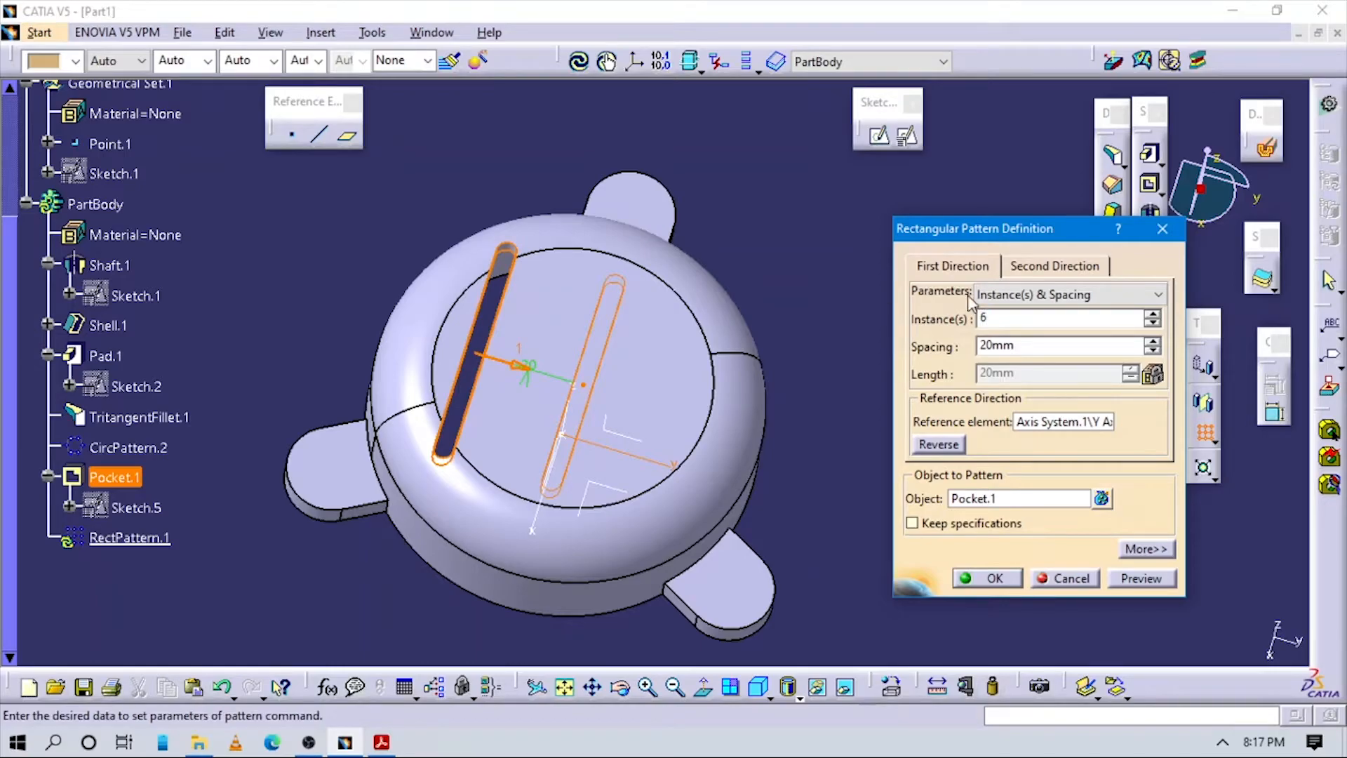
pyautogui.press('Tab')
pyautogui.hotkey('alt', 'Tab')
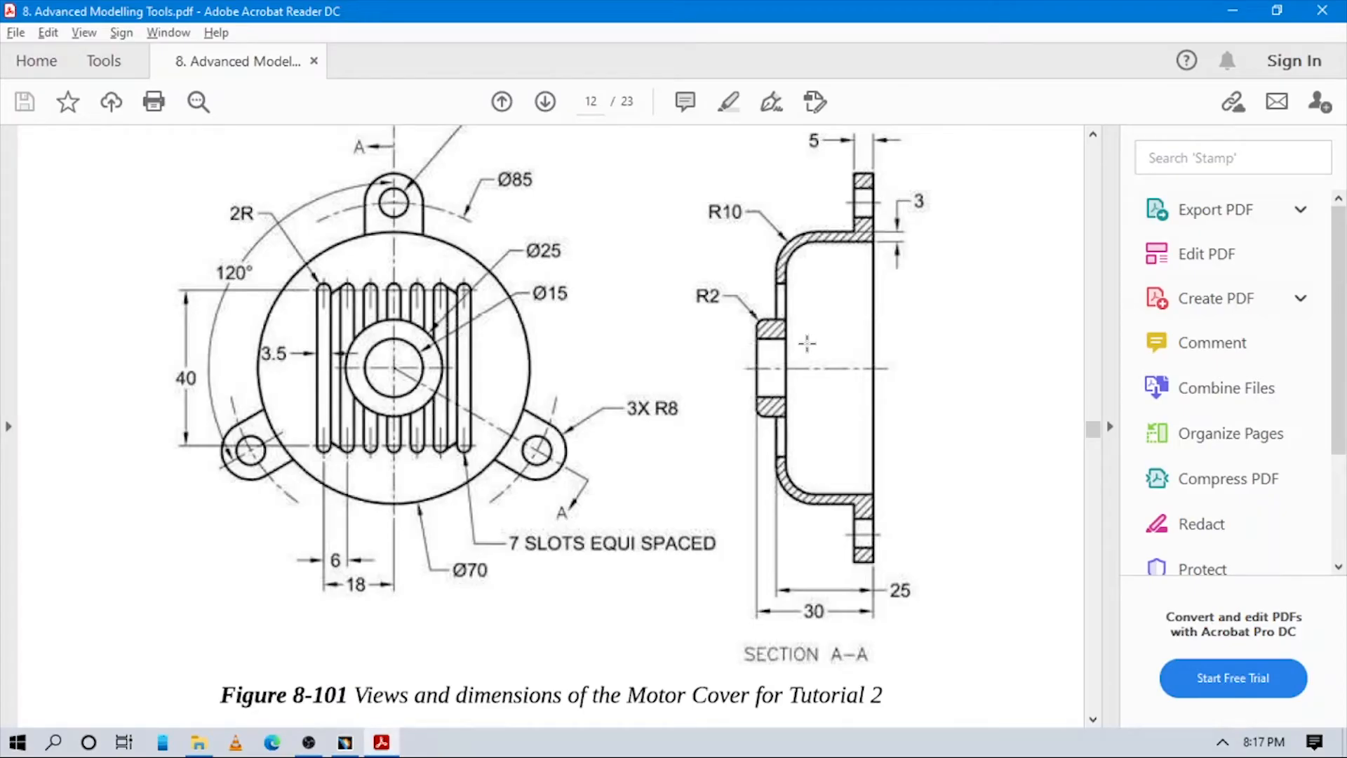
pyautogui.hotkey('alt', 'Tab')
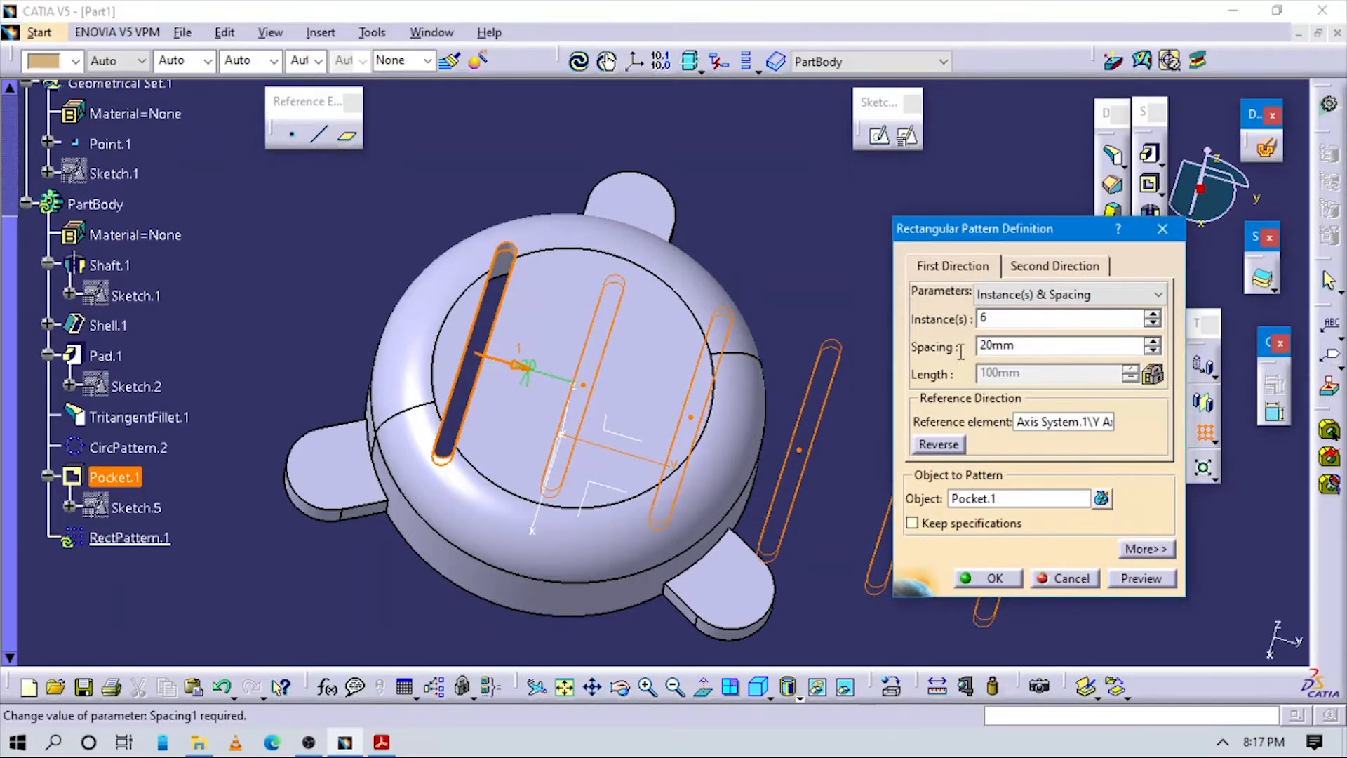
pyautogui.write('6')
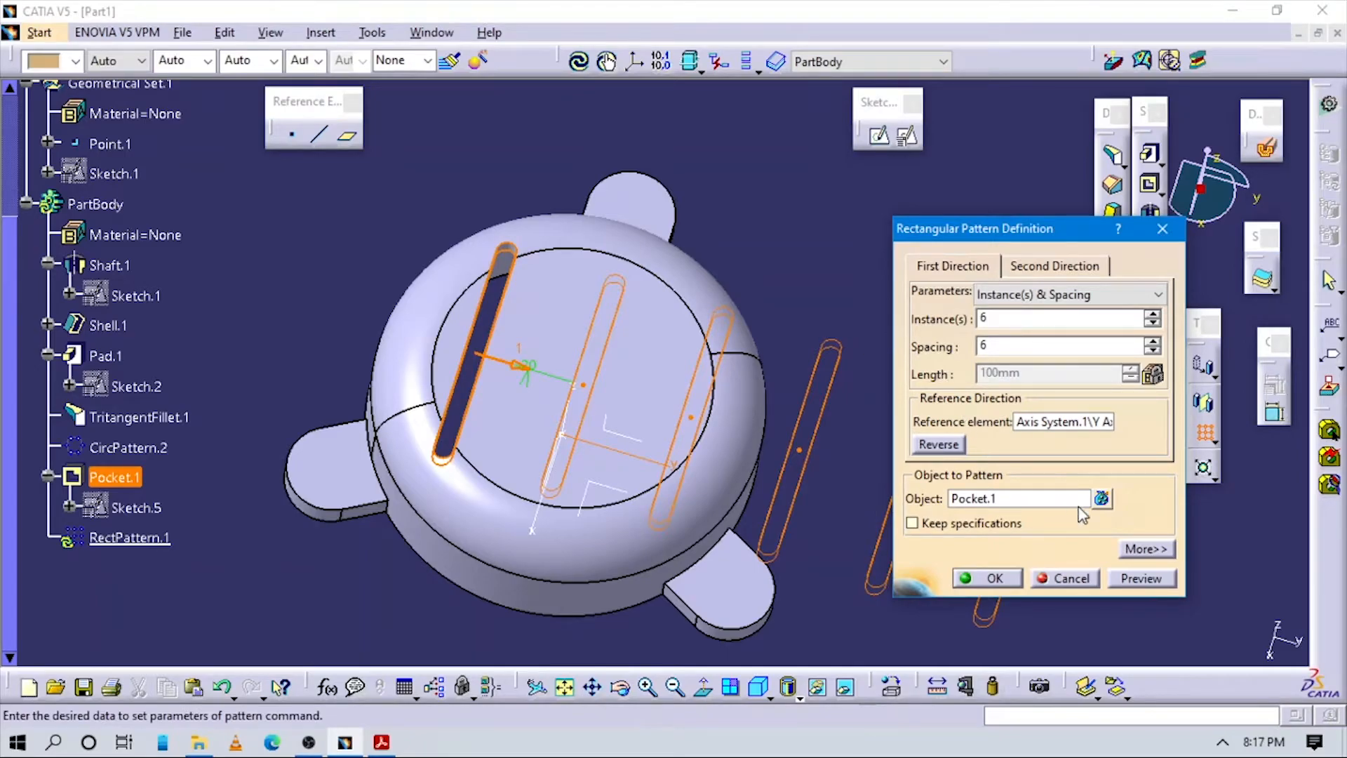
pyautogui.click(1127, 574)
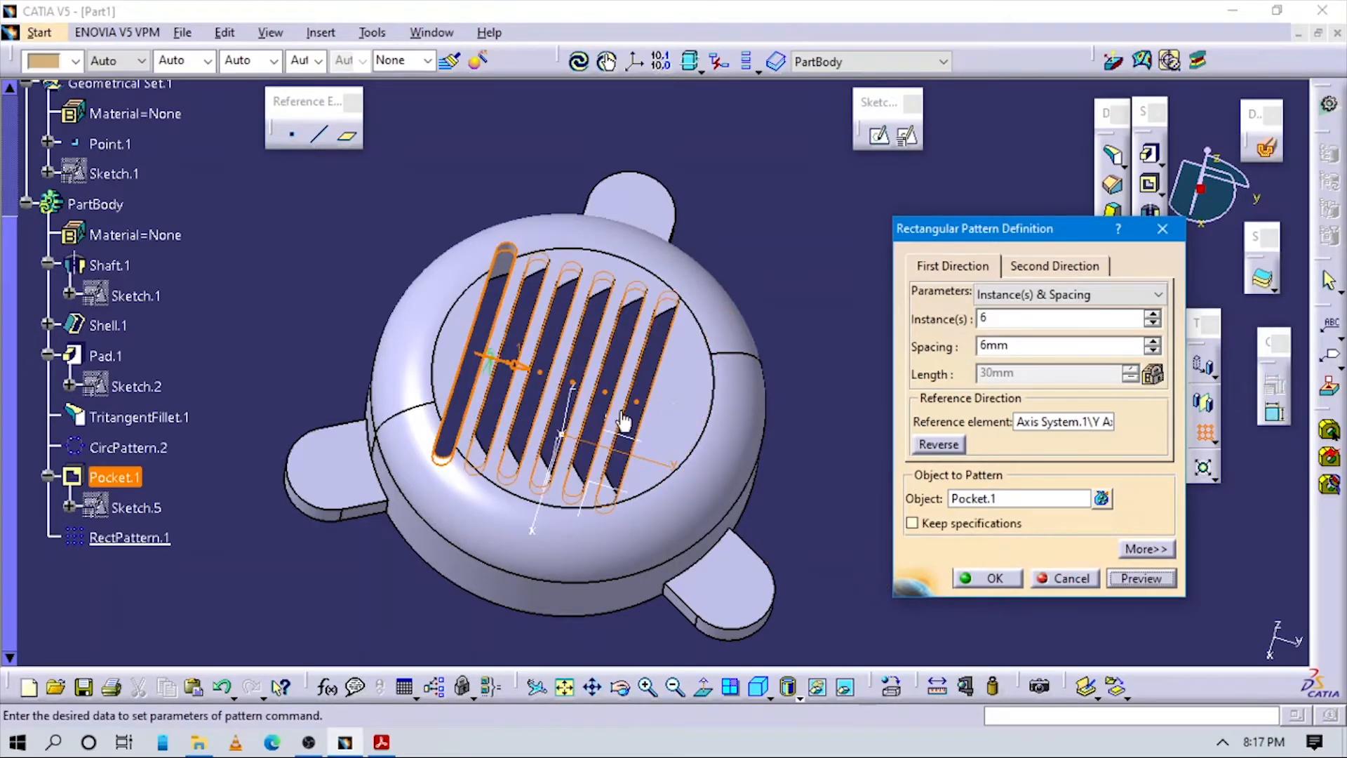
# Set the slot pattern to 7 instances, compare its preview with the PDF drawing, and create the pattern
pyautogui.moveTo(638, 416)
pyautogui.mouseDown(button='middle')
pyautogui.moveTo(637, 452)
pyautogui.moveTo(626, 429)
pyautogui.mouseUp(button='middle')
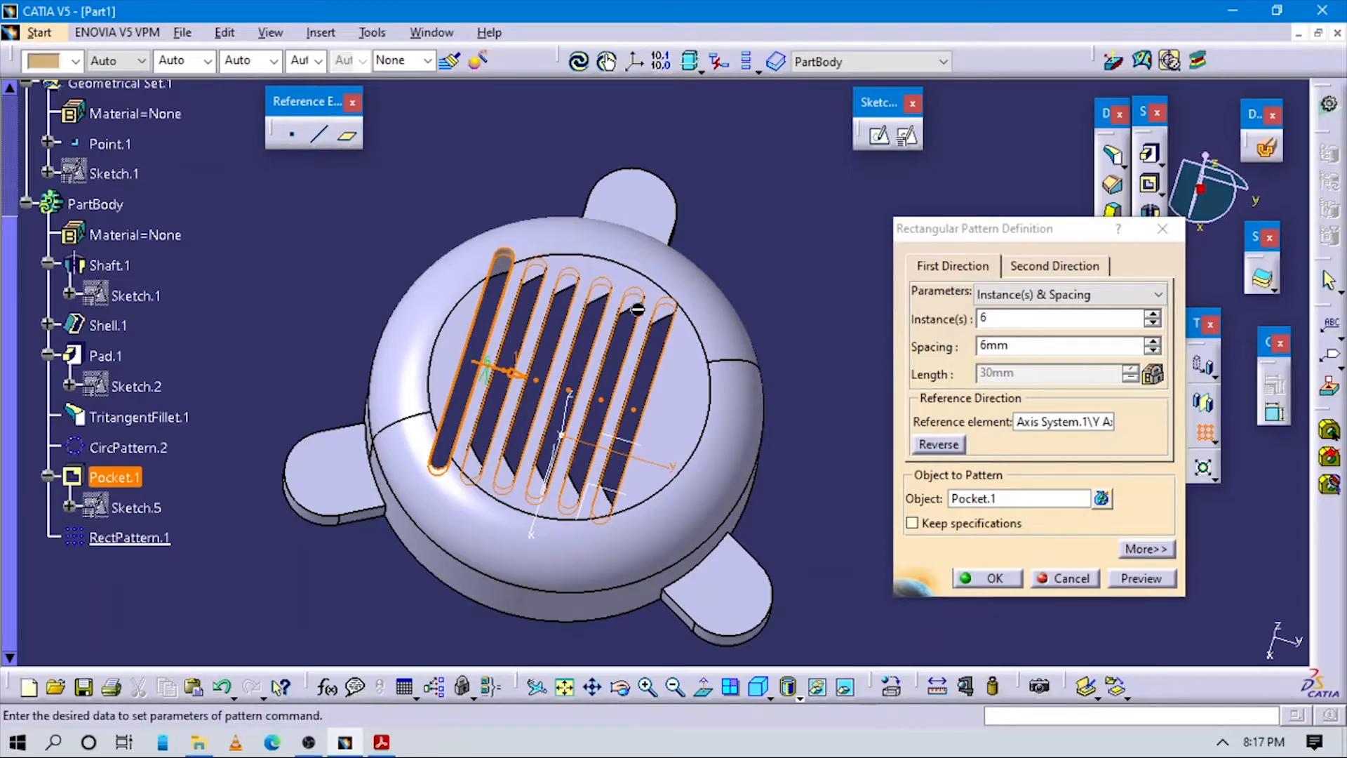
pyautogui.moveTo(1007, 318); pyautogui.dragTo(892, 310)
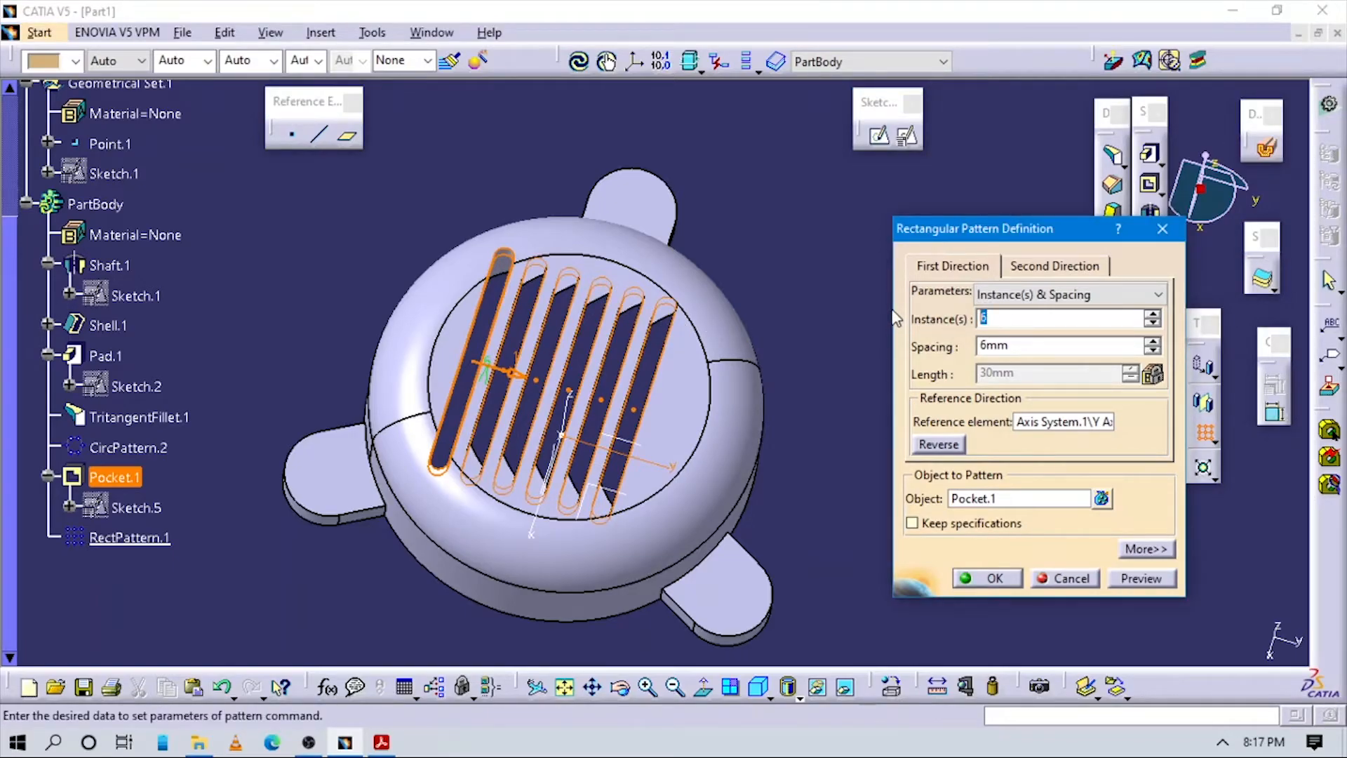
pyautogui.click(1139, 579)
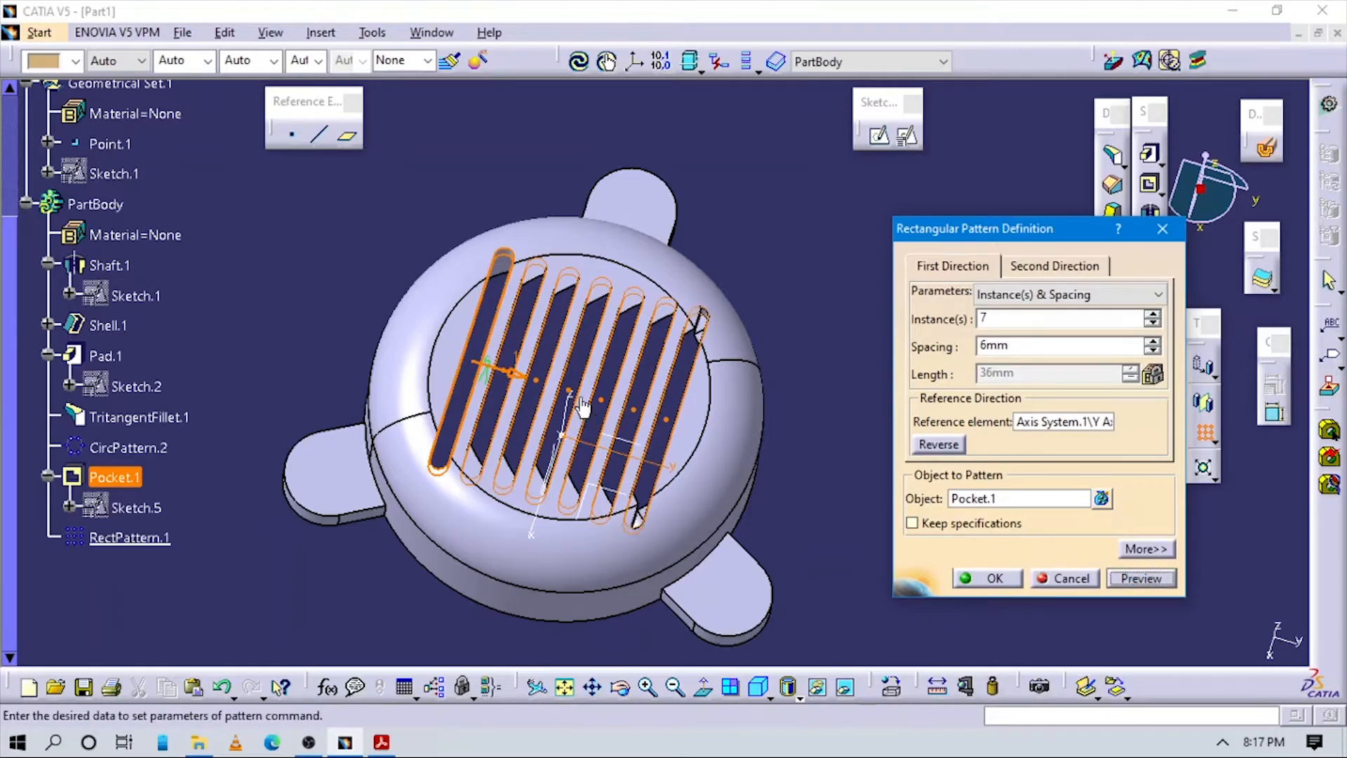
pyautogui.moveTo(583, 407); pyautogui.dragTo(564, 495, button='middle')
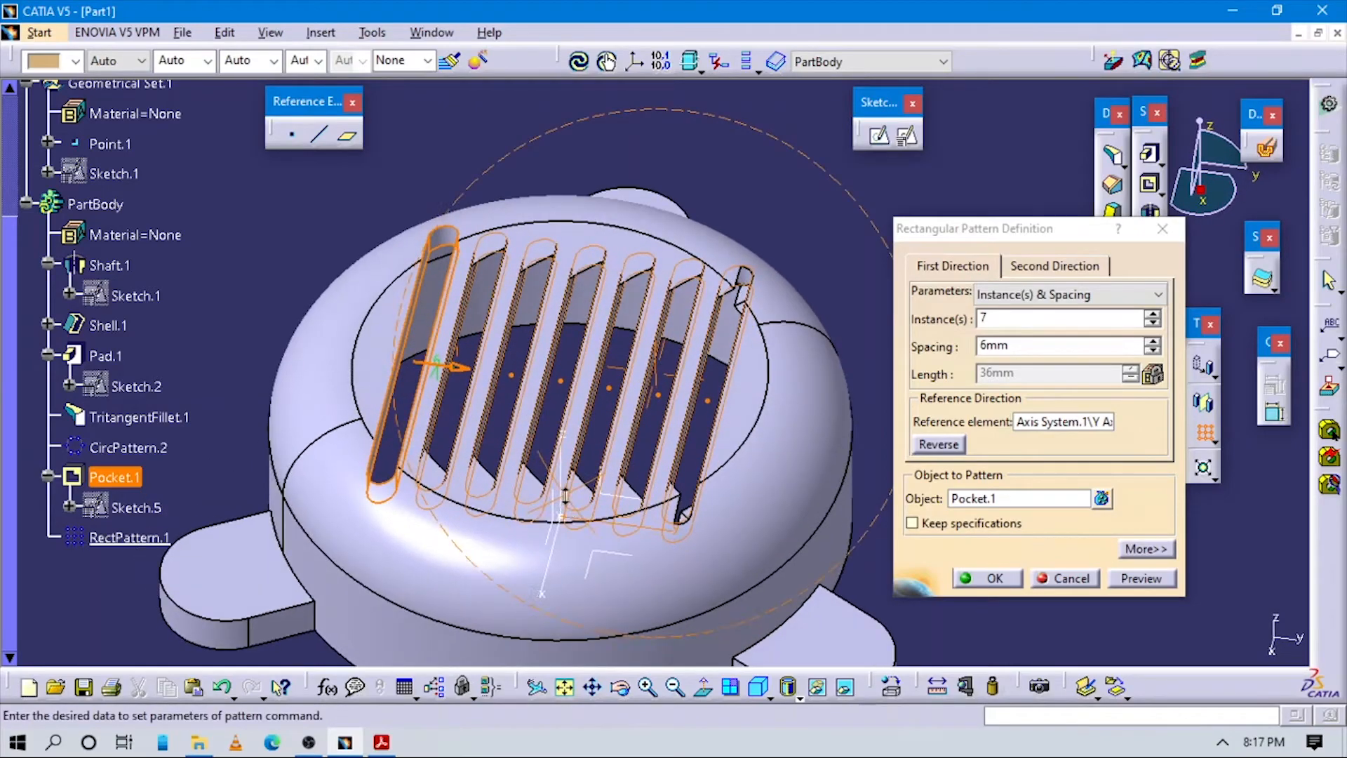
pyautogui.rightClick(431, 309)
pyautogui.hotkey('alt', 'Tab')
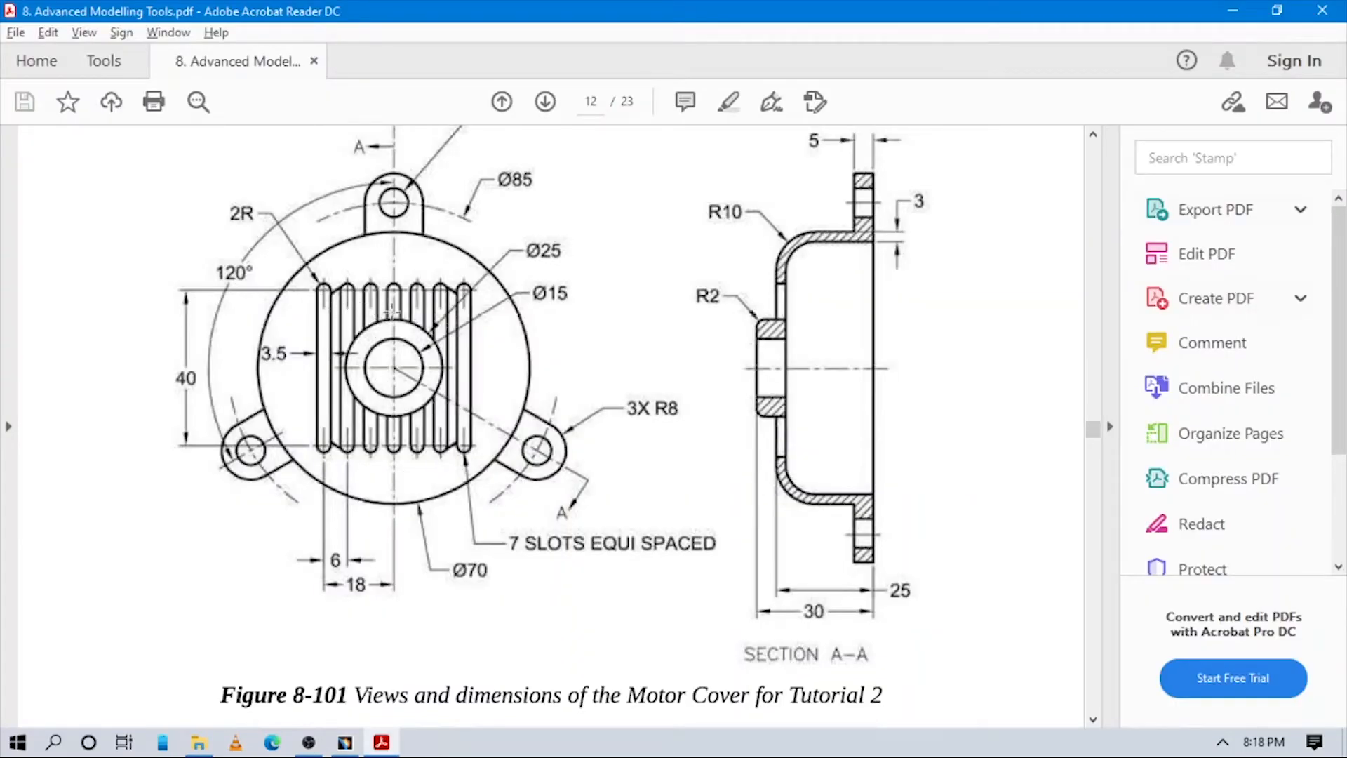
pyautogui.hotkey('alt', 'Tab')
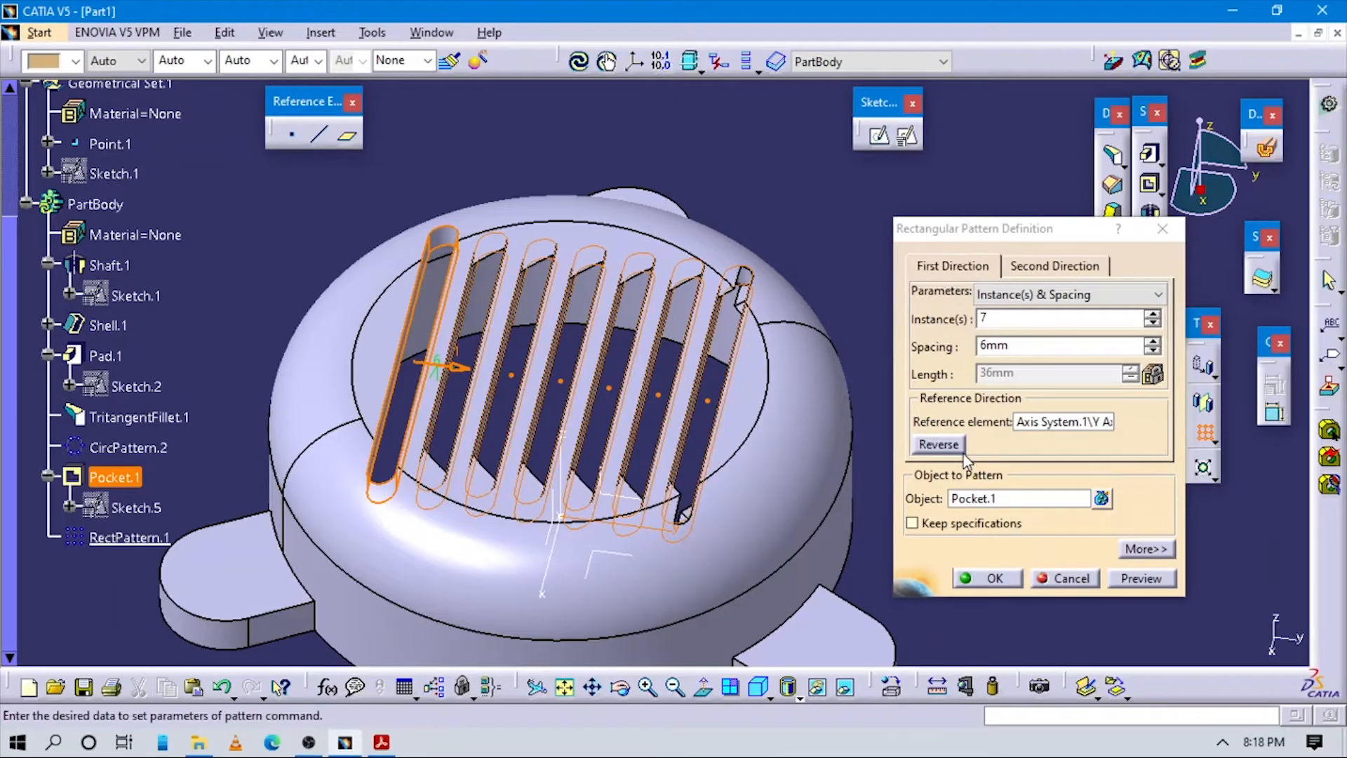
pyautogui.click(993, 579)
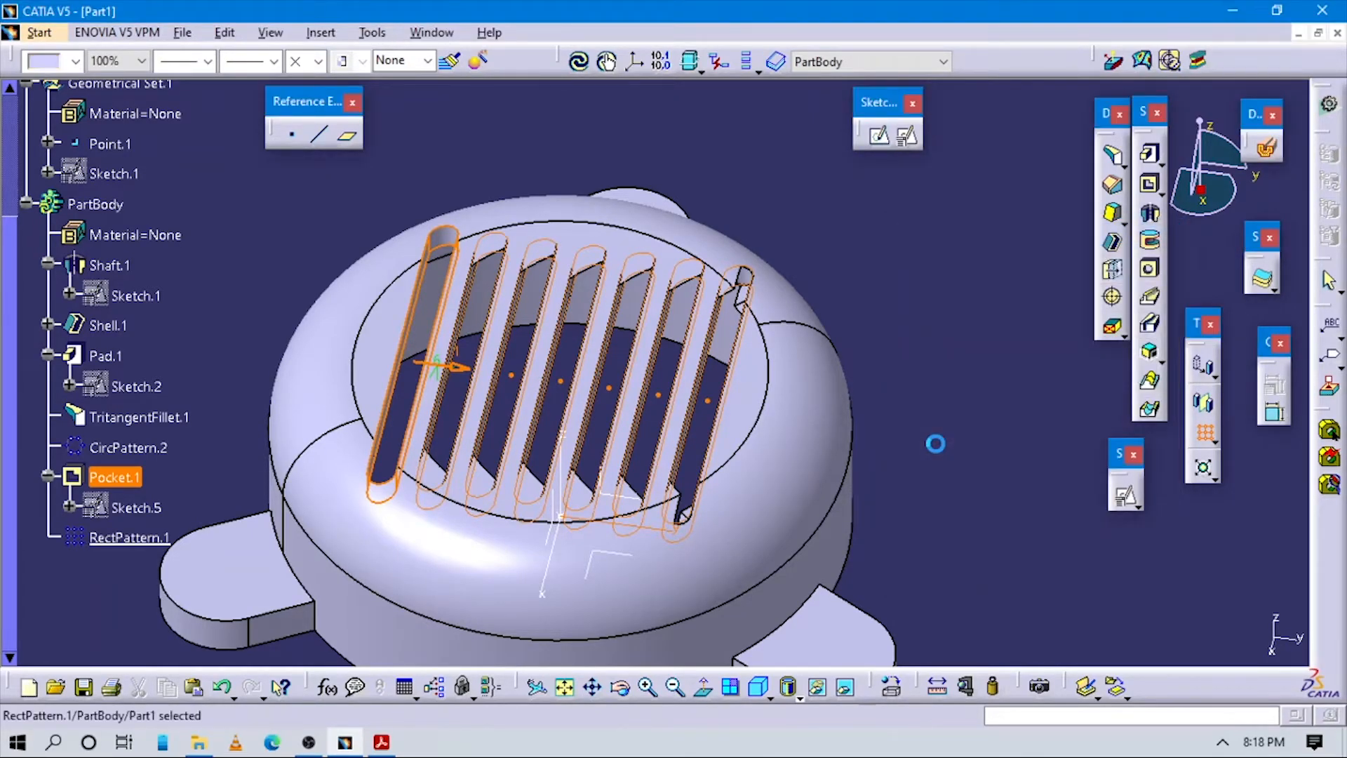
# Reopen the slot pocket's definition and change its limit type to Dimension, keeping the cut directed towards the cover's top face
pyautogui.moveTo(566, 475); pyautogui.dragTo(607, 457, button='middle')
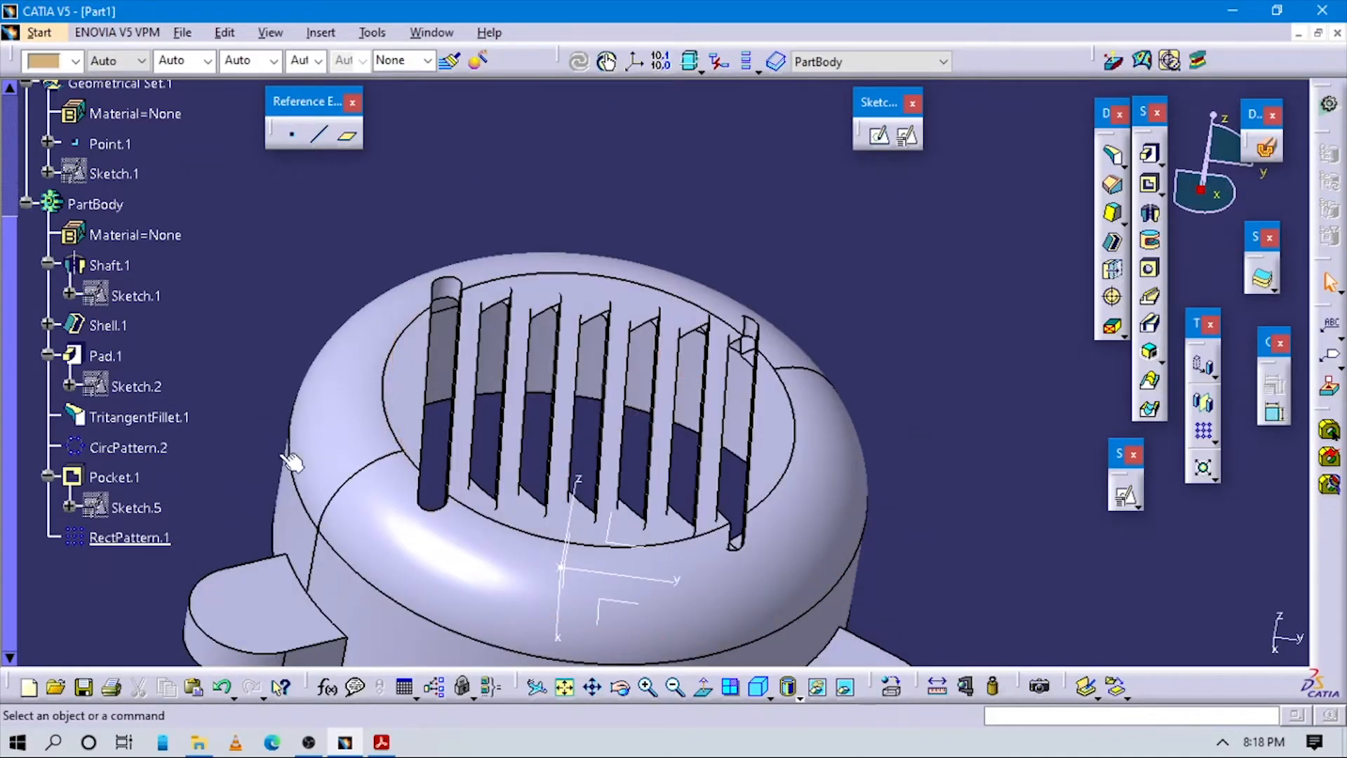
pyautogui.doubleClick(112, 477)
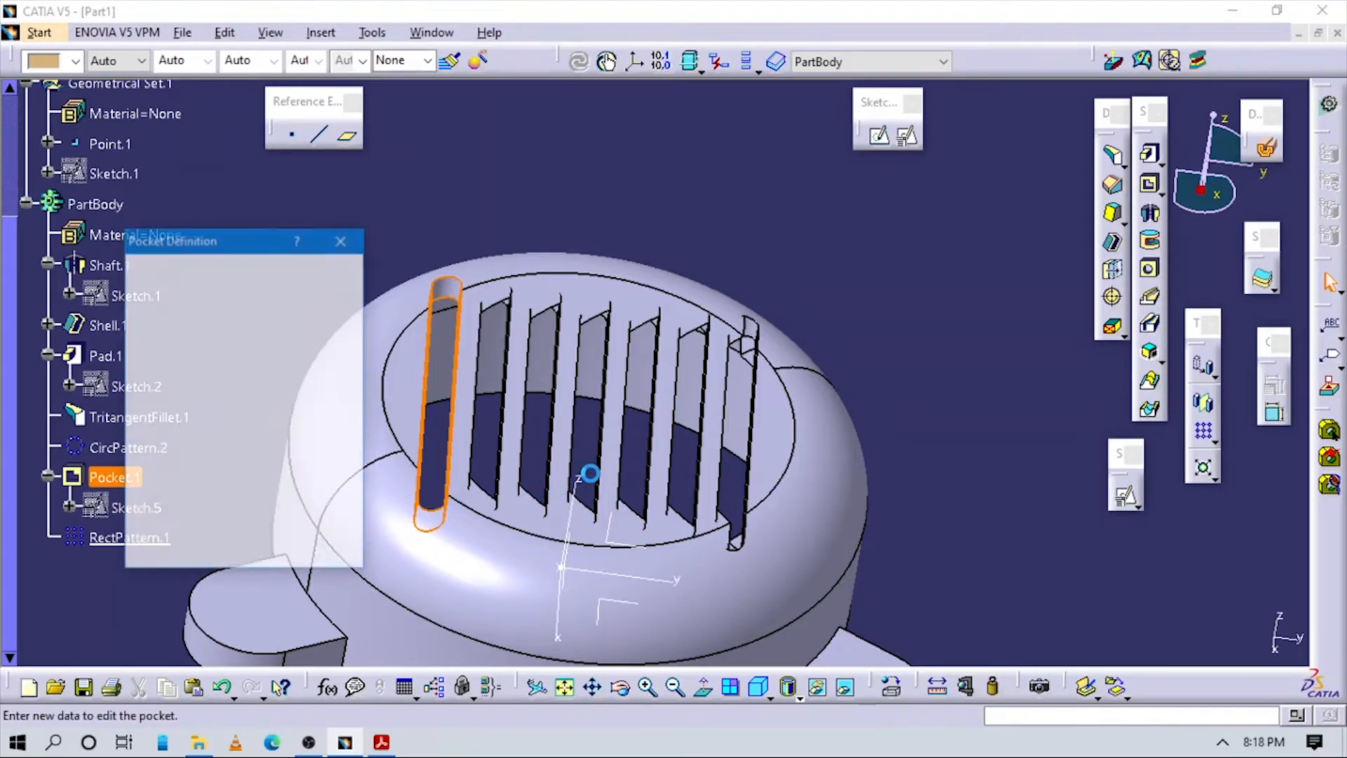
pyautogui.click(249, 298)
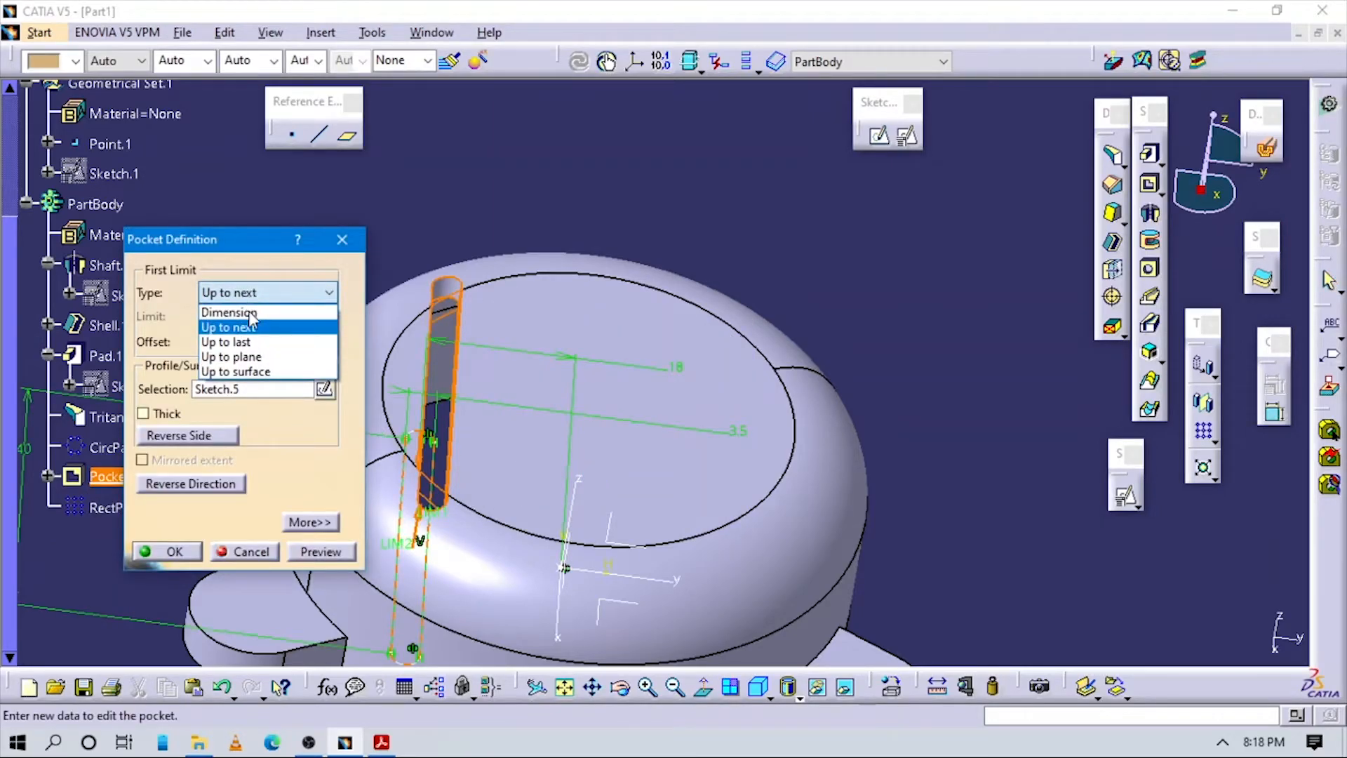
pyautogui.click(240, 304)
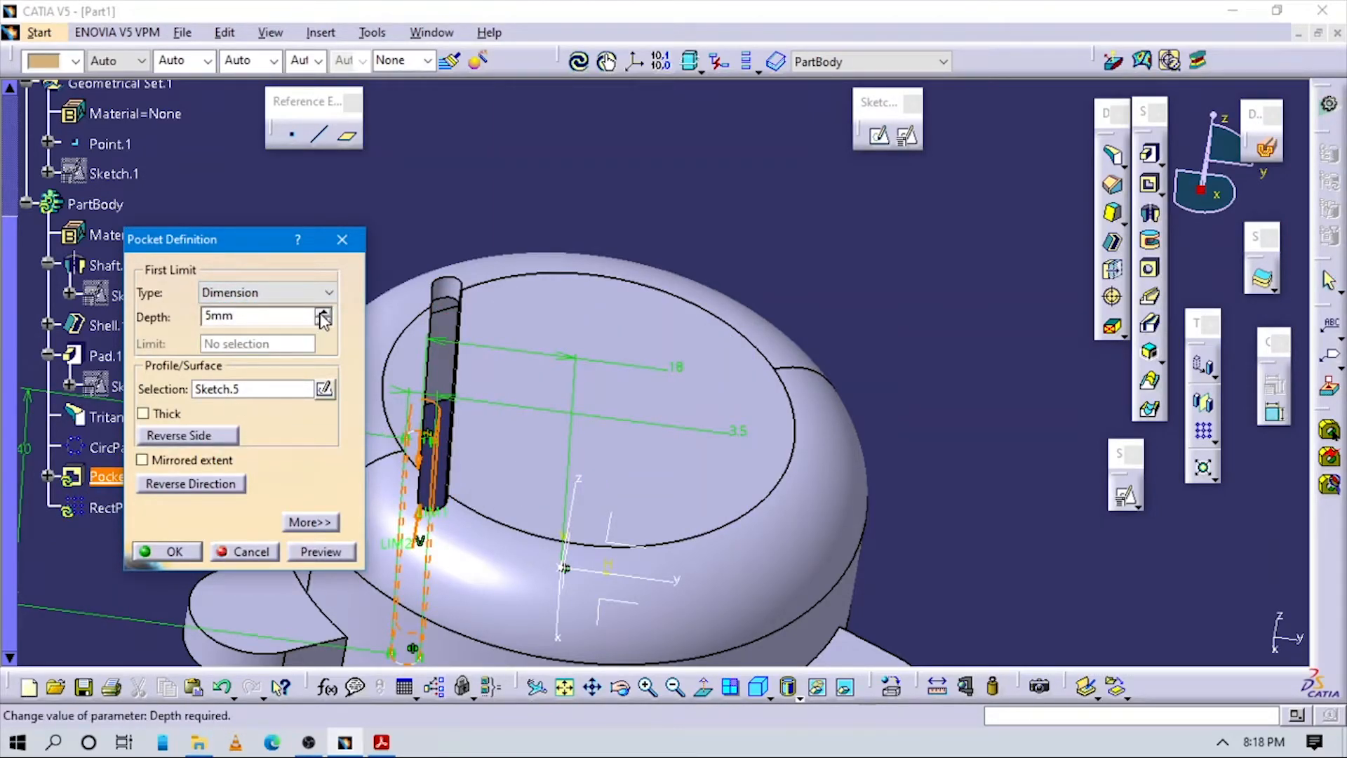
pyautogui.click(188, 485)
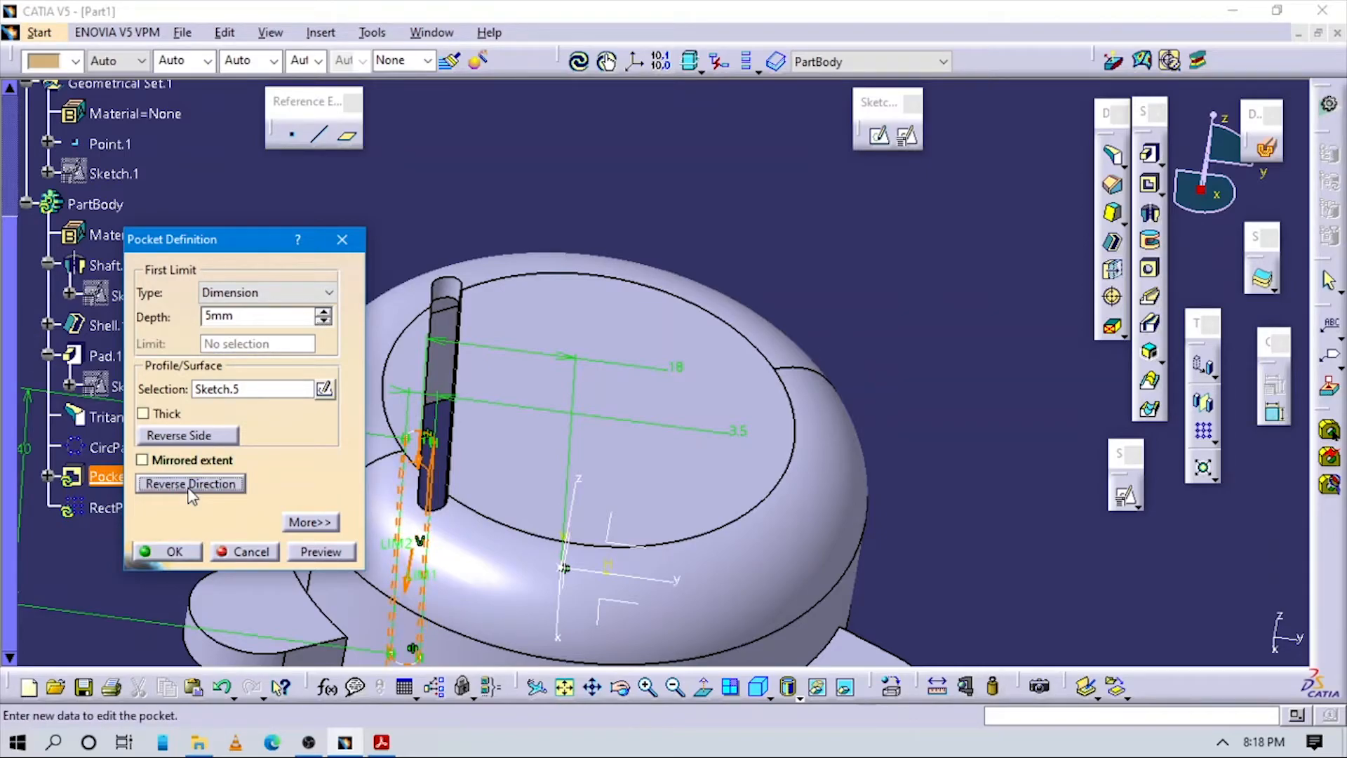
pyautogui.click(191, 486)
# Increase the slot pocket's depth past 36 mm so it extends beyond the cover's top face, and inspect the patterned slots
pyautogui.click(324, 311)
pyautogui.click(321, 312)
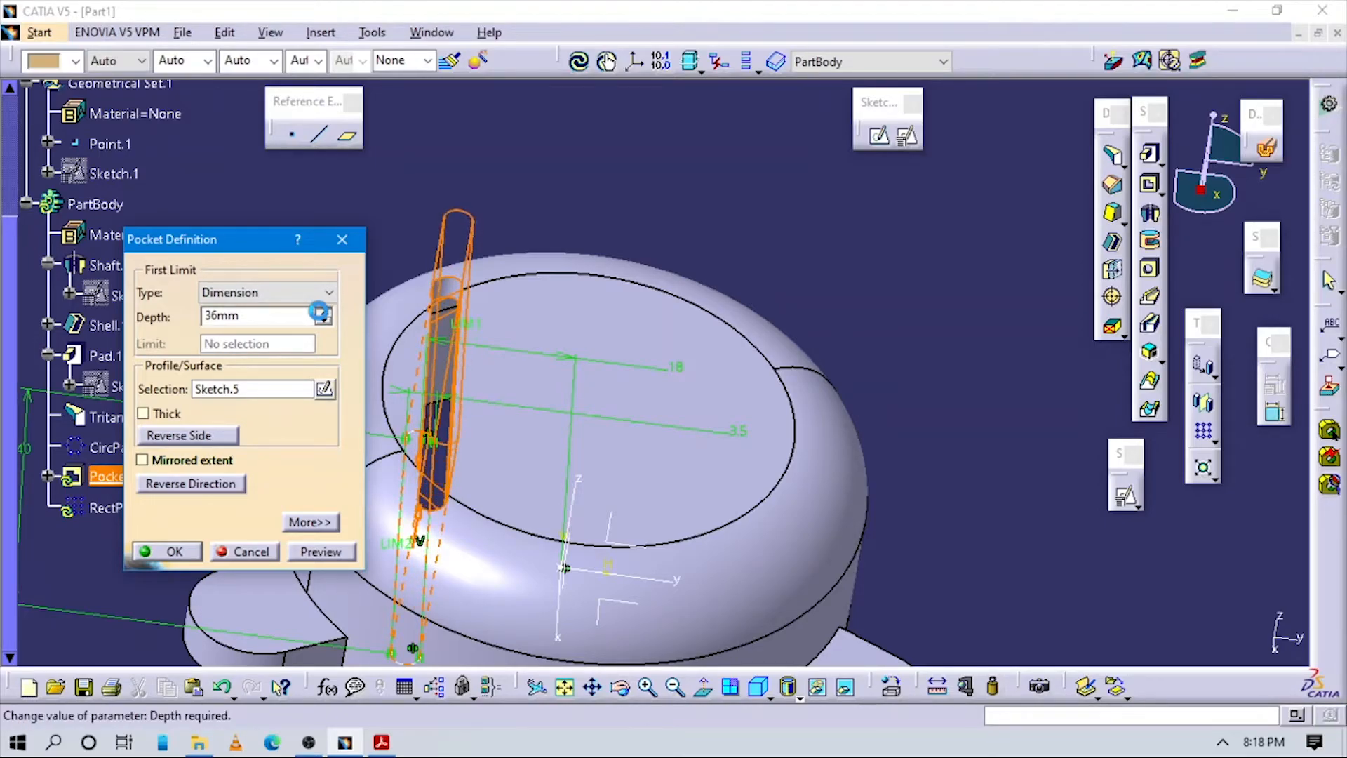
pyautogui.click(321, 312)
pyautogui.click(320, 311)
pyautogui.click(184, 553)
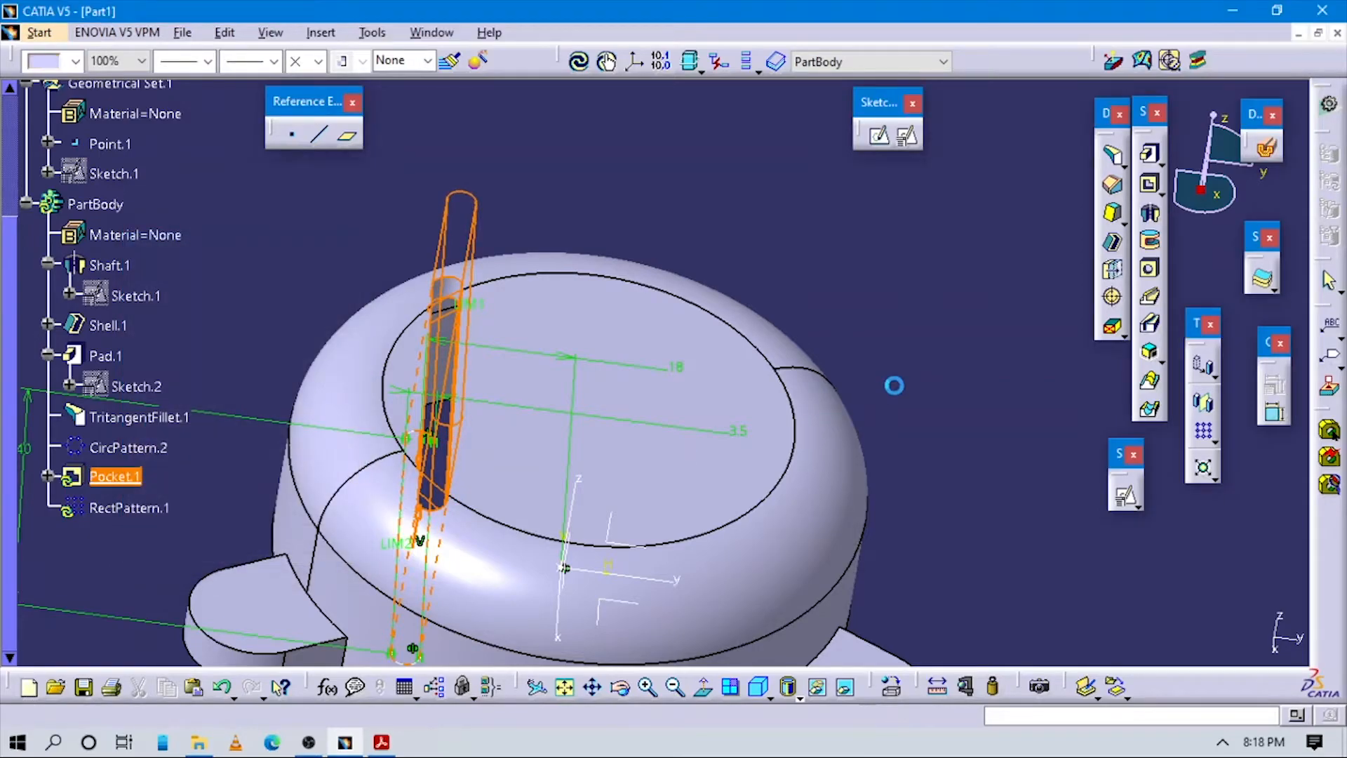
pyautogui.moveTo(667, 496); pyautogui.dragTo(933, 319, button='middle')
pyautogui.moveTo(603, 329); pyautogui.dragTo(945, 380, button='middle')
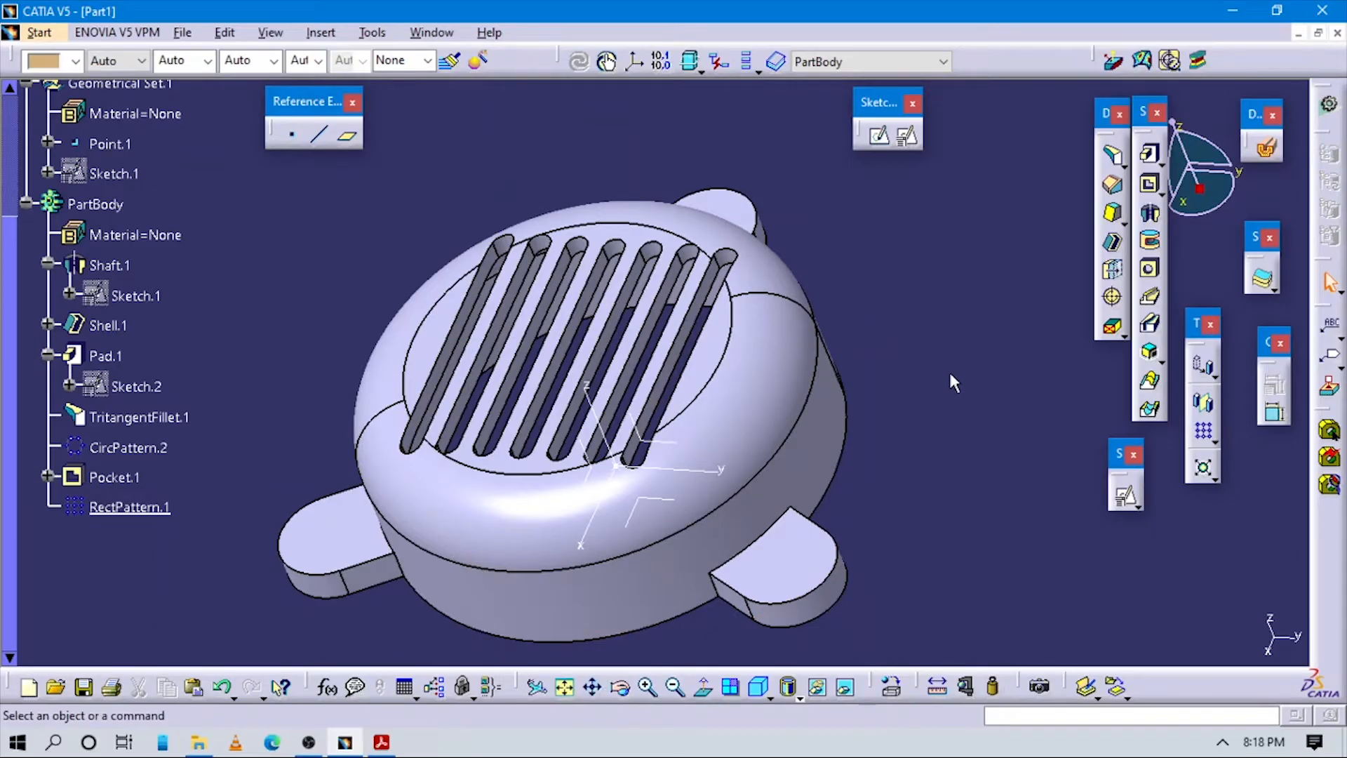
# Create a positioned sketch on the axis system's XY plane, with Point.1 as projected origin and the horizontal direction parallel to the Y axis
pyautogui.hotkey('alt', 'Tab')
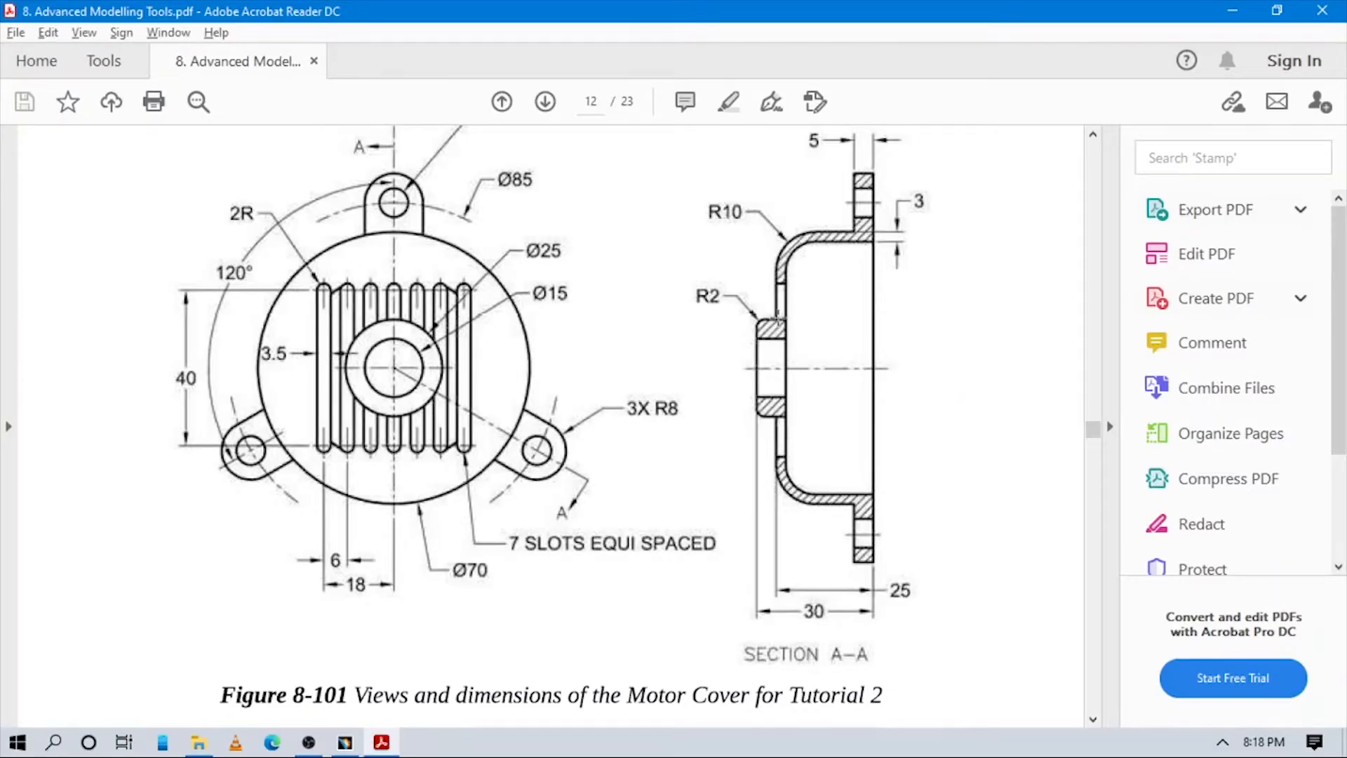
pyautogui.hotkey('alt', 'Tab')
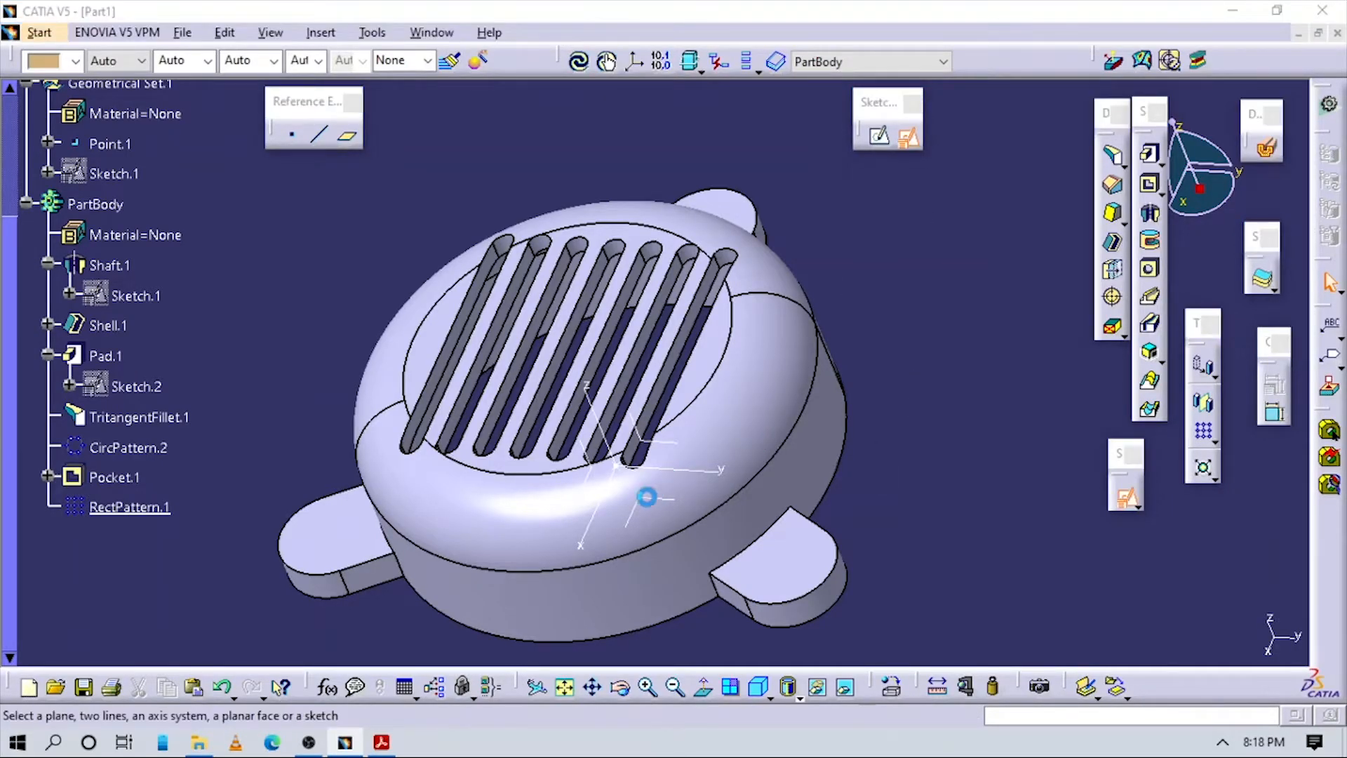
pyautogui.click(382, 254)
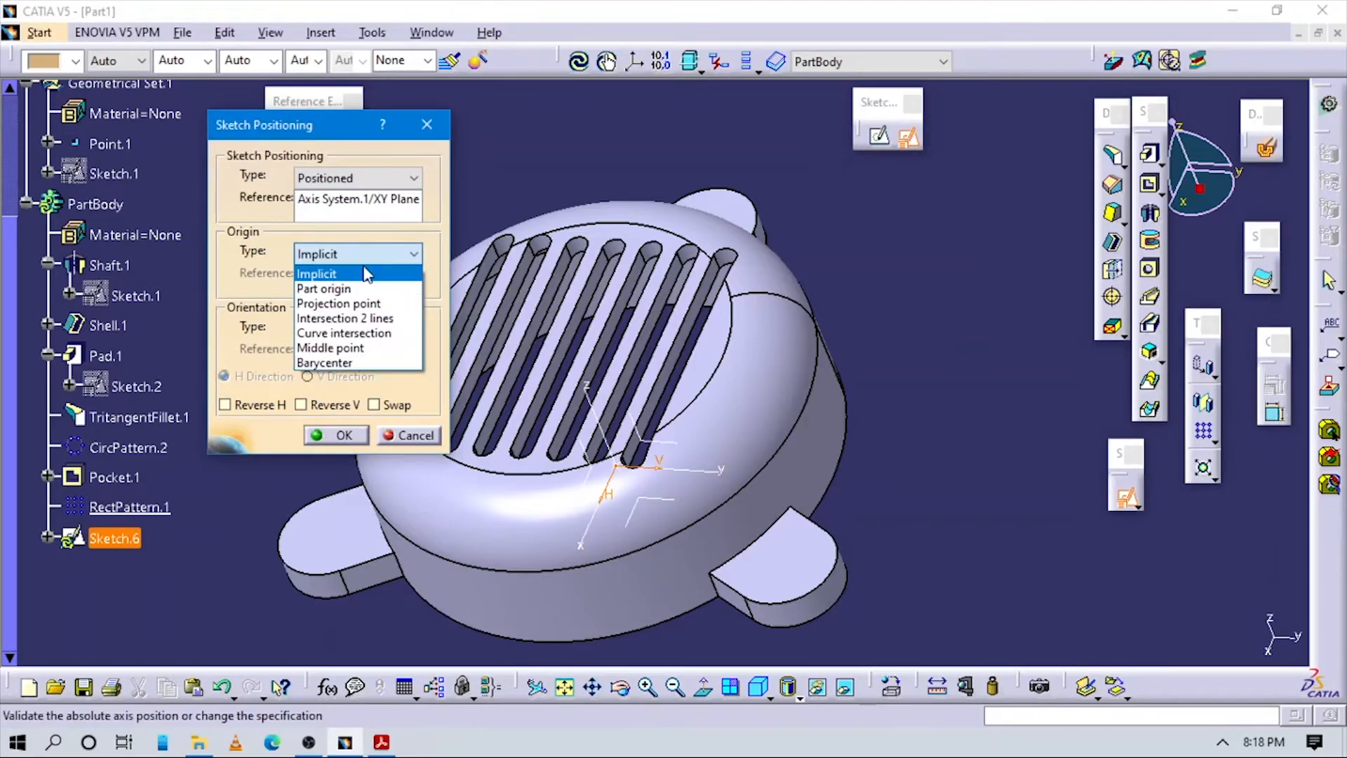
pyautogui.click(337, 303)
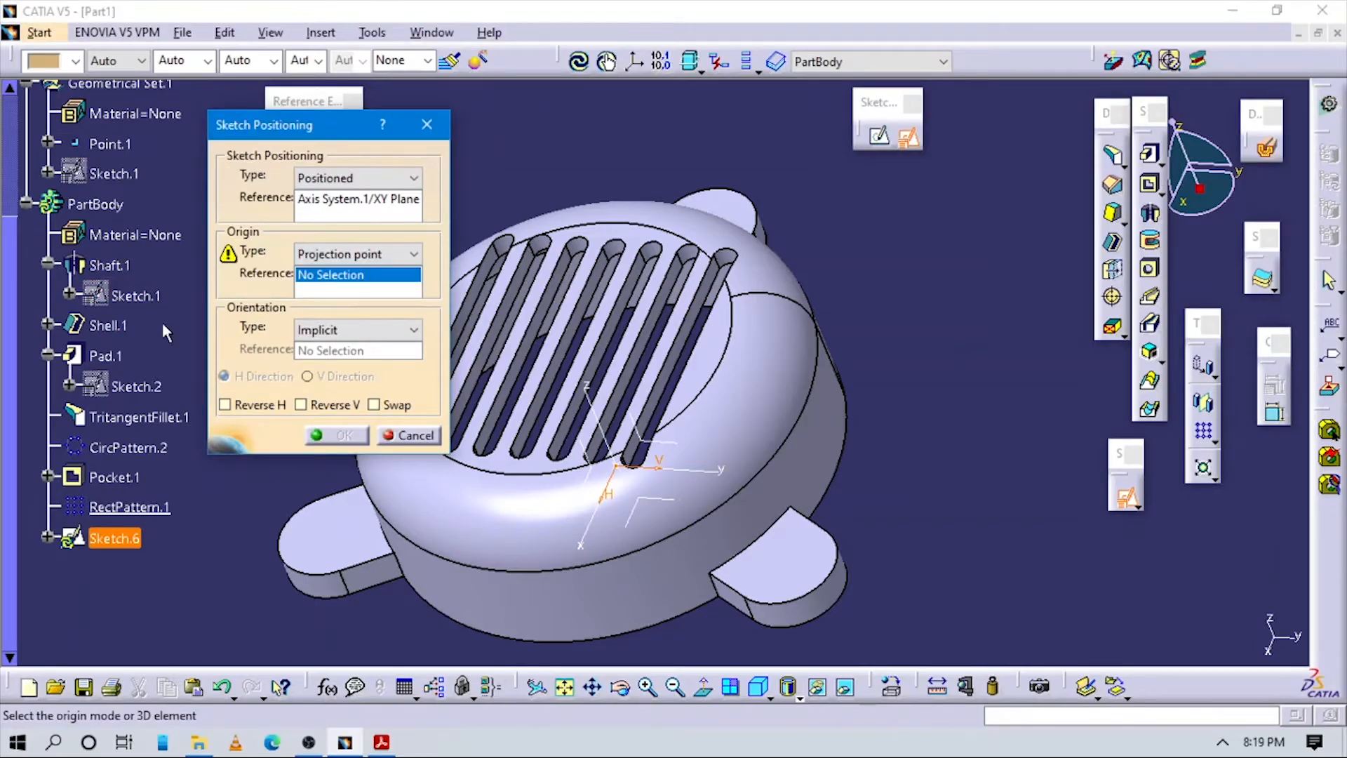
pyautogui.scroll(4, 119, 246)
pyautogui.click(110, 260)
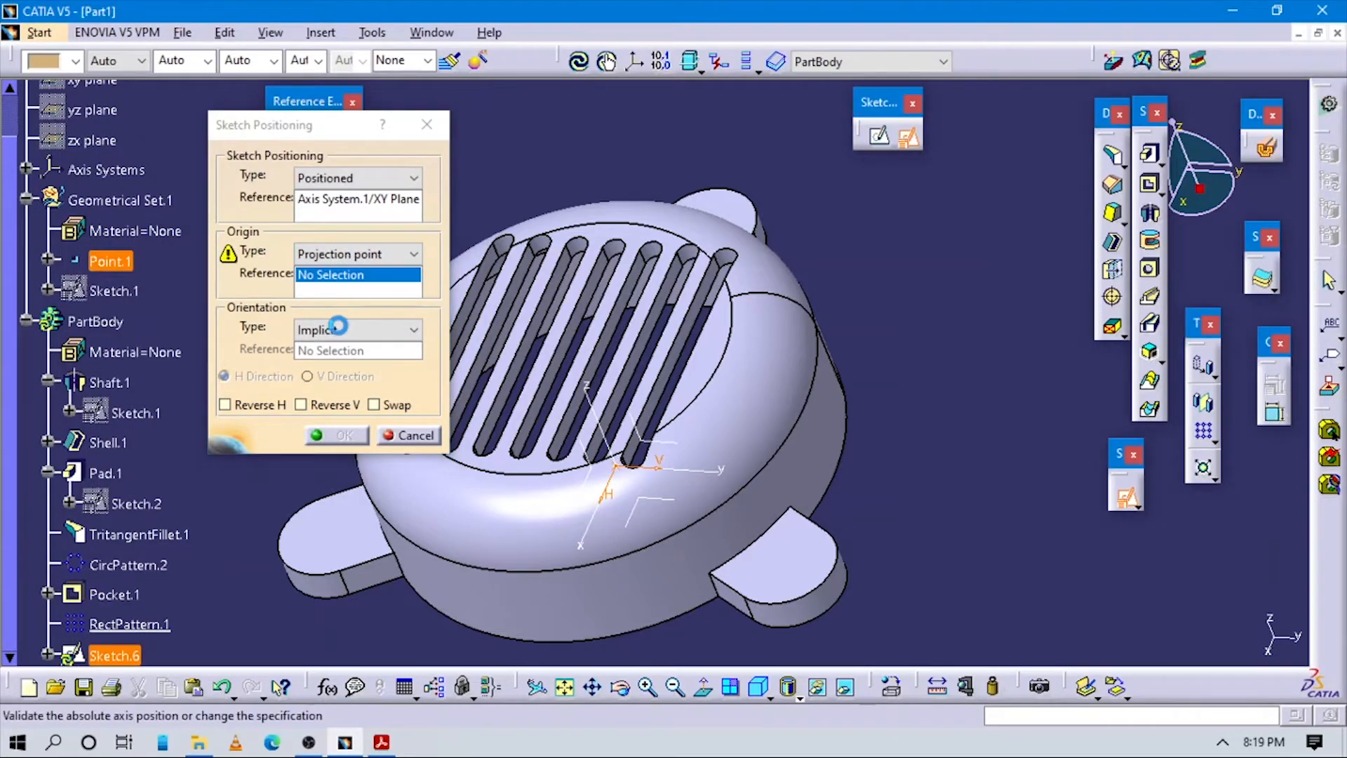
pyautogui.click(337, 329)
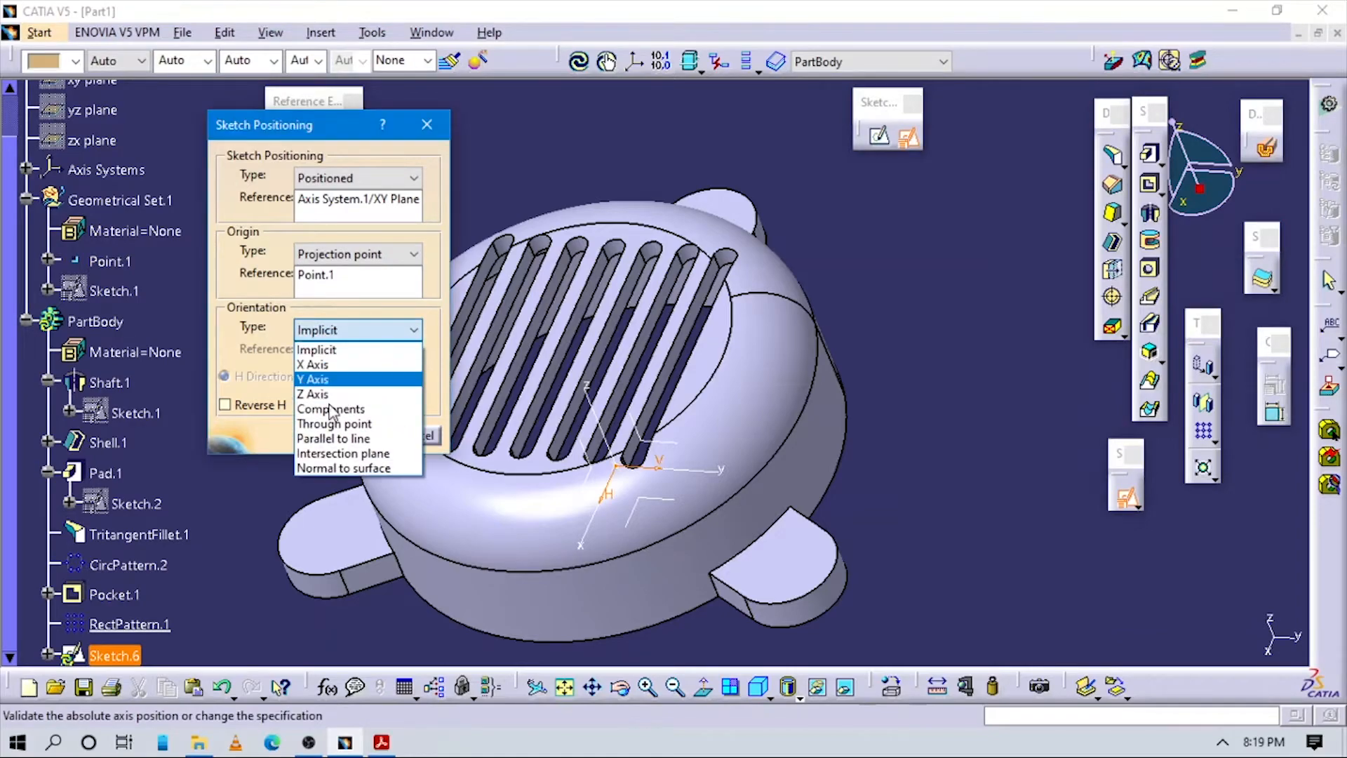
pyautogui.click(344, 440)
pyautogui.click(706, 480)
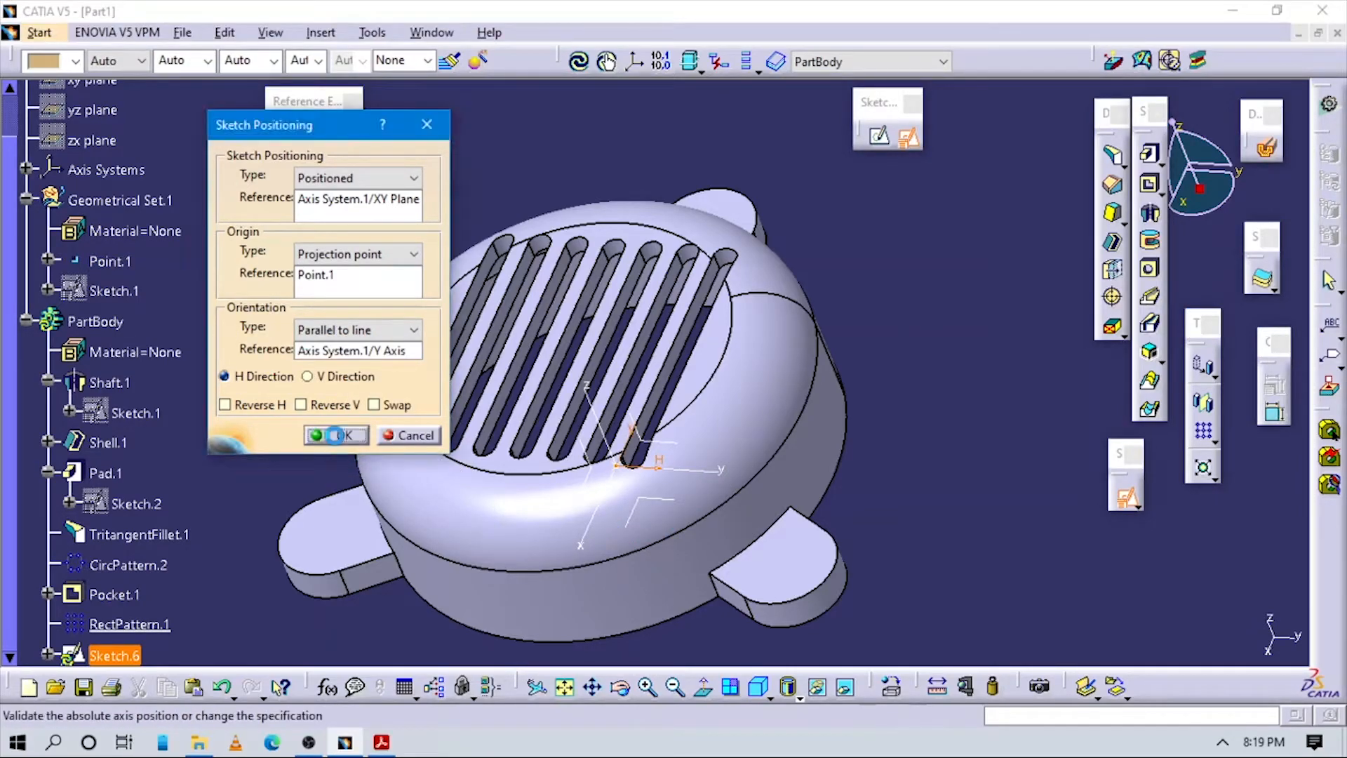
# Check the boss in the PDF drawing and sketch a circle of about 20 mm radius centred on the sketch origin
pyautogui.hotkey('alt', 'Tab')
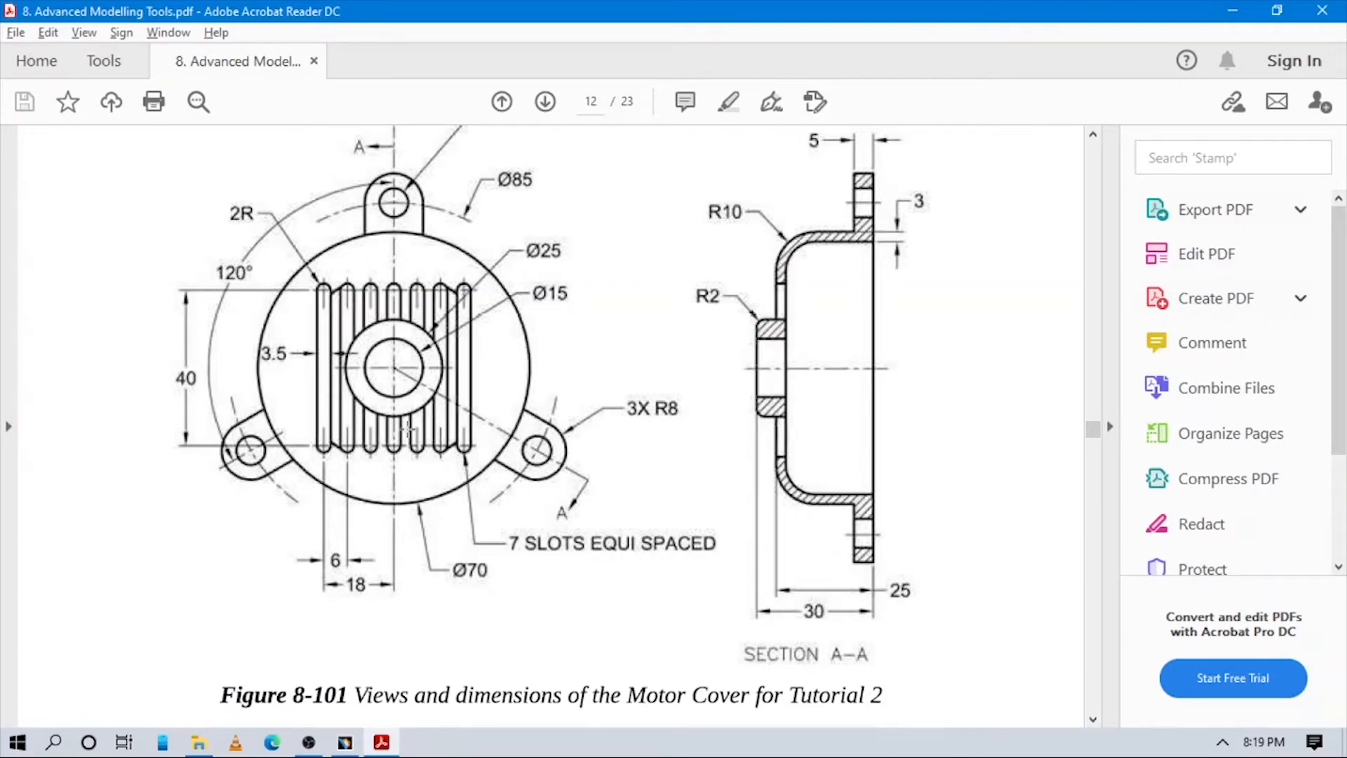
pyautogui.hotkey('alt', 'Tab')
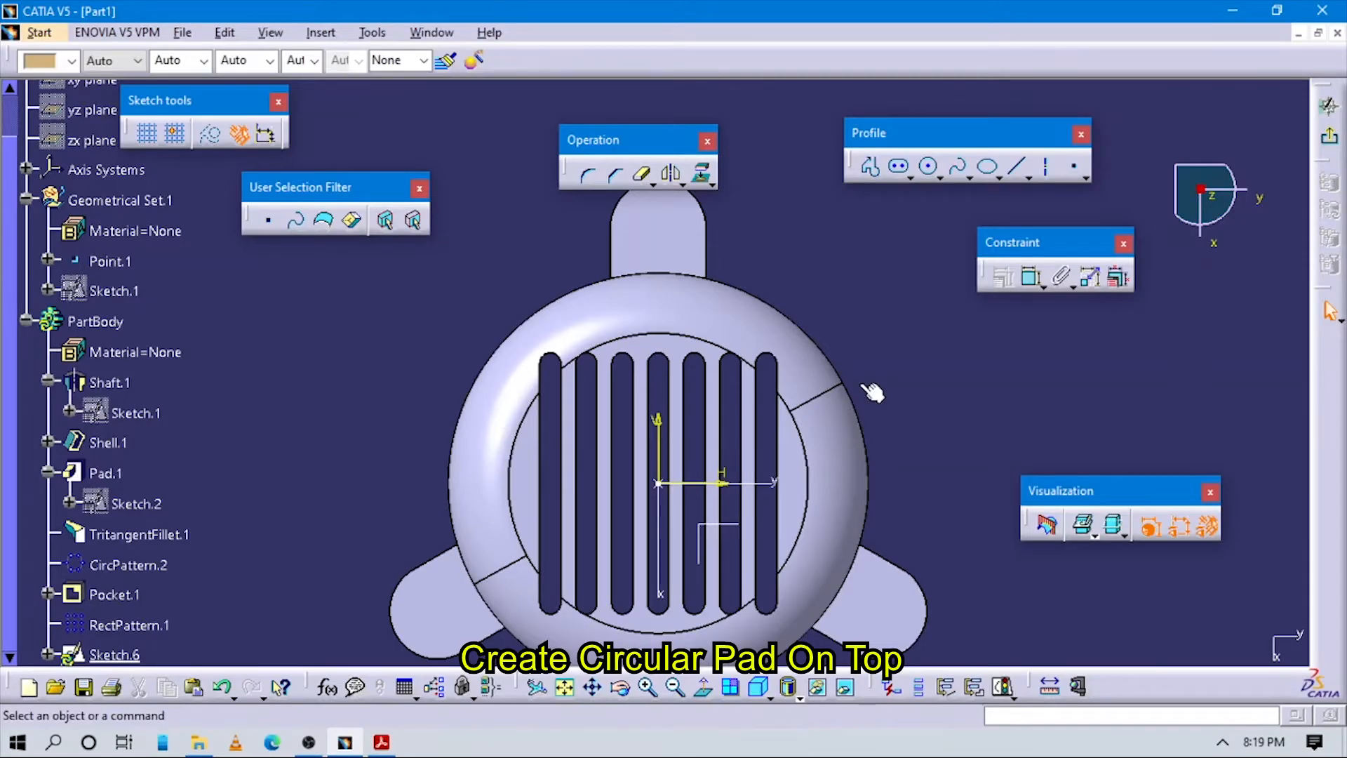
pyautogui.moveTo(923, 387); pyautogui.dragTo(923, 397, button='middle')
pyautogui.click(928, 166)
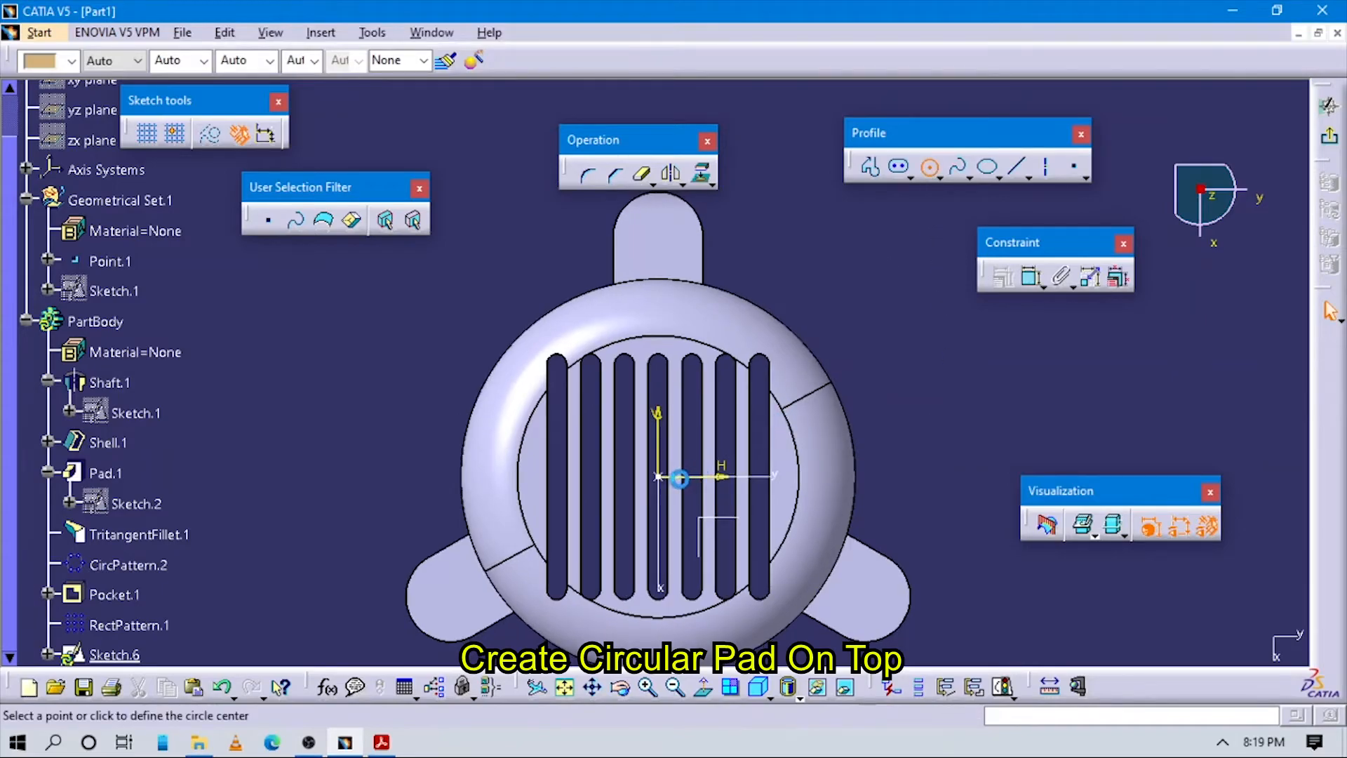
pyautogui.click(659, 476)
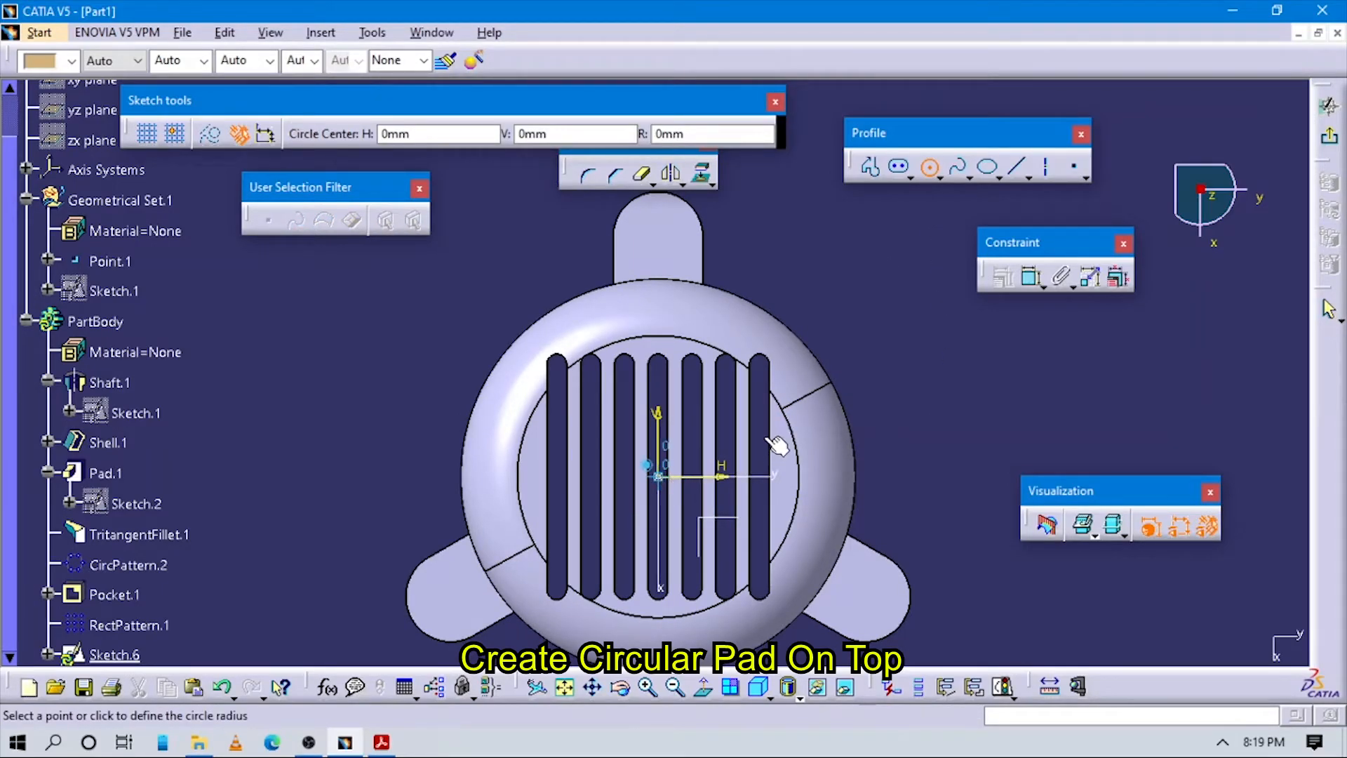
pyautogui.click(766, 436)
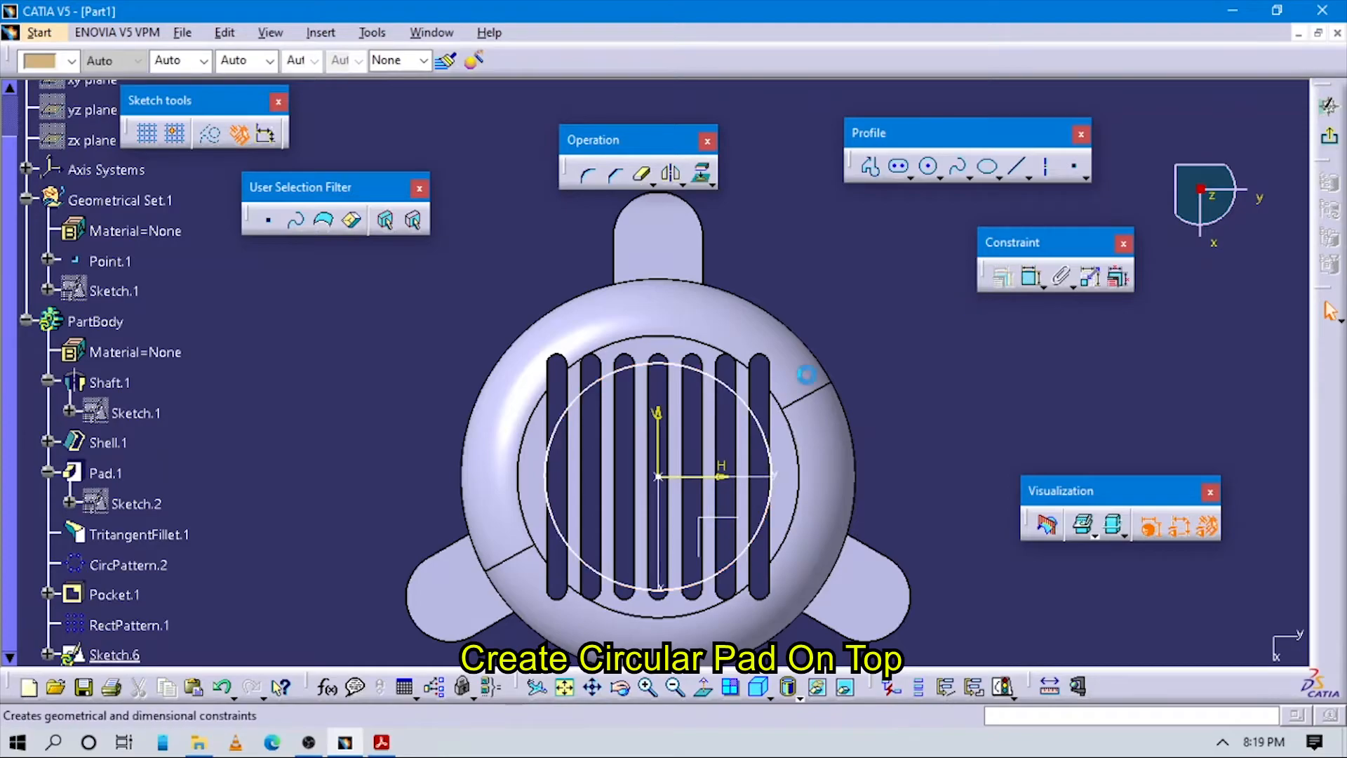
# Dimension the circle as a diameter of 25 mm and exit the sketch
pyautogui.click(1031, 276)
pyautogui.click(738, 381)
pyautogui.click(854, 305)
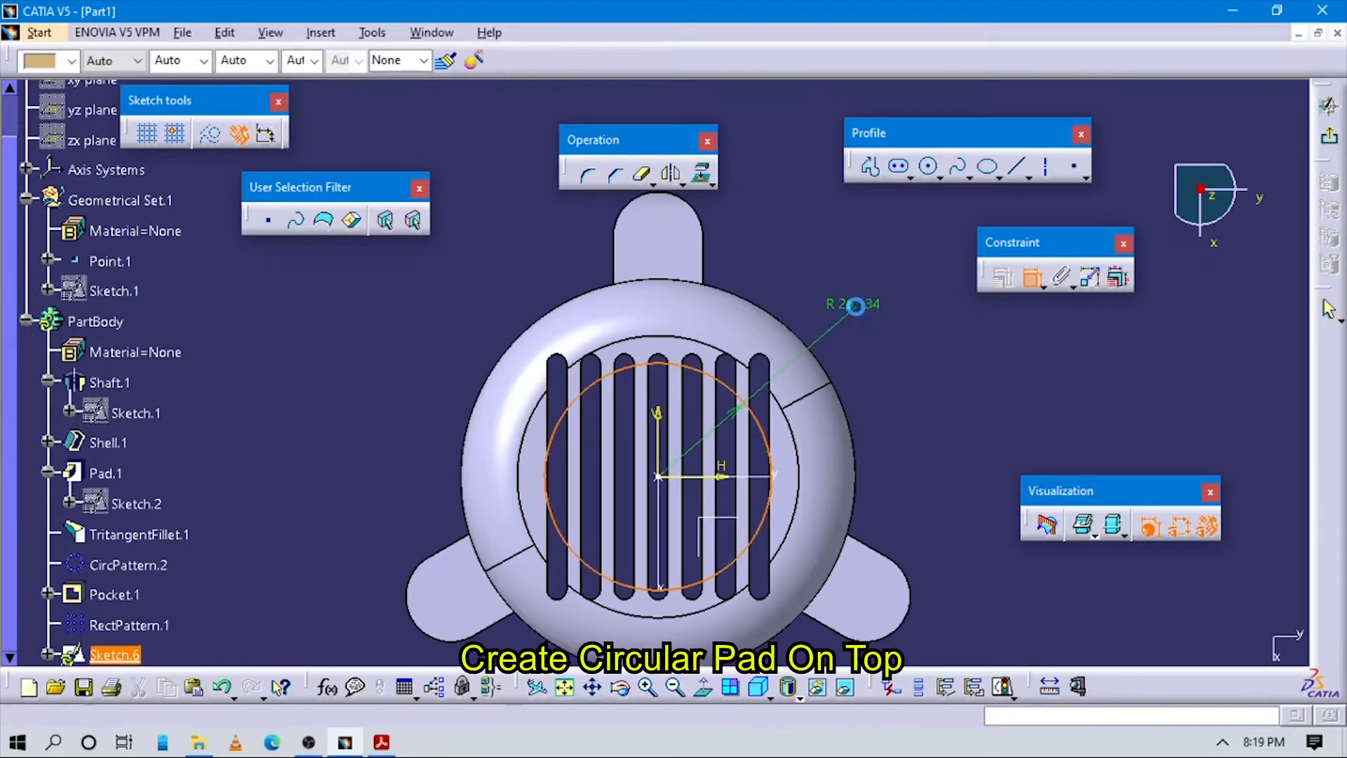
pyautogui.doubleClick(862, 304)
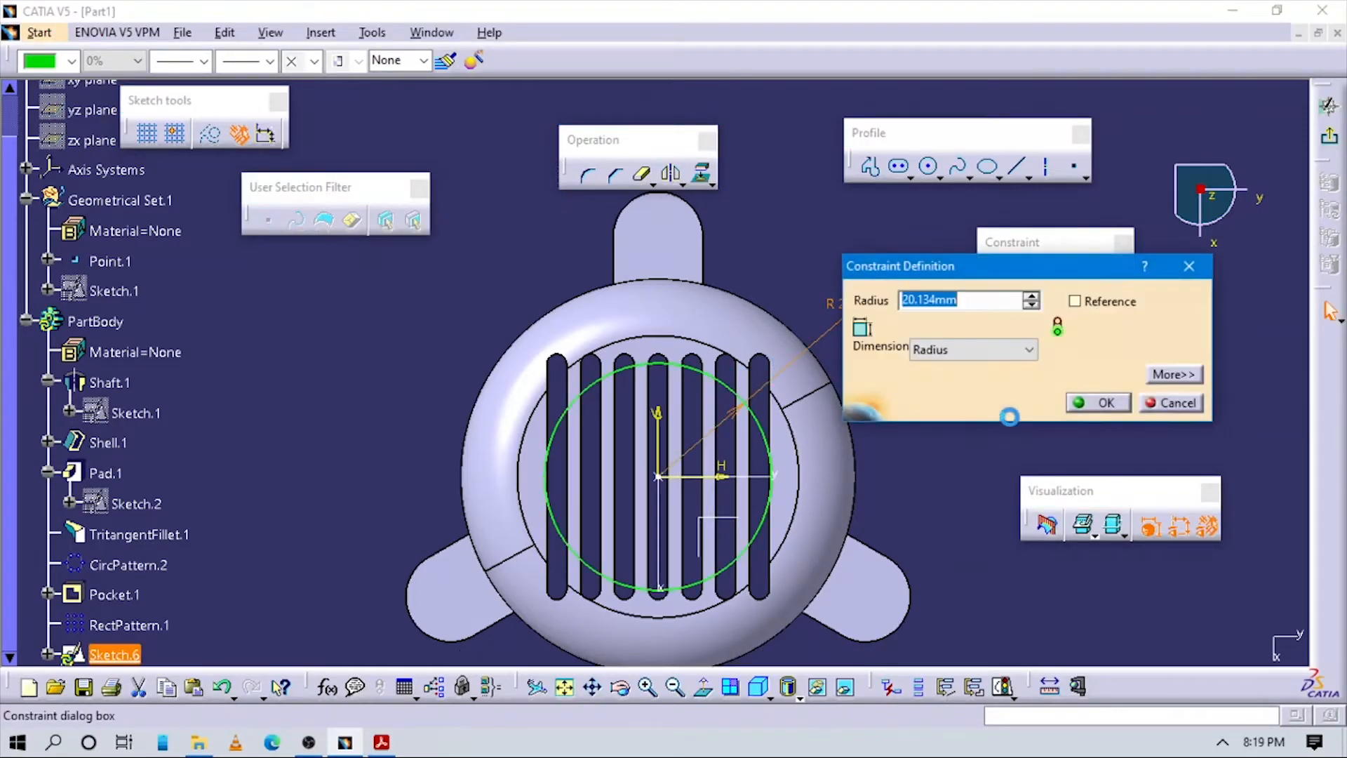
pyautogui.click(971, 350)
pyautogui.click(949, 385)
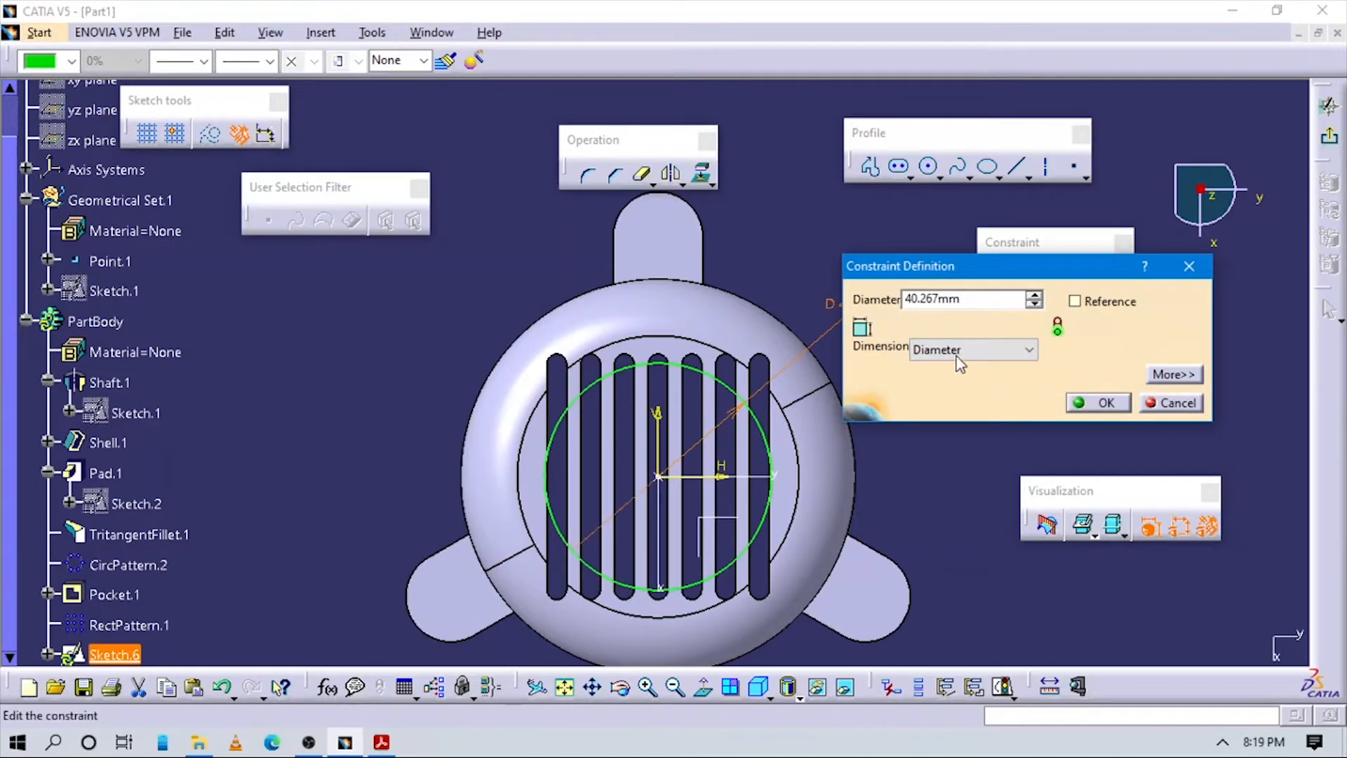
pyautogui.moveTo(984, 298); pyautogui.dragTo(789, 300)
pyautogui.write('25')
pyautogui.press('Return')
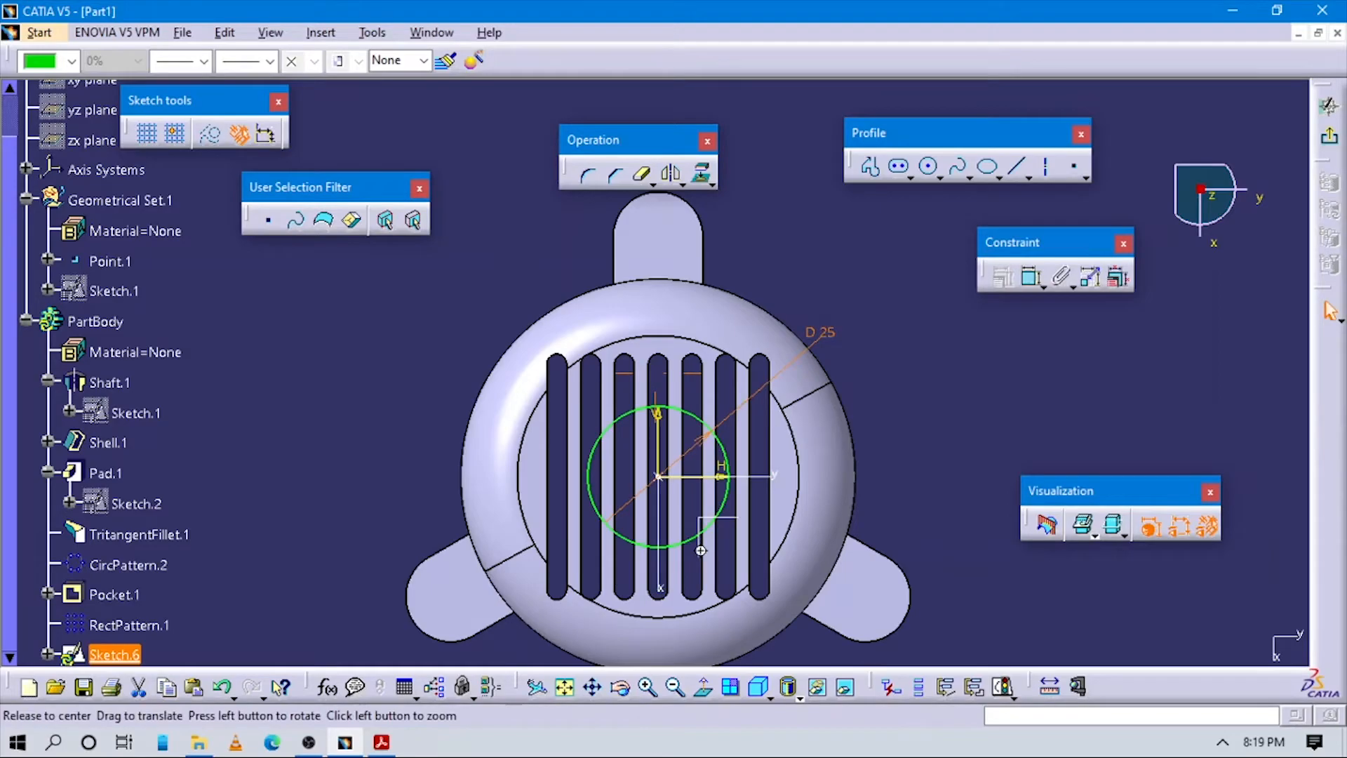
pyautogui.moveTo(700, 550); pyautogui.dragTo(660, 408, button='middle')
pyautogui.click(1129, 333)
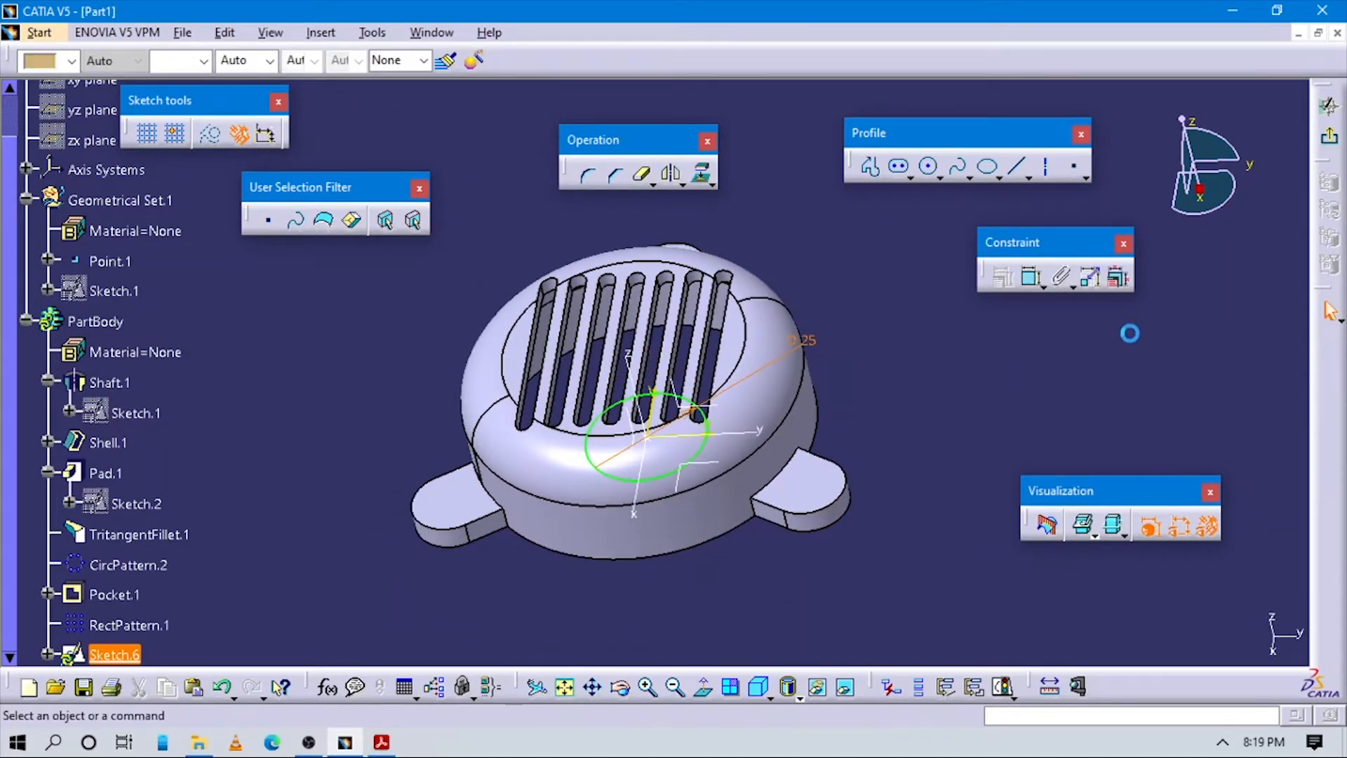
pyautogui.click(1327, 137)
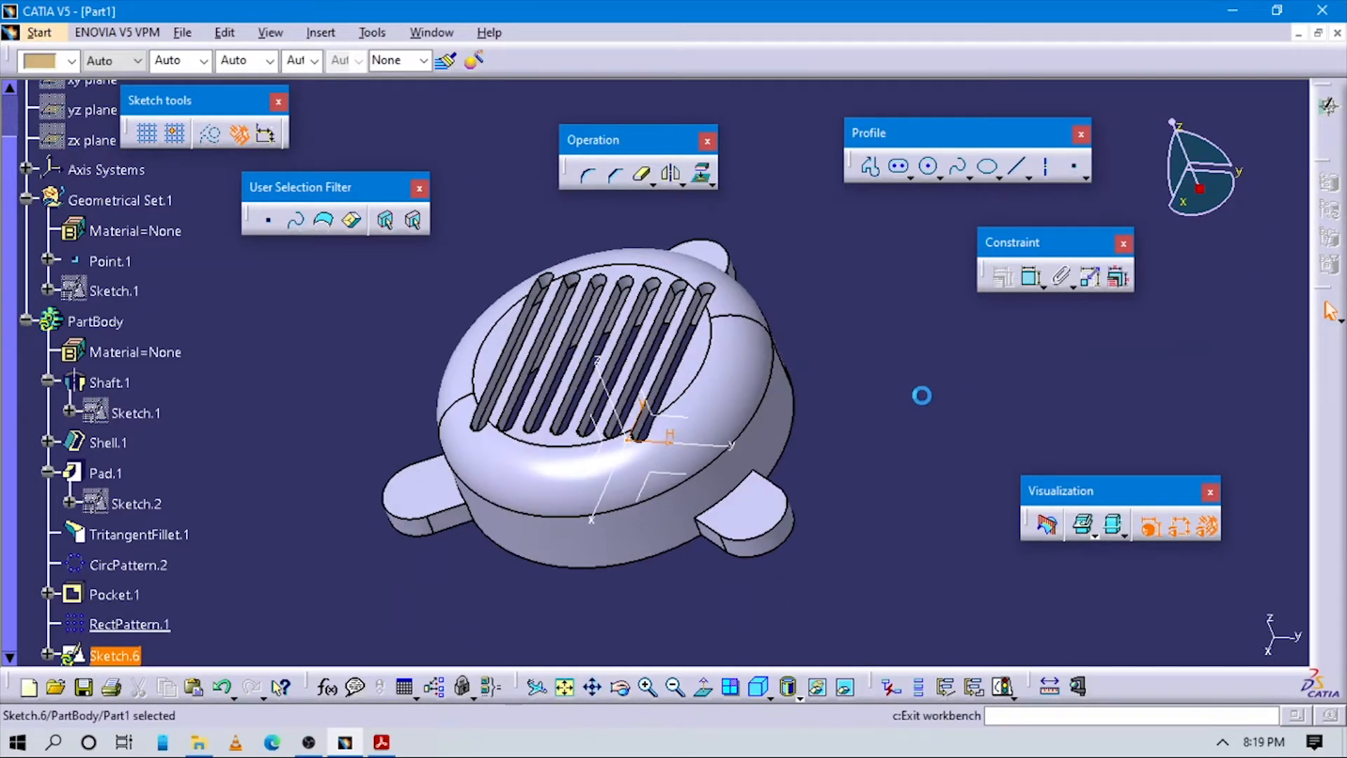
# Check the boss height in the PDF drawing, start a 30 mm pad from the circle sketch, and expand its second limit options
pyautogui.hotkey('alt', 'Tab')
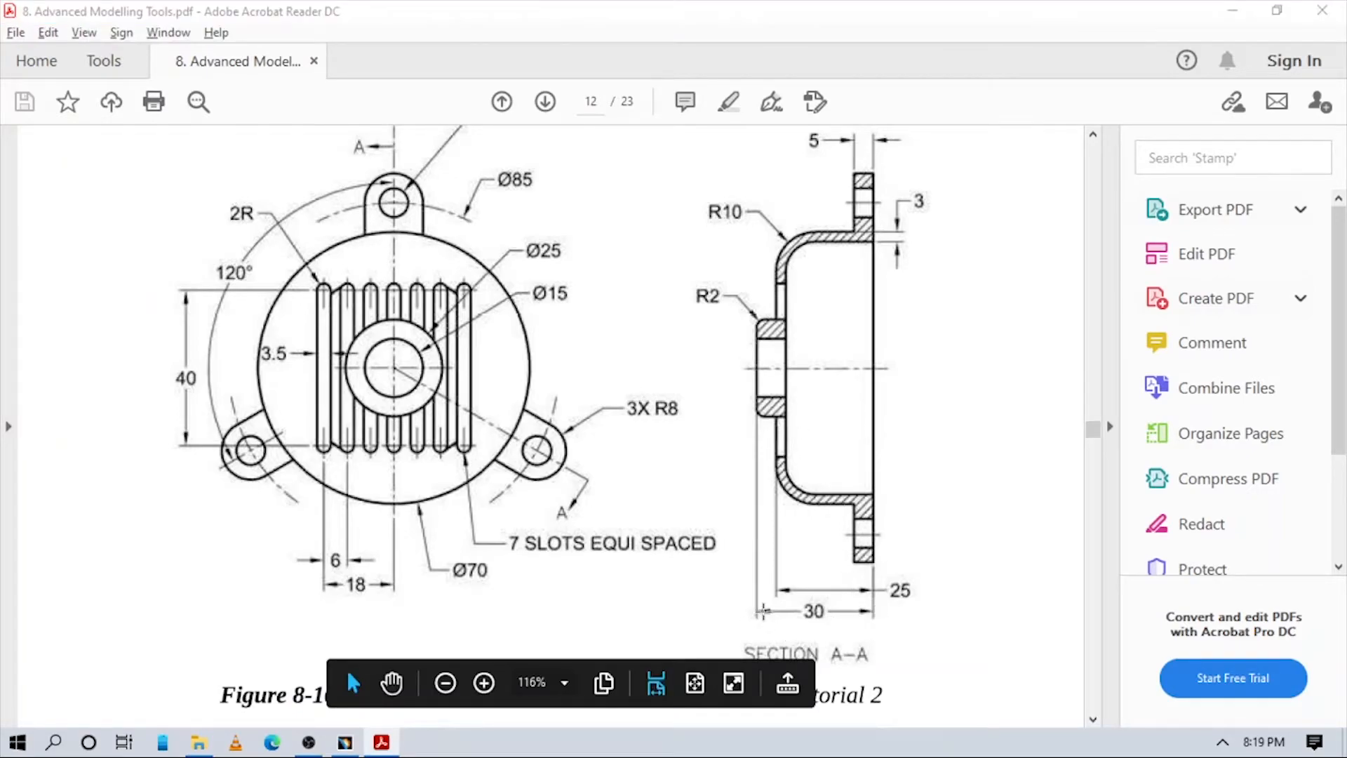
pyautogui.hotkey('alt', 'Tab')
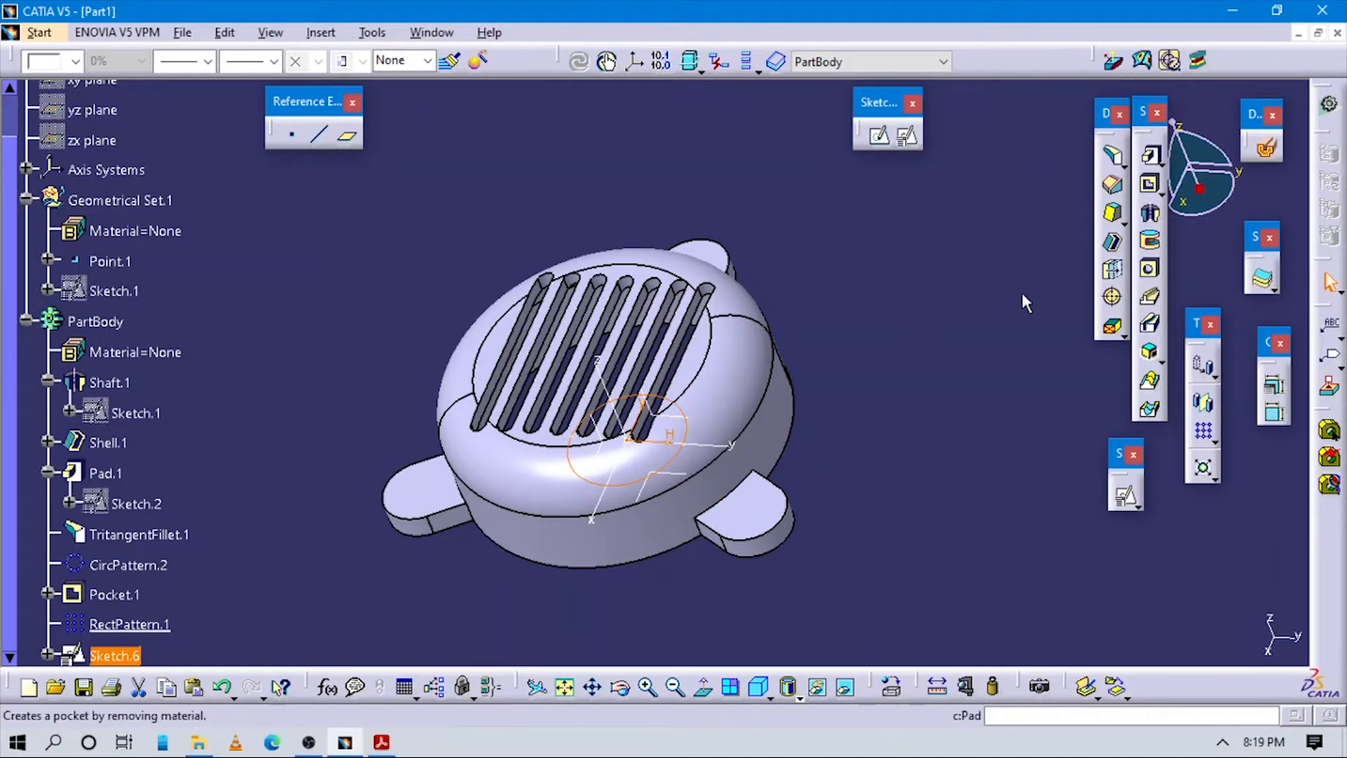
pyautogui.moveTo(826, 457); pyautogui.dragTo(786, 351, button='middle')
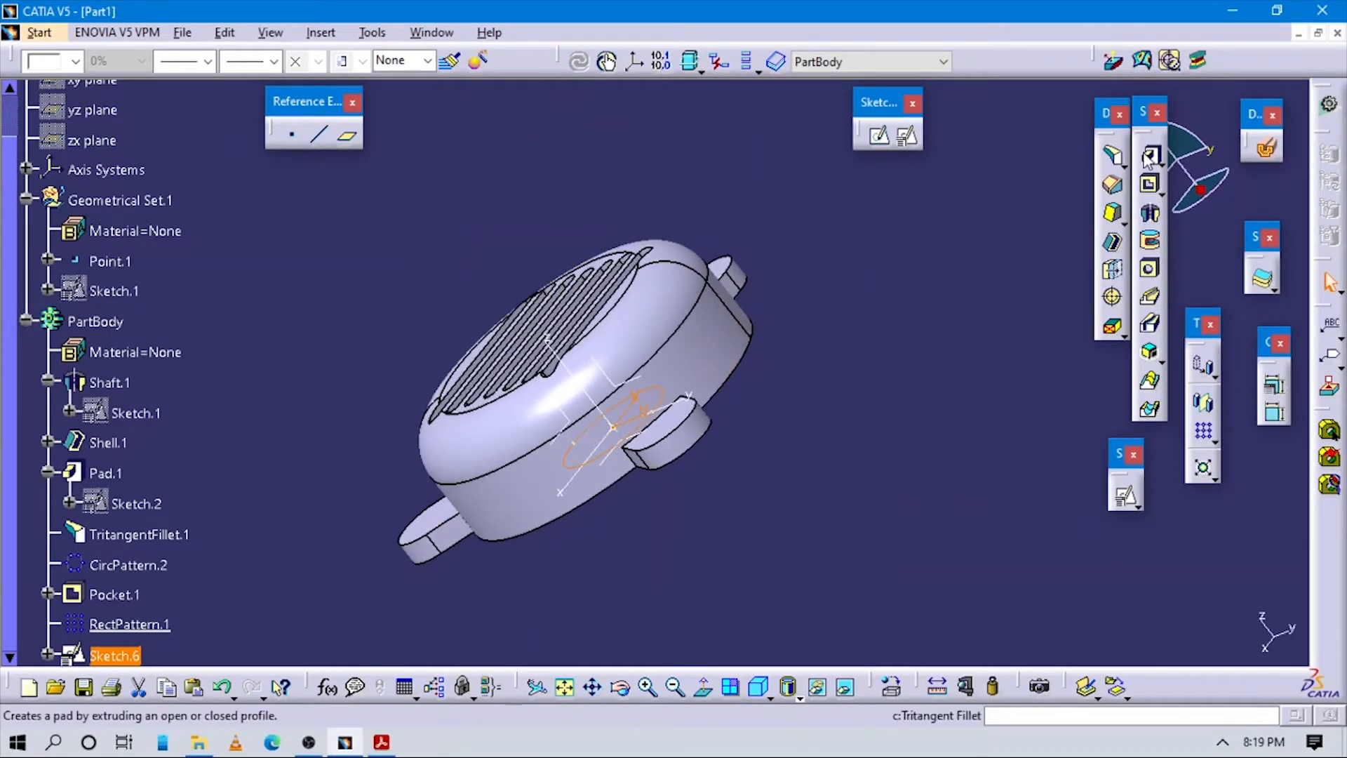
pyautogui.click(1146, 152)
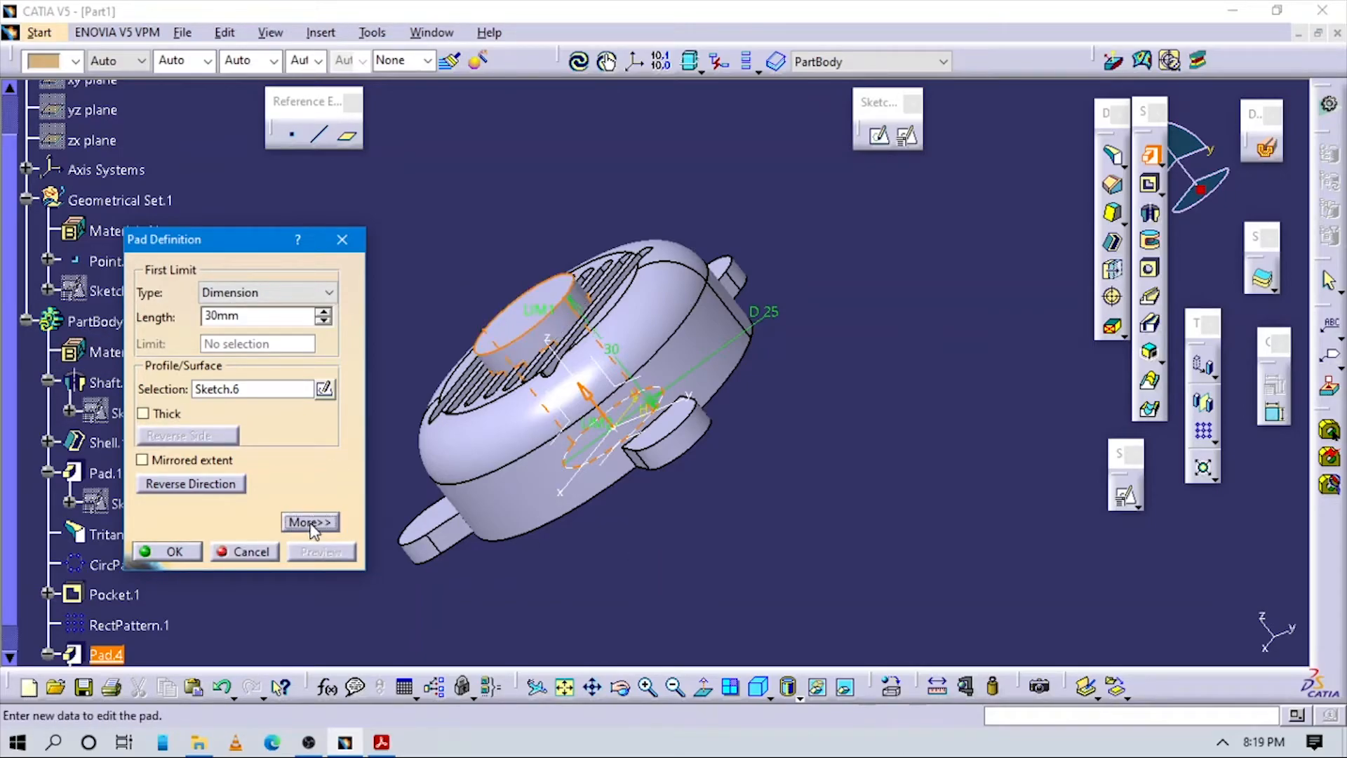
pyautogui.click(310, 522)
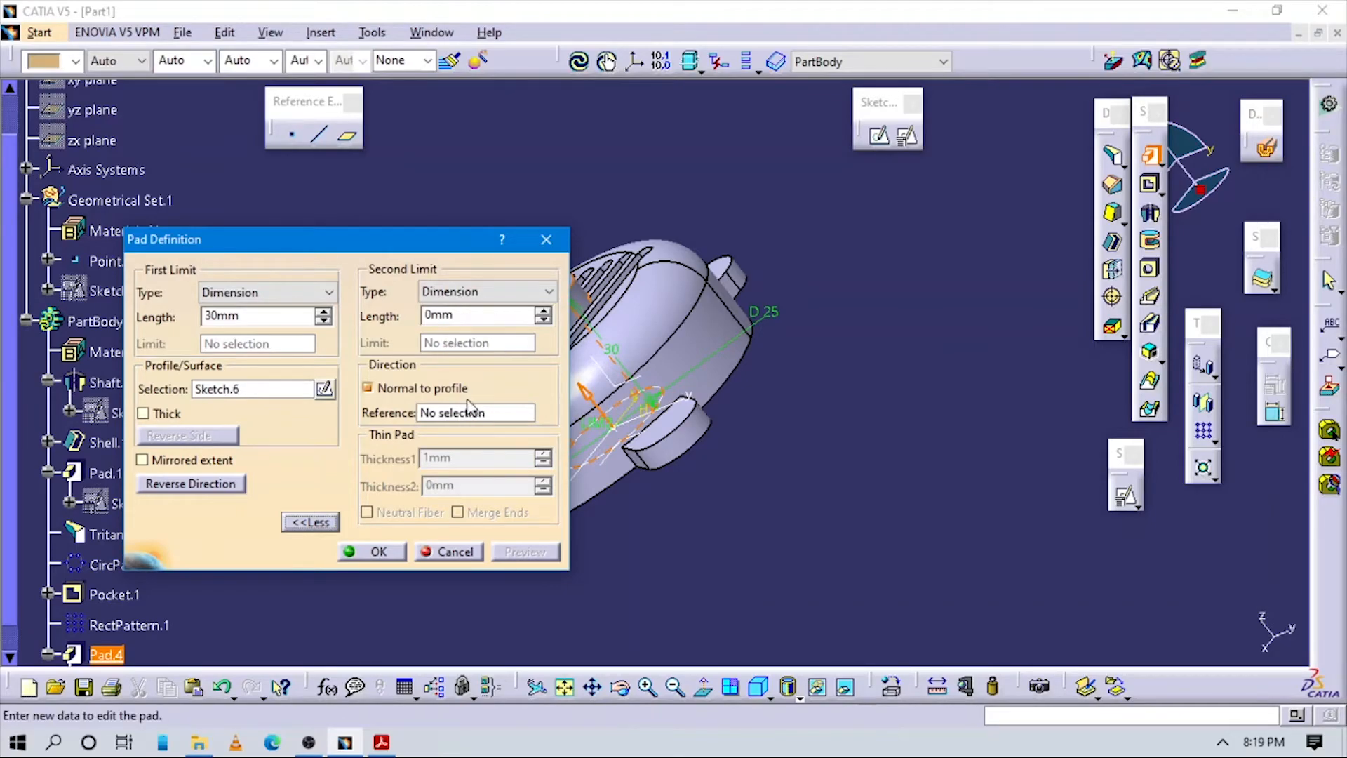
pyautogui.moveTo(635, 491); pyautogui.dragTo(925, 373, button='middle')
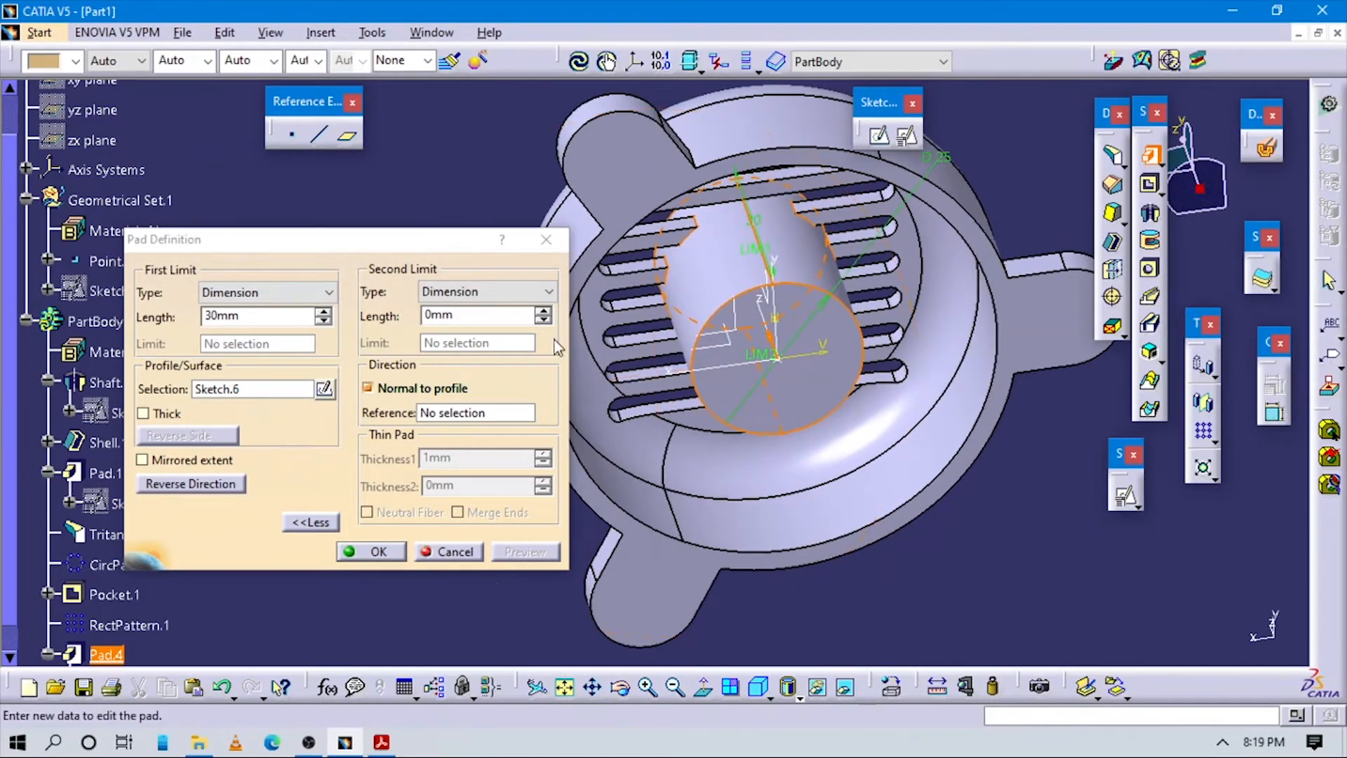
# Try to end the pad's second limit up to the cover's inner slotted surface, and return the limit type to Dimension
pyautogui.click(499, 297)
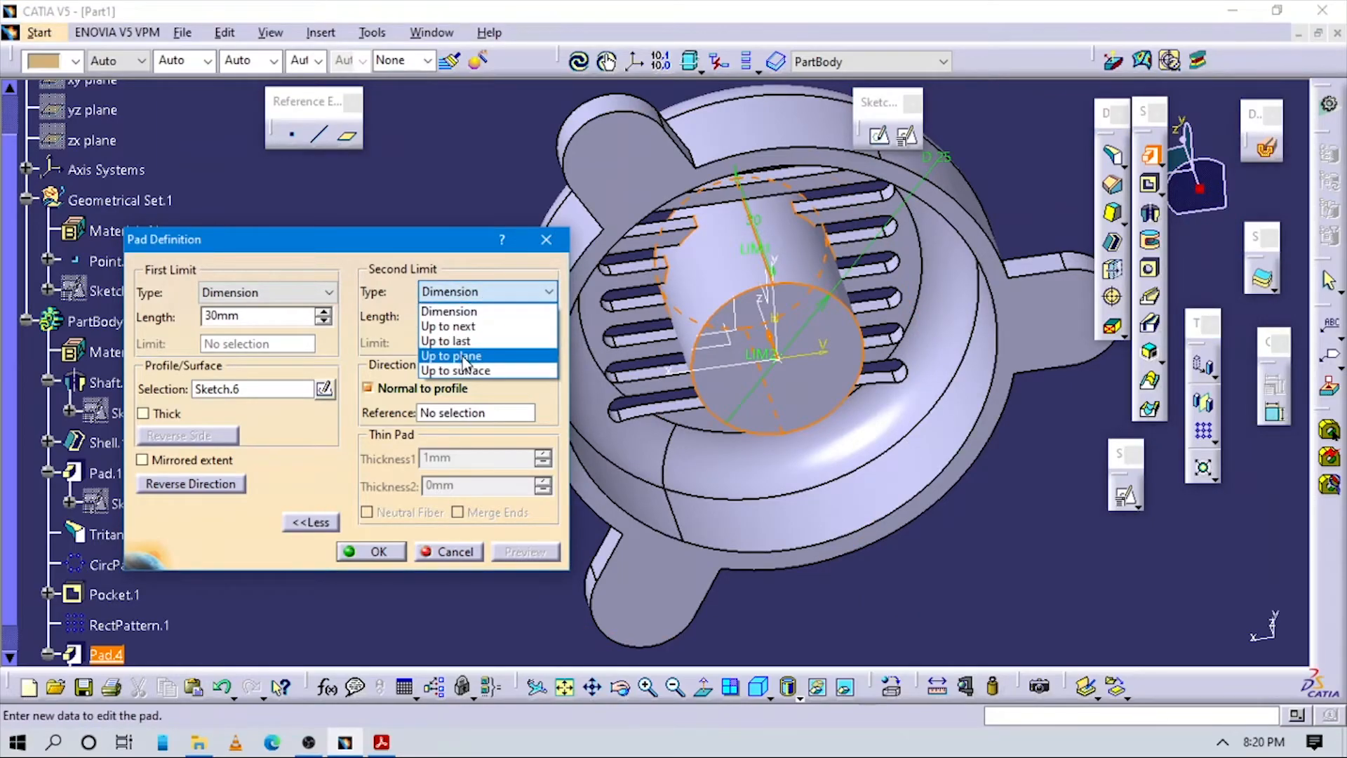
pyautogui.click(461, 370)
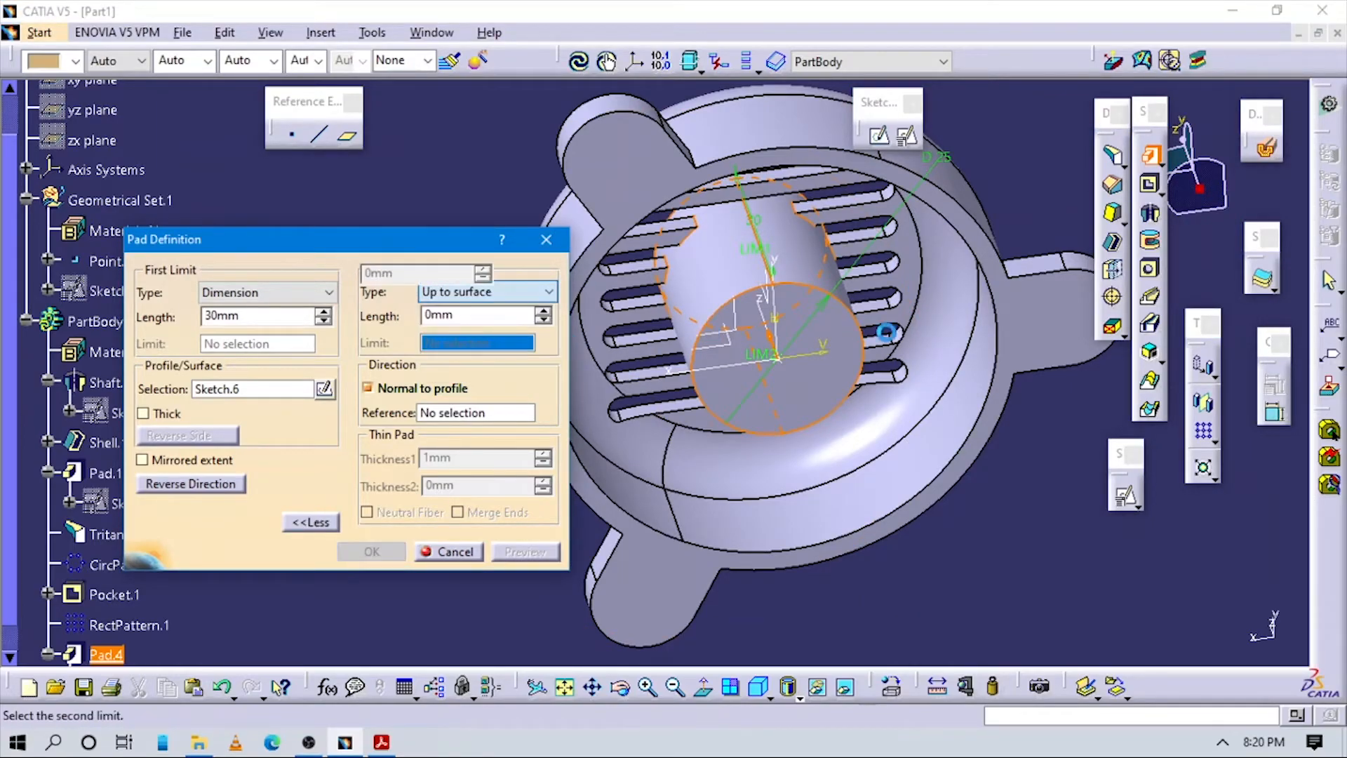
pyautogui.click(916, 261)
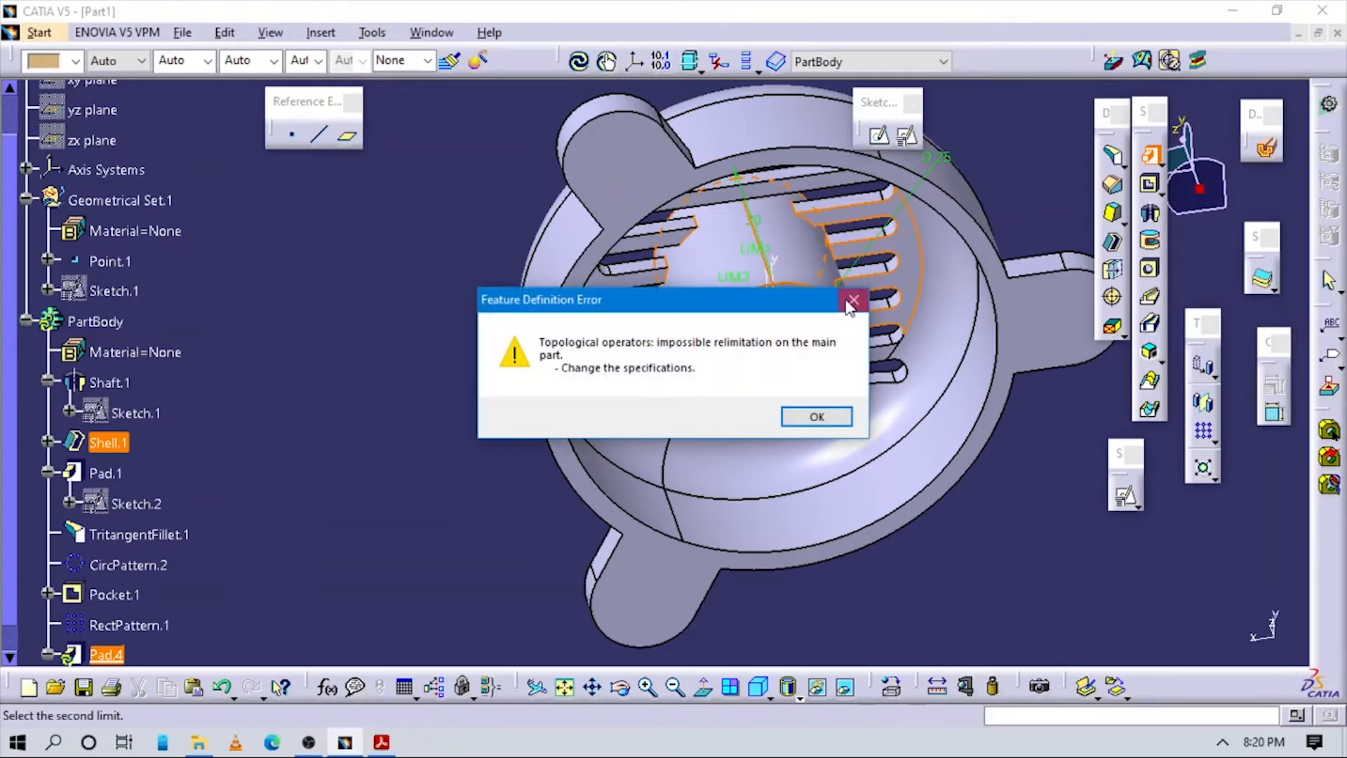
pyautogui.click(851, 301)
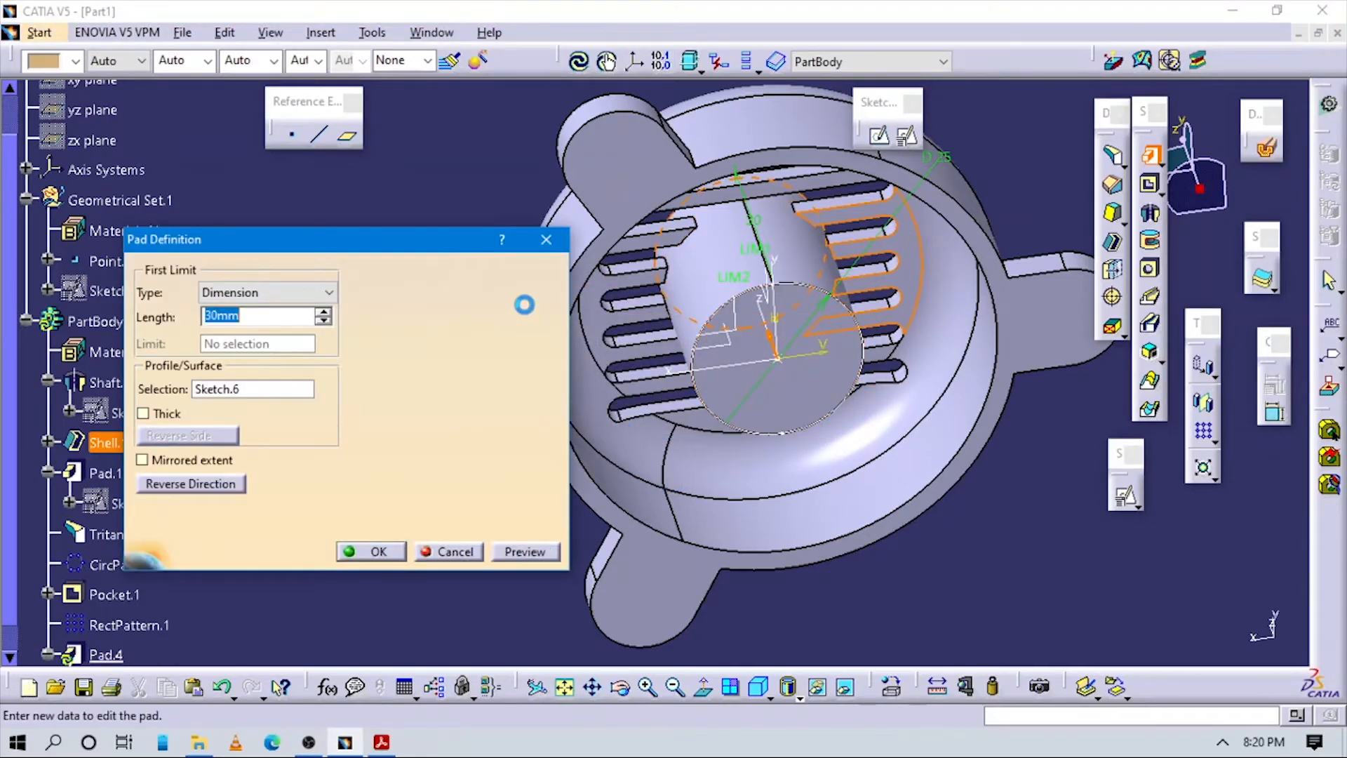
pyautogui.click(484, 291)
pyautogui.click(451, 303)
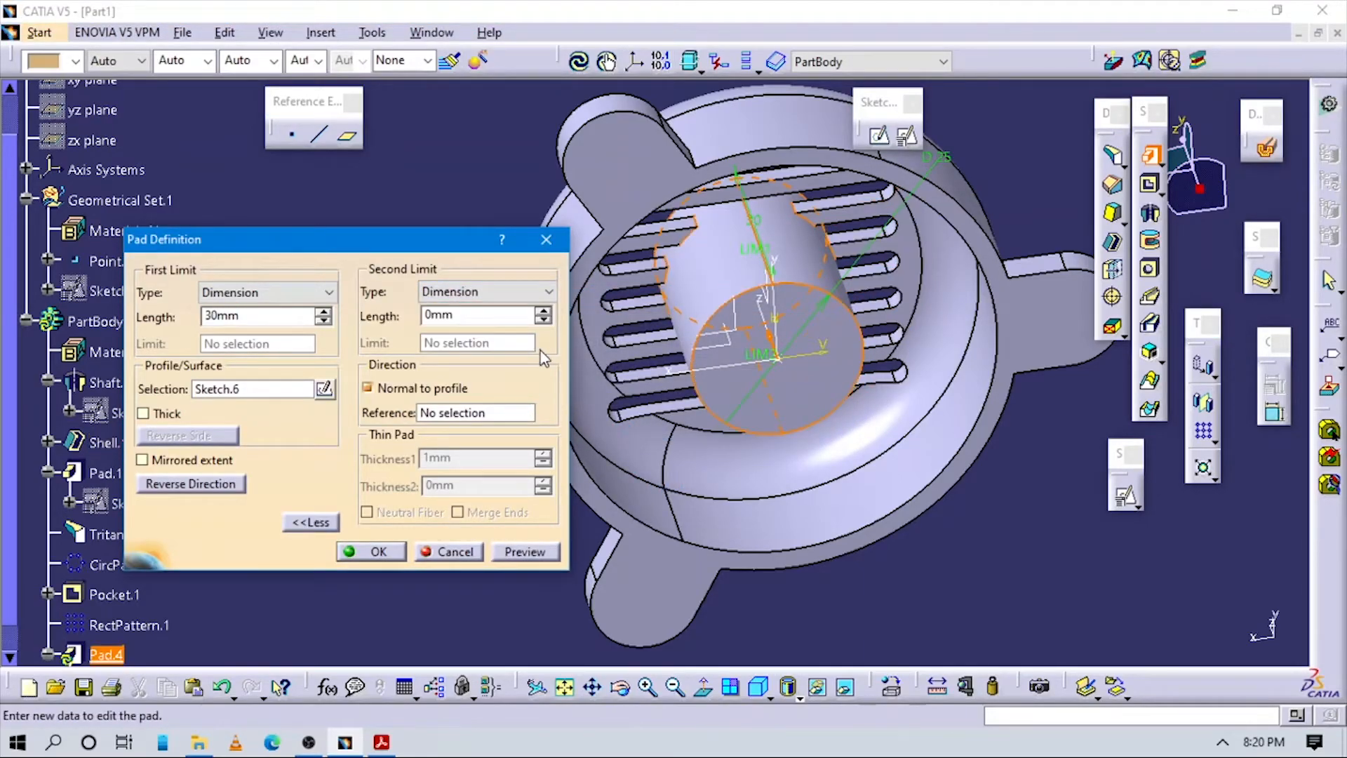
# Set the pad's second limit length to -22 mm, preview the boss from inside the cover, and create the pad
pyautogui.click(544, 319)
pyautogui.click(545, 319)
pyautogui.click(545, 319)
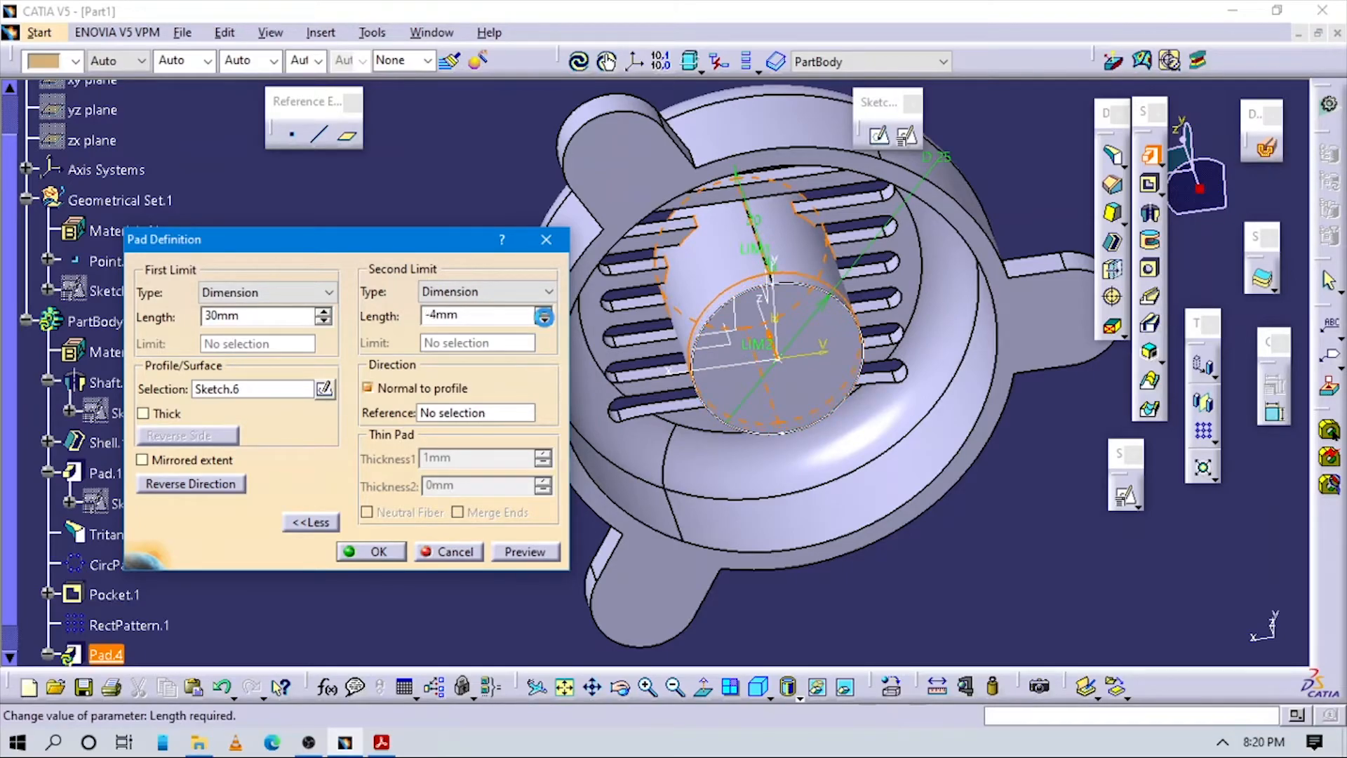
pyautogui.click(544, 319)
pyautogui.click(544, 320)
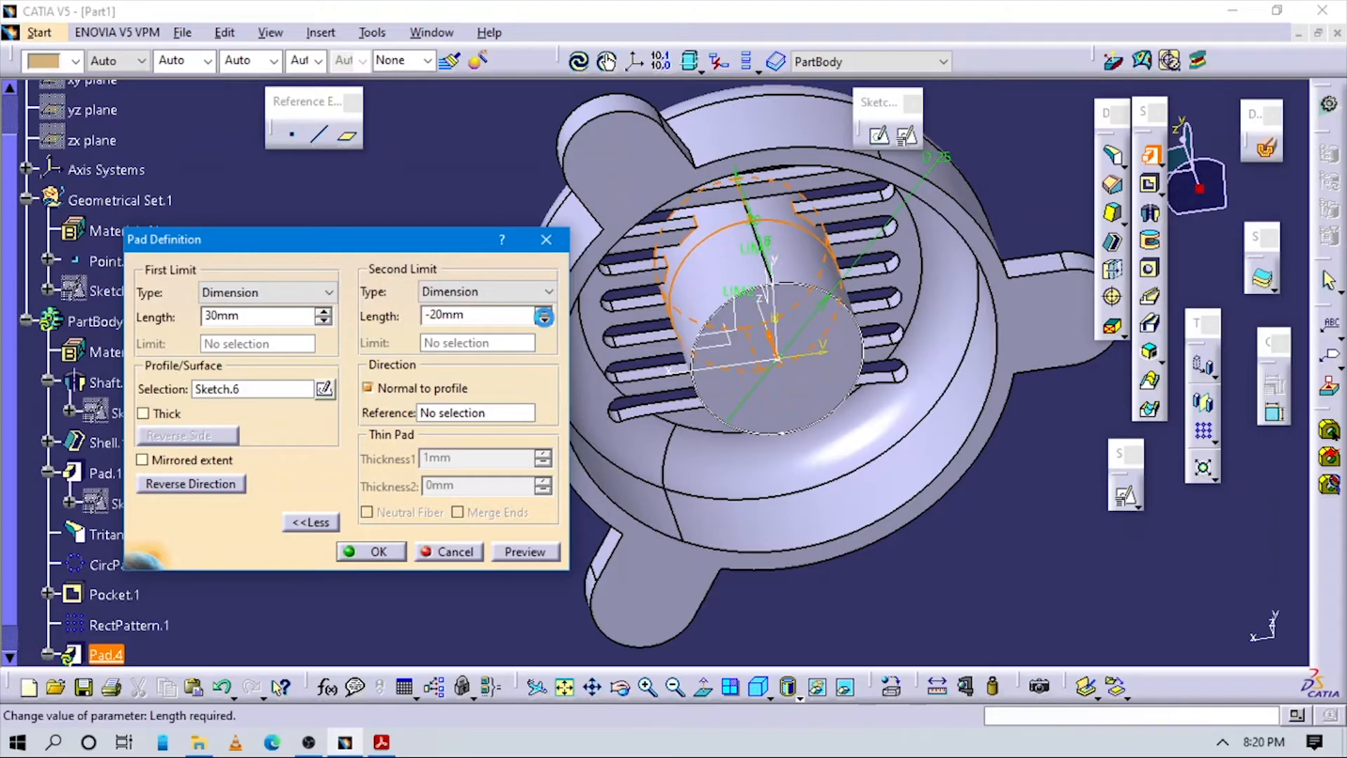
pyautogui.click(544, 311)
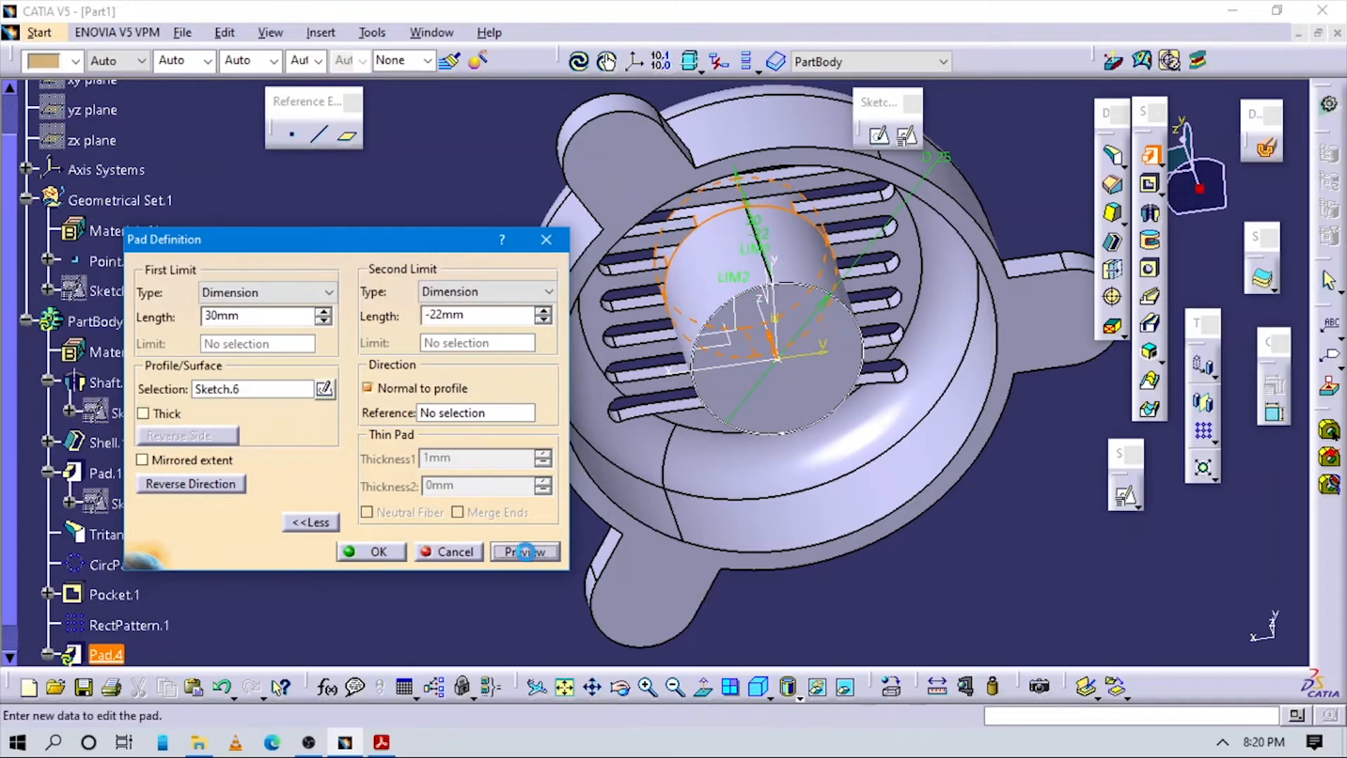
pyautogui.click(526, 552)
pyautogui.moveTo(764, 456); pyautogui.dragTo(679, 351, button='middle')
pyautogui.click(369, 552)
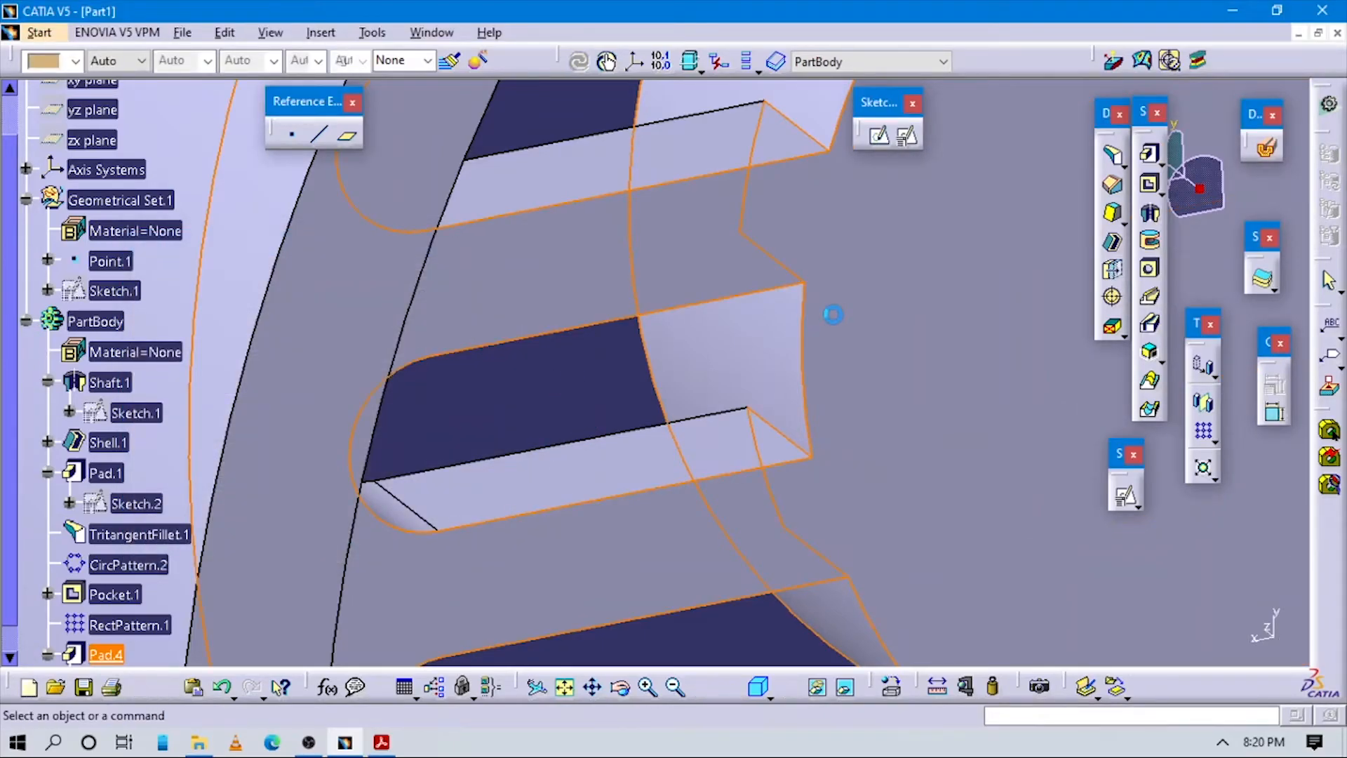
# Inspect the boss from inside and above, and compare it with the PDF drawing to check its central hole
pyautogui.moveTo(832, 309); pyautogui.dragTo(466, 622, button='middle')
pyautogui.click(382, 742)
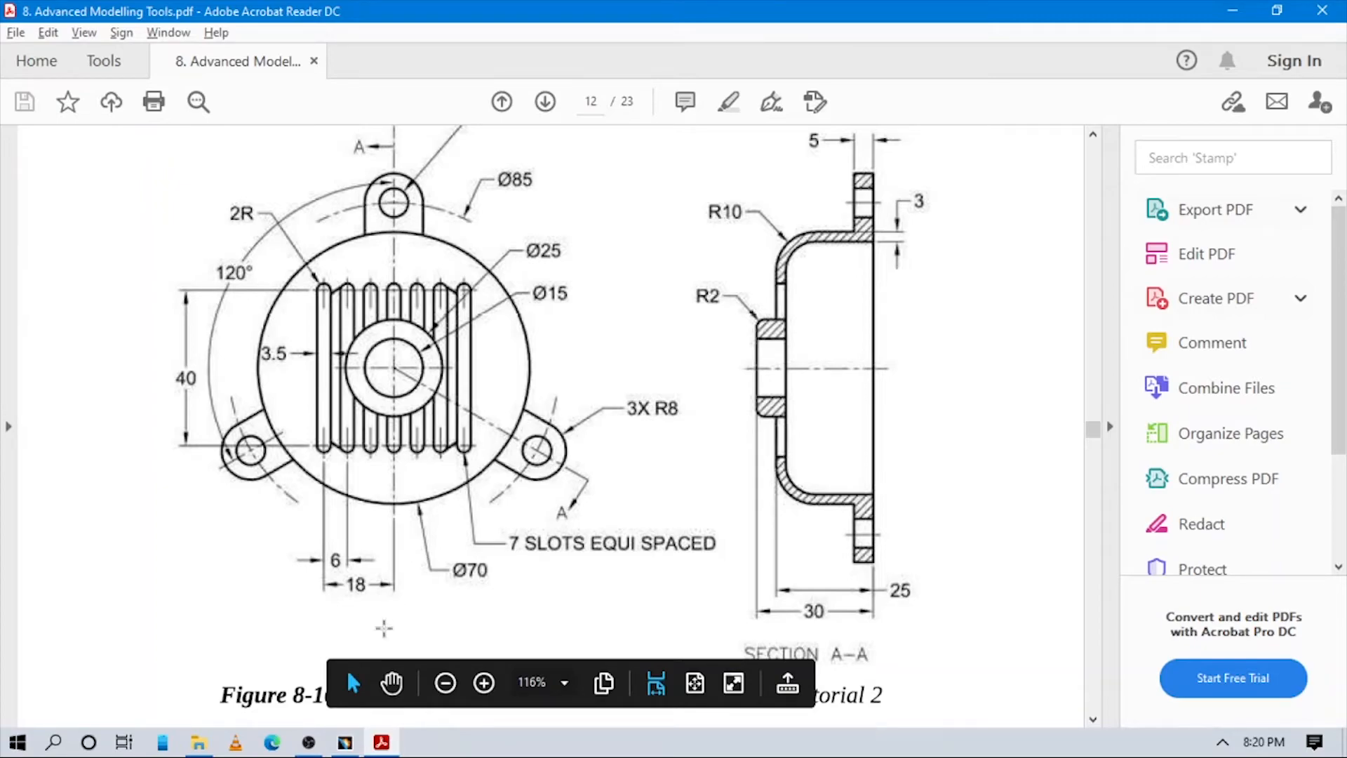
pyautogui.click(353, 745)
pyautogui.moveTo(766, 440); pyautogui.dragTo(989, 482, button='middle')
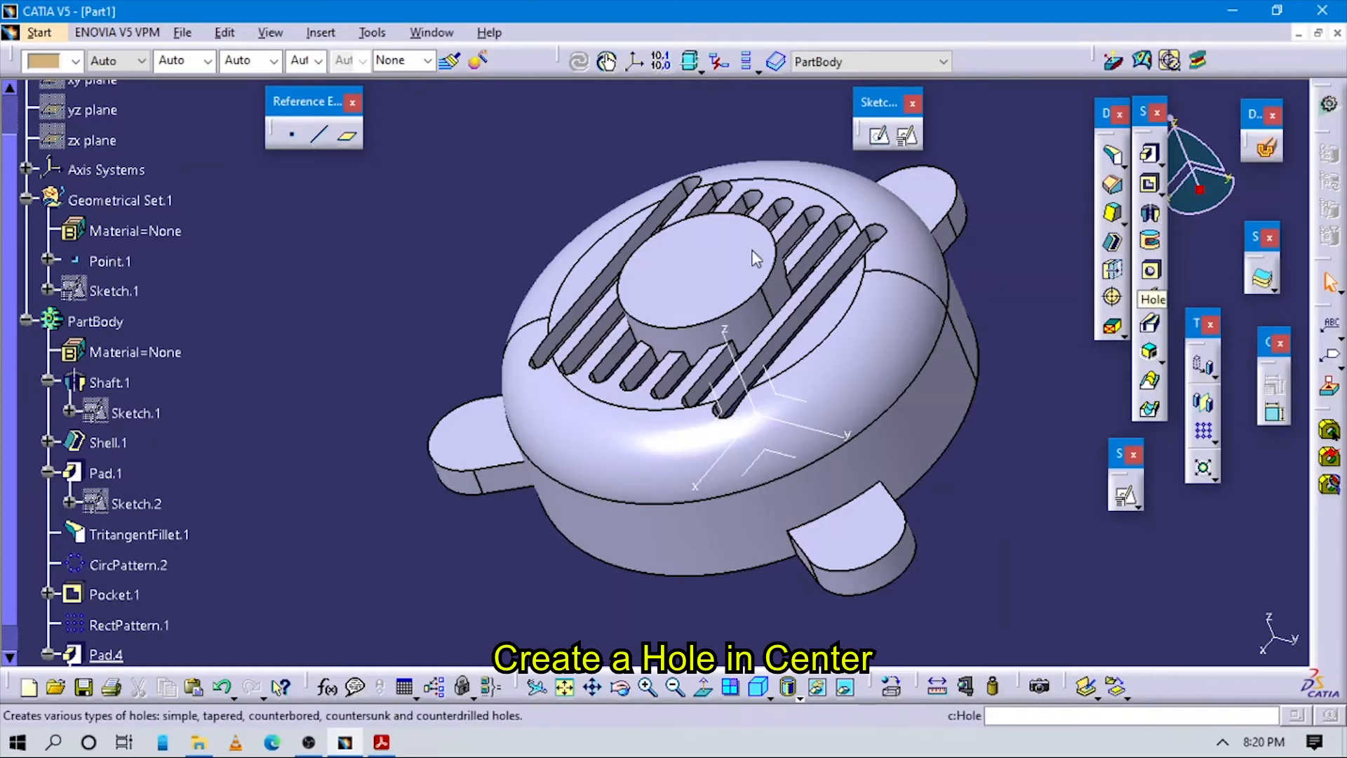
# Start a hole on the top face of the central boss with its extension set to Up To Next
pyautogui.click(1149, 268)
pyautogui.click(702, 271)
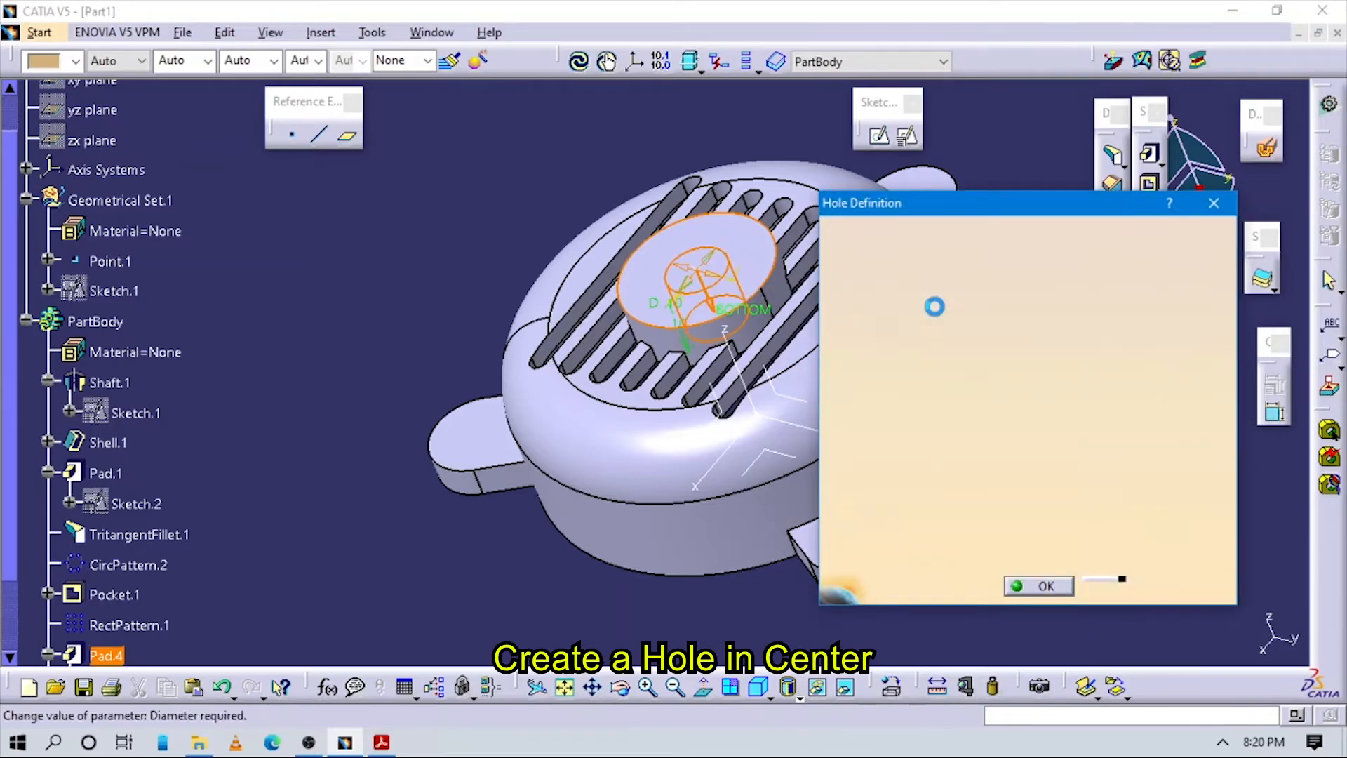
pyautogui.click(921, 267)
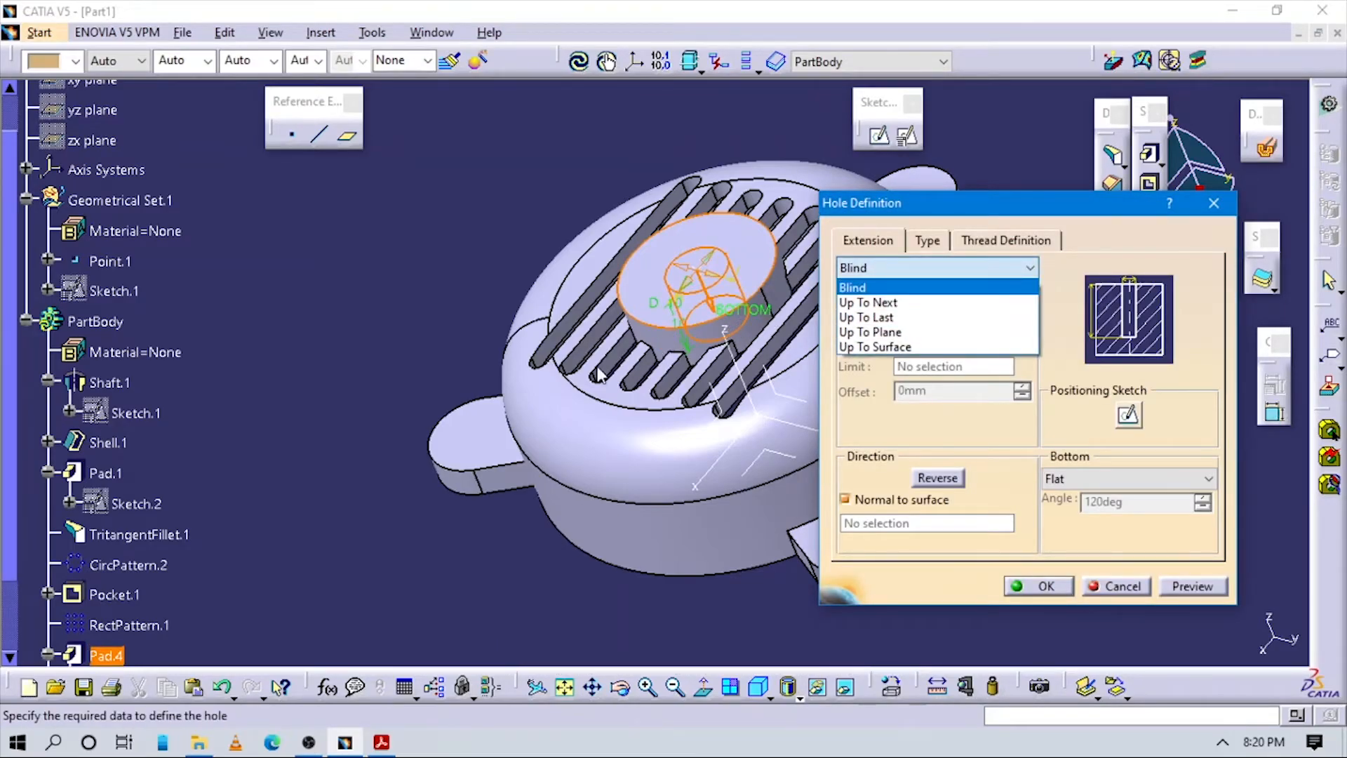
pyautogui.click(868, 302)
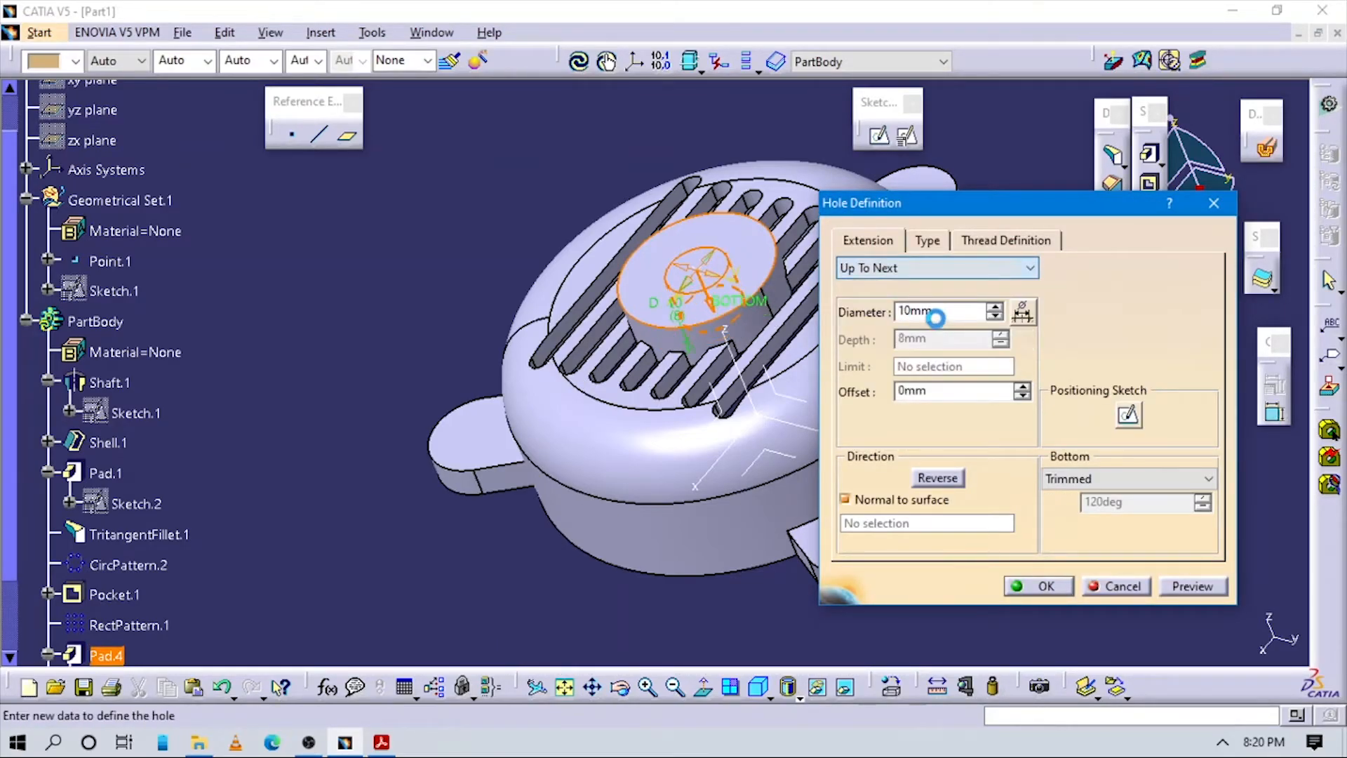
# Set the boss hole's diameter to 15 mm and create the hole
pyautogui.moveTo(937, 310); pyautogui.dragTo(830, 309)
pyautogui.hotkey('alt', 'Tab')
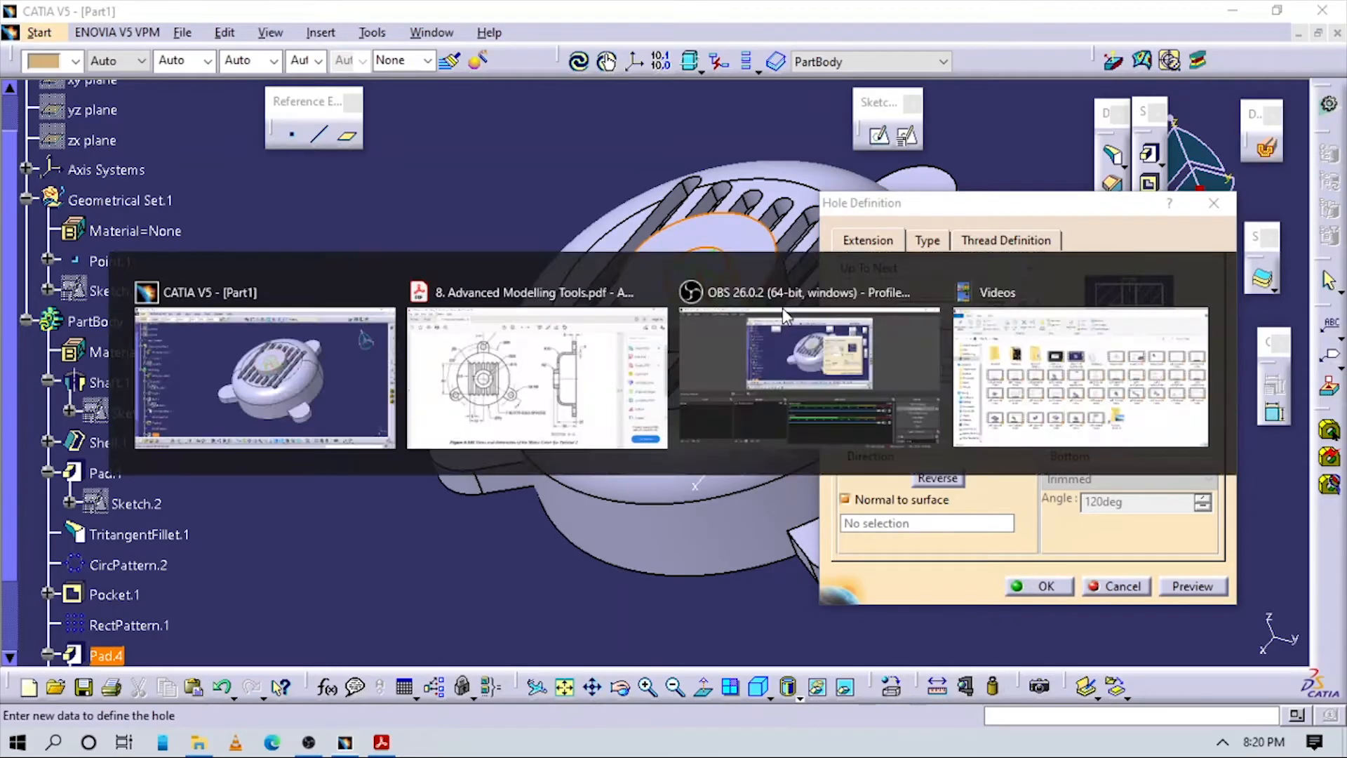
pyautogui.hotkey('alt', 'Tab')
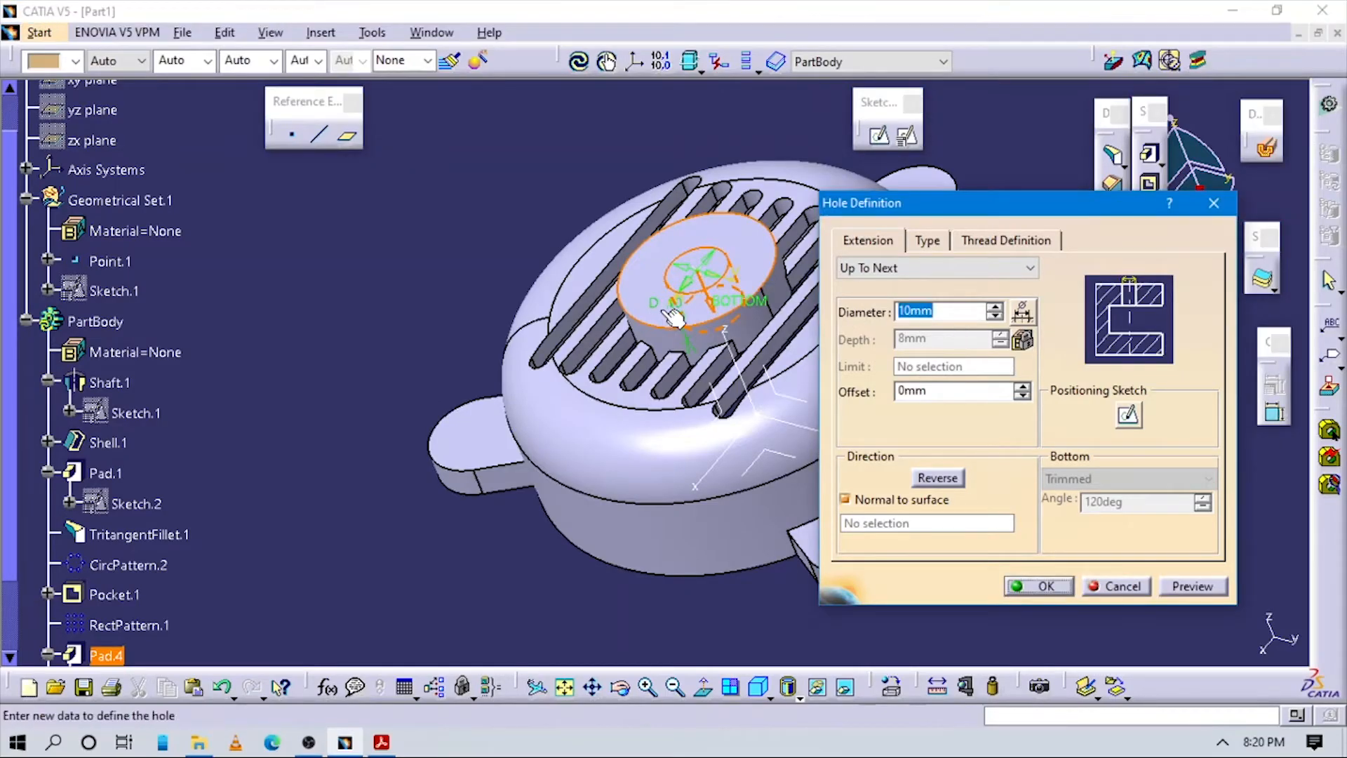
pyautogui.write('15')
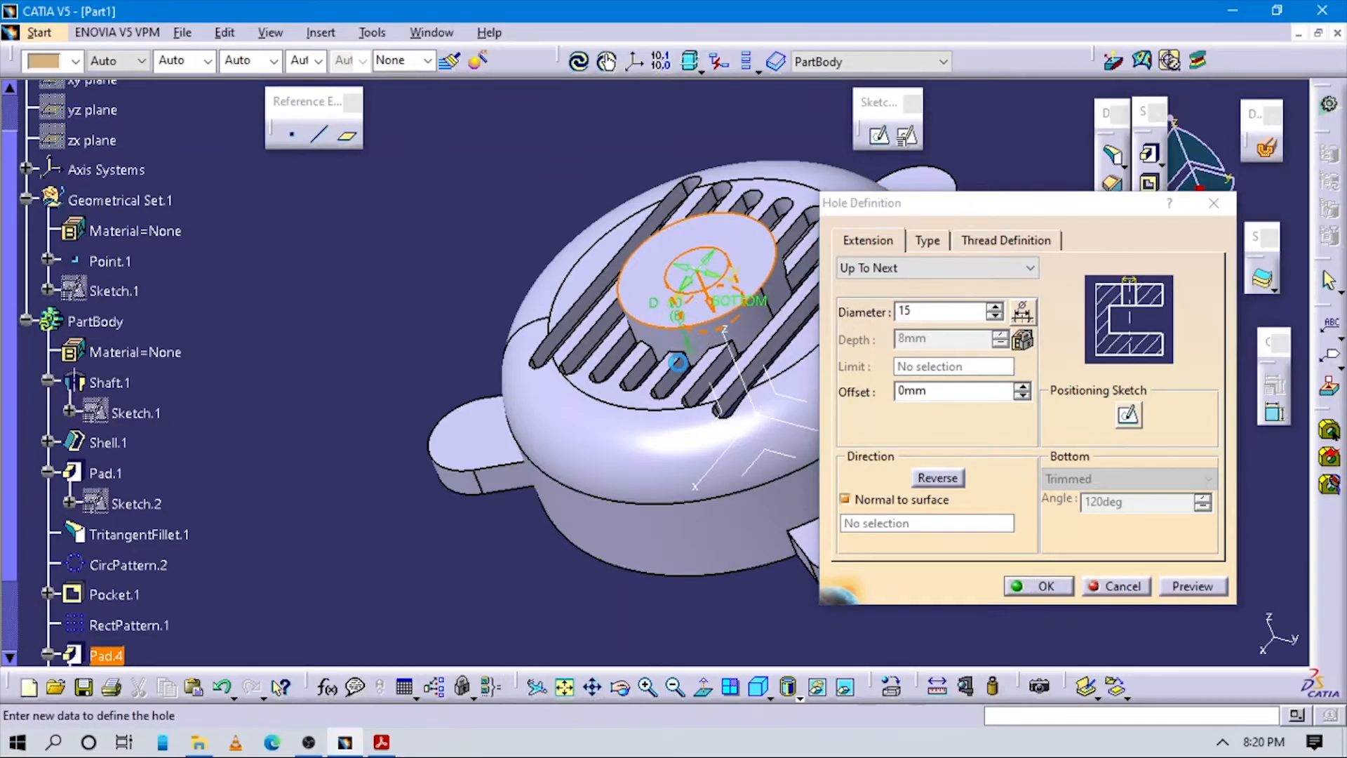
pyautogui.moveTo(667, 322); pyautogui.dragTo(731, 512, button='middle')
pyautogui.moveTo(750, 390); pyautogui.dragTo(757, 302, button='middle')
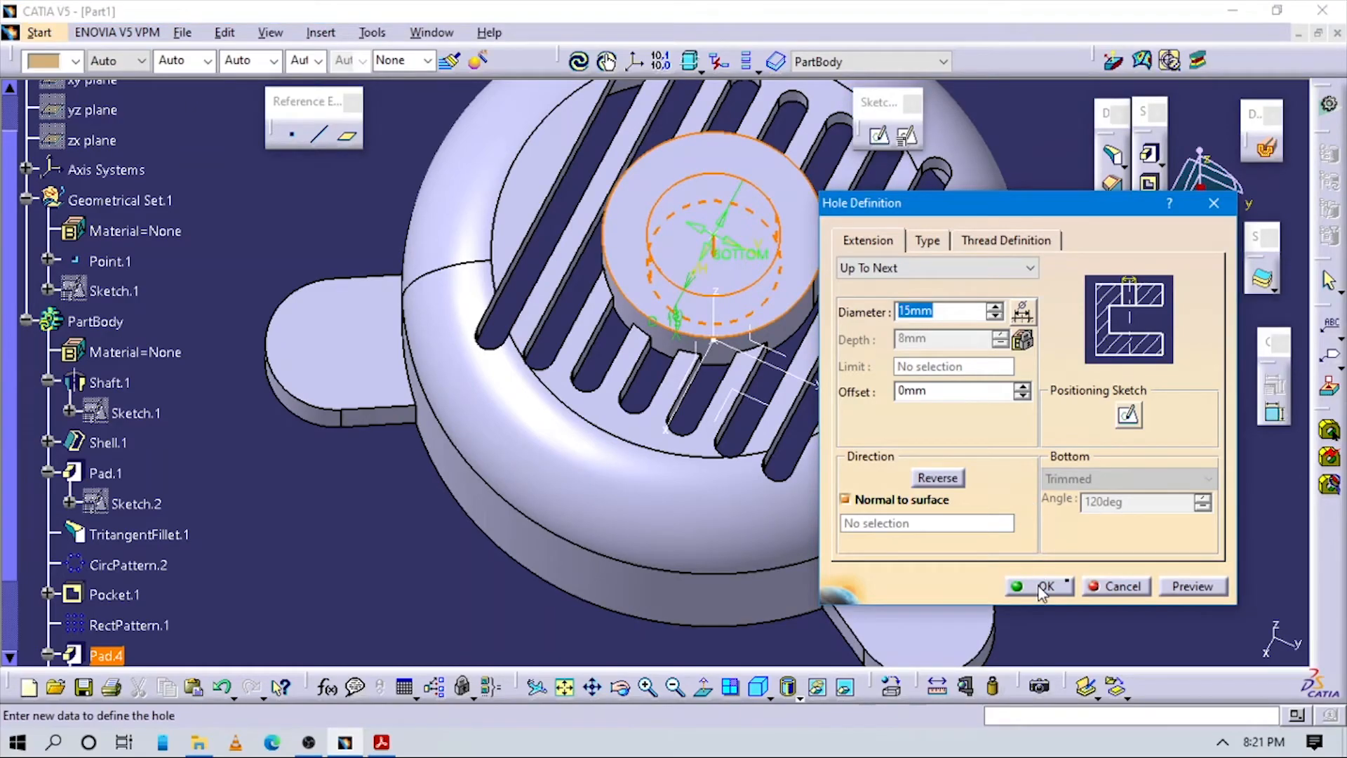
pyautogui.click(1041, 587)
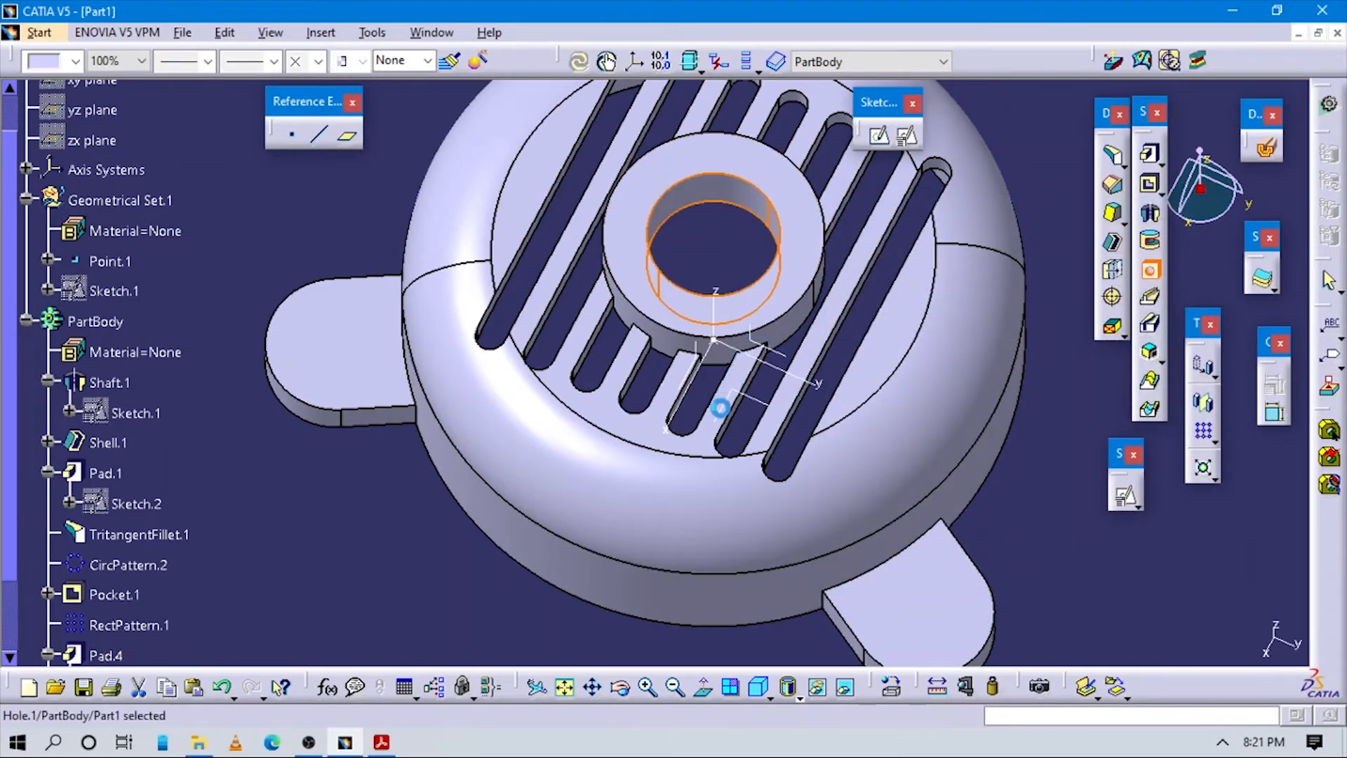
# Inspect the central hole through the boss and check the PDF drawing for the flange holes
pyautogui.moveTo(722, 394); pyautogui.dragTo(1066, 593, button='middle')
pyautogui.click(1067, 593)
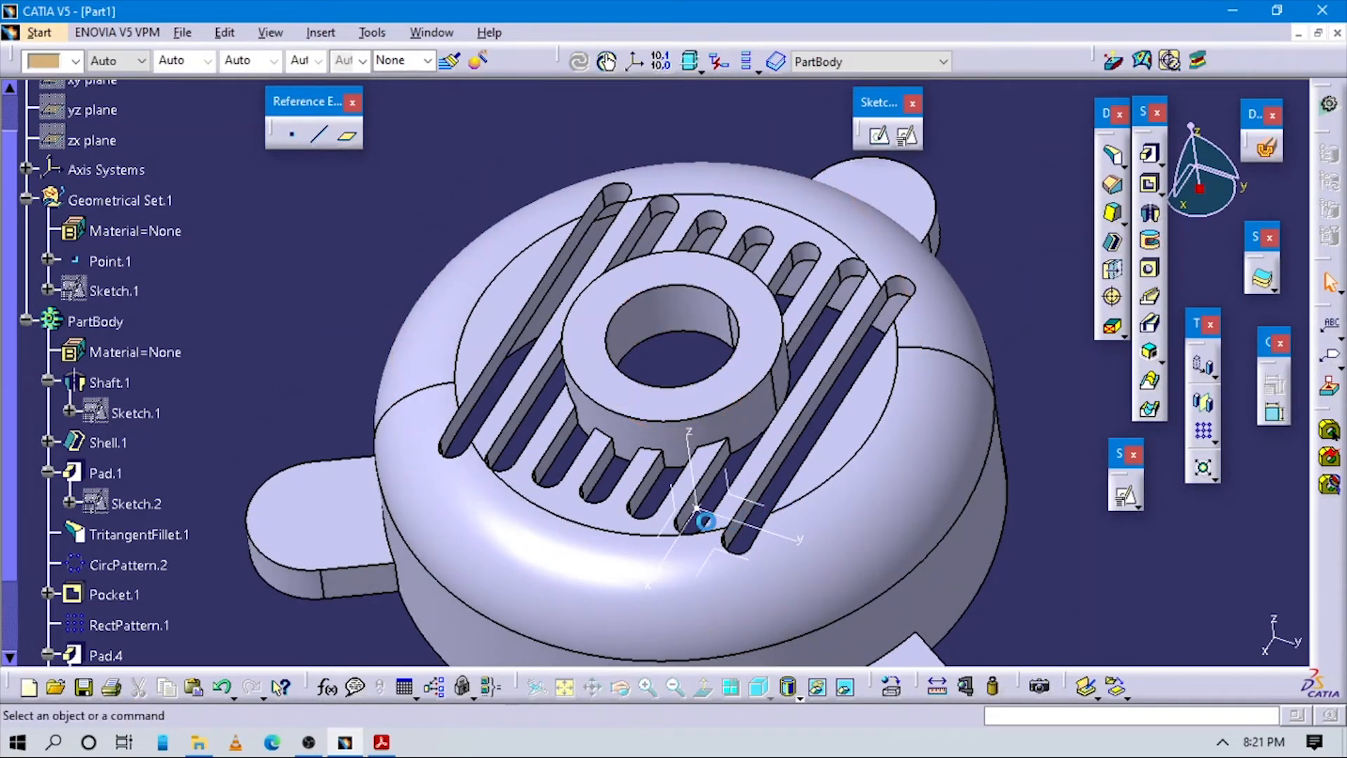
pyautogui.moveTo(698, 519); pyautogui.dragTo(799, 588, button='middle')
pyautogui.click(675, 399)
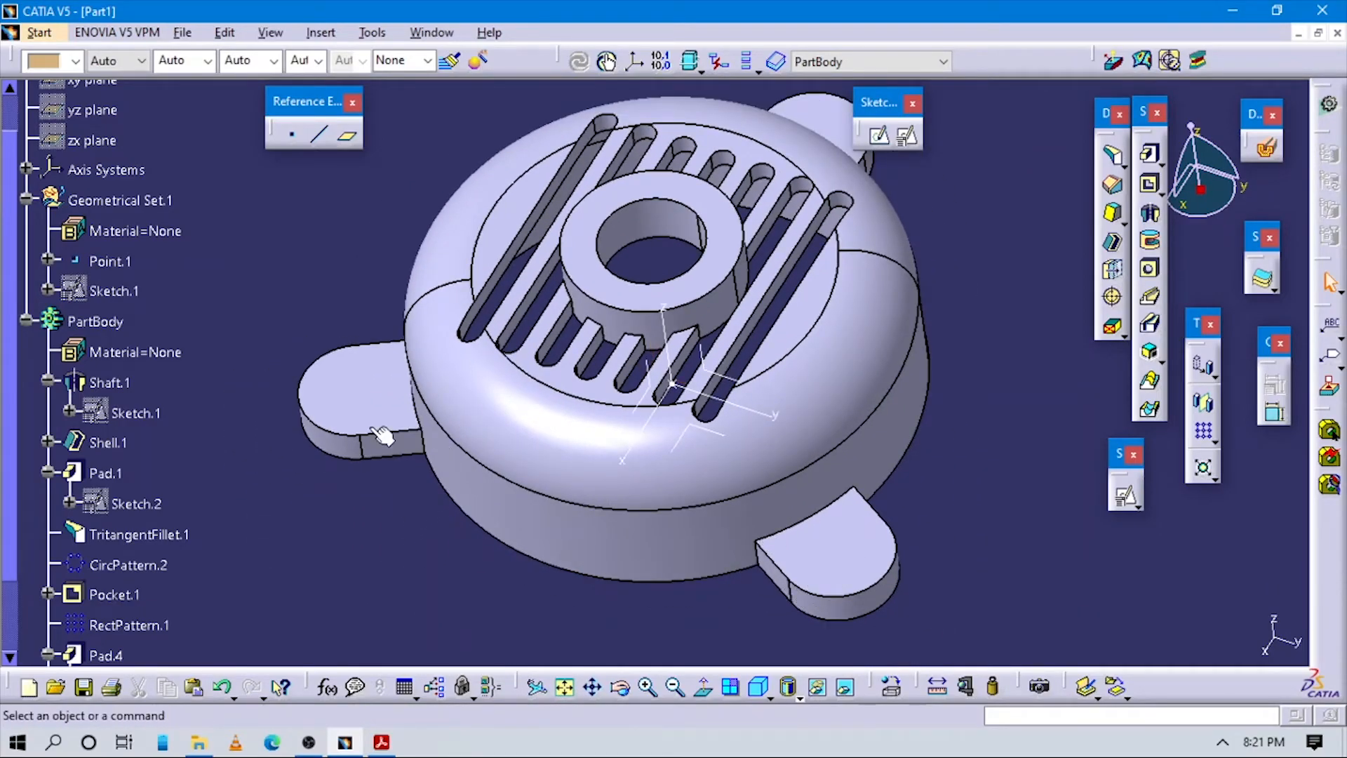
pyautogui.moveTo(806, 267); pyautogui.dragTo(811, 361, button='middle')
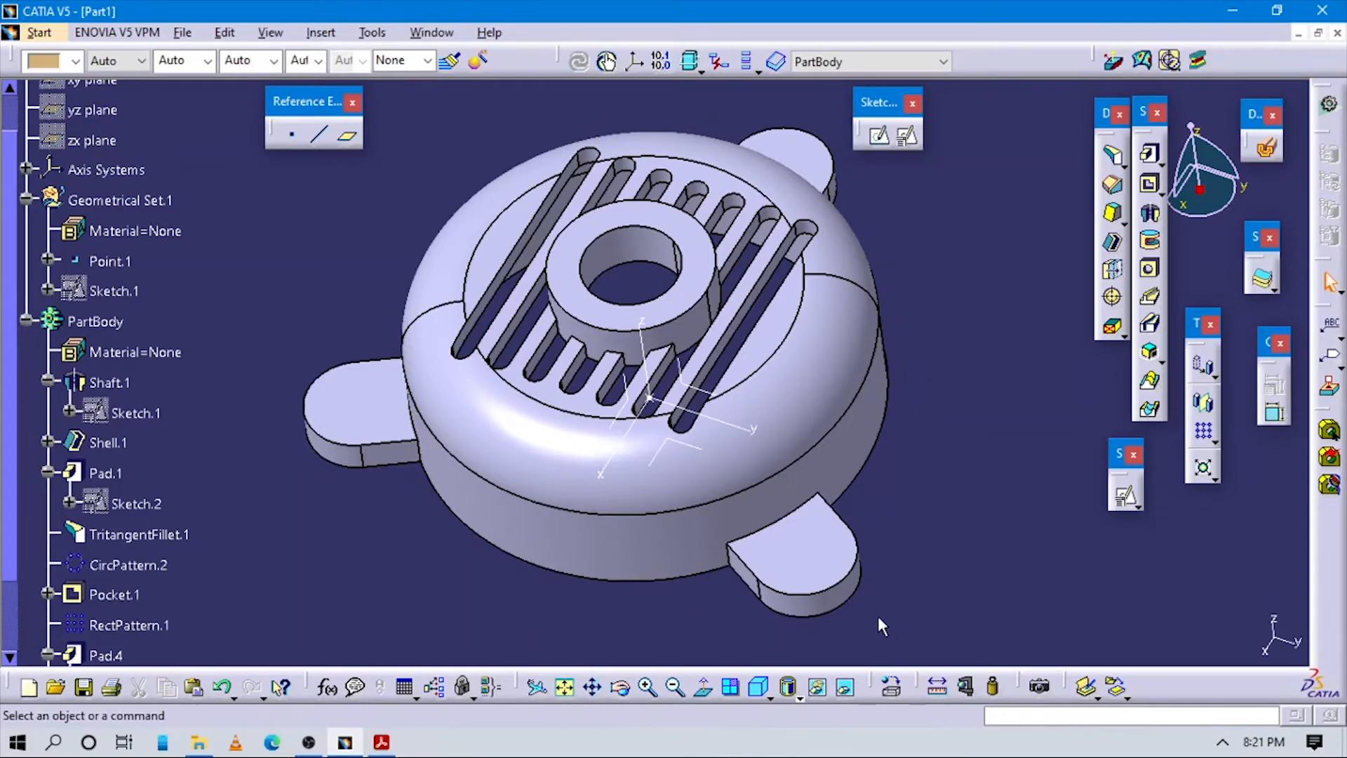
pyautogui.hotkey('alt', 'Tab')
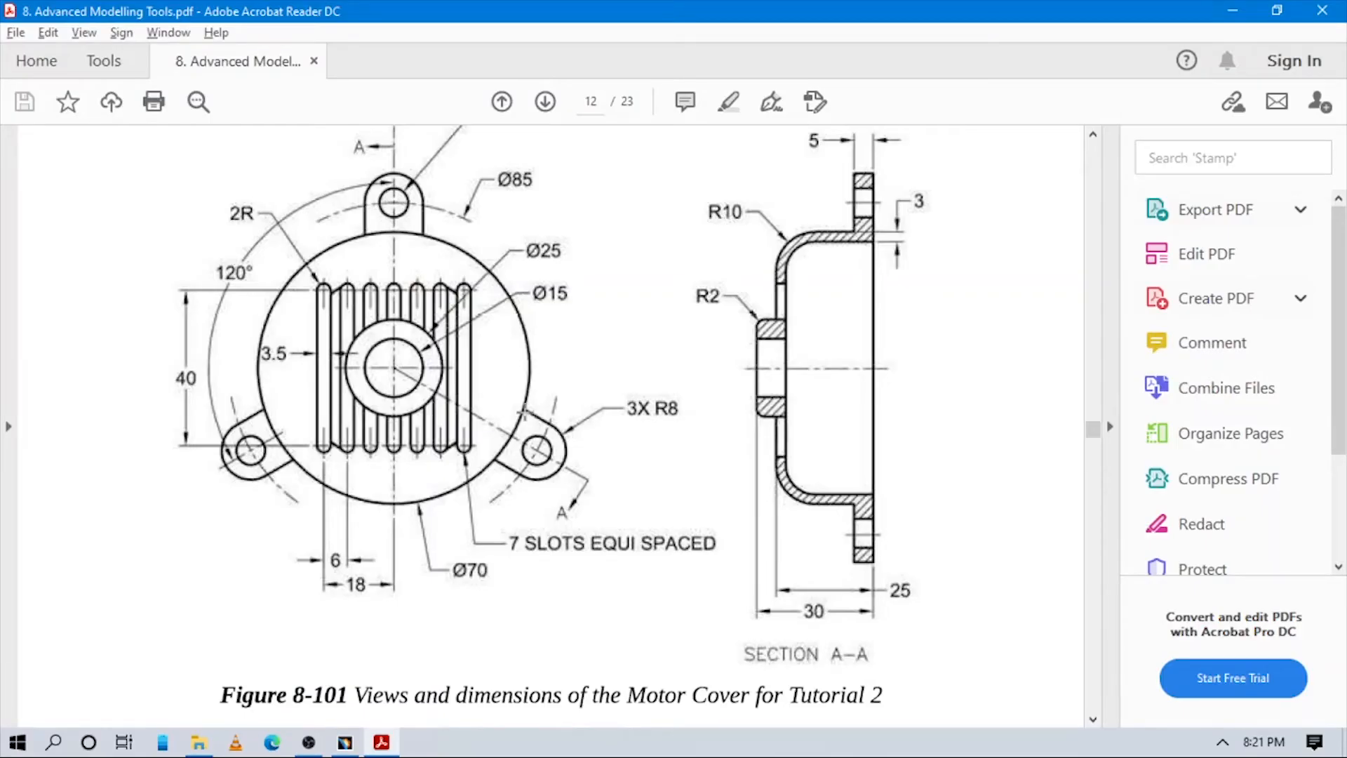
pyautogui.scroll(-3, 566, 409)
pyautogui.hotkey('alt', 'Tab')
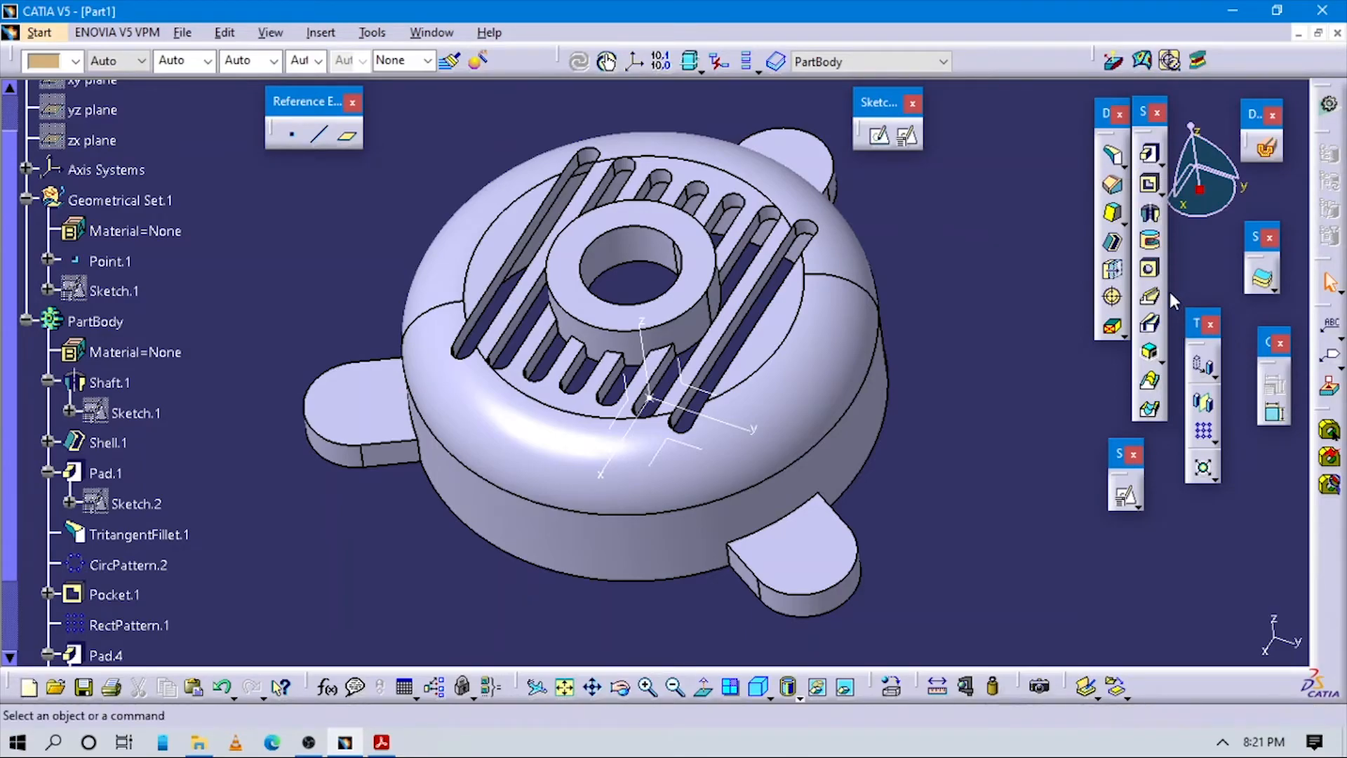
# Start a hole on the front flange's top face and make its centre concentric with the flange's rounded edge in the positioning sketch
pyautogui.click(1151, 270)
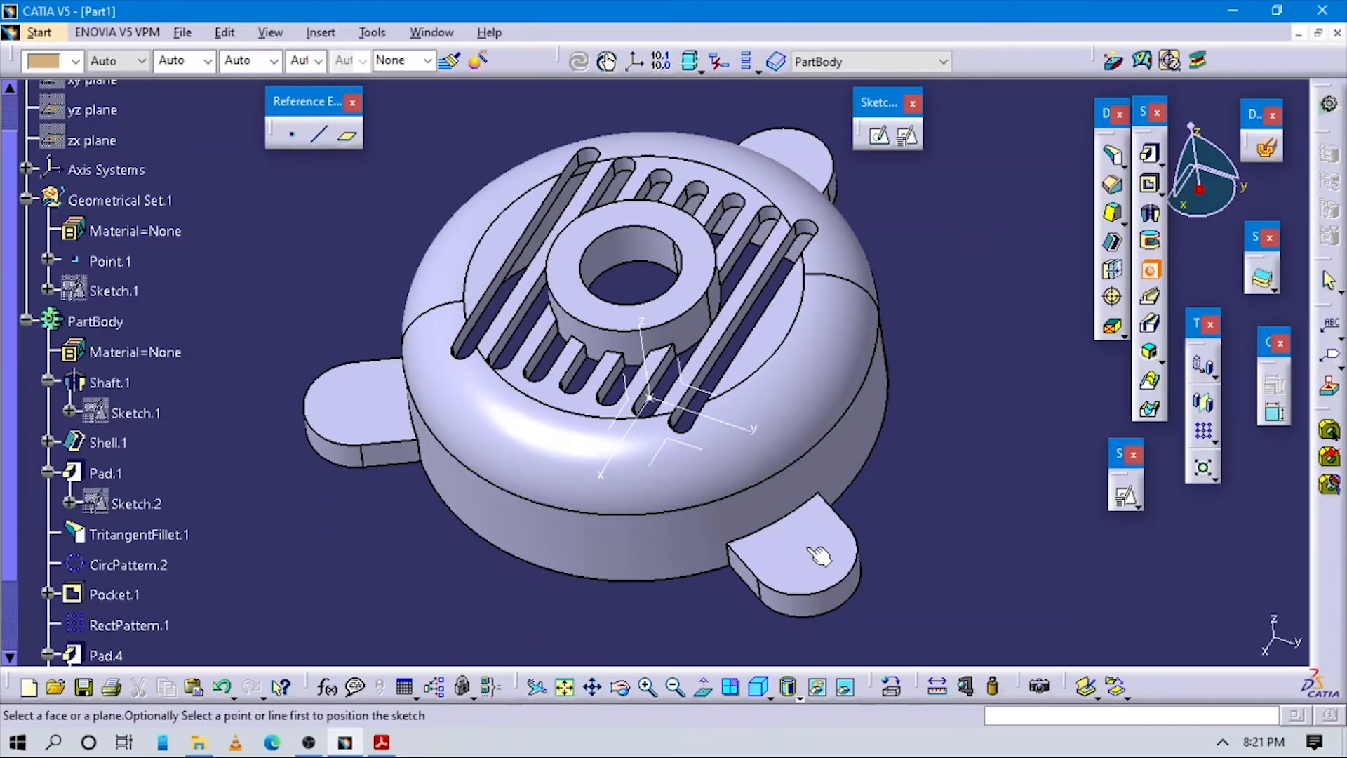
pyautogui.click(806, 546)
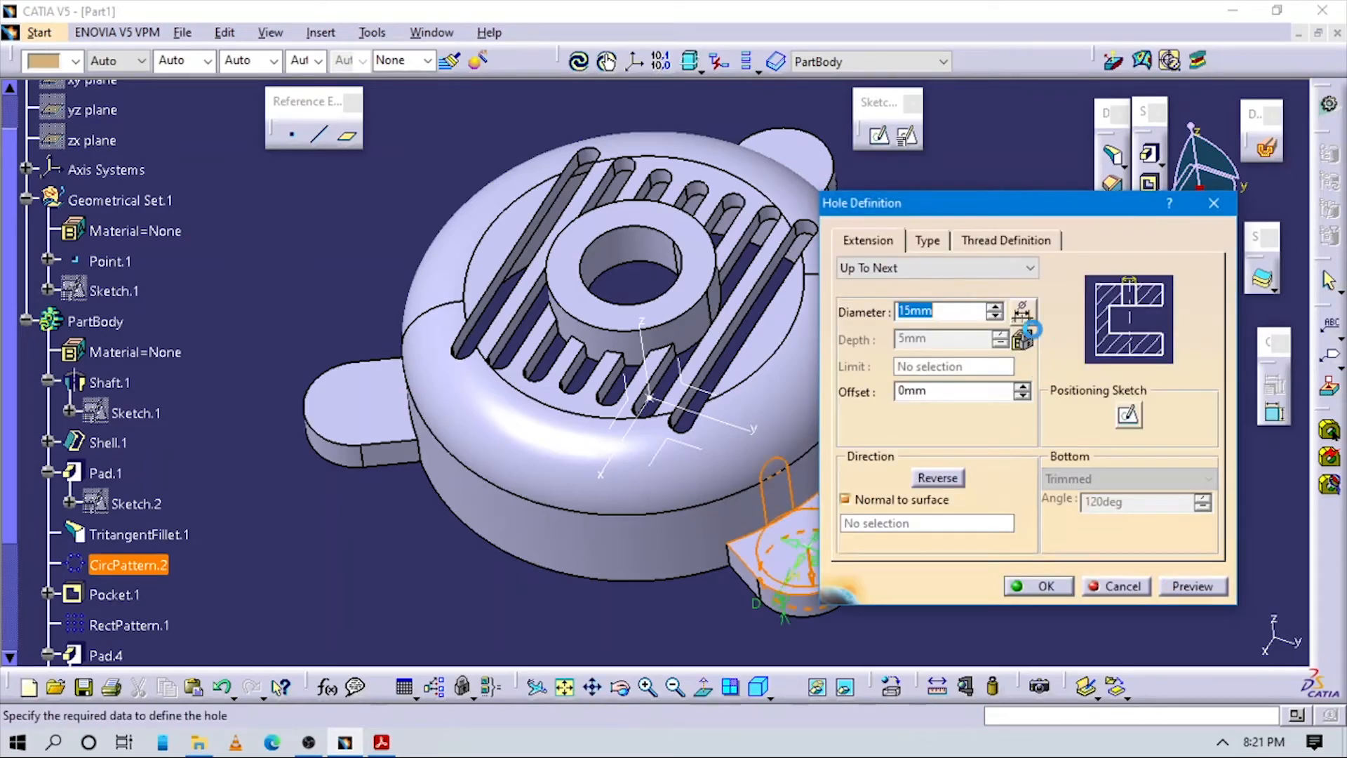
pyautogui.moveTo(770, 479); pyautogui.dragTo(640, 555, button='middle')
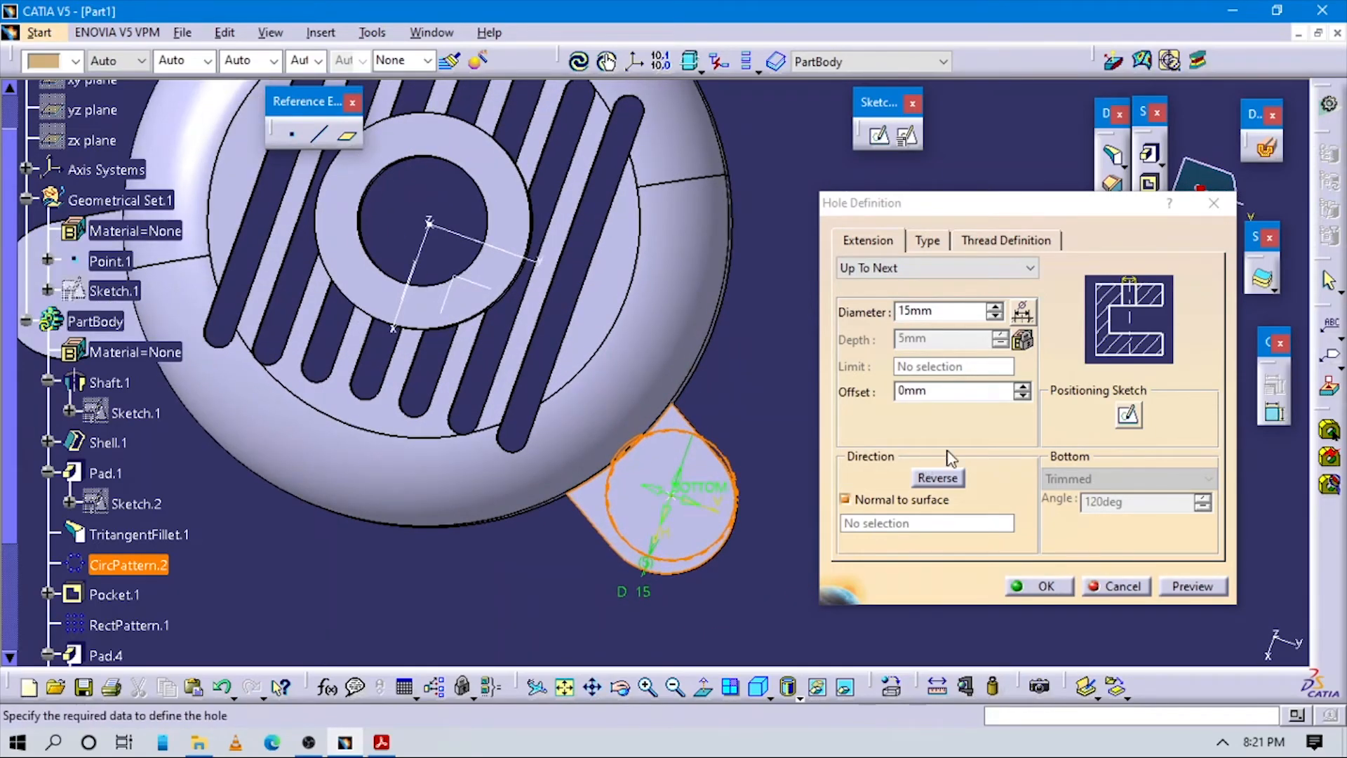
pyautogui.moveTo(753, 536); pyautogui.dragTo(665, 474, button='middle')
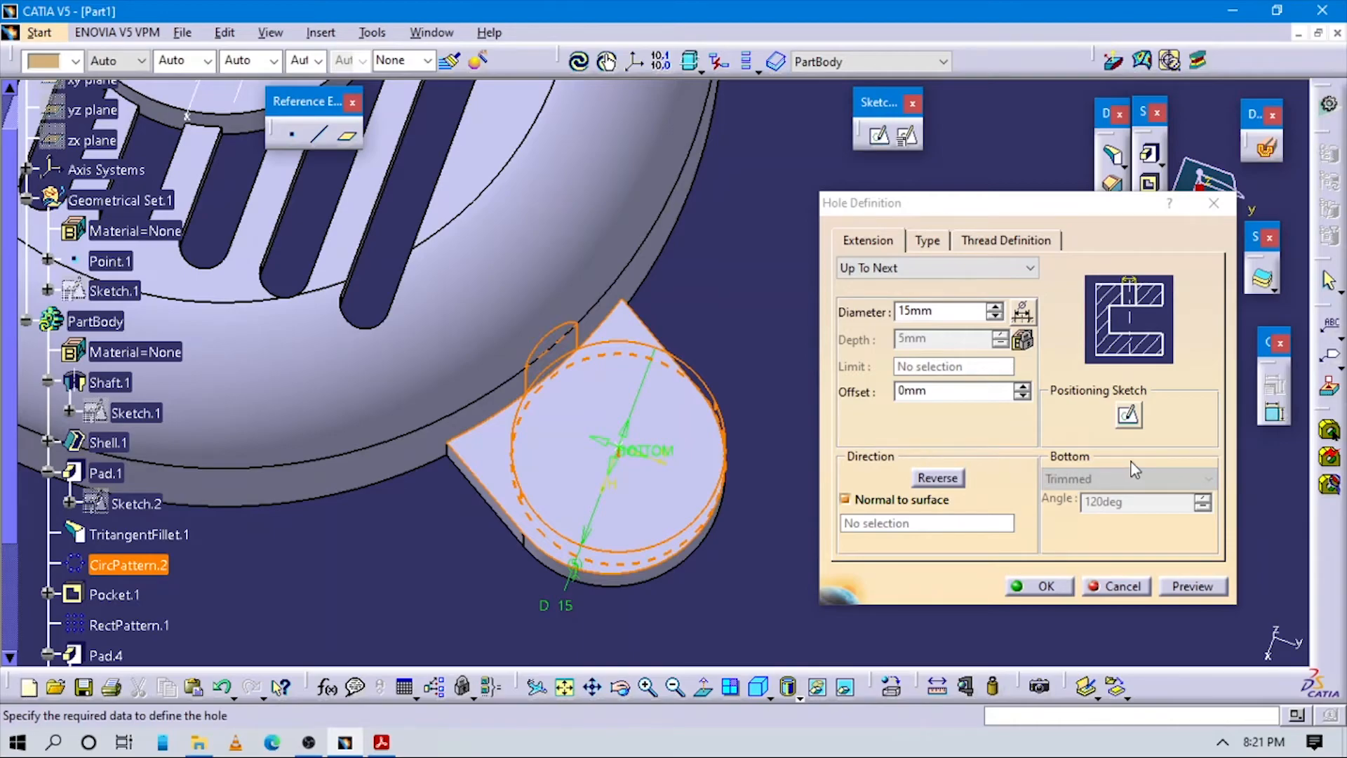
pyautogui.click(1129, 416)
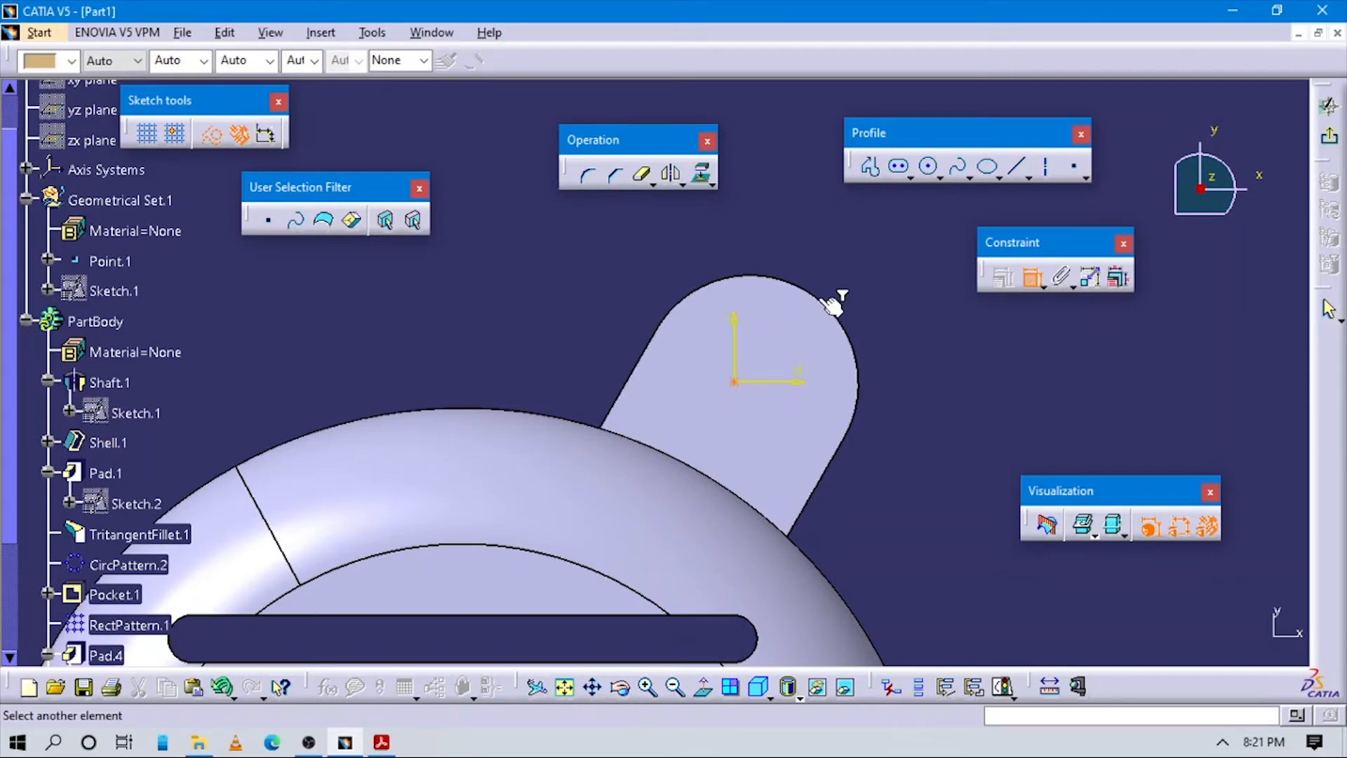
pyautogui.click(825, 302)
pyautogui.rightClick(856, 258)
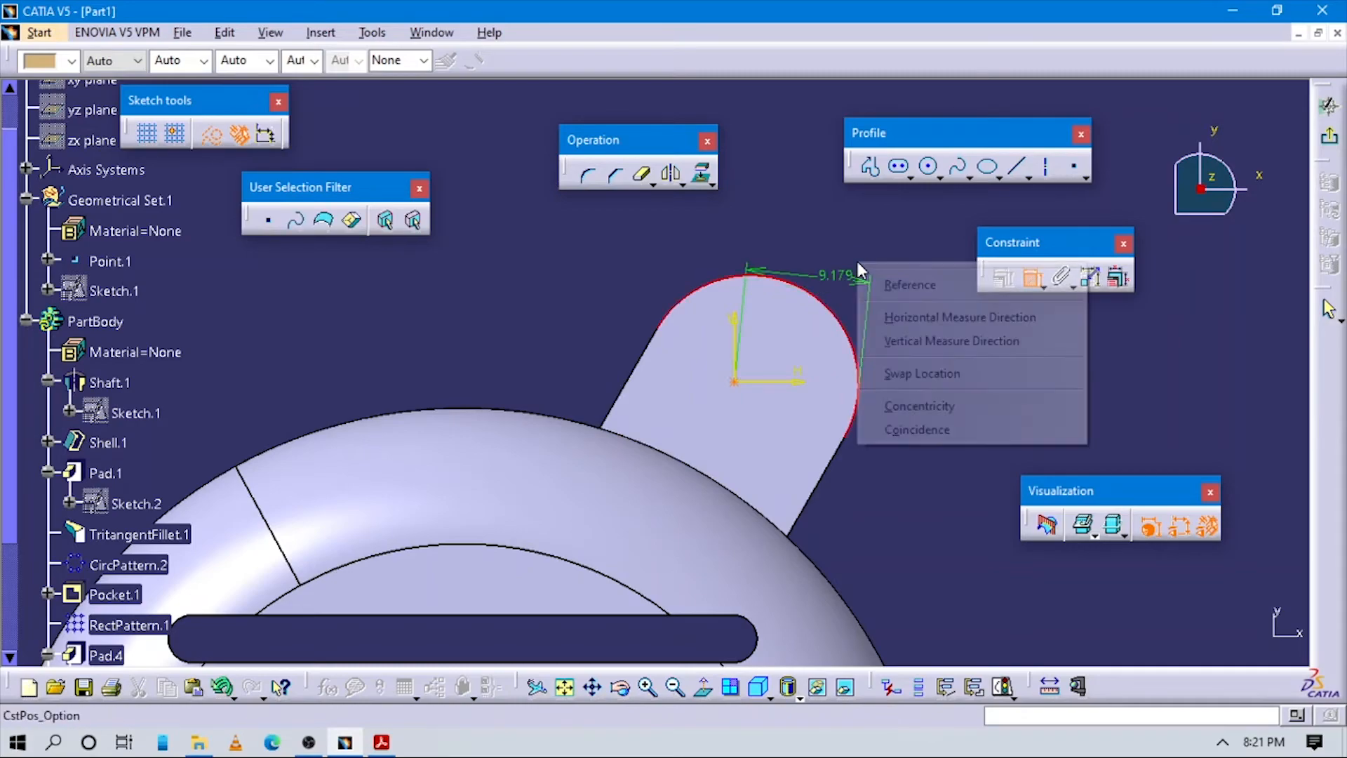
pyautogui.click(920, 408)
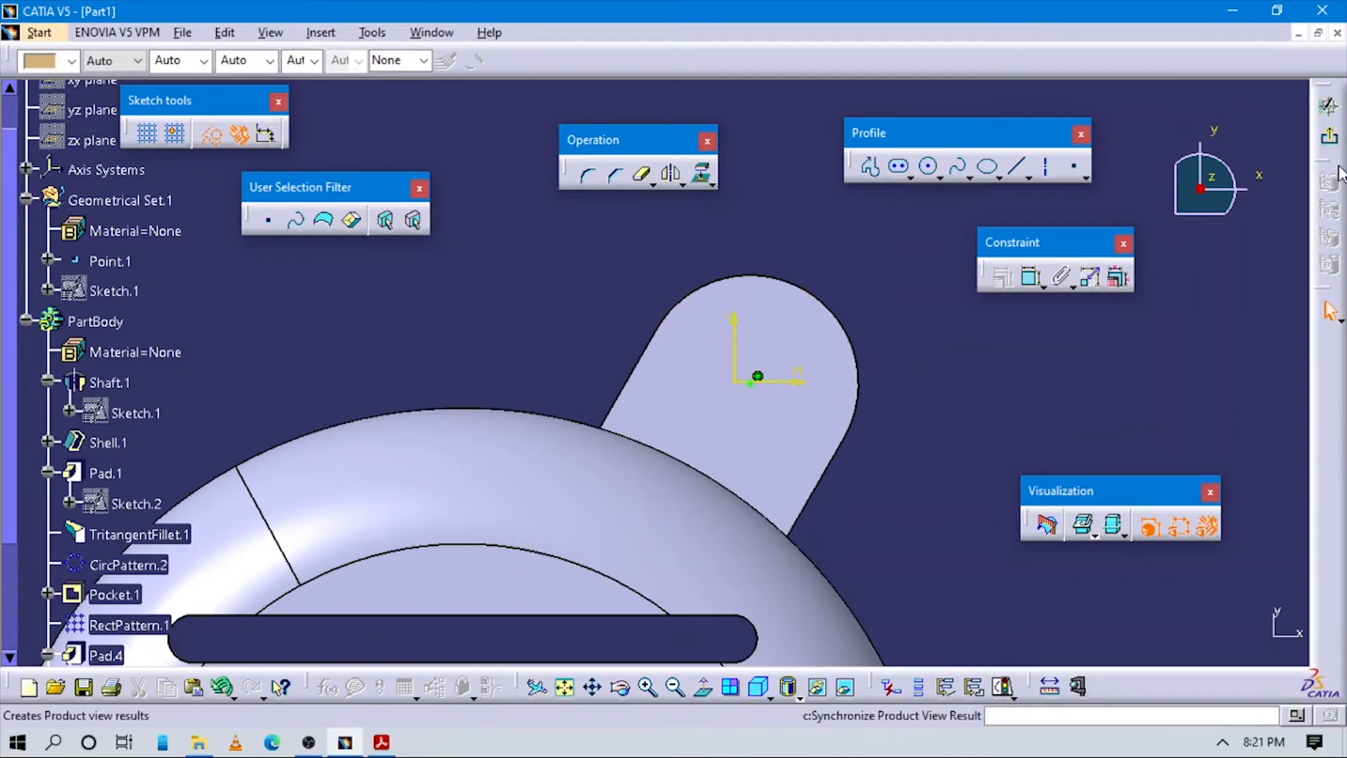
pyautogui.click(1330, 138)
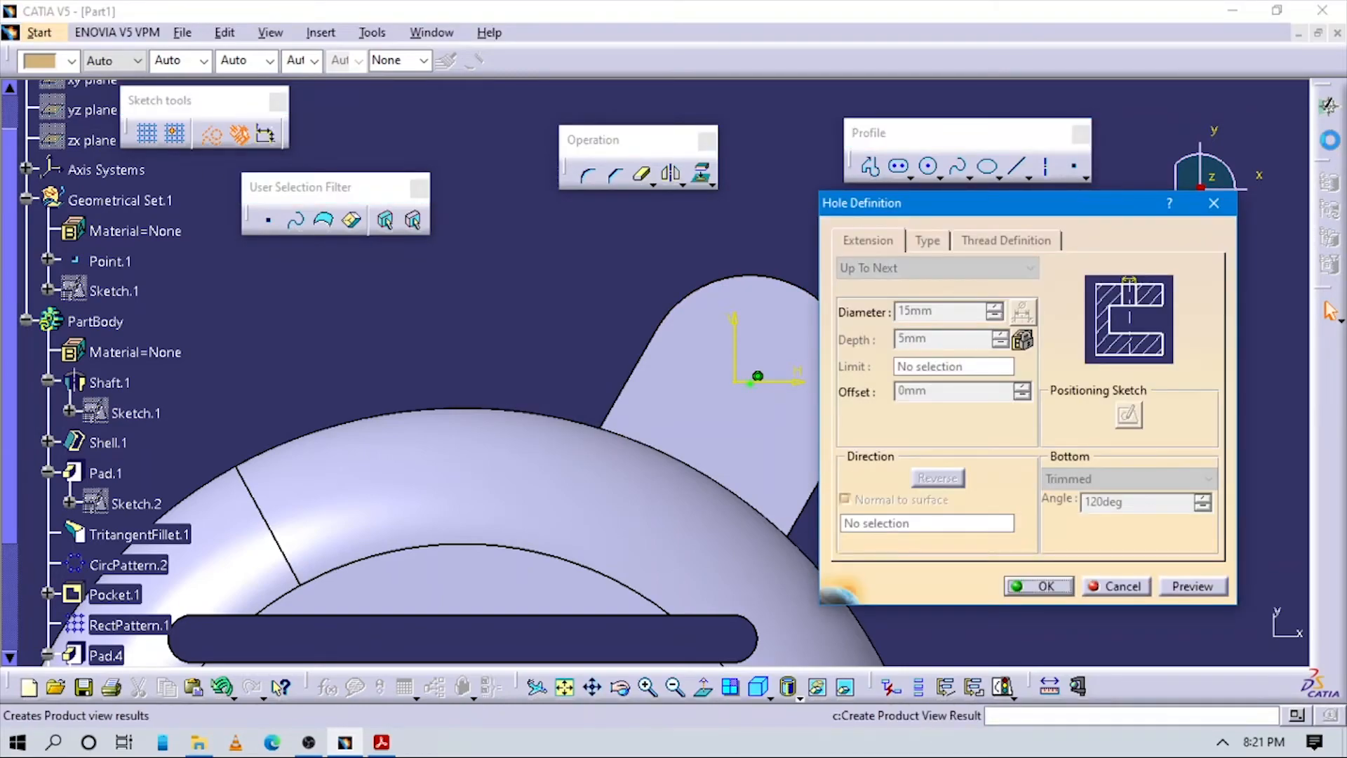
# Look up the flange hole size in the PDF drawing and create the hole with an 8 mm diameter, extending Up To Next
pyautogui.hotkey('alt', 'Tab')
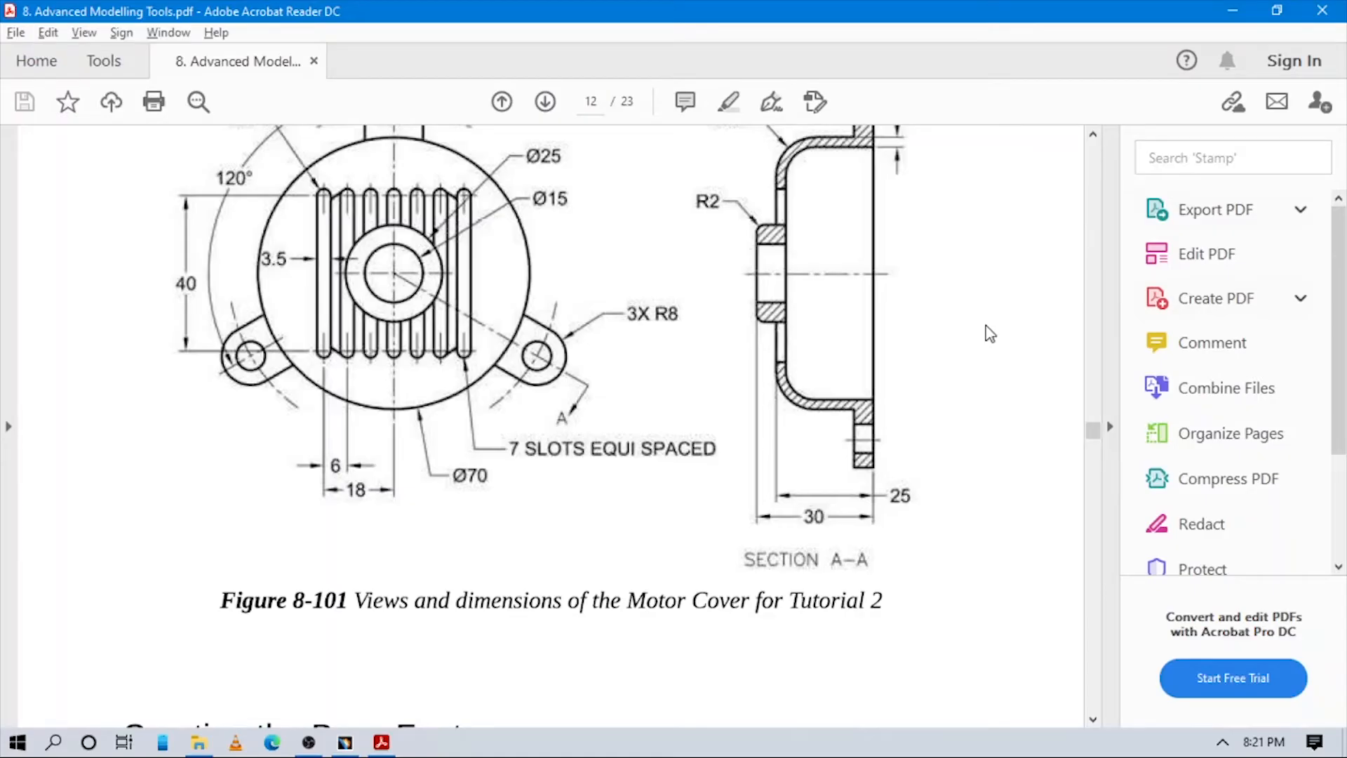
pyautogui.hotkey('alt', 'Tab')
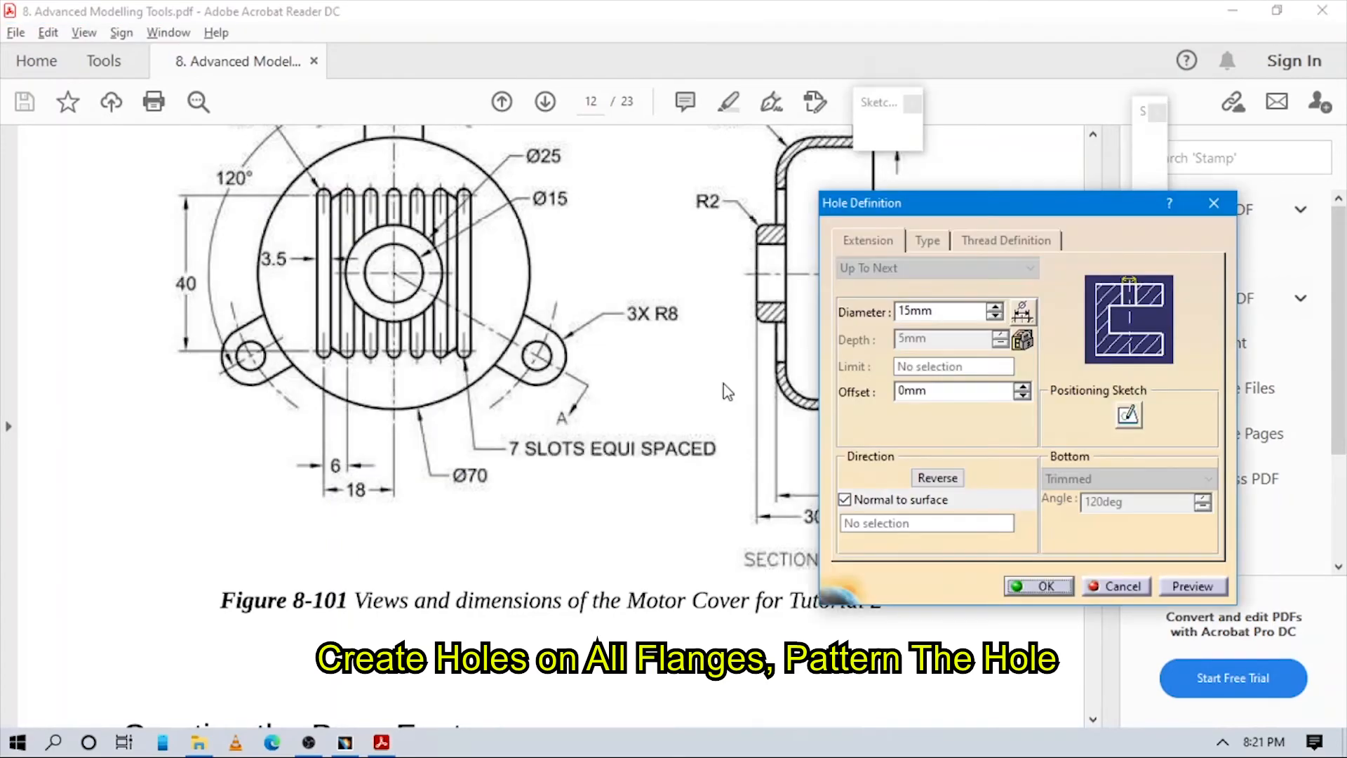
pyautogui.hotkey('alt', 'Tab')
pyautogui.scroll(2, 413, 312)
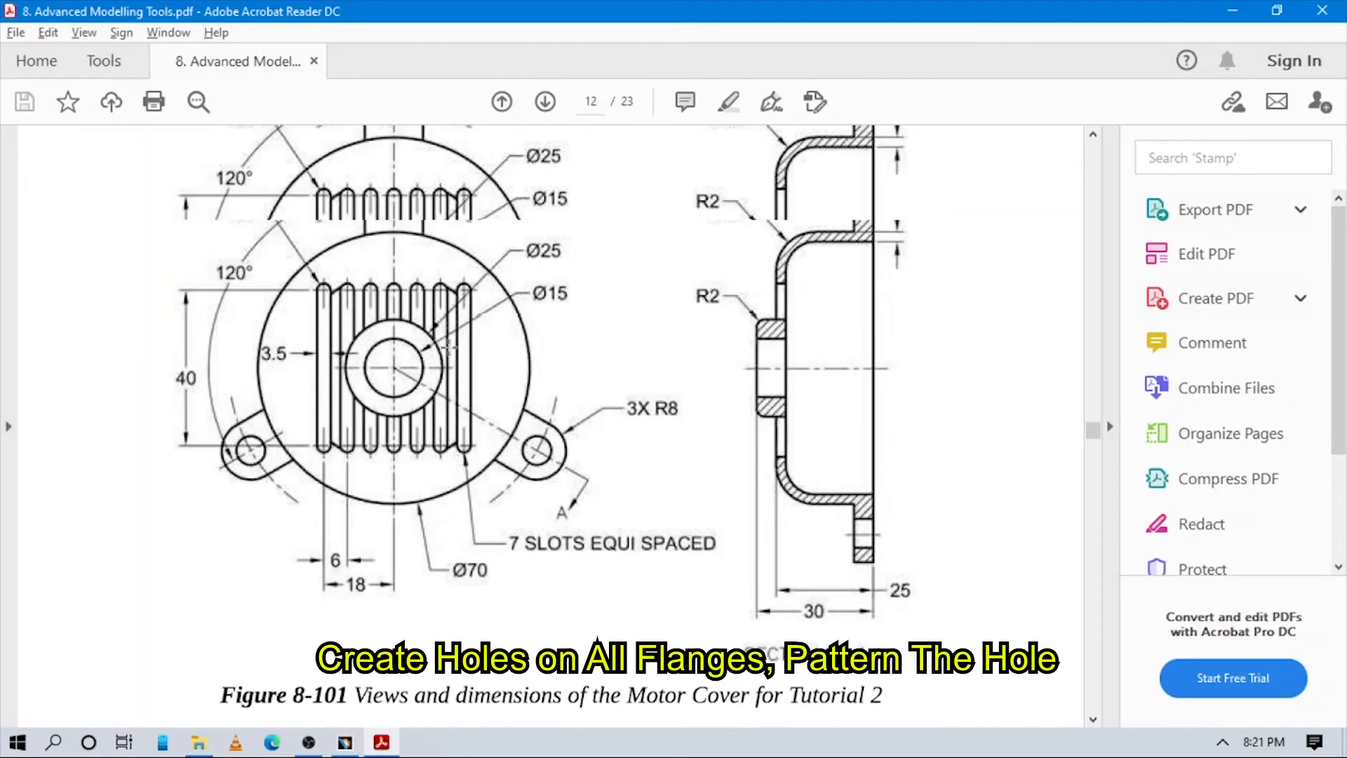
pyautogui.scroll(2, 518, 277)
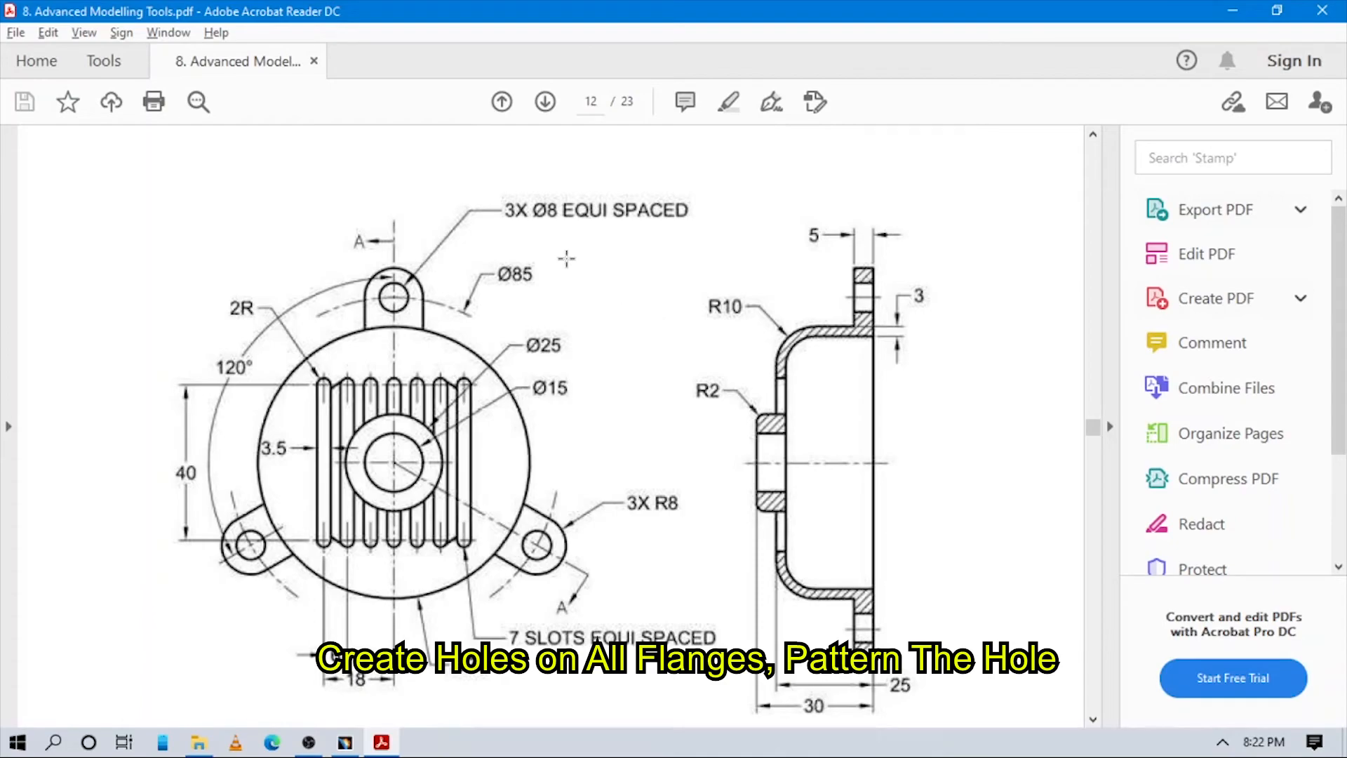
pyautogui.hotkey('alt', 'Tab')
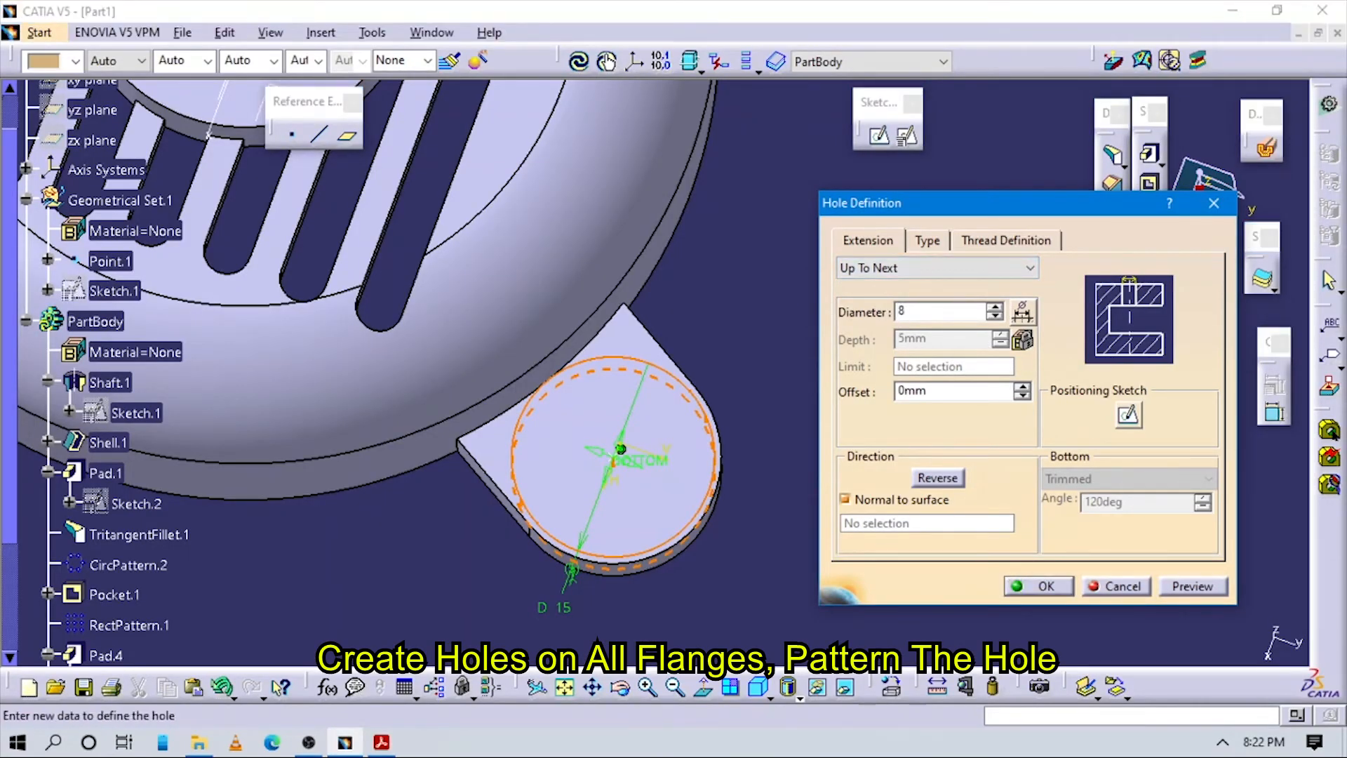
pyautogui.click(961, 268)
pyautogui.click(962, 295)
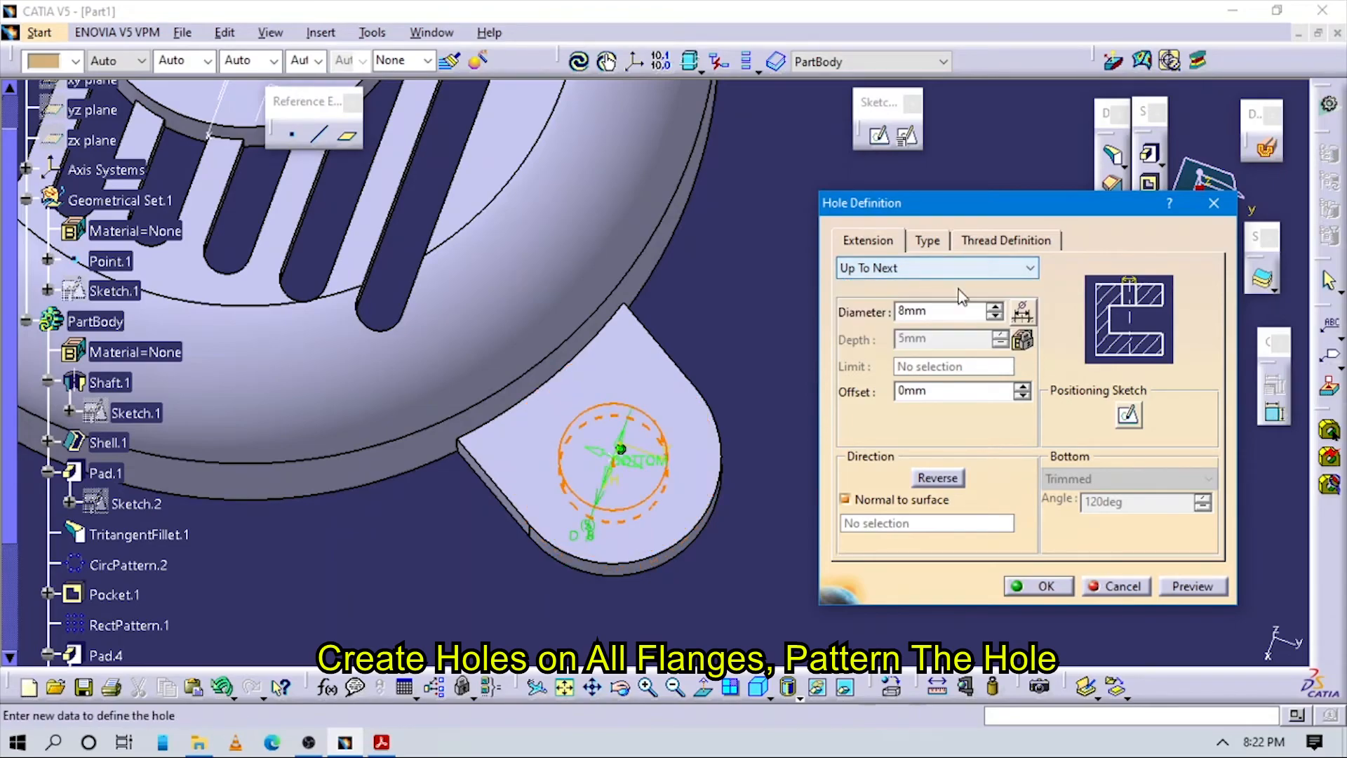
pyautogui.click(1036, 586)
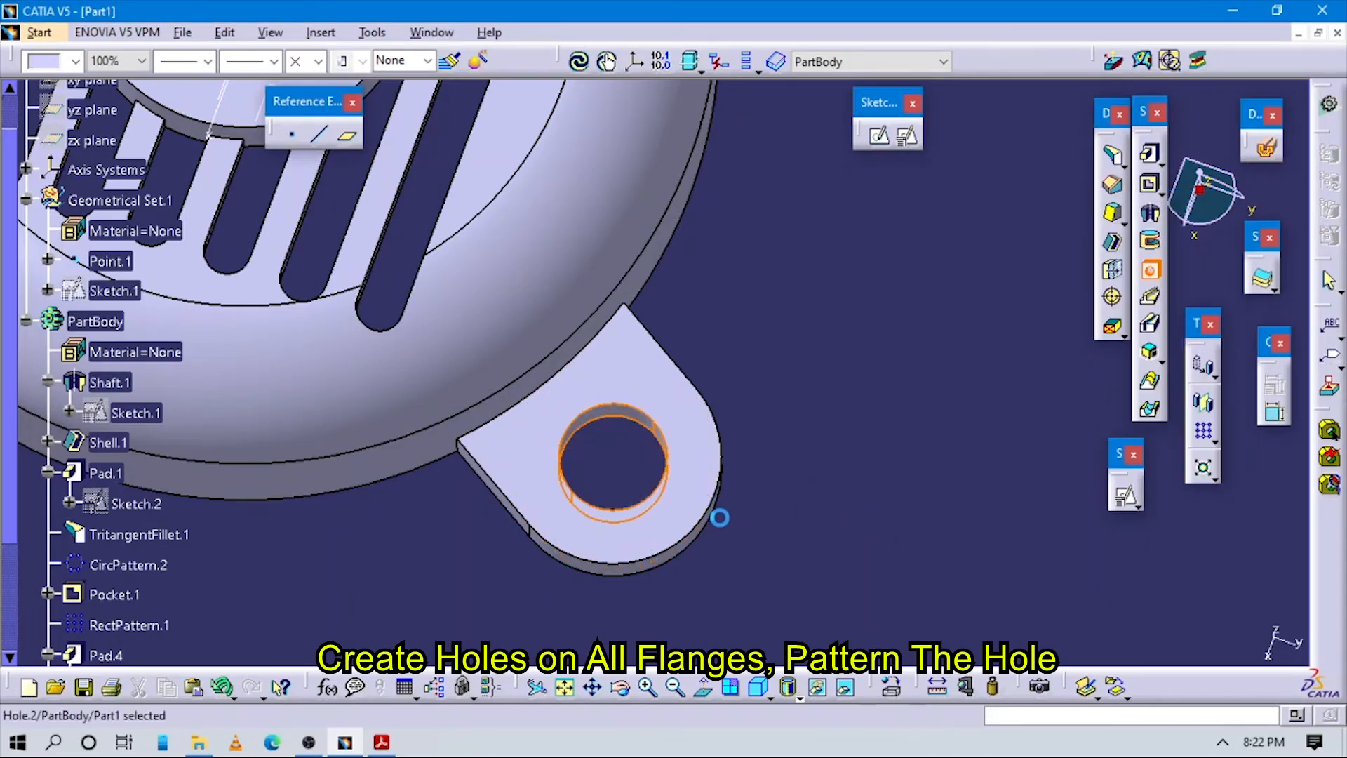
# Pattern the front flange's hole around the cover's central axis with a Circular Pattern set to Complete crown and 3 instances
pyautogui.moveTo(724, 539); pyautogui.dragTo(744, 626, button='middle')
pyautogui.moveTo(620, 515); pyautogui.dragTo(684, 498, button='middle')
pyautogui.click(681, 482)
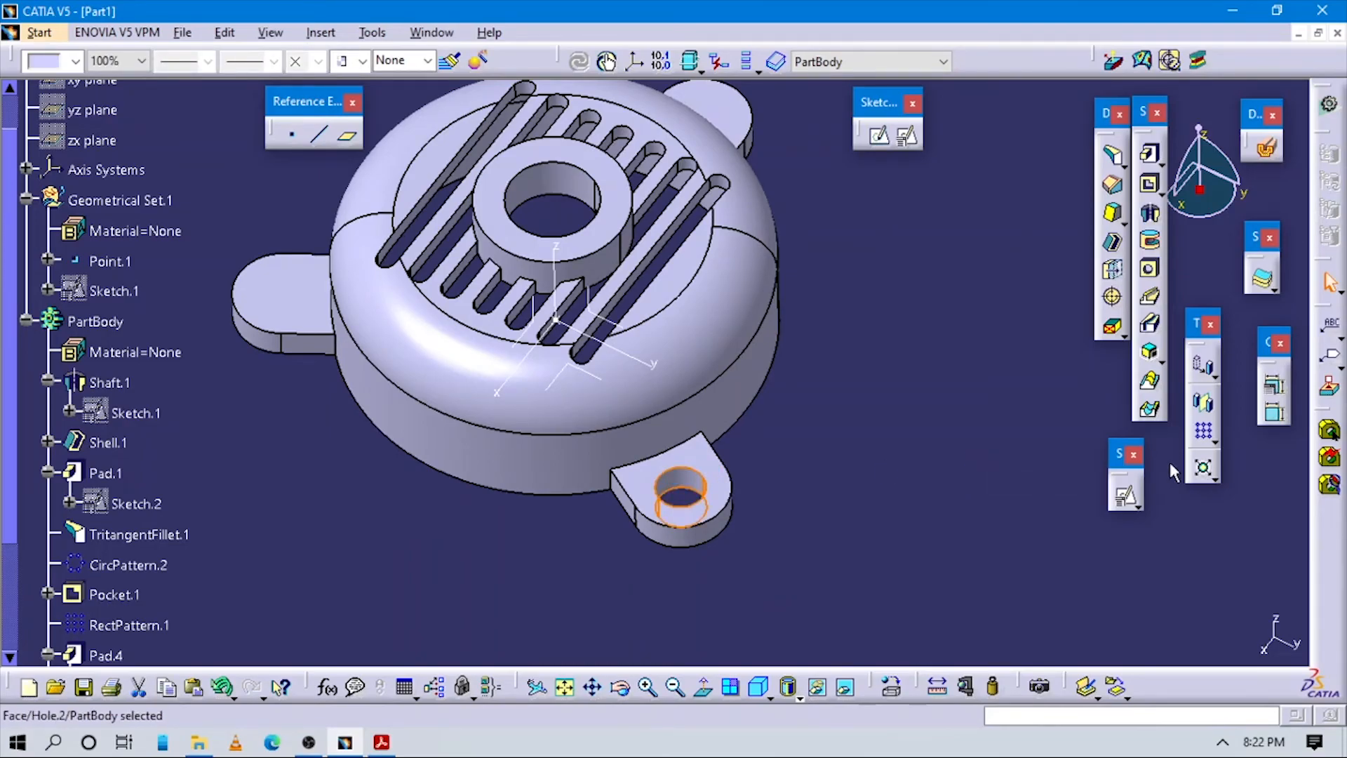
pyautogui.click(1214, 439)
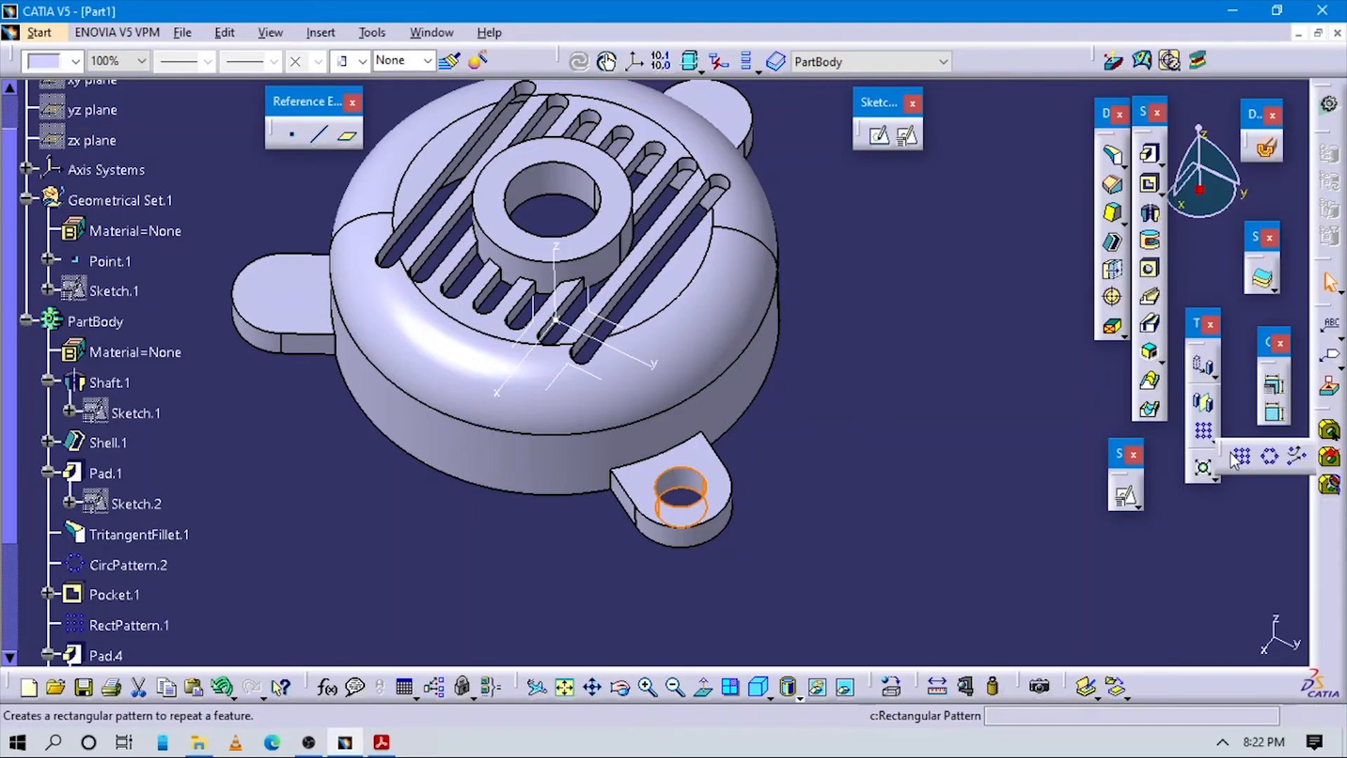
pyautogui.click(1270, 458)
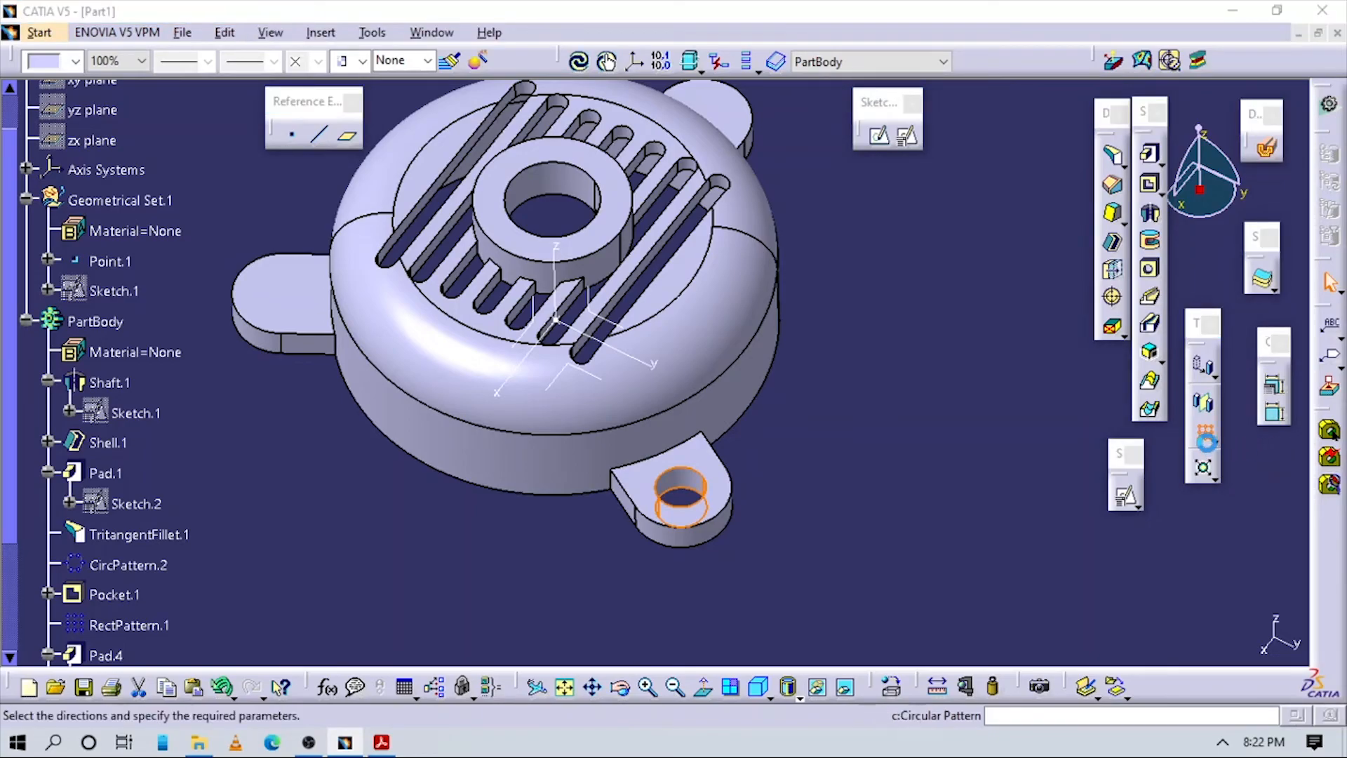
pyautogui.click(1012, 266)
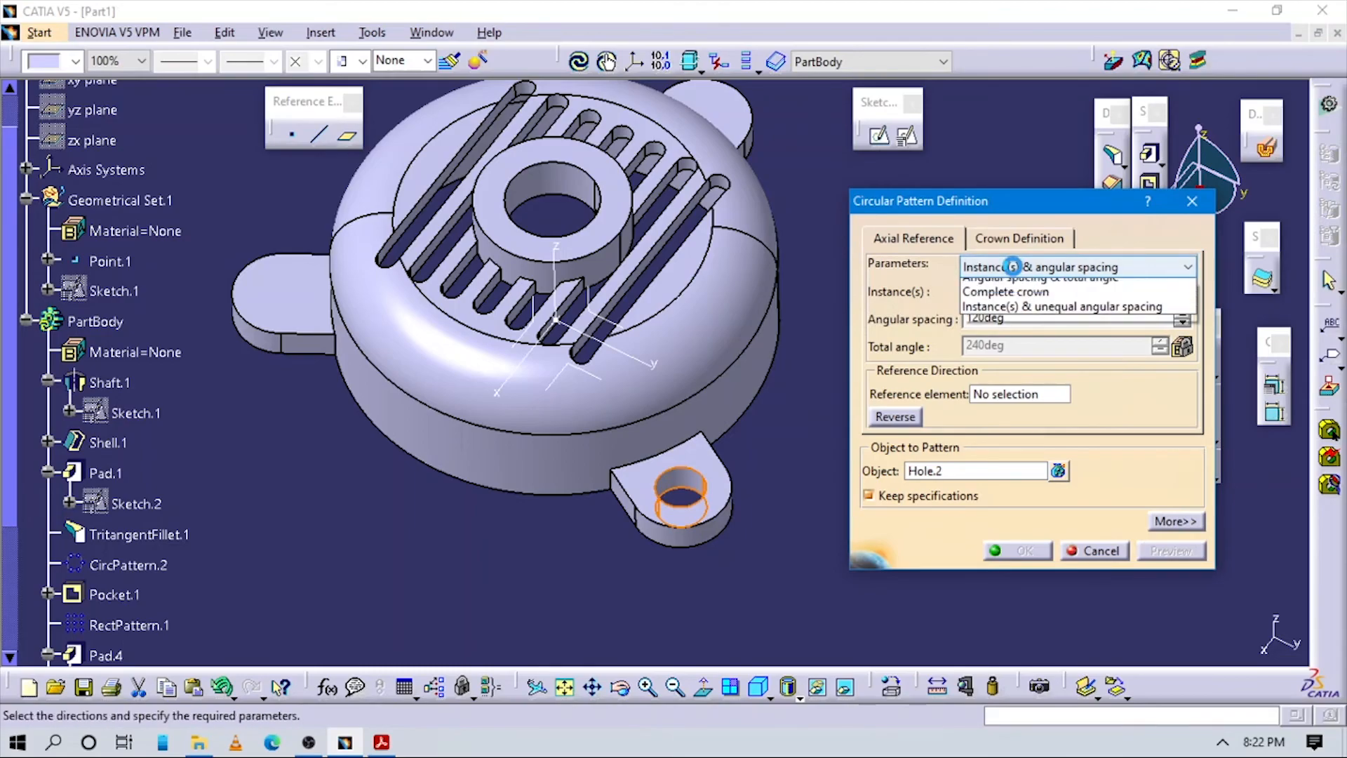
pyautogui.click(1010, 339)
pyautogui.click(1007, 291)
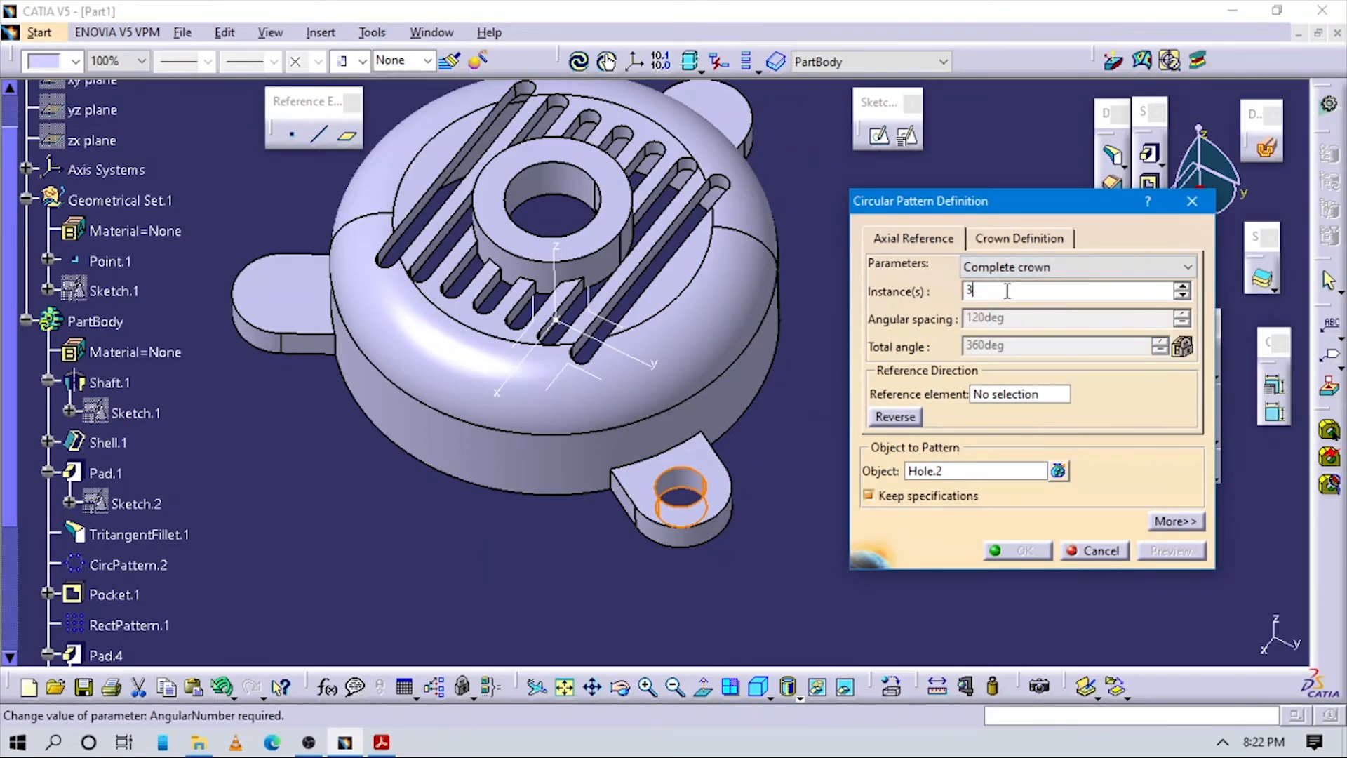
pyautogui.doubleClick(1008, 290)
pyautogui.moveTo(772, 407); pyautogui.dragTo(765, 421, button='middle')
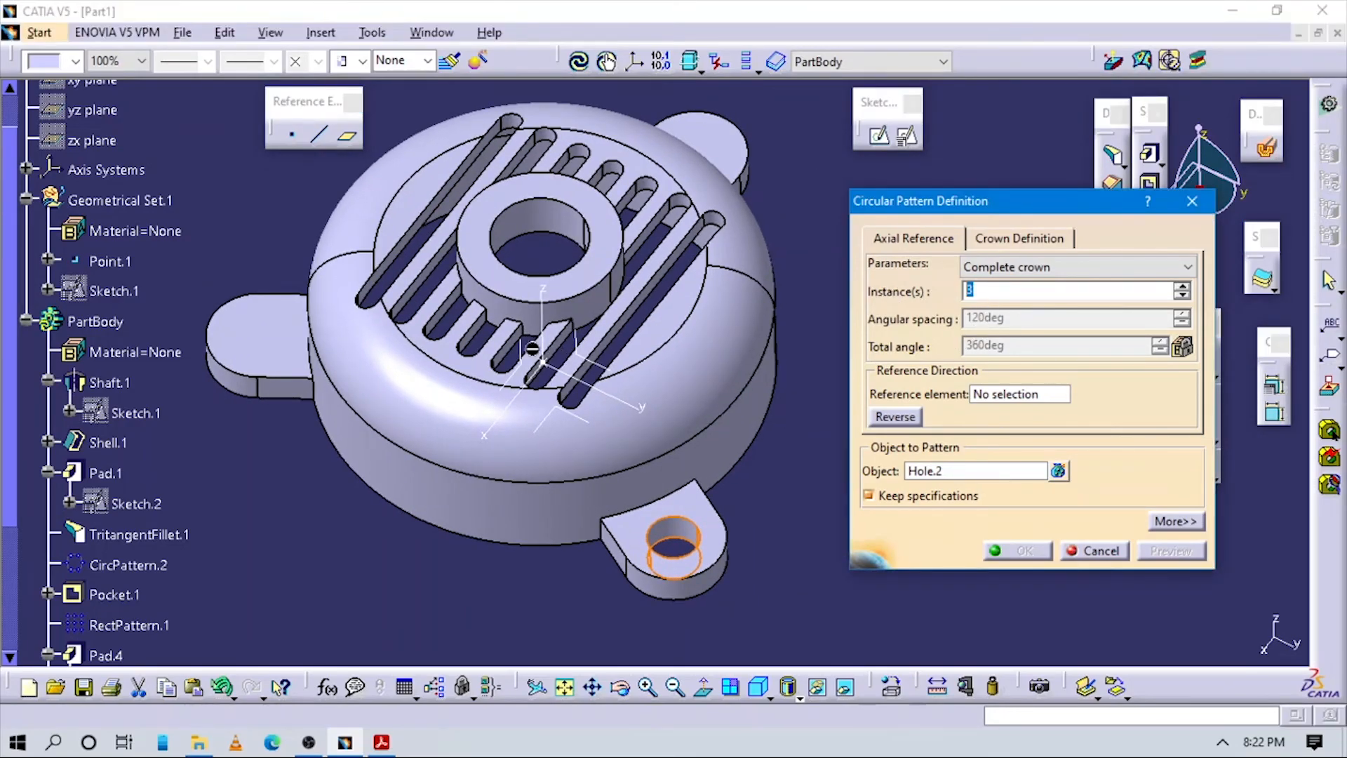
pyautogui.click(997, 395)
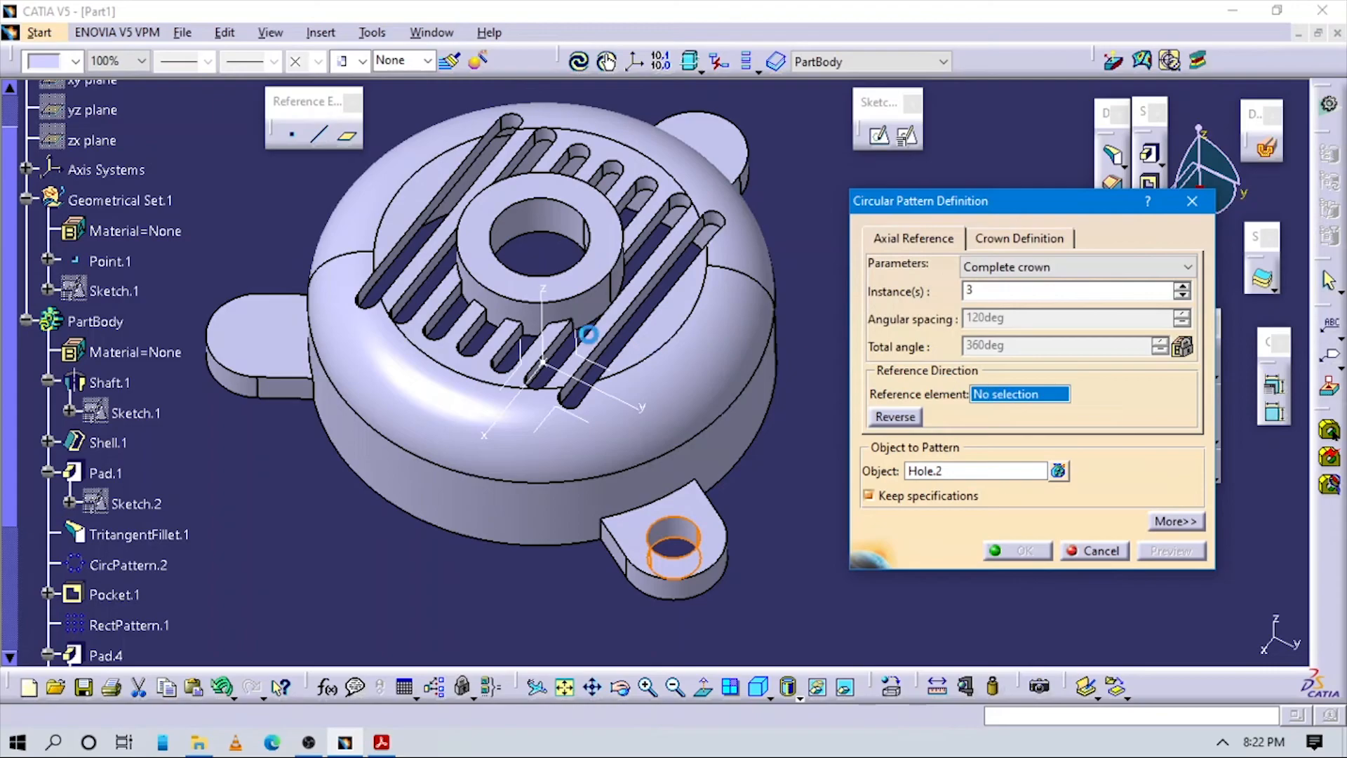
pyautogui.click(546, 308)
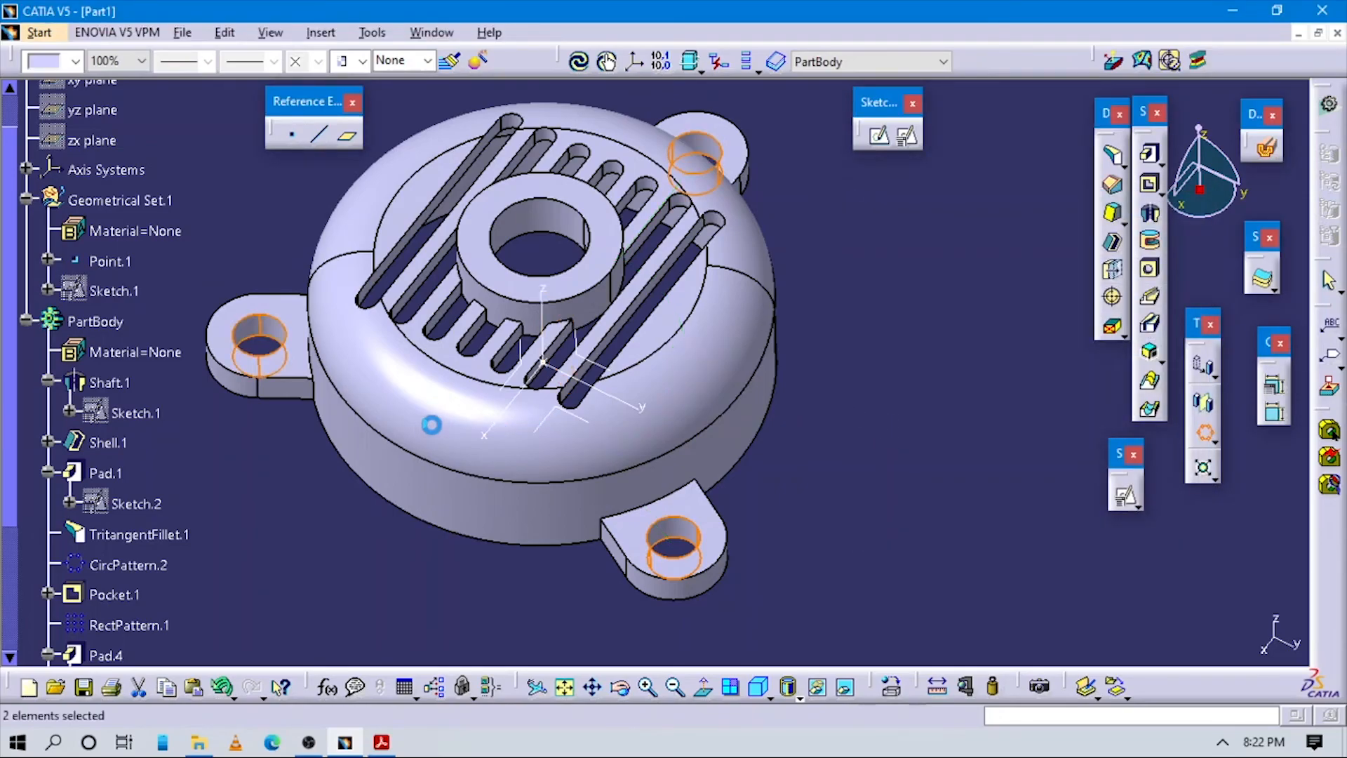
# Inspect the patterned flange holes and check the PDF drawing for the remaining features
pyautogui.moveTo(491, 449); pyautogui.dragTo(838, 434, button='middle')
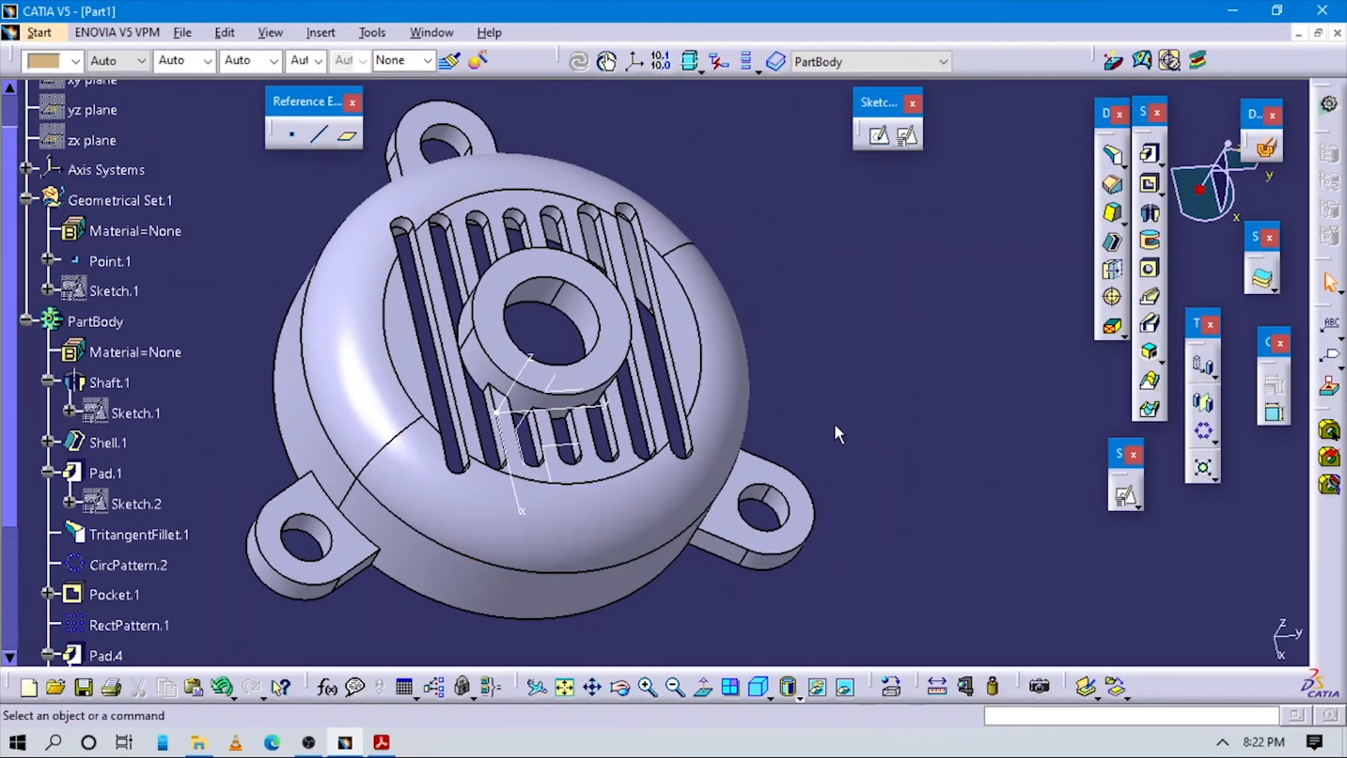
pyautogui.moveTo(327, 540)
pyautogui.mouseDown(button='middle')
pyautogui.moveTo(457, 541)
pyautogui.moveTo(641, 436)
pyautogui.moveTo(634, 412)
pyautogui.moveTo(596, 427)
pyautogui.moveTo(785, 385)
pyautogui.mouseUp(button='middle')
pyautogui.hotkey('alt', 'Tab')
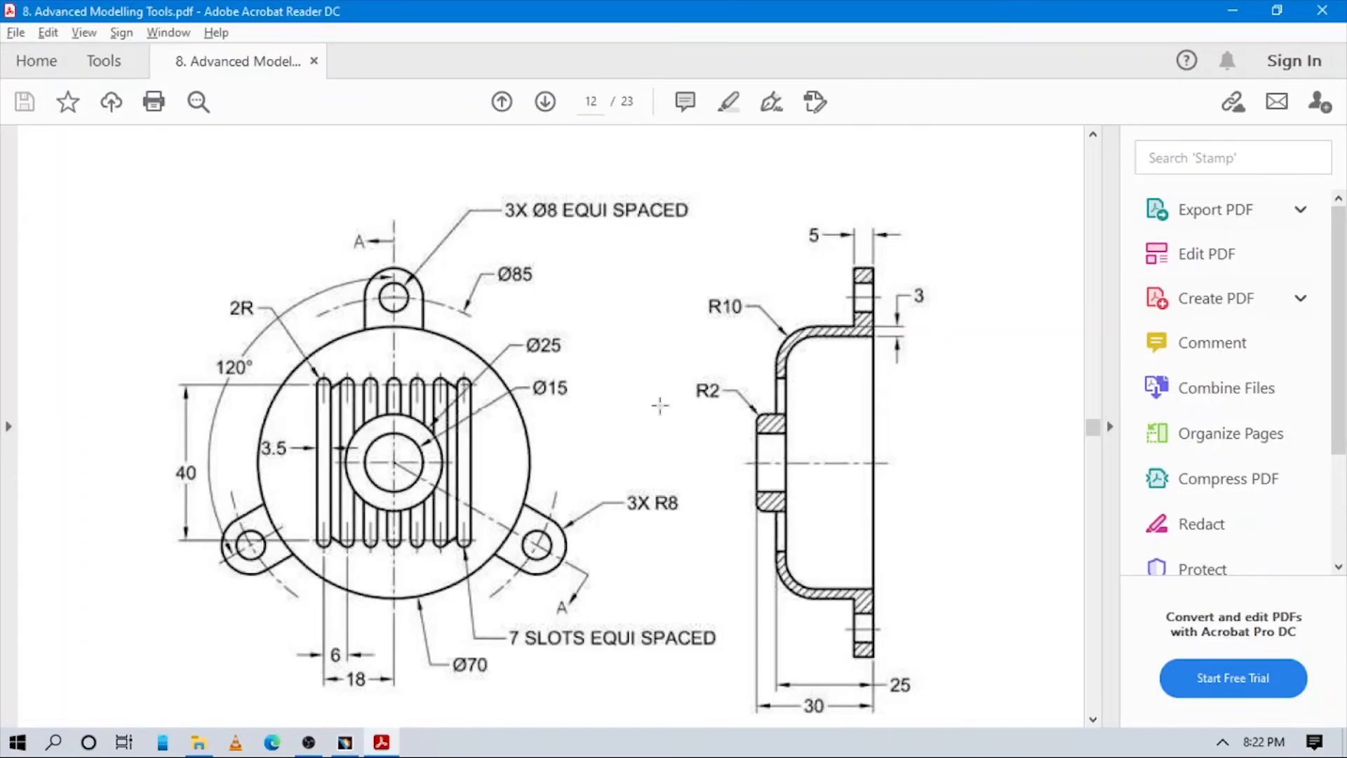
pyautogui.scroll(1, 776, 426)
pyautogui.scroll(-1, 771, 449)
pyautogui.hotkey('alt', 'Tab')
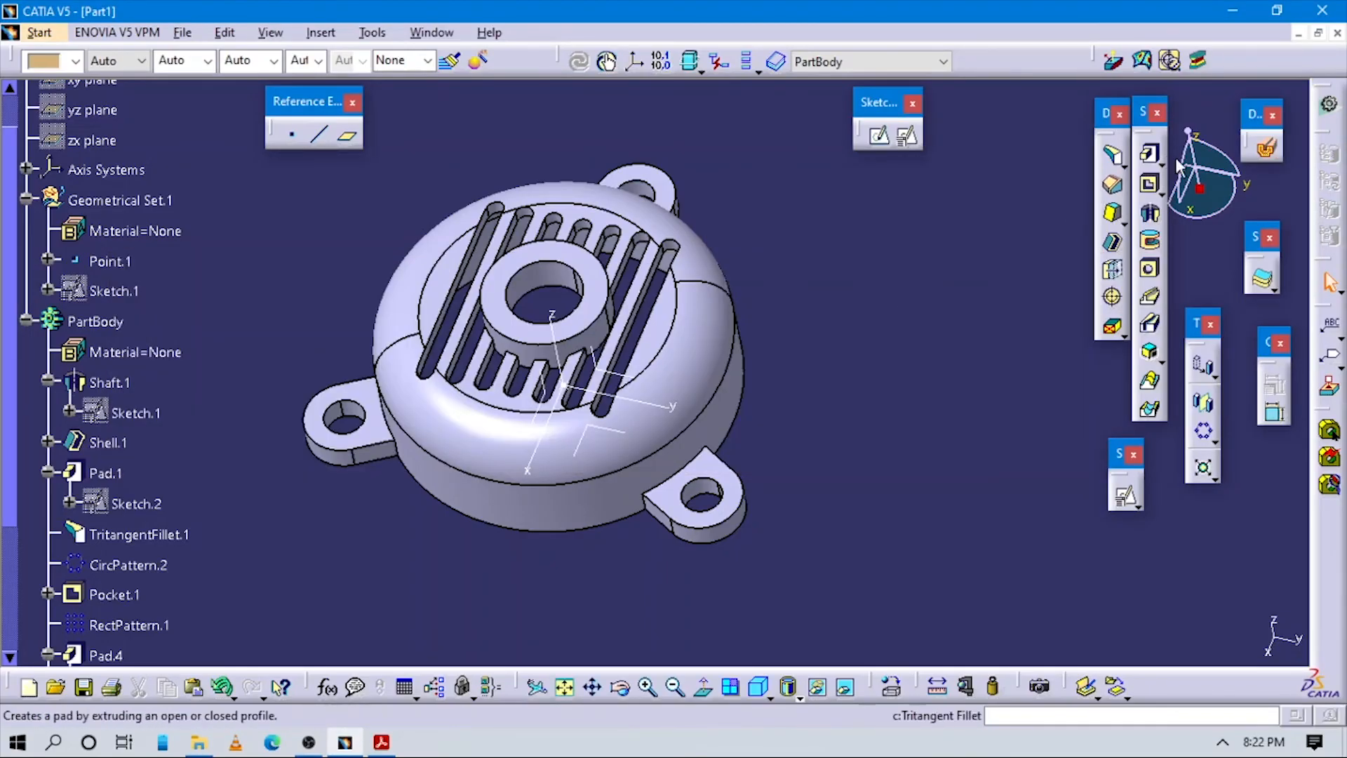
# Round the boss's upper outer edge with a 2 mm Edge Fillet, checking the radius against the PDF drawing
pyautogui.click(1124, 168)
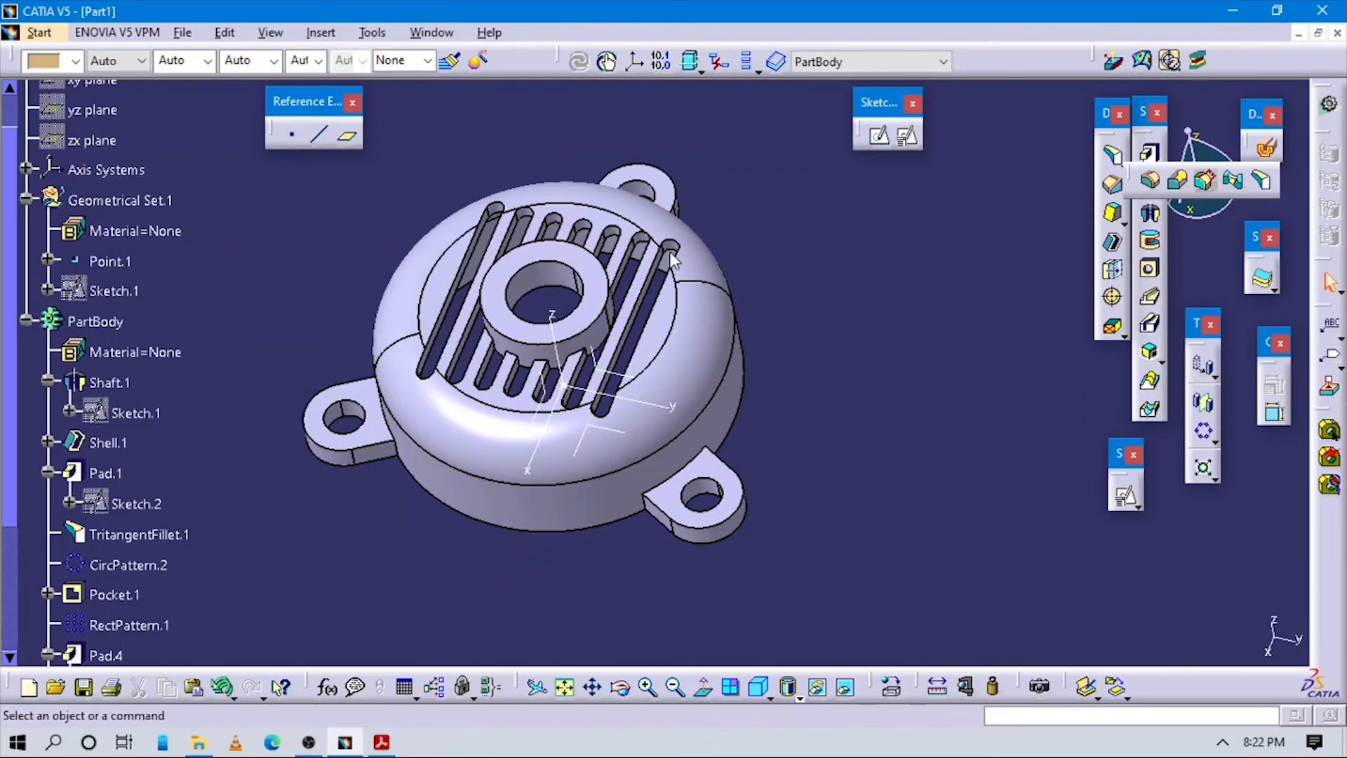
pyautogui.click(1150, 183)
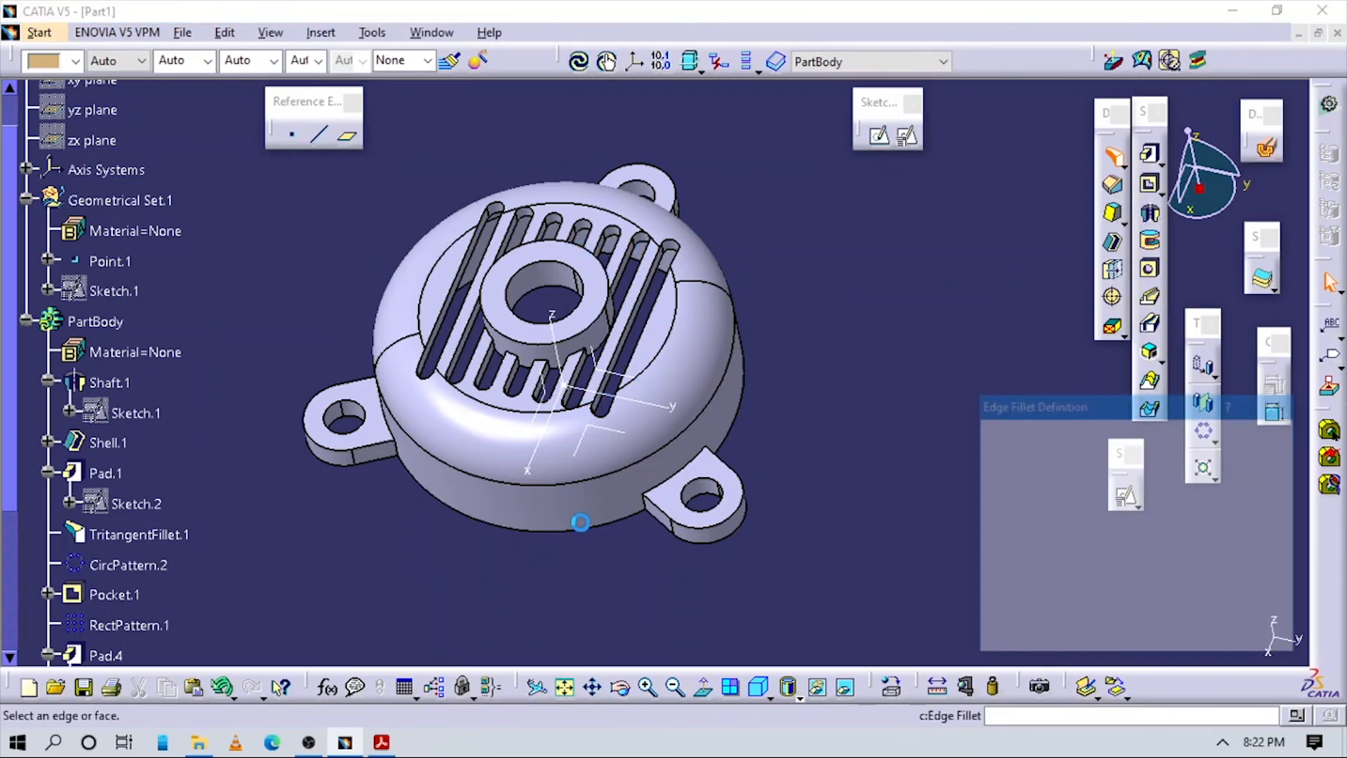
pyautogui.moveTo(731, 605); pyautogui.dragTo(648, 429, button='middle')
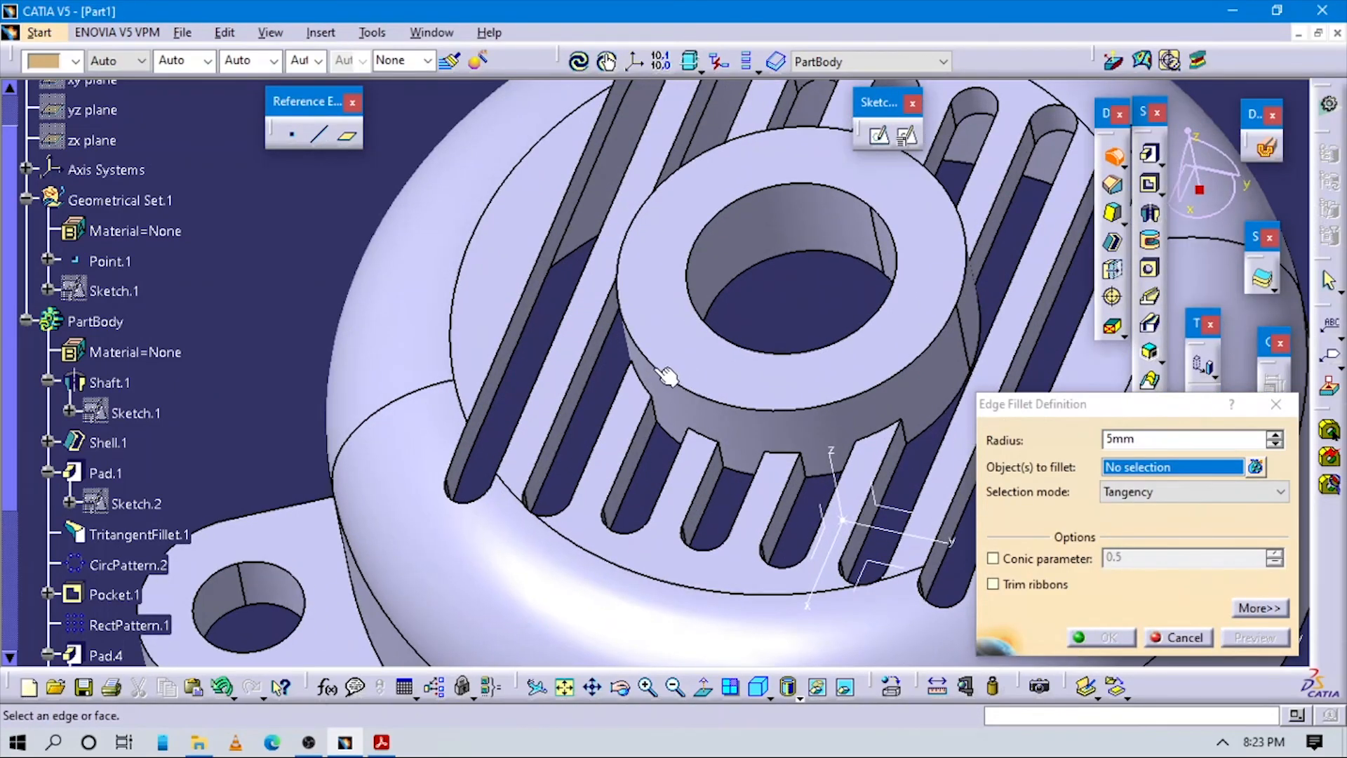
pyautogui.click(653, 363)
pyautogui.hotkey('alt', 'Tab')
pyautogui.hotkey('alt', 'Tab')
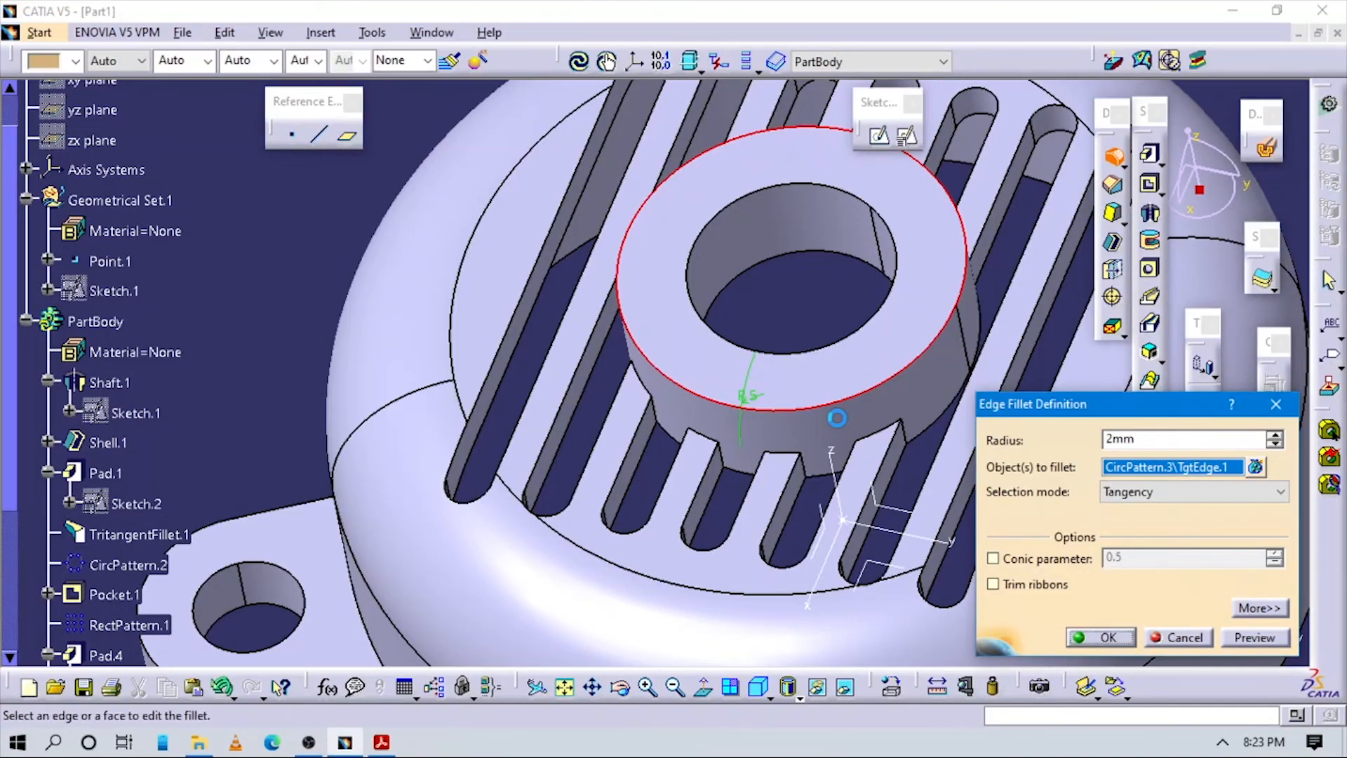
pyautogui.press('Return')
# Examine the finished motor cover from an isometric viewpoint and compare it with the model figure in the PDF
pyautogui.moveTo(552, 356); pyautogui.dragTo(694, 559, button='middle')
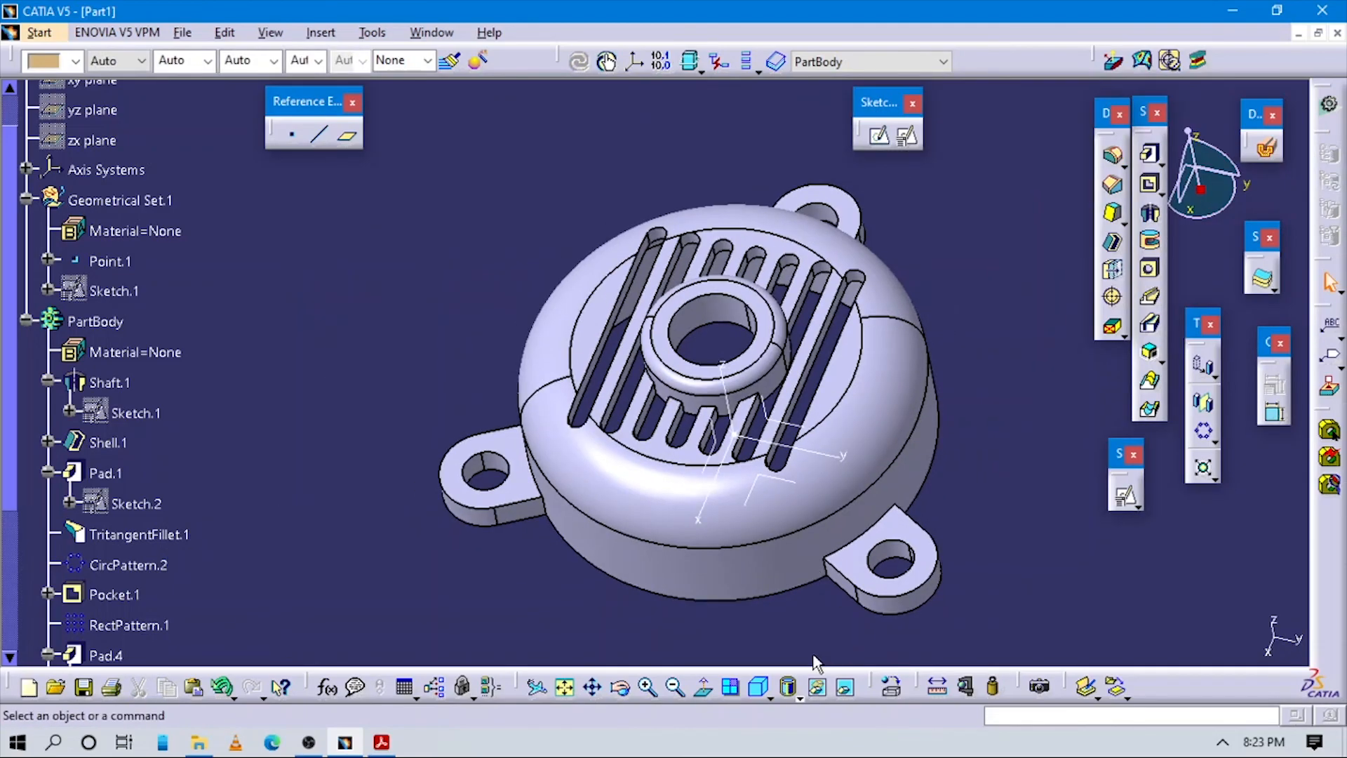
pyautogui.click(757, 685)
pyautogui.moveTo(898, 540); pyautogui.dragTo(852, 484, button='middle')
pyautogui.moveTo(709, 442); pyautogui.dragTo(666, 523, button='middle')
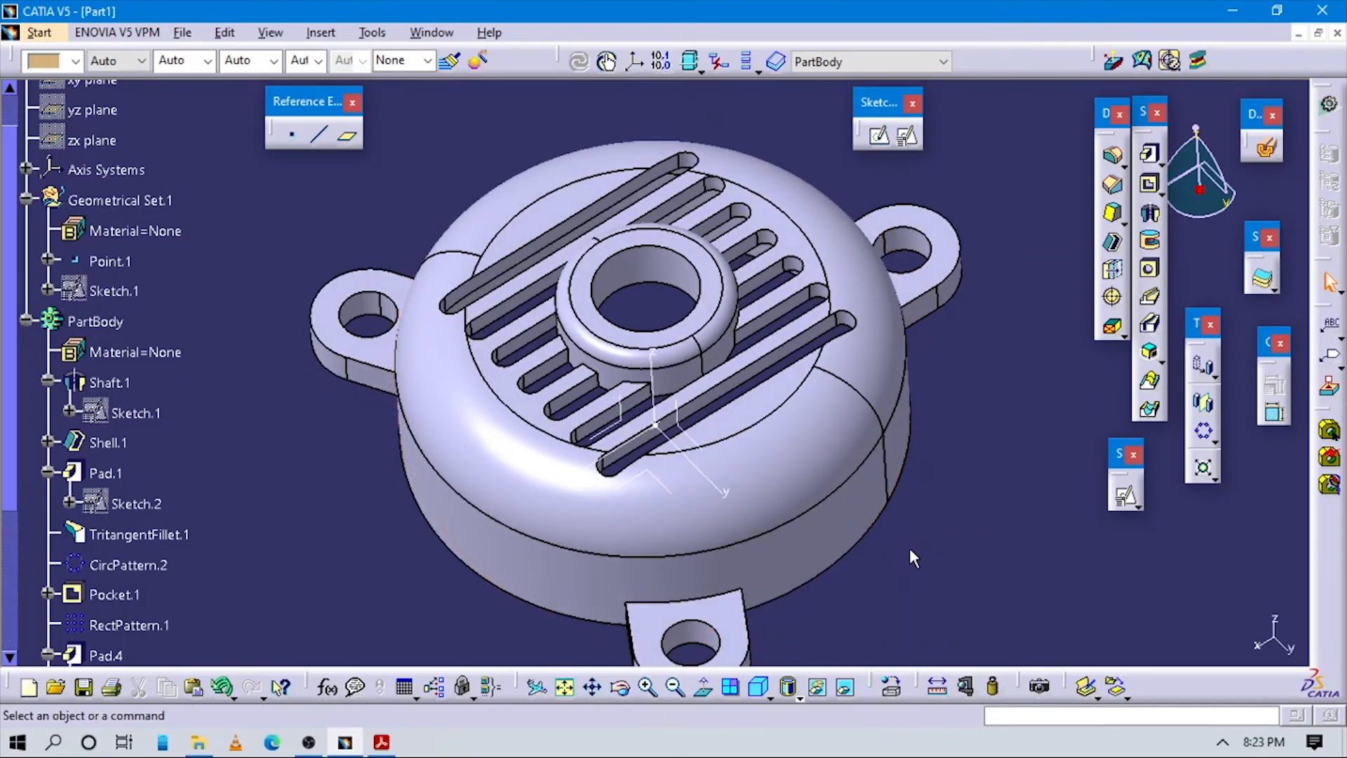
pyautogui.hotkey('alt', 'Tab')
pyautogui.scroll(8, 743, 477)
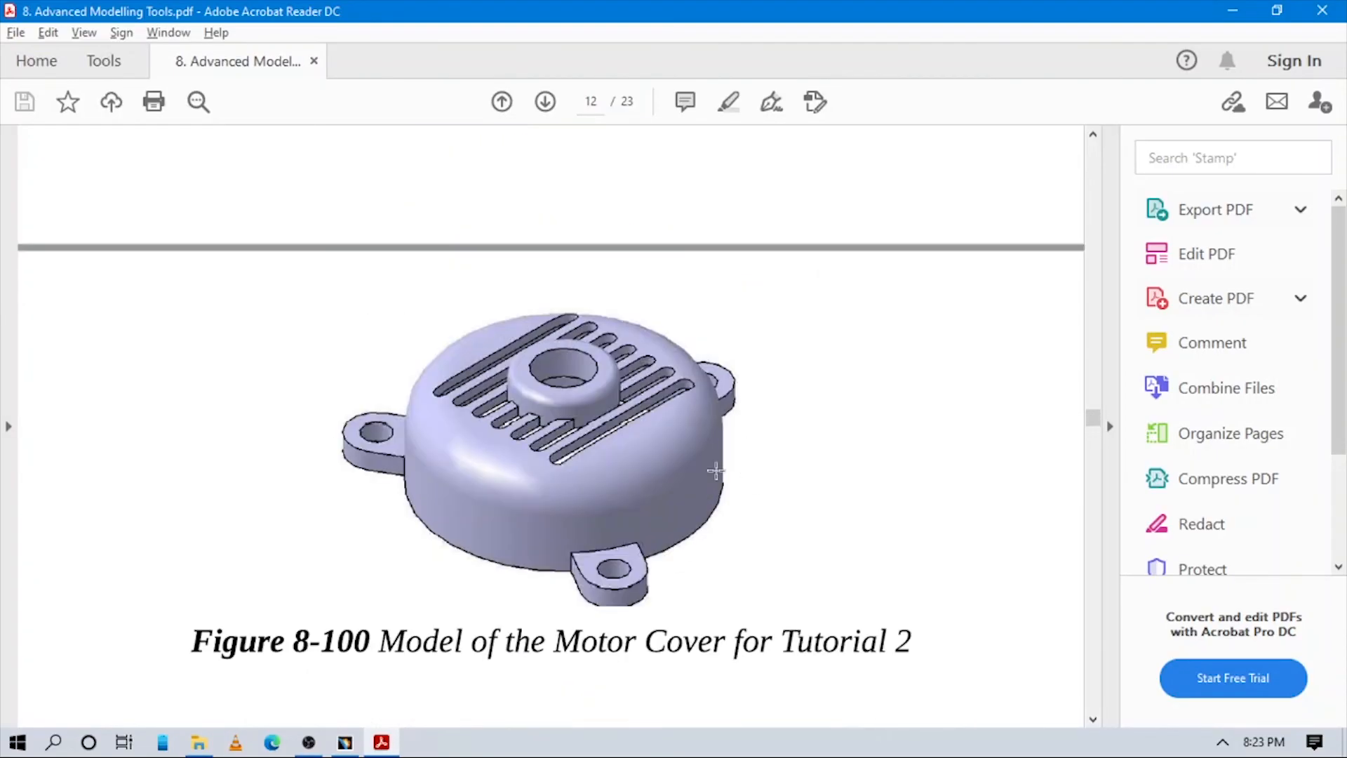
pyautogui.scroll(-3, 716, 470)
pyautogui.hotkey('alt', 'Tab')
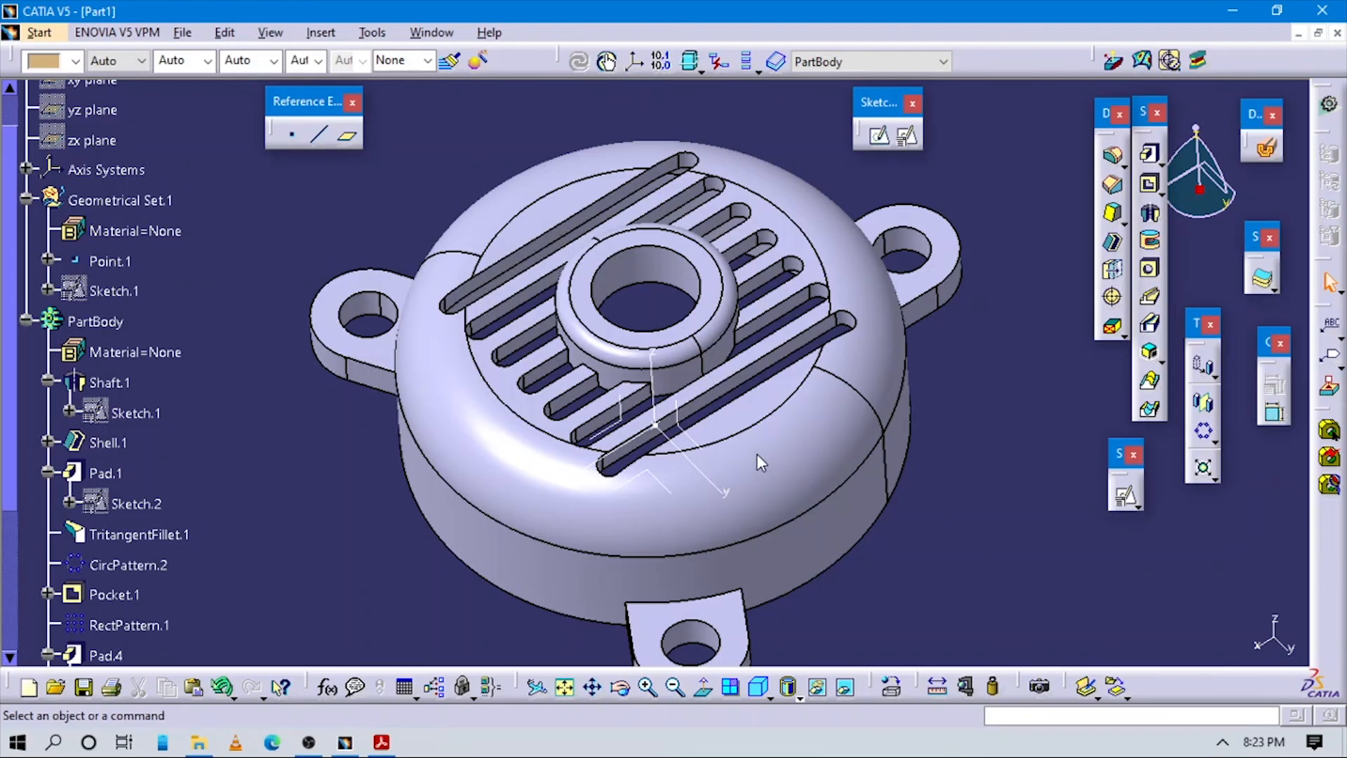
pyautogui.moveTo(756, 453); pyautogui.dragTo(776, 491, button='middle')
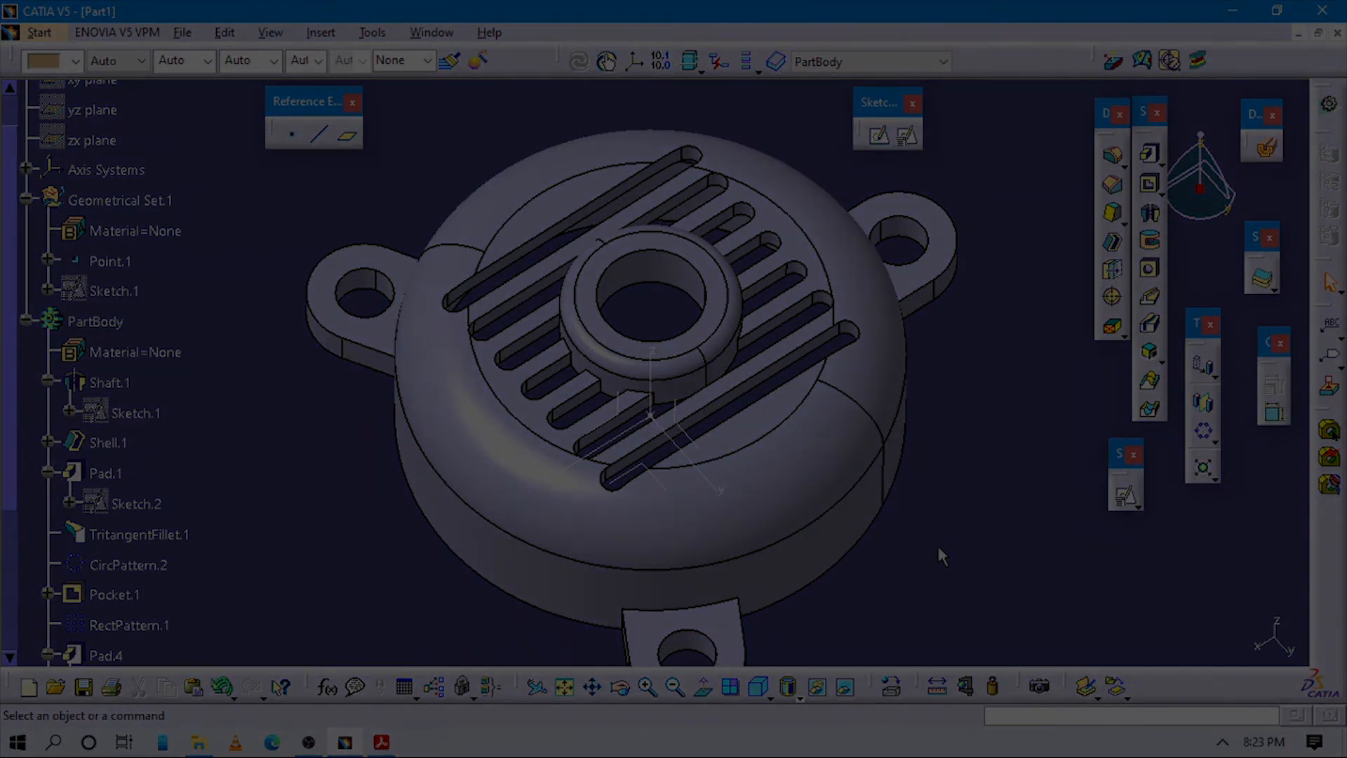